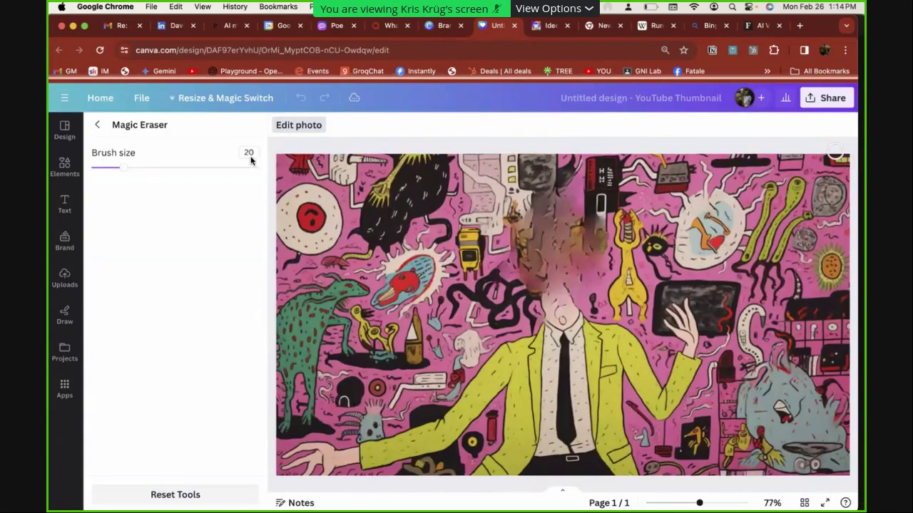
Magic Expand the pink illustration, stretching its frame out to the full page width
left_click(298, 125)
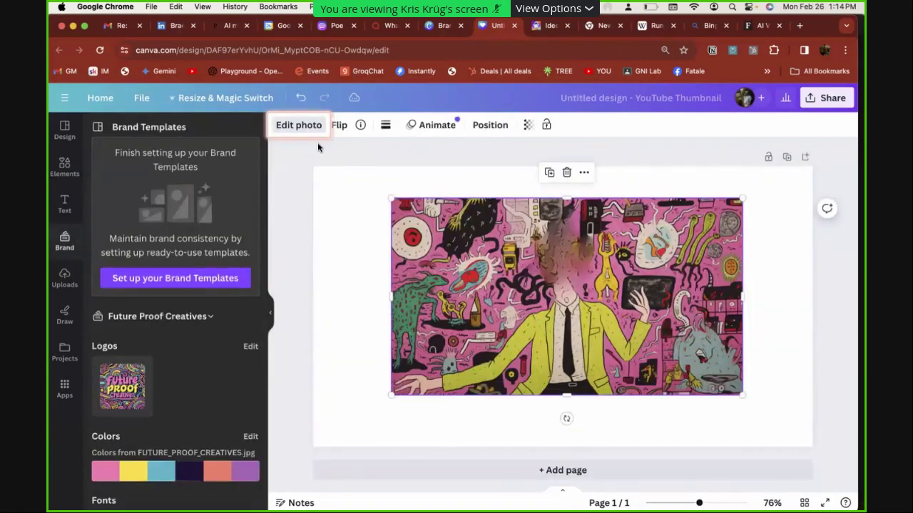
left_click(304, 125)
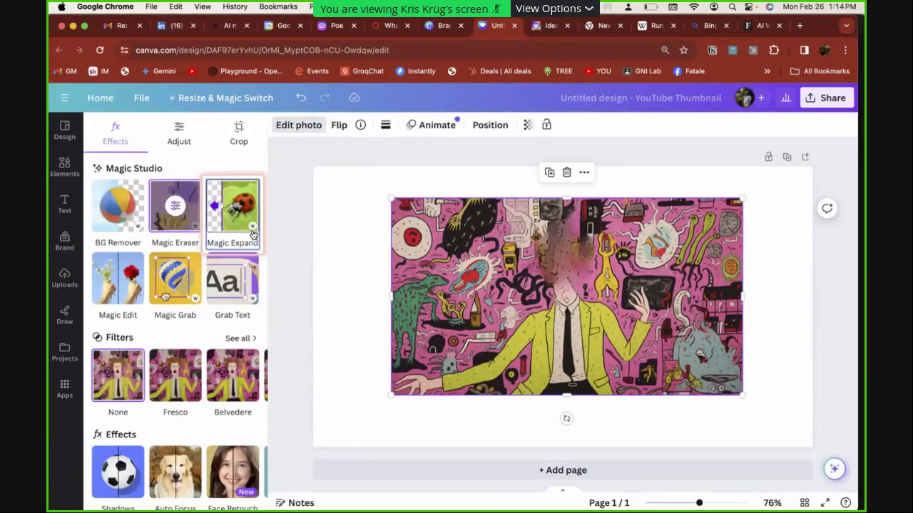
left_click(253, 236)
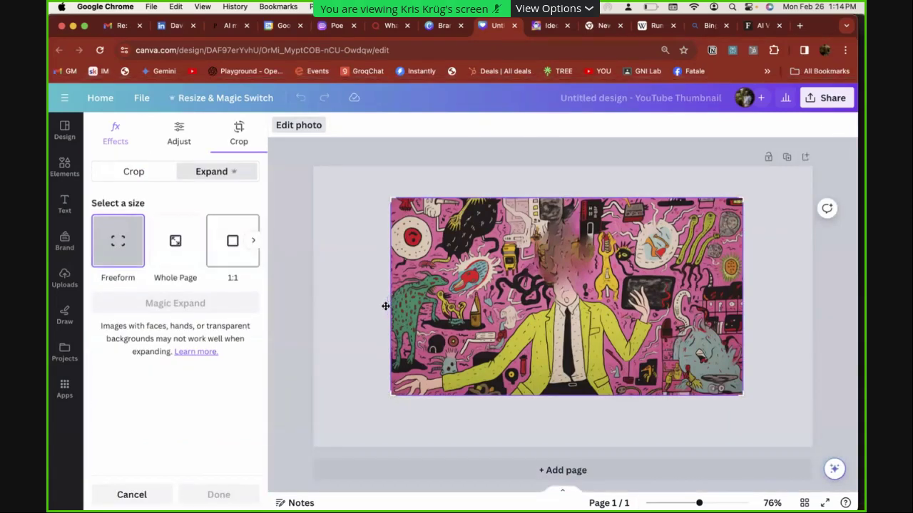
left_click_drag(391, 396, 296, 429)
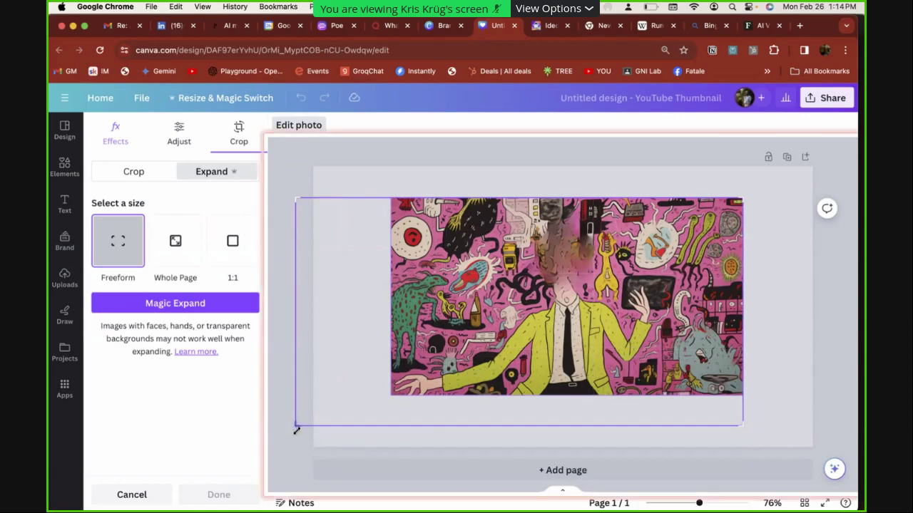
left_click_drag(742, 425, 792, 421)
left_click(249, 303)
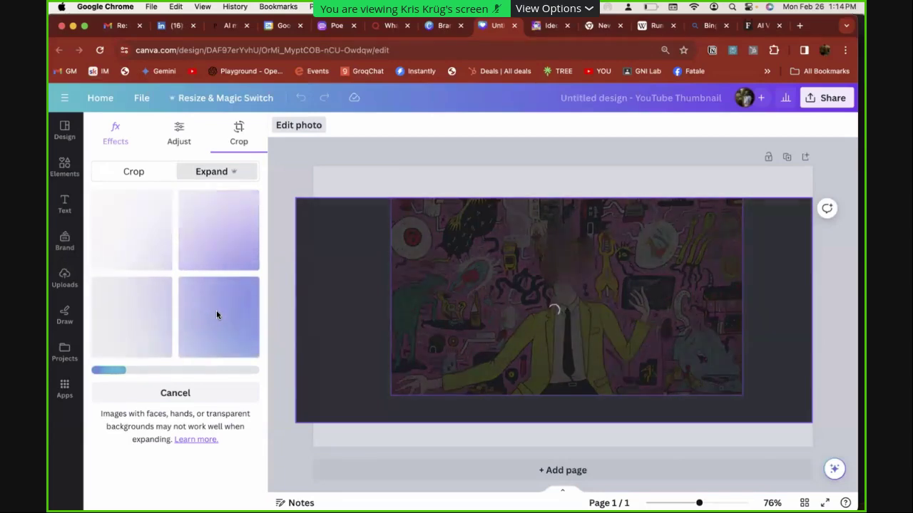
Search Google Images for portrait photos of the person in a new tab
key("super+t")
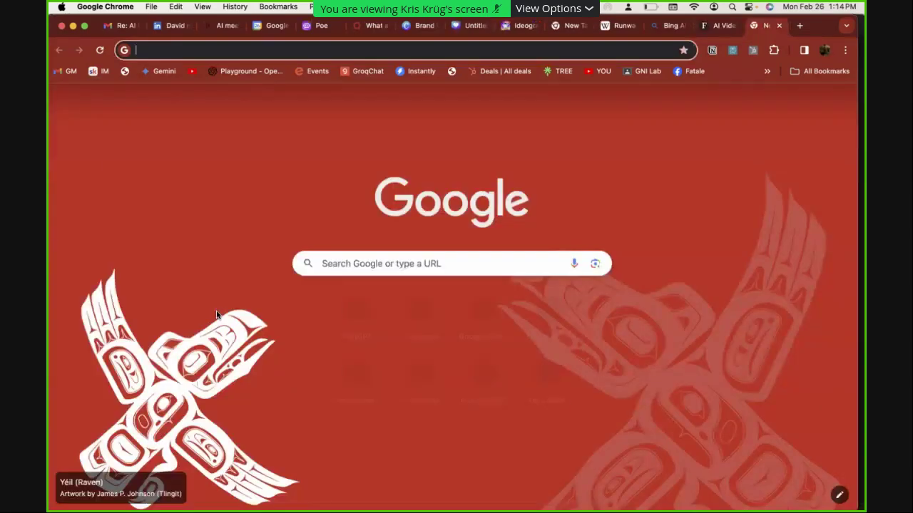
type("kris krug photo")
key("Return")
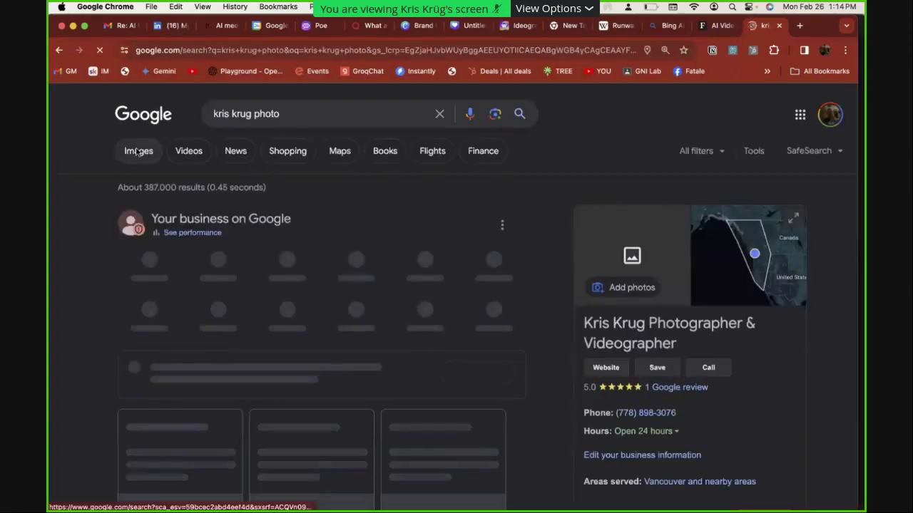
left_click(138, 152)
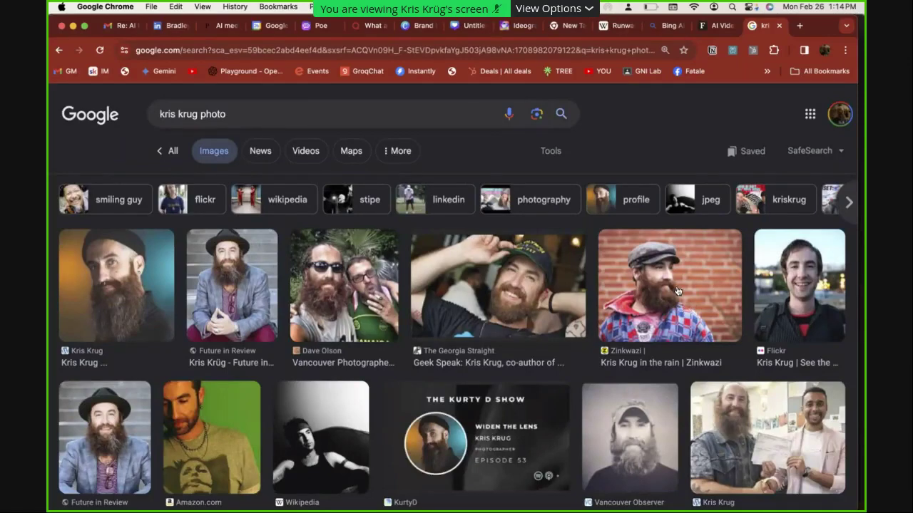
Copy the first bearded-man portrait result and return to the Canva tab
left_click(169, 304)
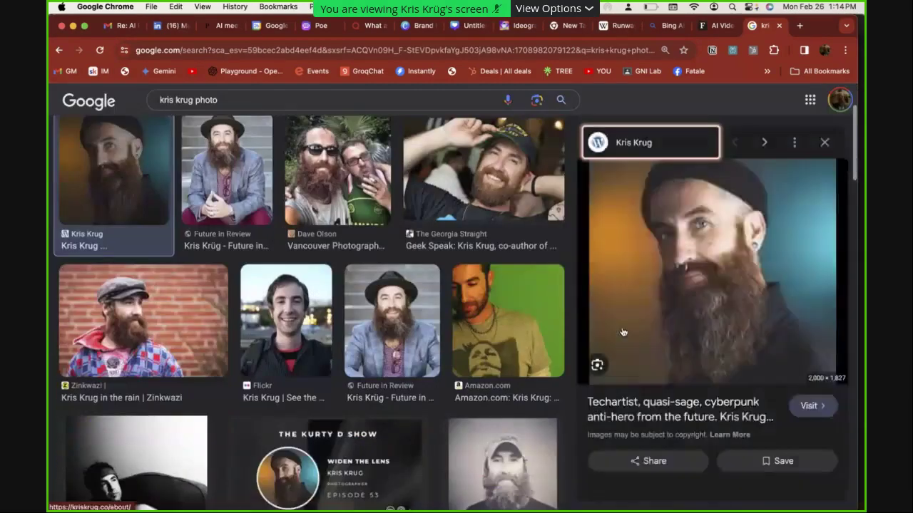
right_click(721, 276)
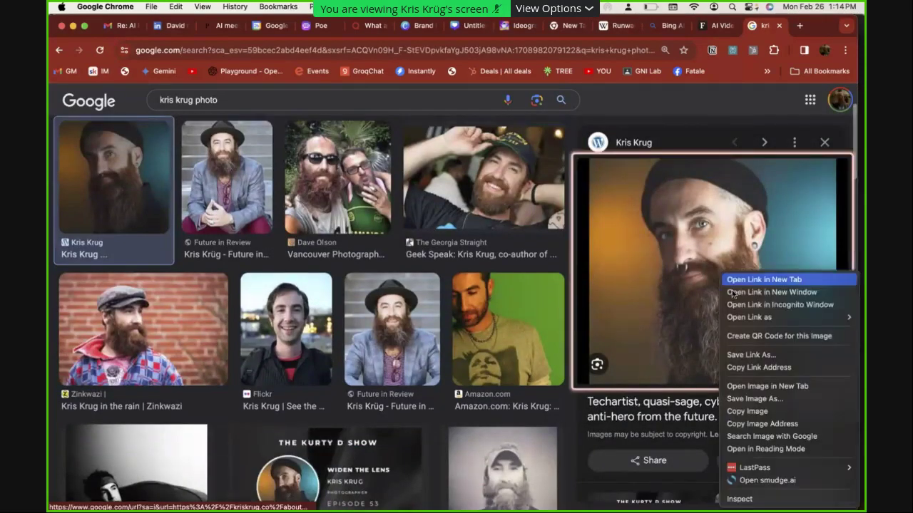
left_click(777, 411)
left_click(471, 25)
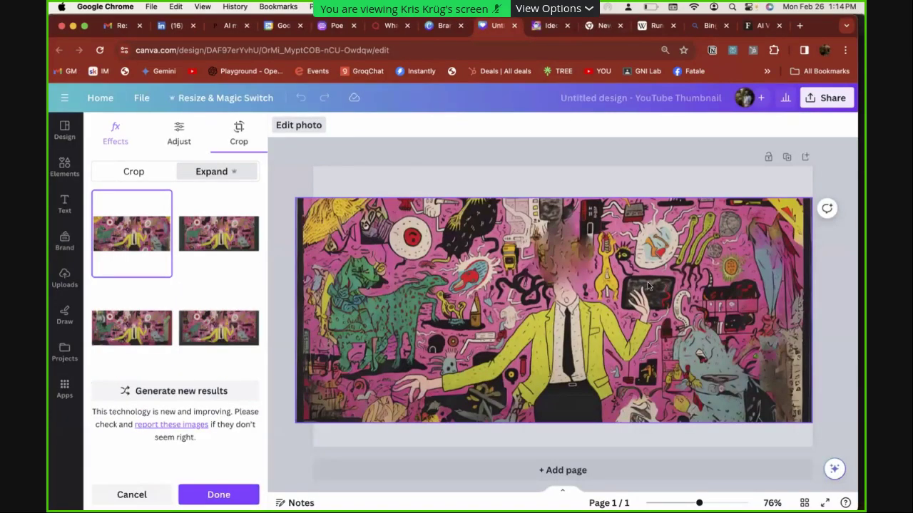
Restore the expanded illustration, then delete it and paste the copied portrait onto the page
left_click(601, 178)
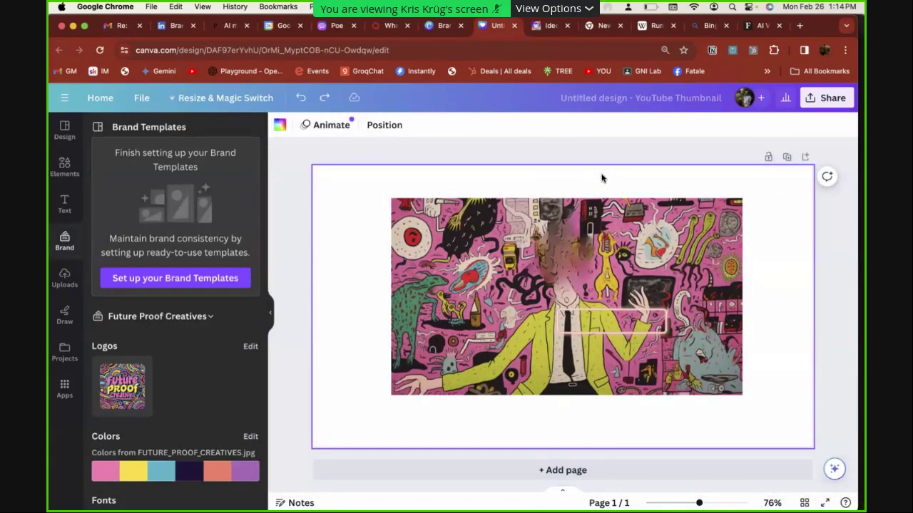
key("super+shift+z")
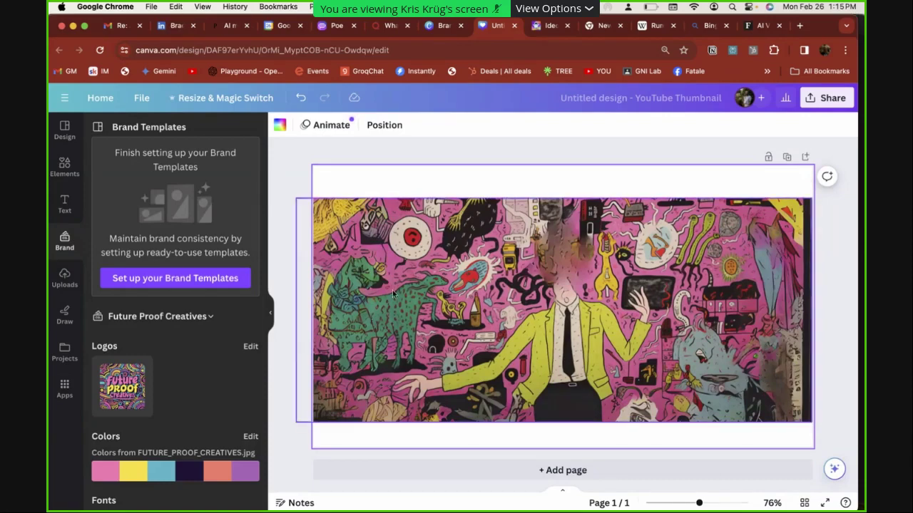
left_click(476, 288)
key("Delete")
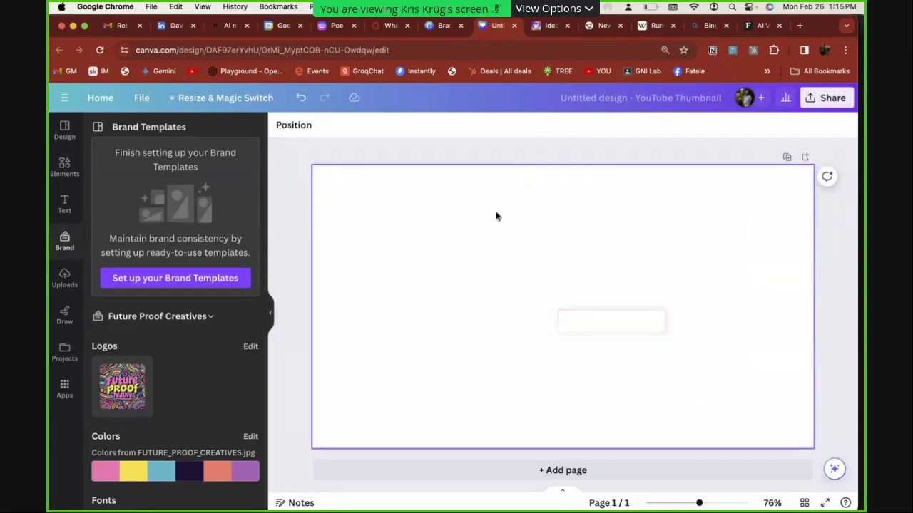
key("super+v")
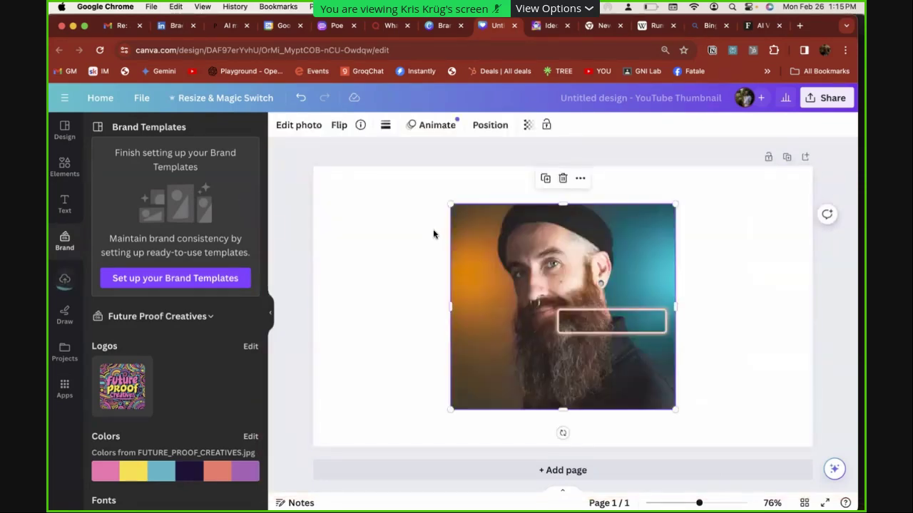
Stretch the portrait's frame slightly upward in the photo editing options
left_click(297, 130)
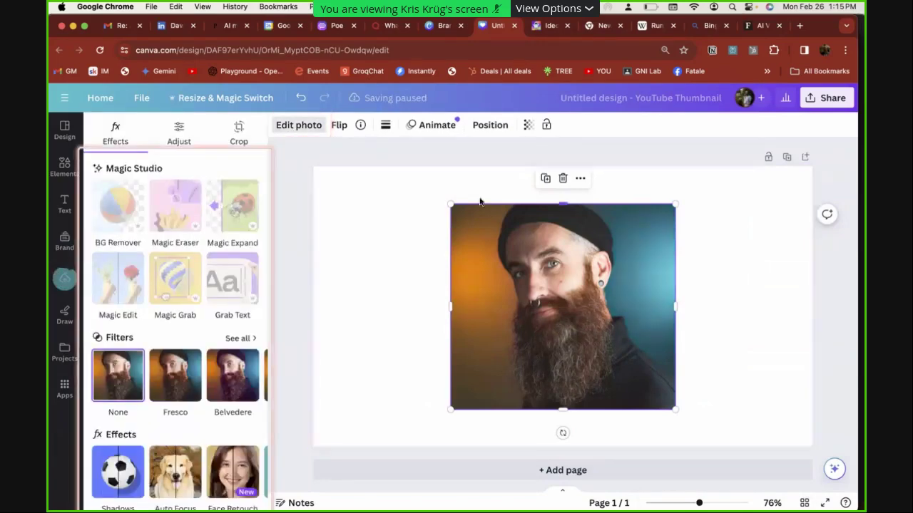
left_click_drag(563, 211, 563, 203)
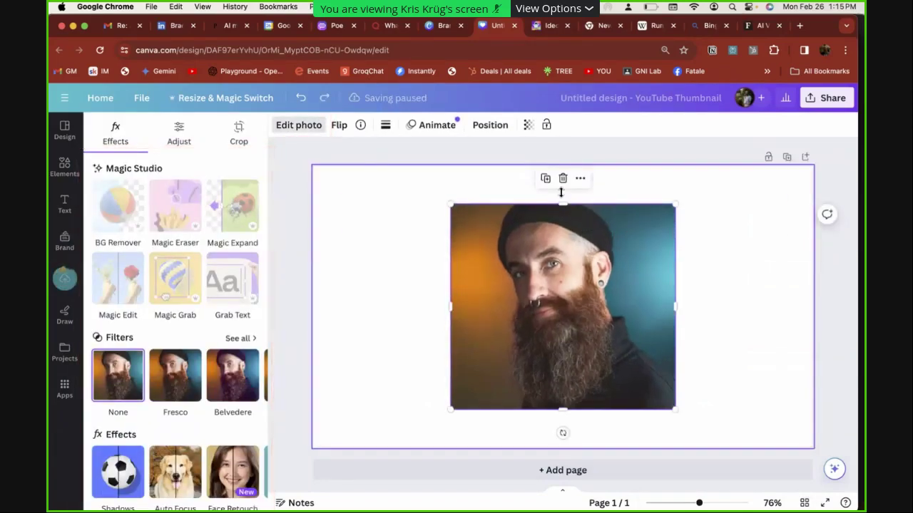
left_click(316, 133)
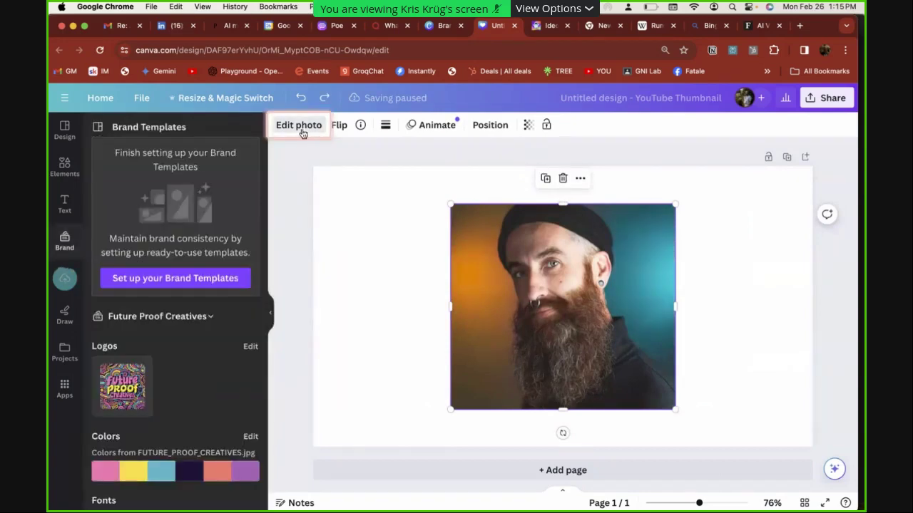
left_click(302, 134)
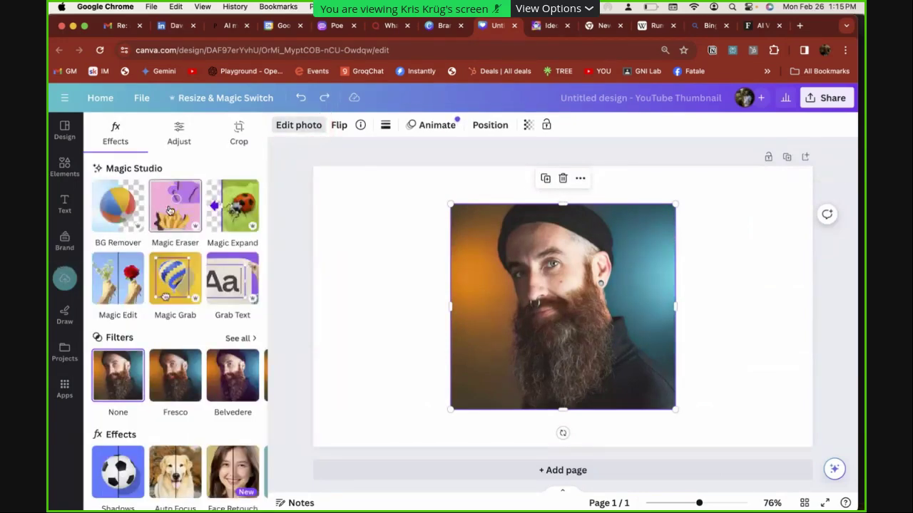
Magic Expand the portrait above and below, and keep the taller generated result
left_click(228, 216)
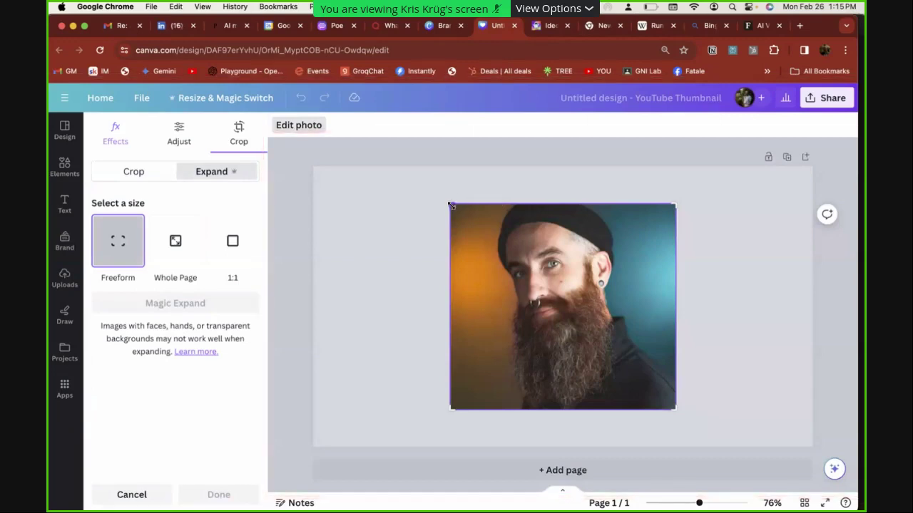
left_click_drag(455, 195, 455, 177)
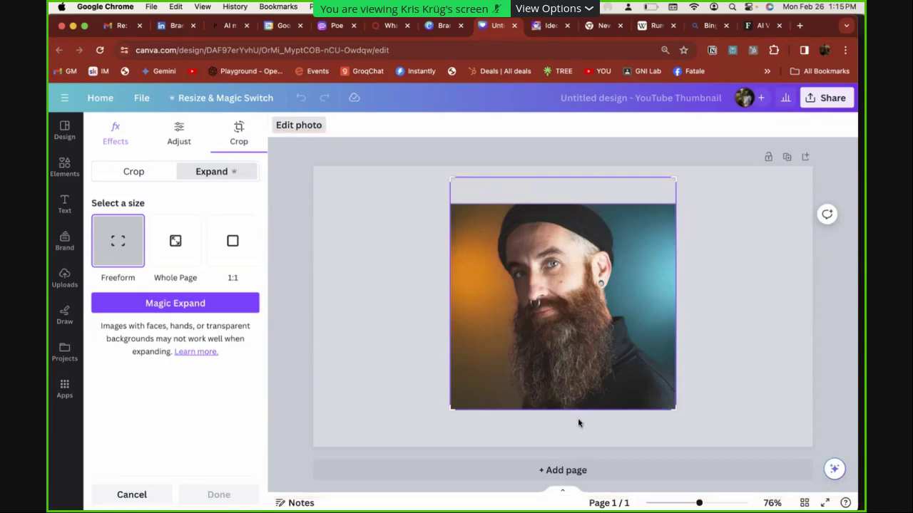
left_click_drag(451, 418, 453, 446)
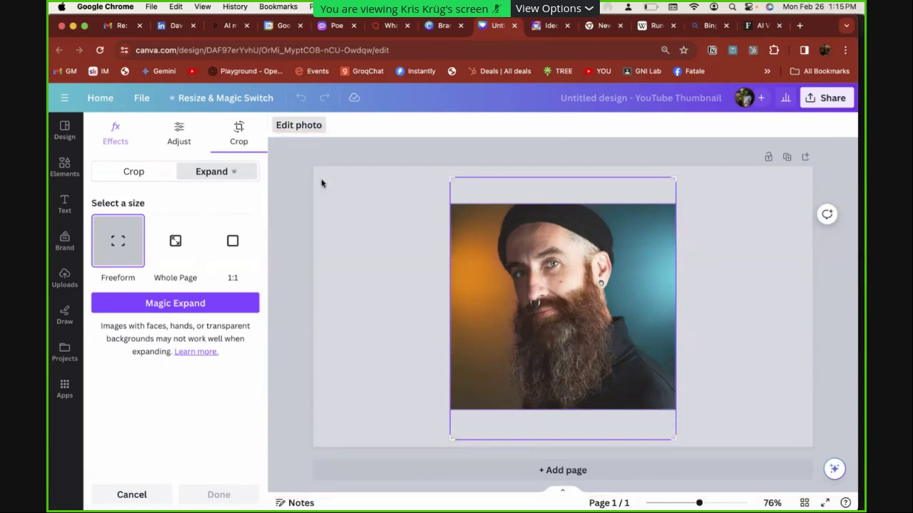
left_click(201, 307)
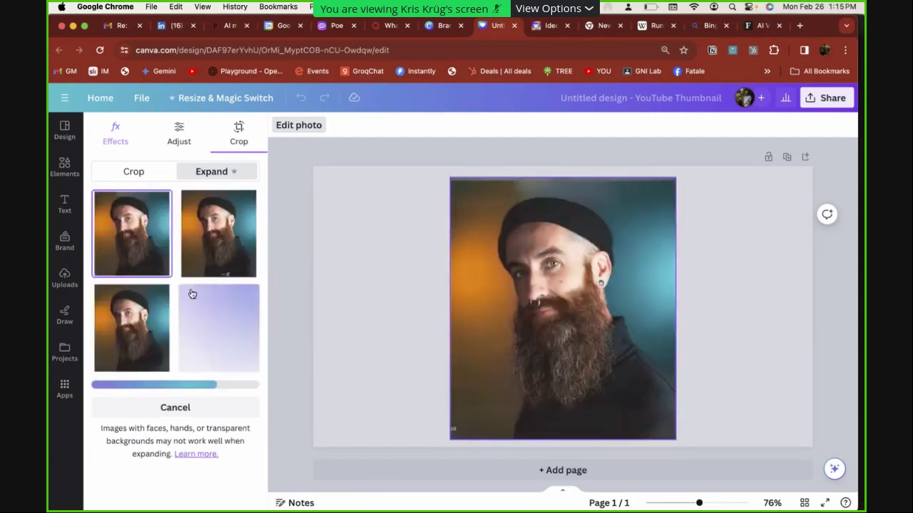
left_click(402, 306)
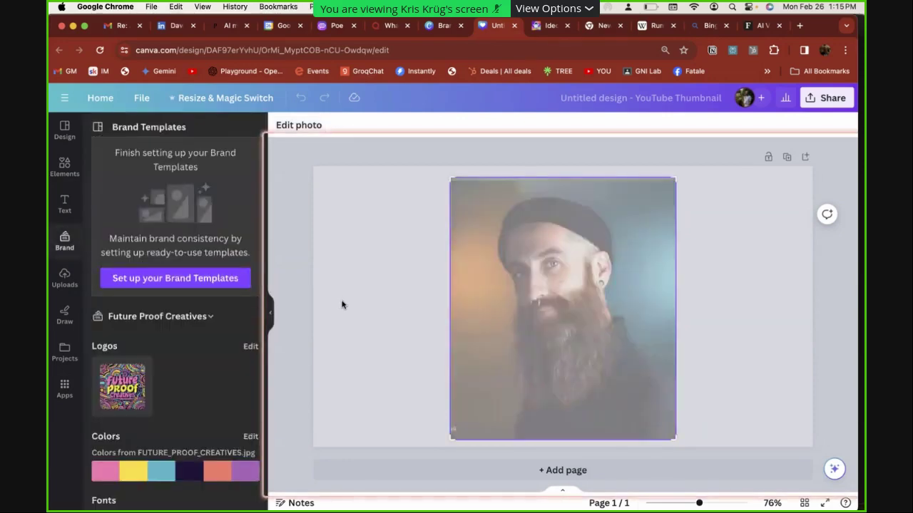
key("super+z")
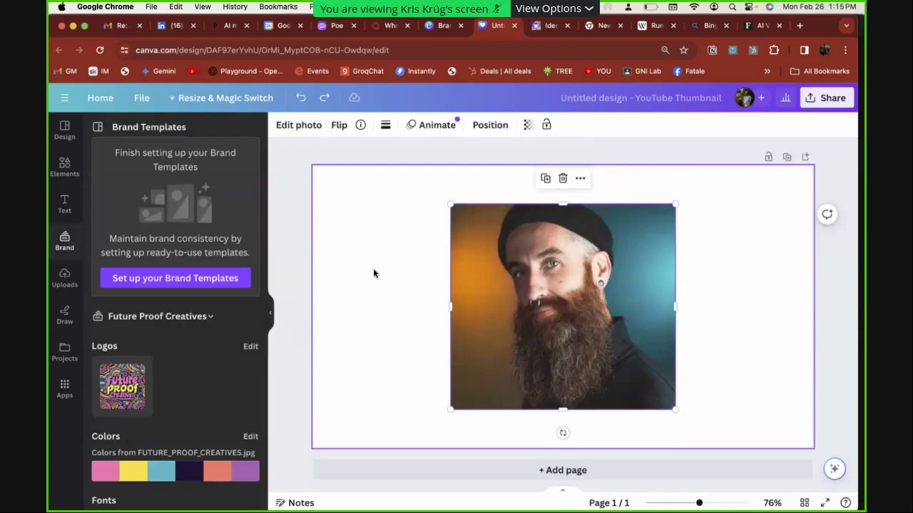
key("super+shift+z")
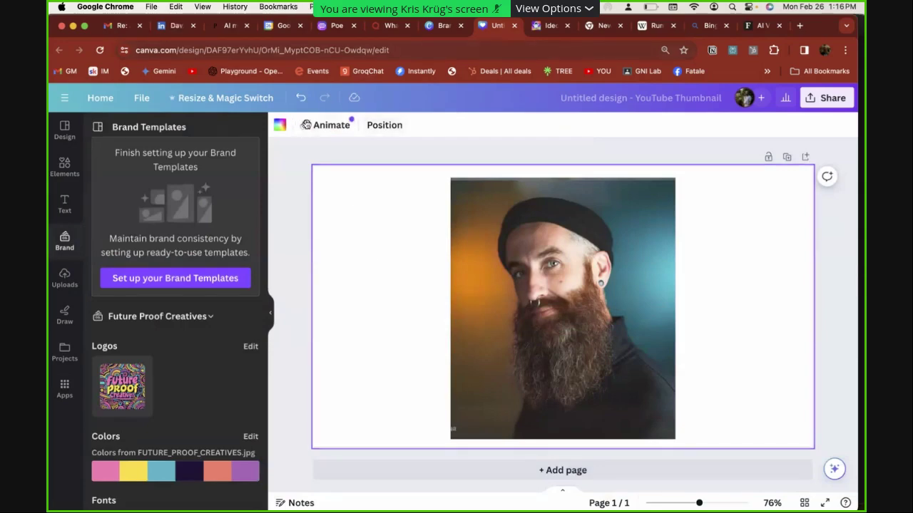
left_click(298, 138)
Remove the background from the expanded portrait
left_click(557, 327)
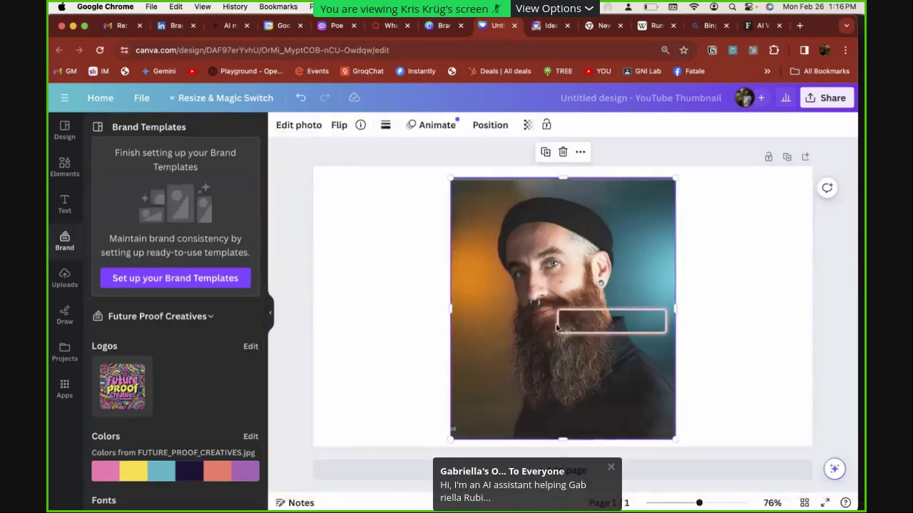
left_click(292, 131)
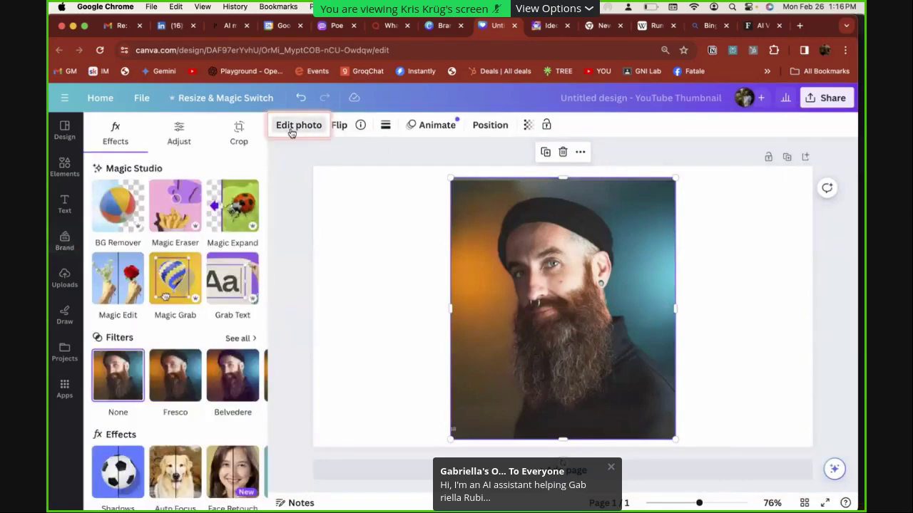
left_click(122, 229)
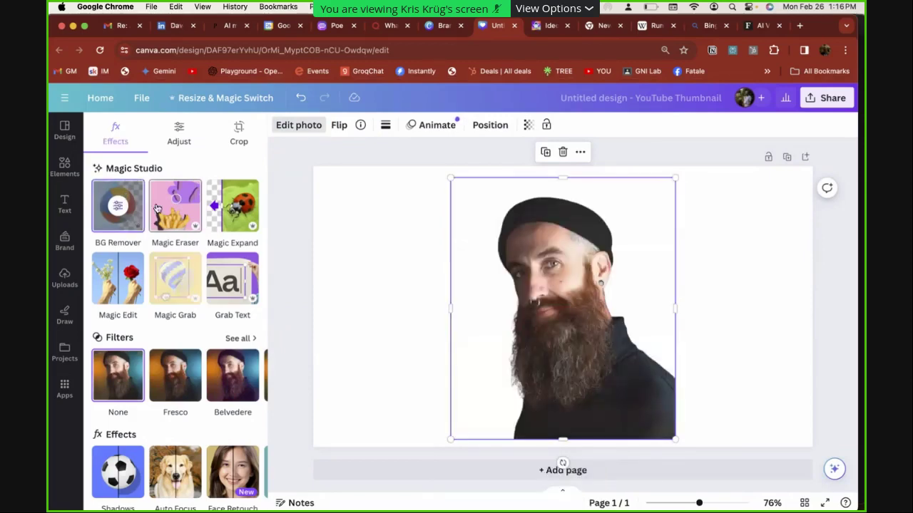
In Magic Edit, brush over the hat and down the right side to the shoulder
left_click(118, 282)
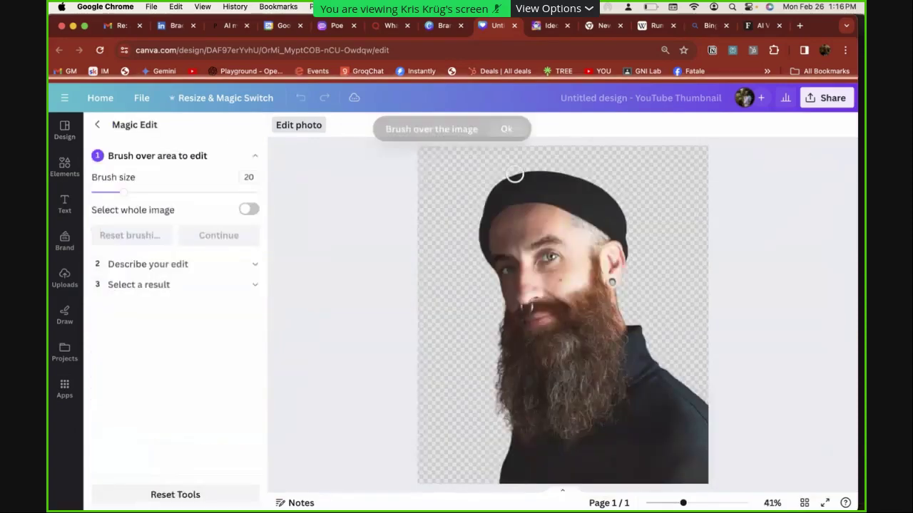
mouse_move(476, 257)
left_mouse_down()
mouse_move(485, 204)
mouse_move(504, 195)
mouse_move(573, 186)
mouse_move(634, 231)
mouse_move(549, 208)
mouse_move(484, 208)
mouse_move(528, 183)
mouse_move(572, 186)
mouse_move(491, 197)
mouse_move(614, 220)
mouse_move(622, 232)
mouse_move(589, 214)
mouse_move(626, 244)
mouse_move(610, 194)
mouse_move(550, 179)
mouse_move(493, 198)
mouse_move(509, 180)
mouse_move(537, 171)
mouse_move(632, 187)
mouse_move(513, 178)
mouse_move(485, 203)
mouse_move(587, 176)
mouse_move(642, 225)
mouse_move(611, 172)
mouse_move(541, 166)
mouse_move(483, 195)
mouse_move(509, 175)
mouse_move(623, 166)
left_mouse_up()
mouse_move(646, 225)
left_mouse_down()
mouse_move(636, 287)
mouse_move(638, 264)
mouse_move(698, 405)
left_mouse_up()
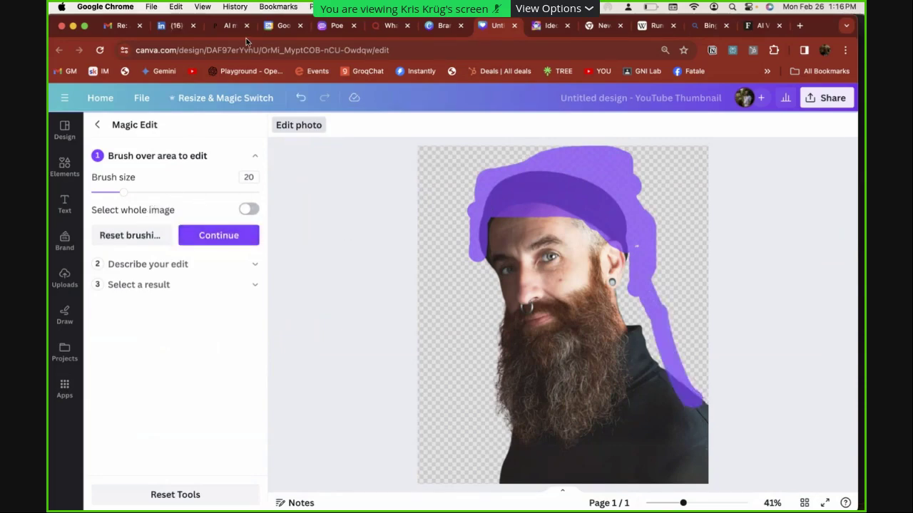
Generate a Magic Edit asking to add a coon skin cap
left_click(193, 267)
type("coon")
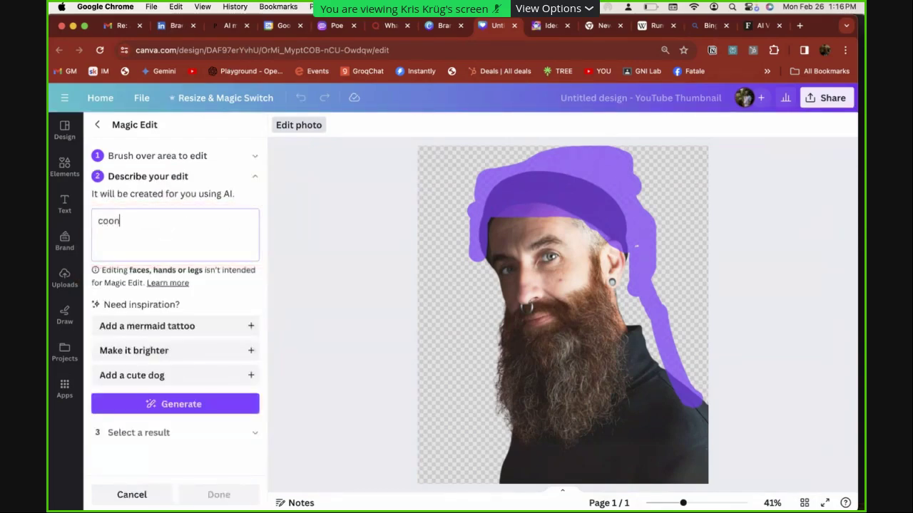
type(" skin cap")
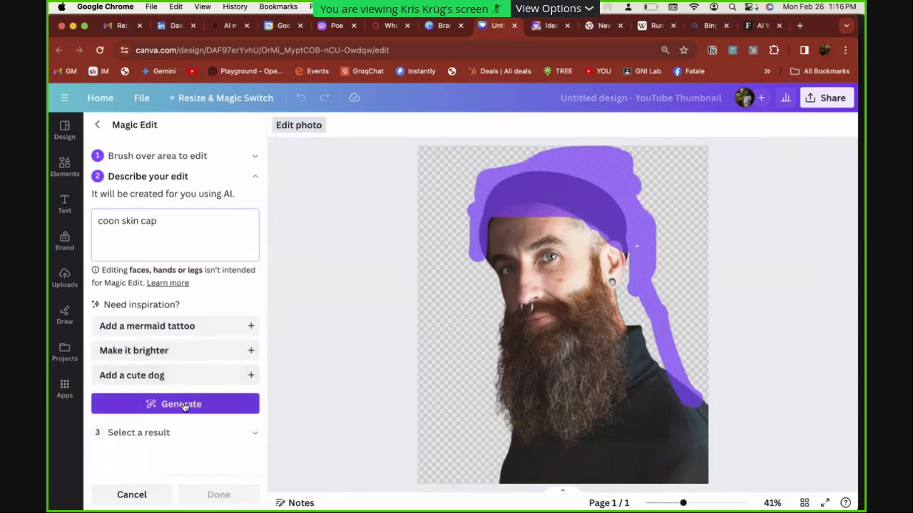
type("add")
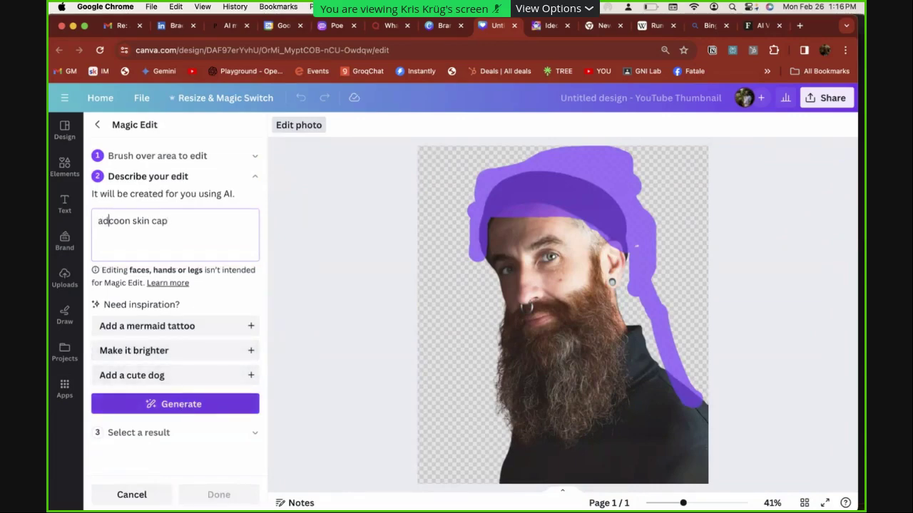
left_click(168, 404)
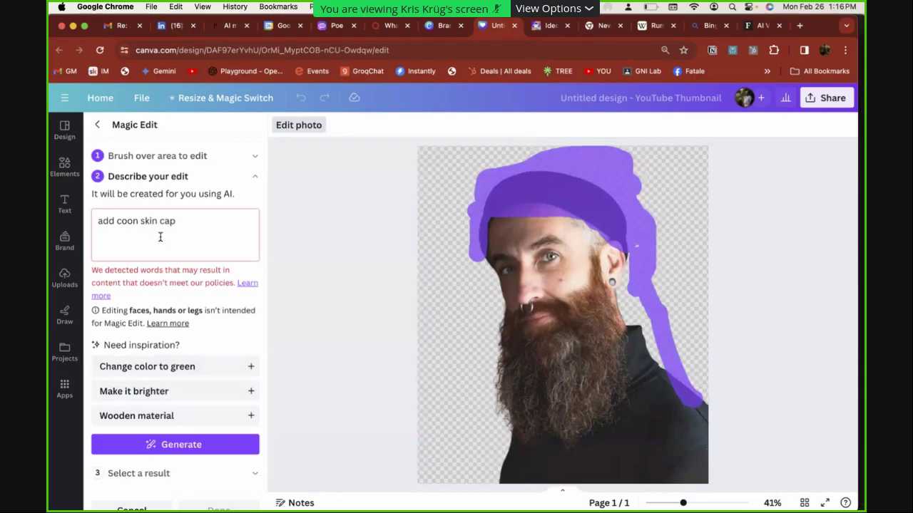
Reword the prompt to 'add racoon hat', regenerate, and pick the black raccoon-ear hat result
left_click(118, 225)
left_click_drag(117, 221, 244, 247)
type("raco")
left_click(175, 447)
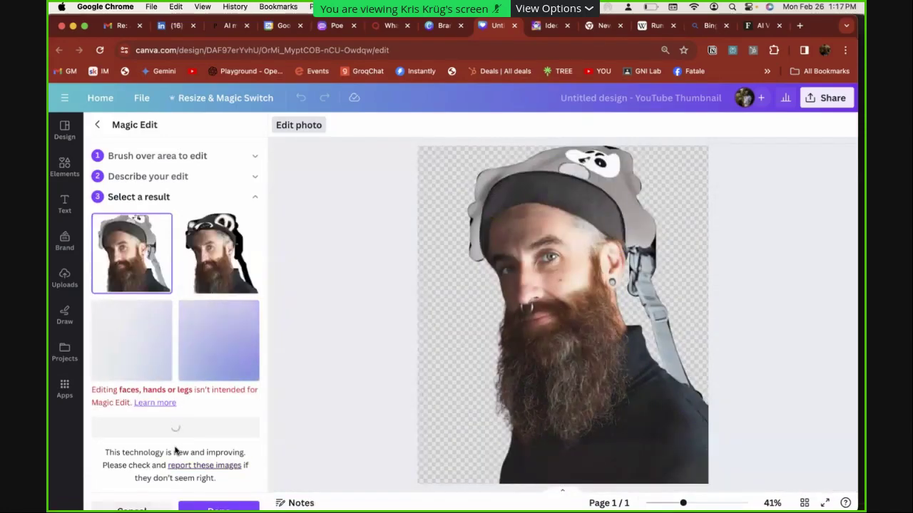
left_click(218, 253)
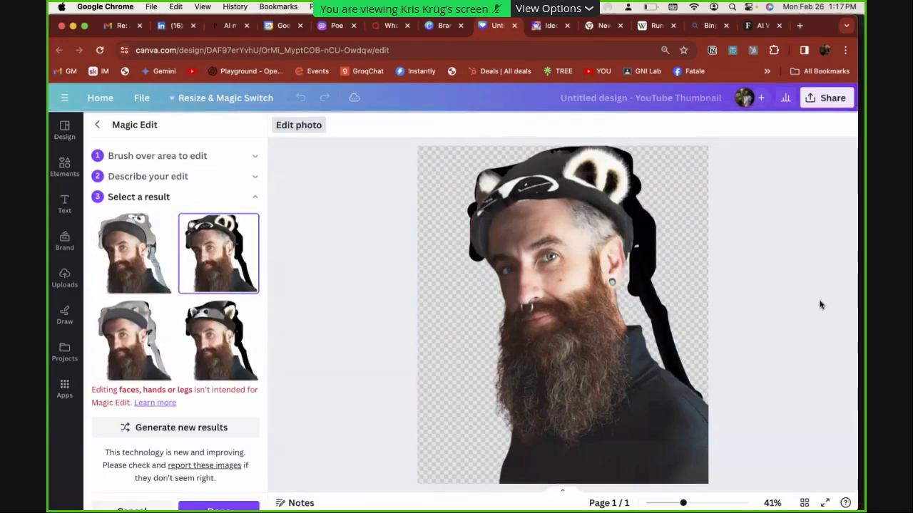
Add the Future Proof Creatives logo from the brand kit so it fills the page
left_click(64, 241)
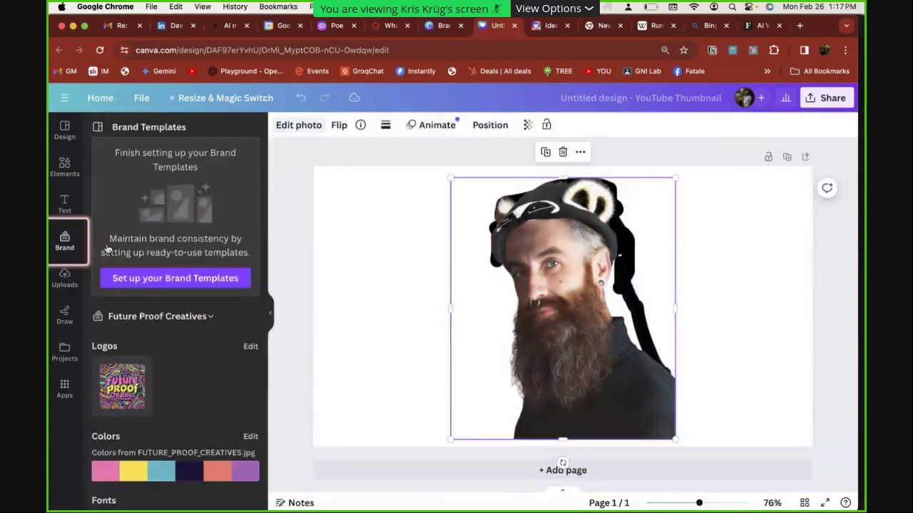
left_click_drag(127, 398, 335, 276)
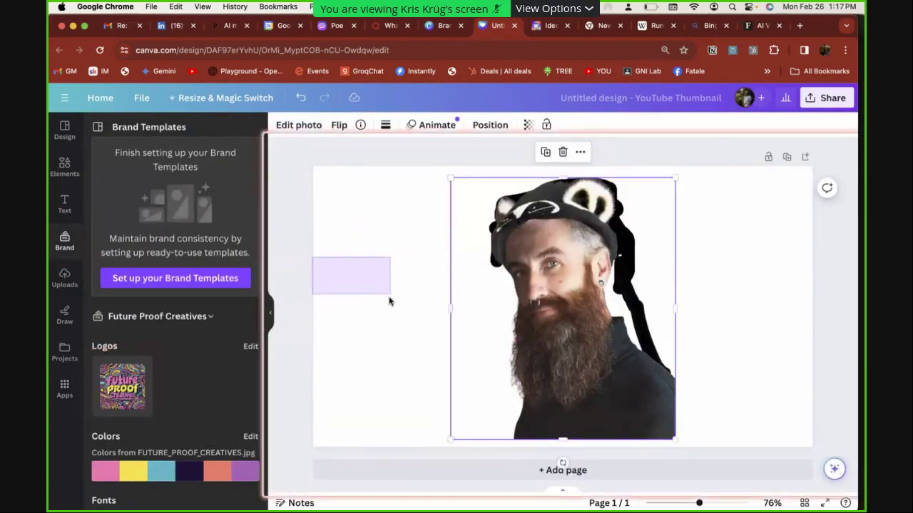
left_click(393, 302)
left_click(120, 401)
left_click_drag(121, 401, 330, 290)
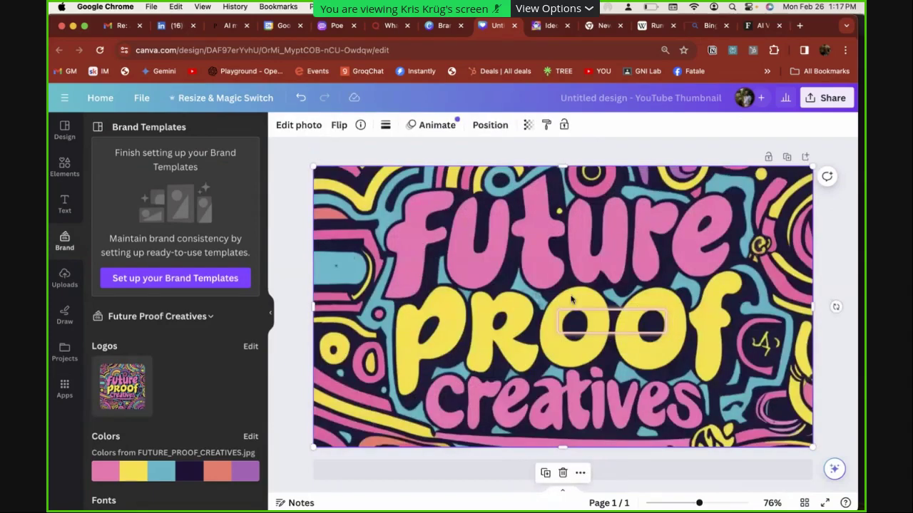
Send the logo to the back behind the man's photo and shift the photo left
right_click(614, 292)
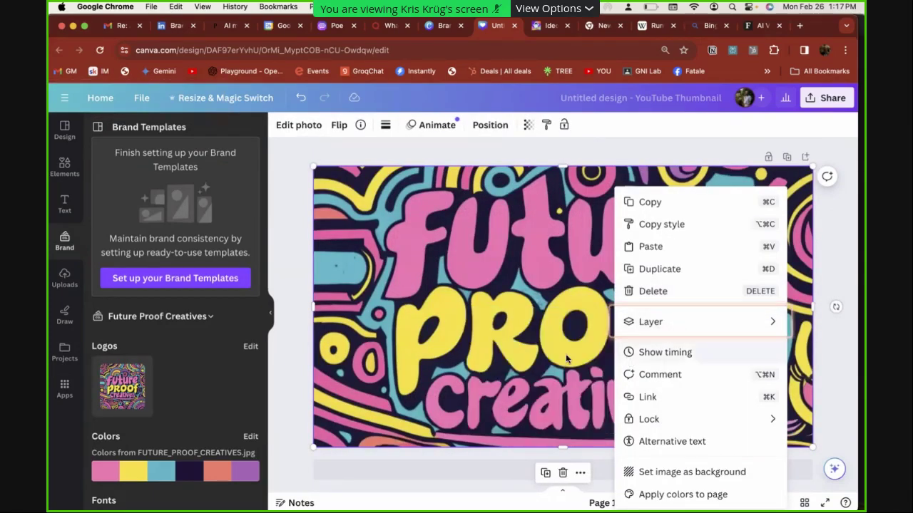
mouse_move(688, 333)
left_click(567, 388)
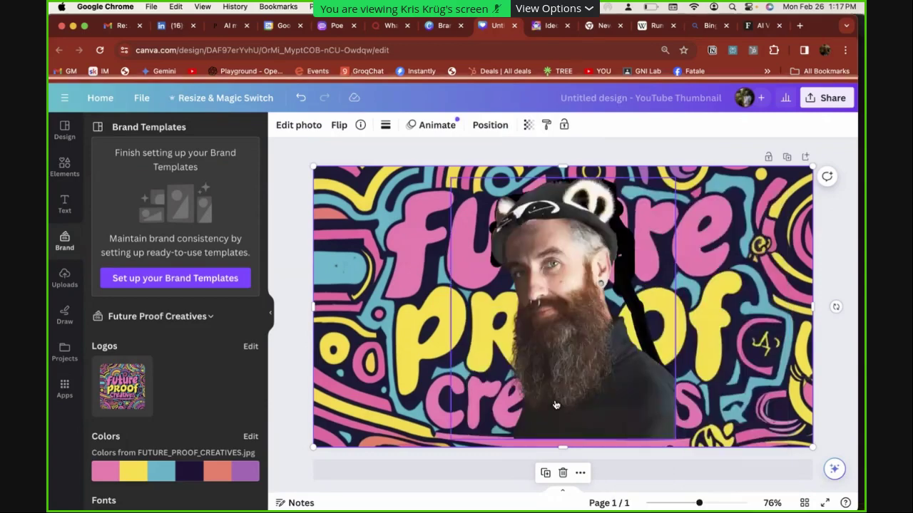
left_click_drag(606, 331, 559, 350)
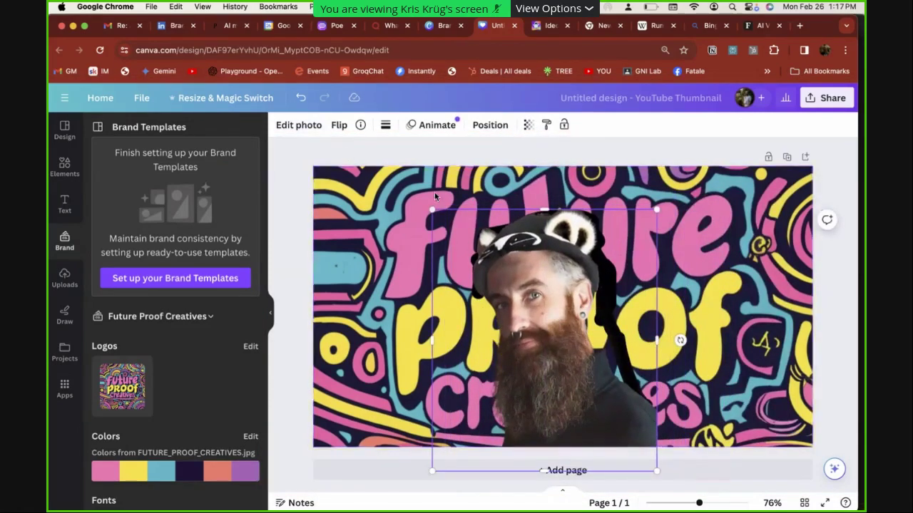
Enlarge the man's photo, uncrop the top to show the whole hat, and reposition it
left_click_drag(432, 210, 315, 141)
left_click_drag(470, 251, 534, 318)
left_click_drag(553, 224, 553, 148)
left_click_drag(552, 207, 551, 273)
left_click_drag(546, 218, 543, 183)
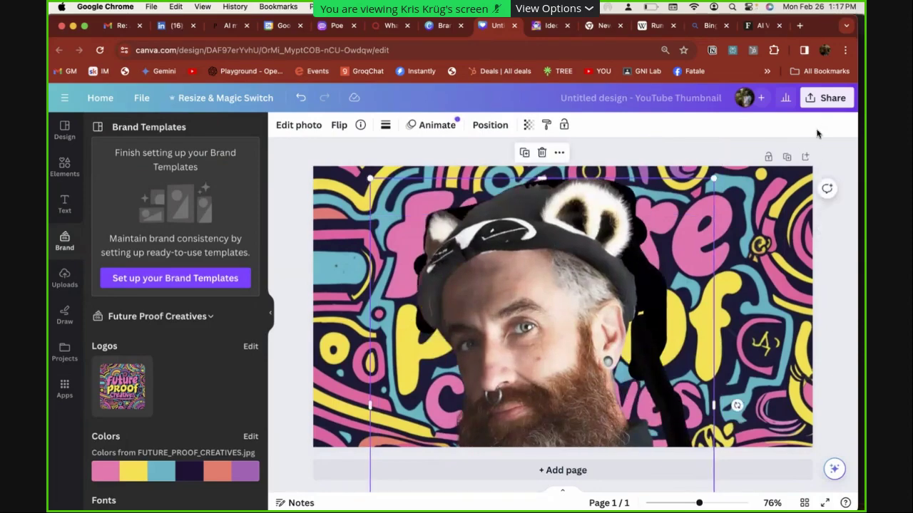
Go to the Canva home page, glance at the Create a design list, and scroll to Recent designs
left_click(100, 98)
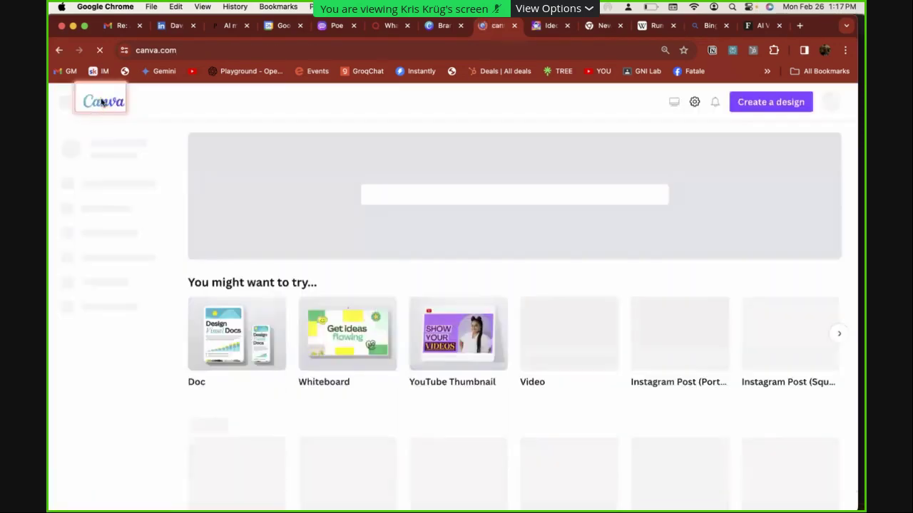
left_click(770, 133)
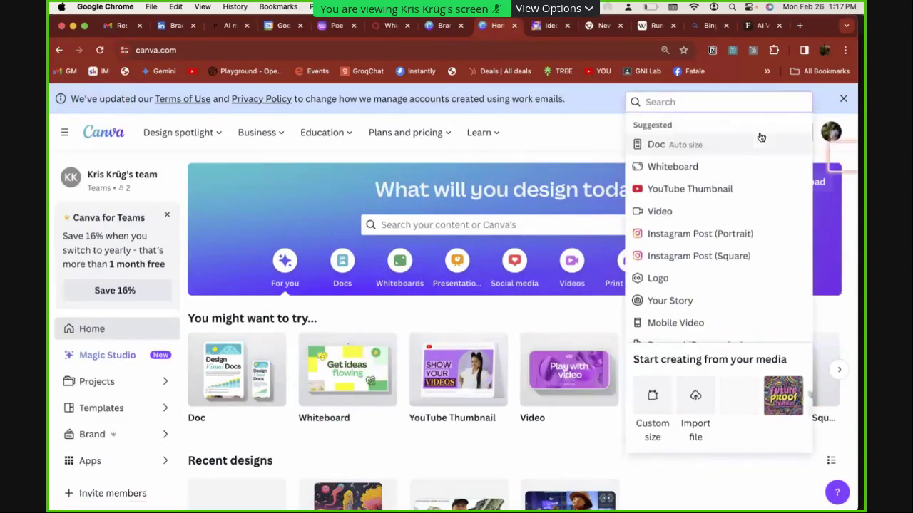
scroll(663, 177, "down", 1)
scroll(664, 177, "down", 5)
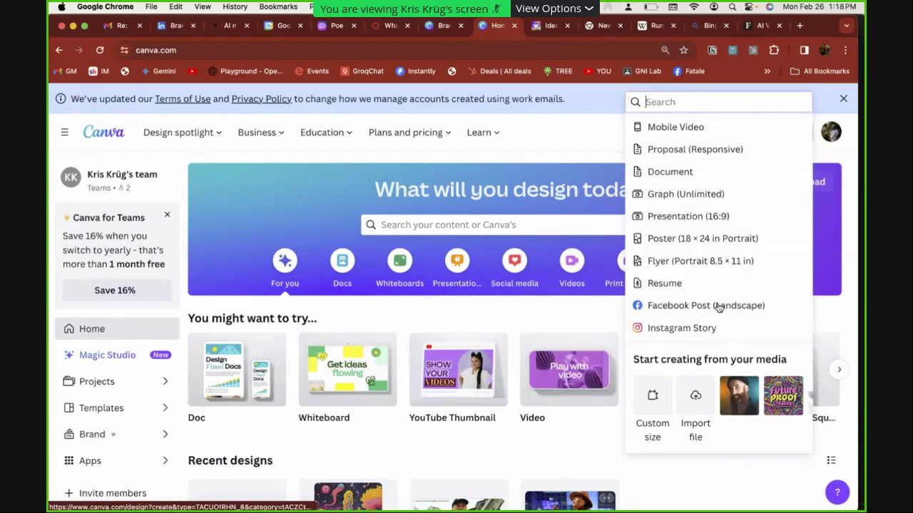
scroll(717, 308, "up", 4)
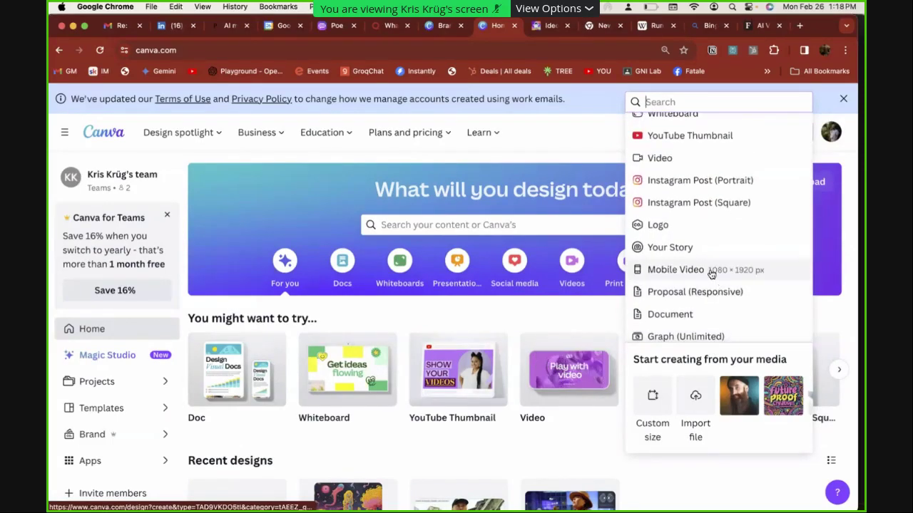
left_click(449, 330)
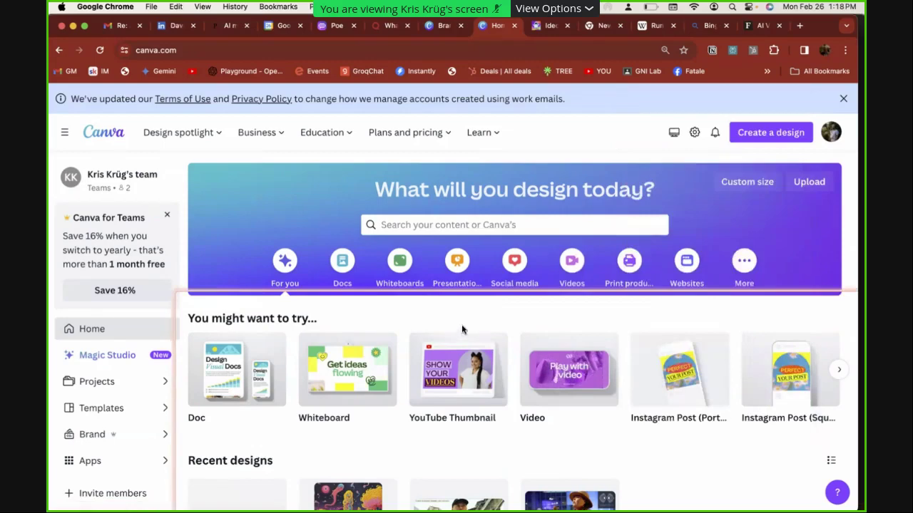
scroll(464, 328, "down", 3)
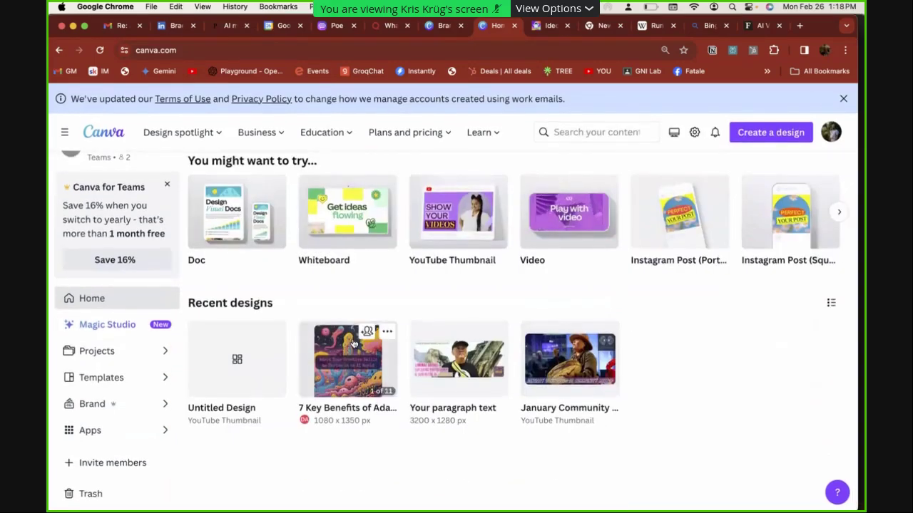
Preview the '7 Key Benefits' carousel and page through it to slide 8 of 11
left_click(337, 388)
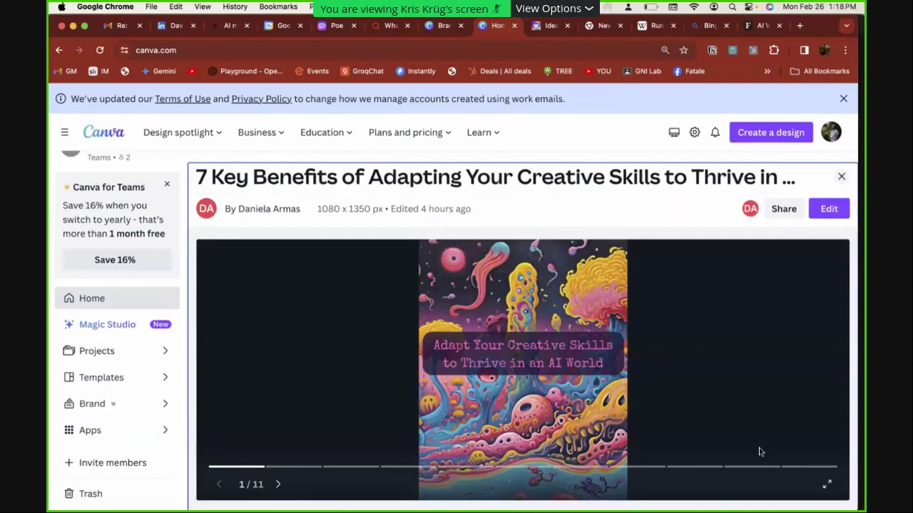
left_click(309, 467)
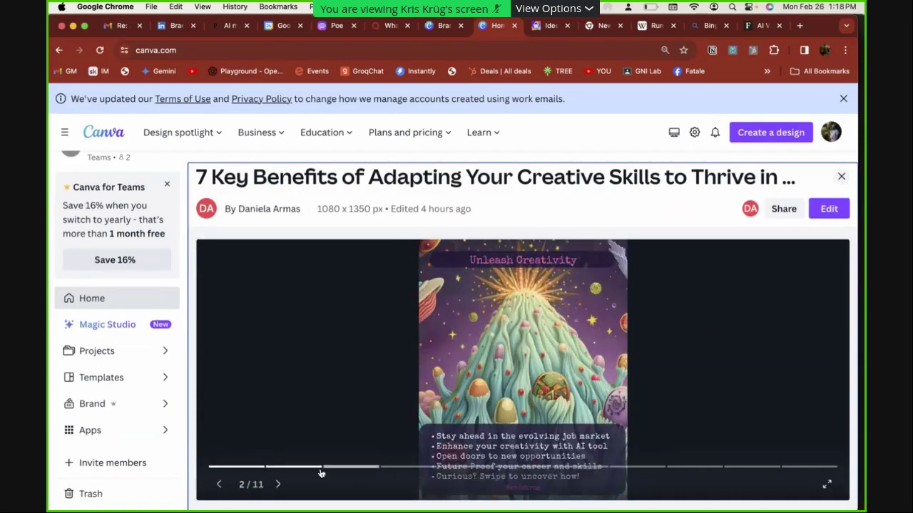
left_click(342, 477)
left_click(408, 478)
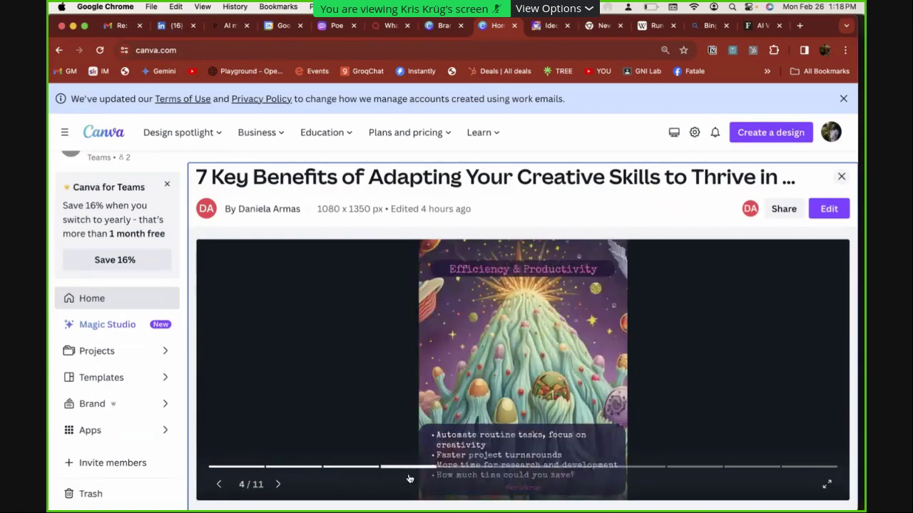
left_click(472, 475)
left_click(521, 479)
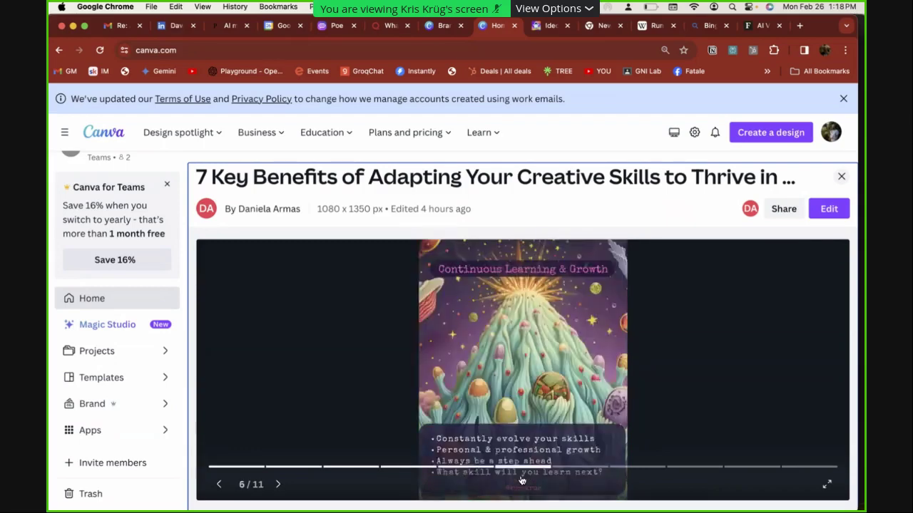
left_click(587, 482)
left_click(619, 475)
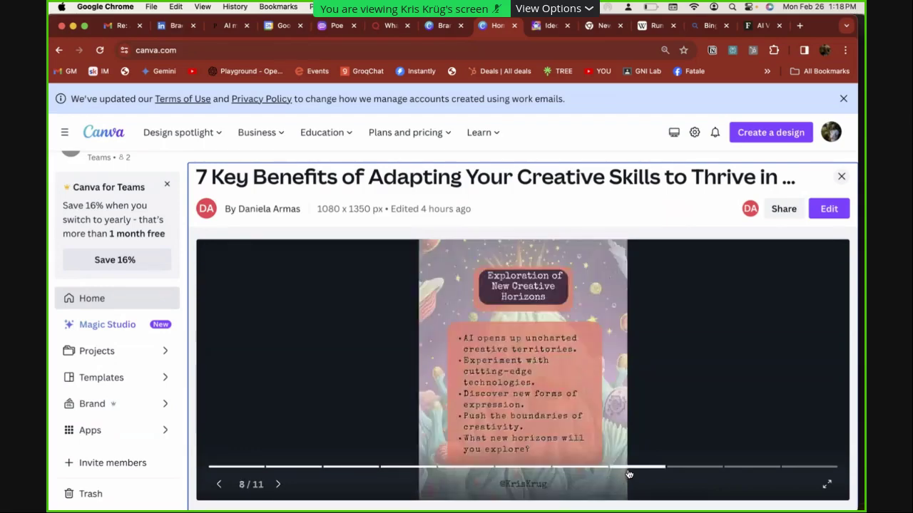
key("super+Tab")
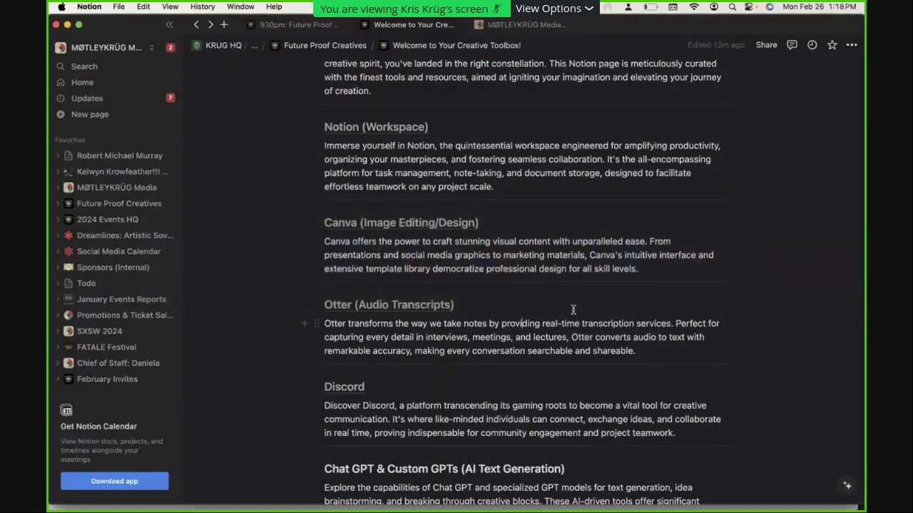
Leave Notion's Creative Toolbox page and return to Chrome's Canva preview of carousel slide 8
scroll(585, 306, "down", 1)
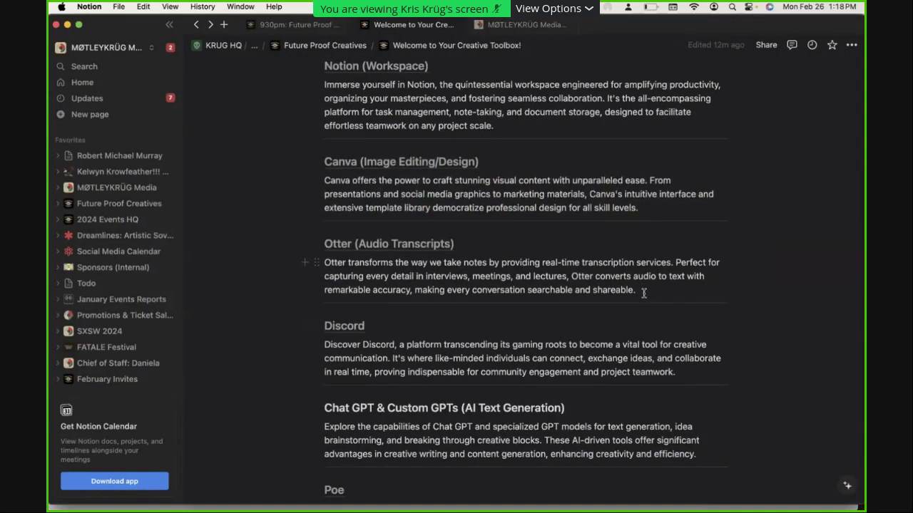
left_click(643, 293)
key("super+Tab")
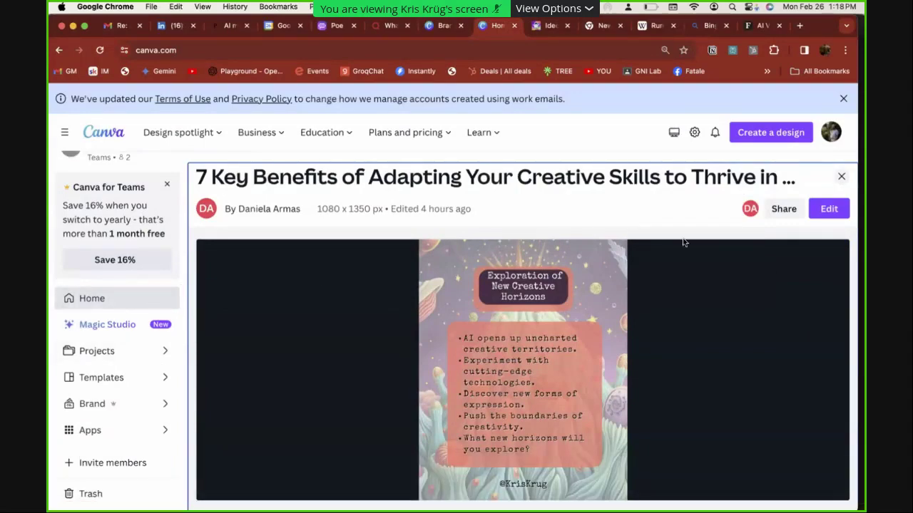
Close the Canva design preview and bring up the Create a design list on the home page
left_click(841, 176)
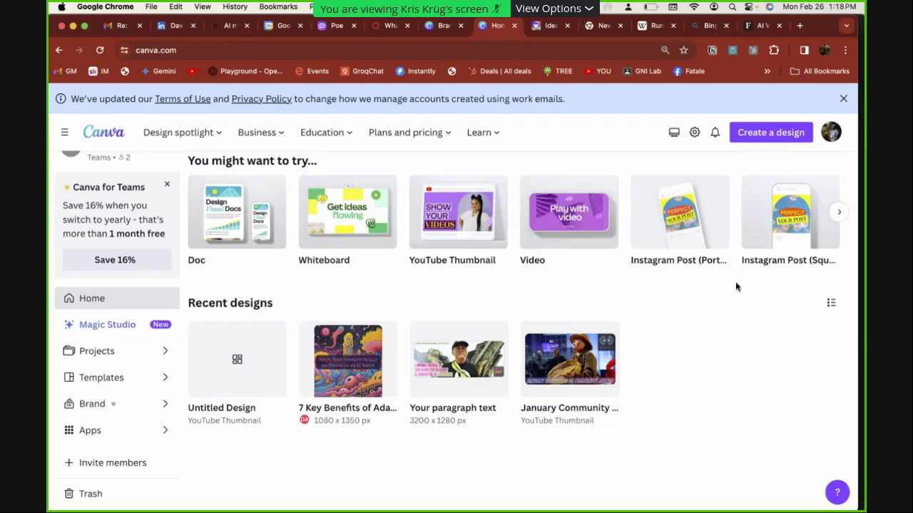
scroll(560, 322, "up", 3)
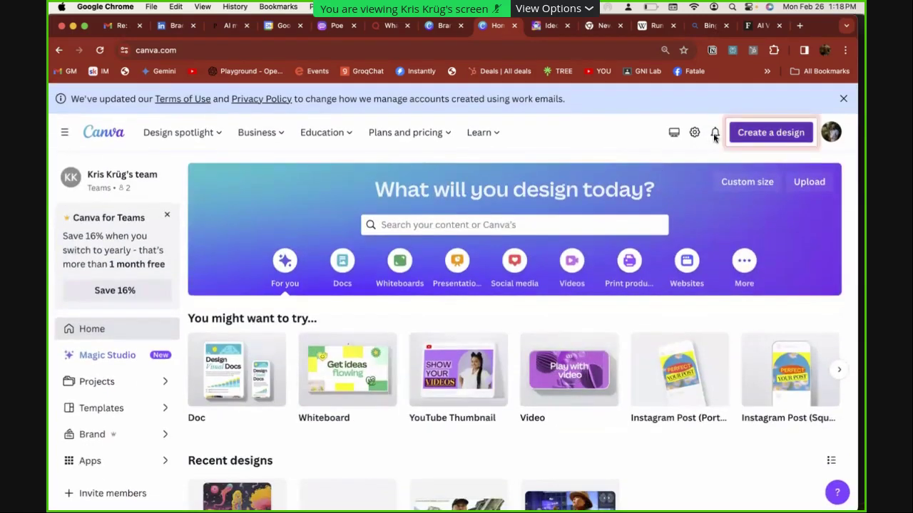
left_click(746, 132)
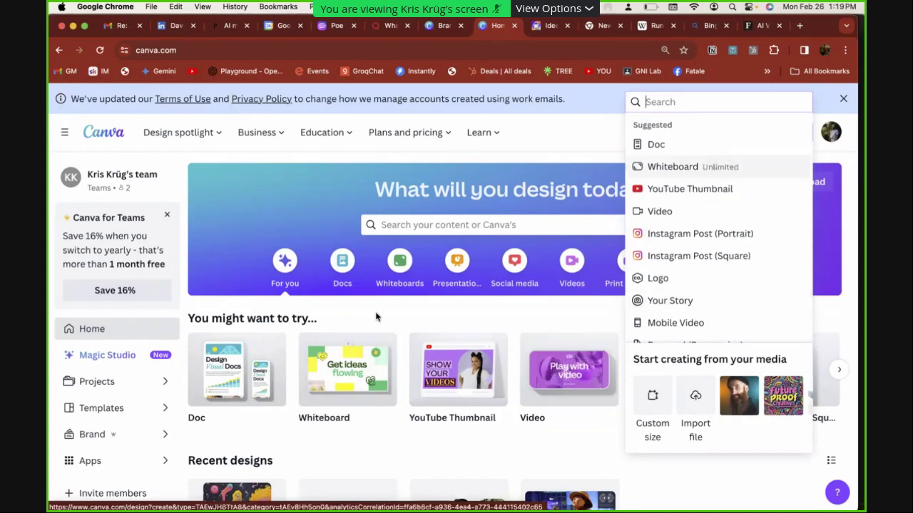
scroll(751, 142, "down", 5)
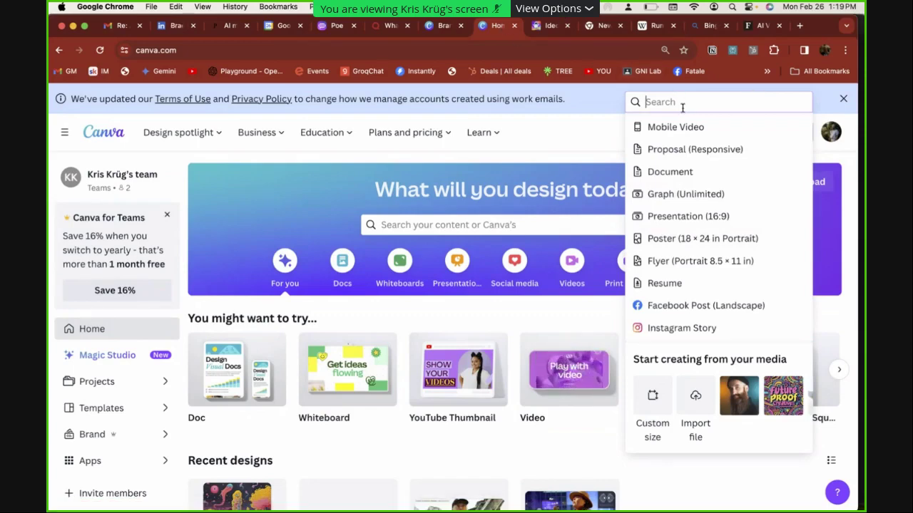
Search the design types for Instagram, Facebook, WhatsApp and LinkedIn formats, then dismiss the search
type("inst")
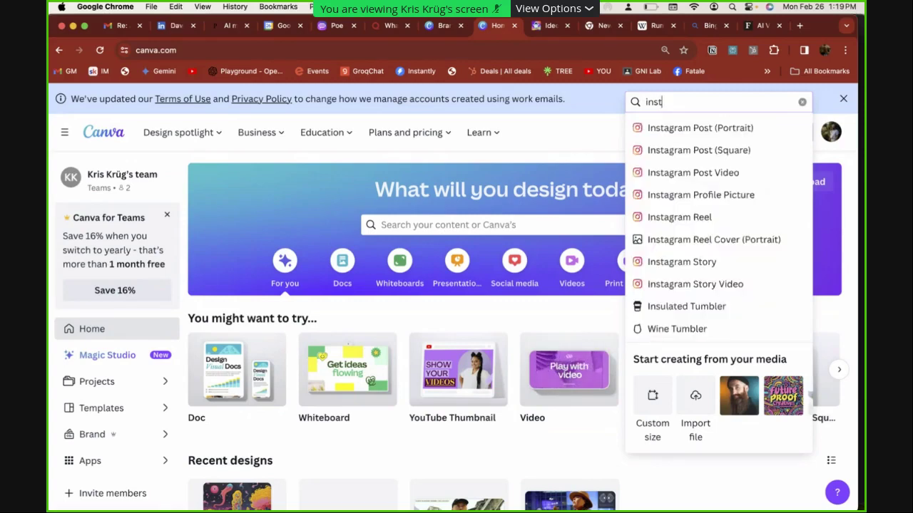
key("super+a")
type("facebo")
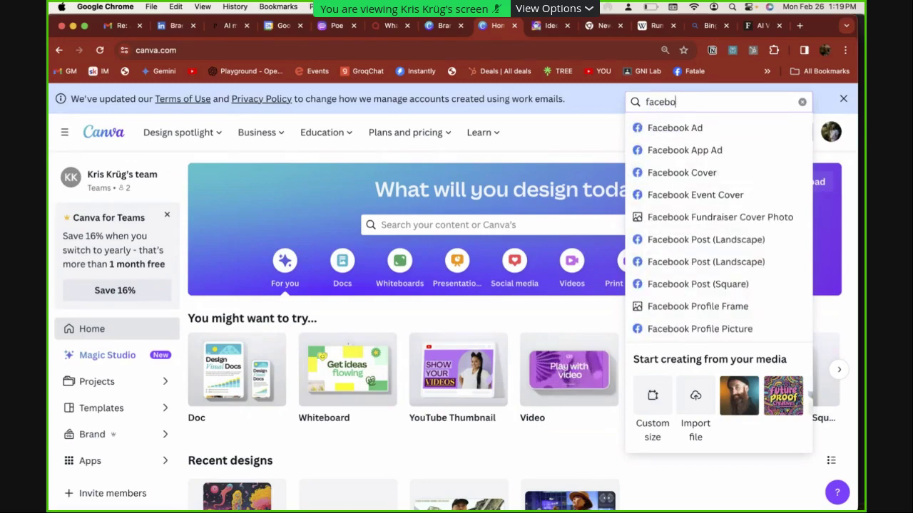
key("super+a")
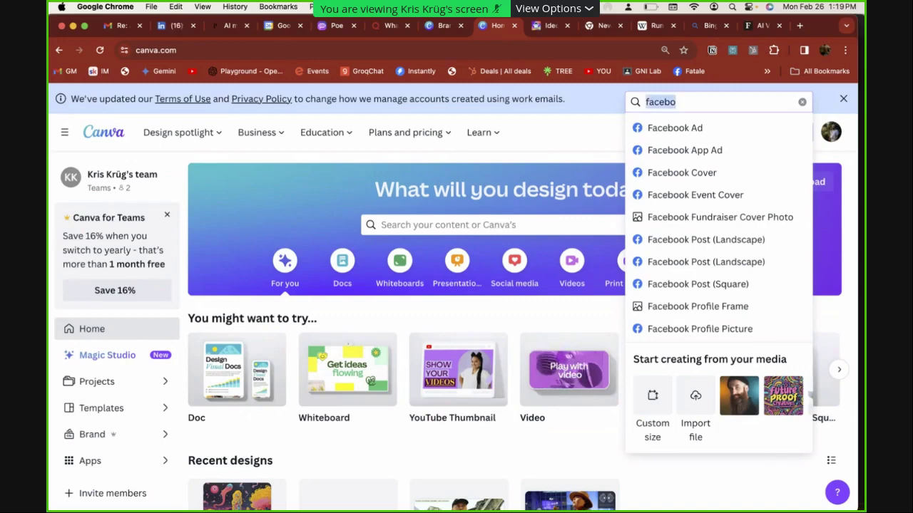
type("whats")
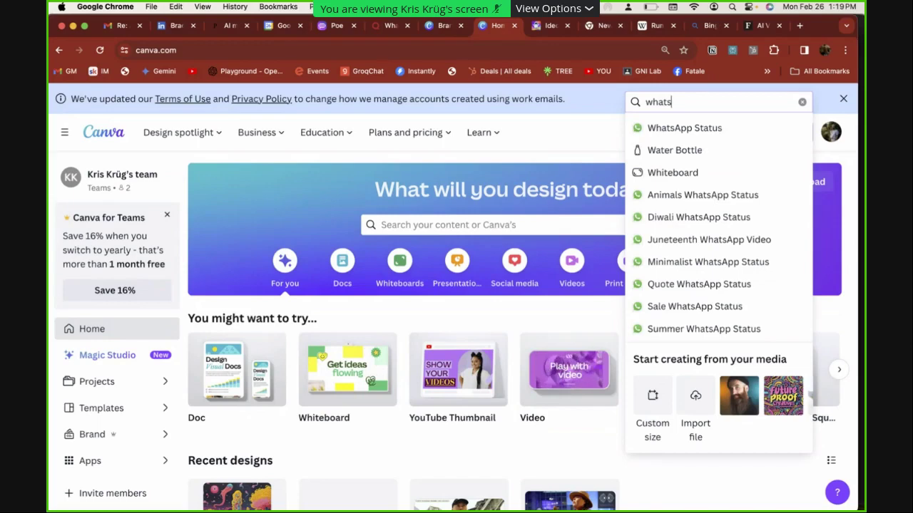
key("super+a")
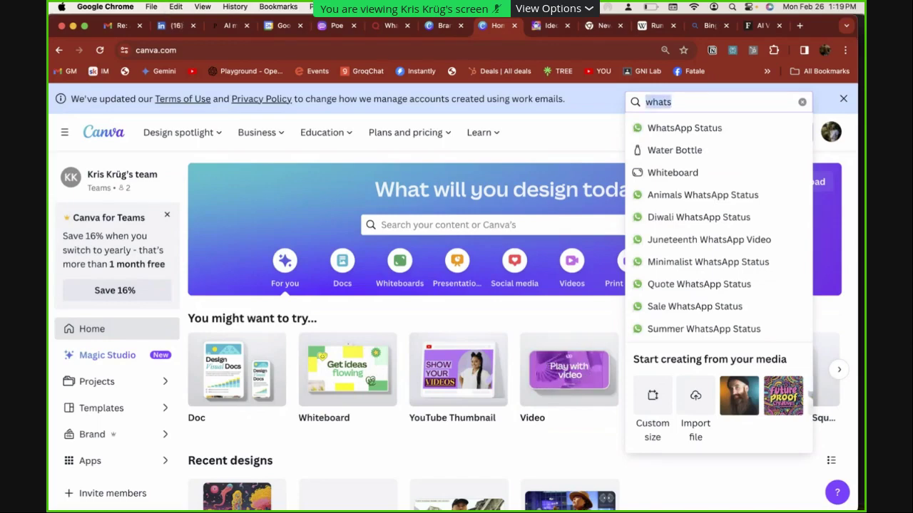
key("BackSpace")
type("linked")
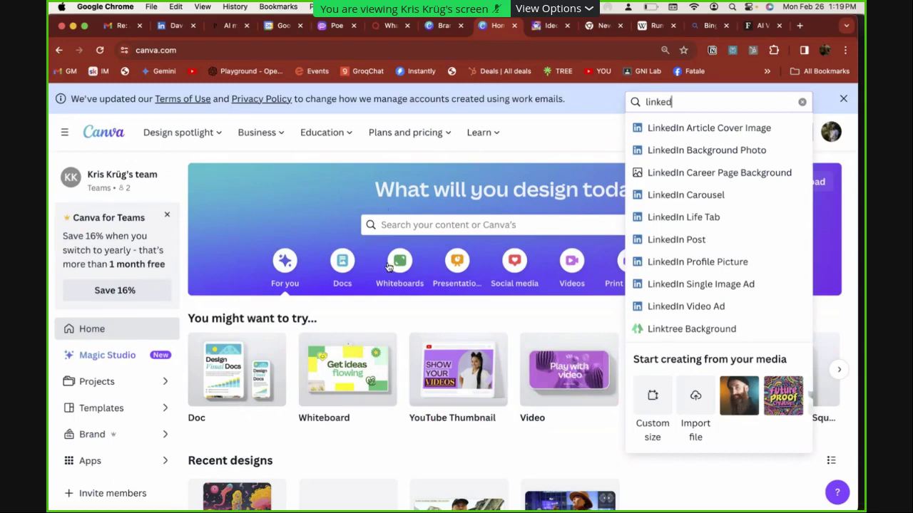
key("Escape")
From Brand, open the MØTLEYKRÜG kit and scroll through its logos, fonts, 13 photos, graphics and icons
left_click(126, 441)
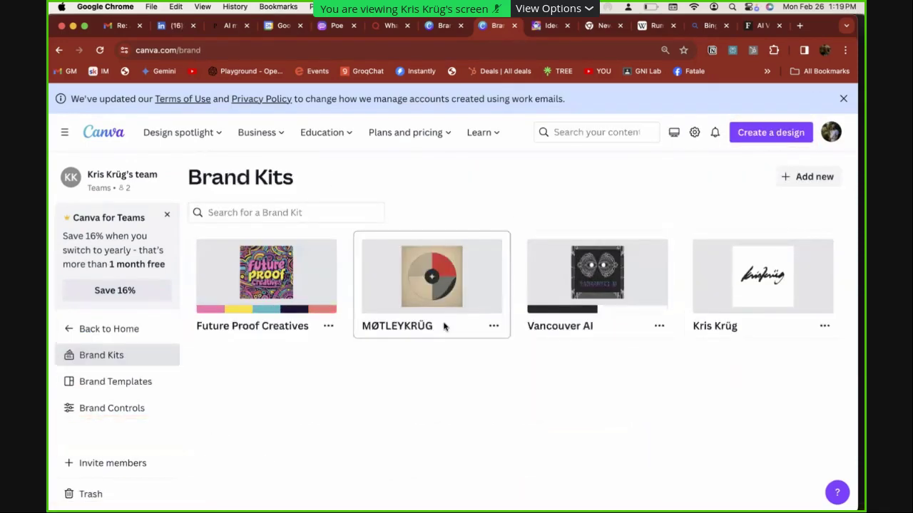
left_click(436, 296)
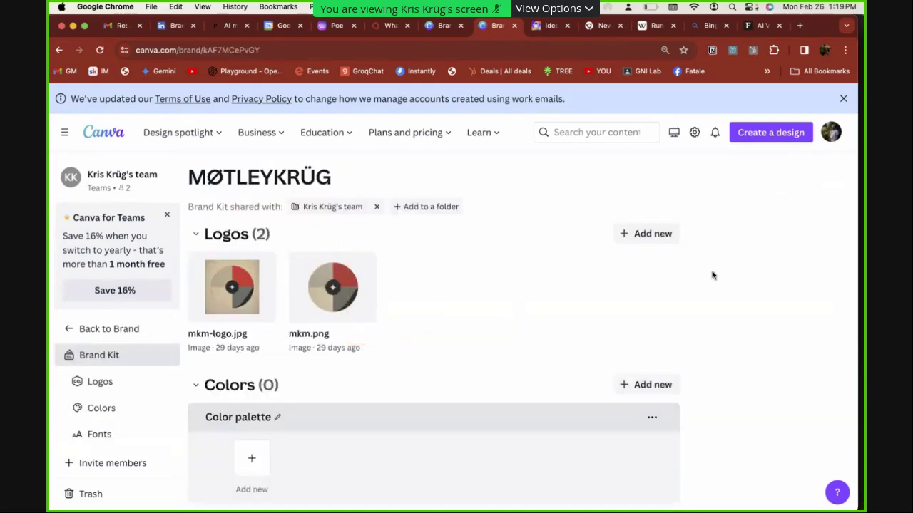
scroll(428, 369, "down", 10)
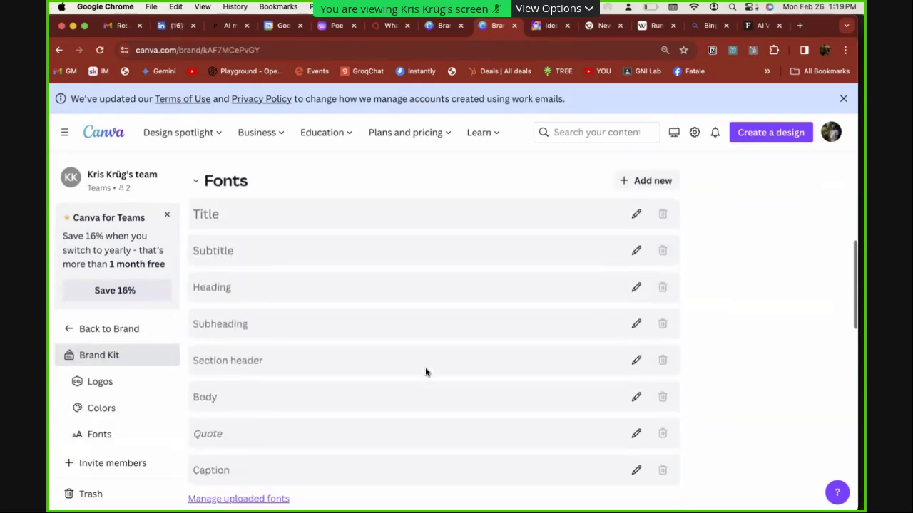
scroll(425, 367, "down", 8)
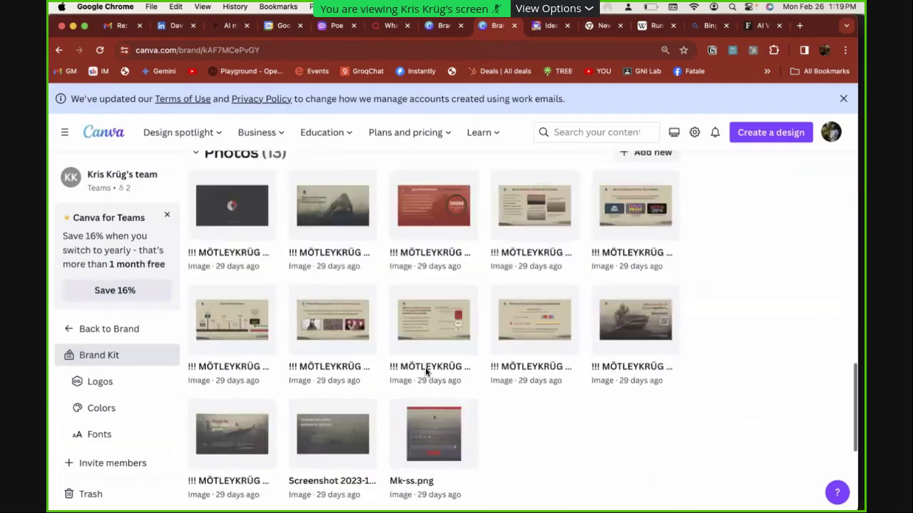
scroll(425, 368, "down", 5)
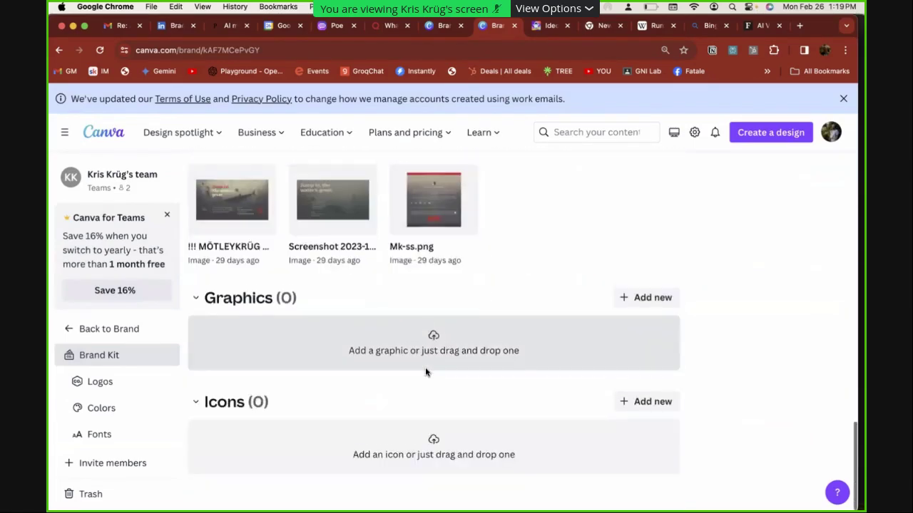
scroll(425, 367, "up", 3)
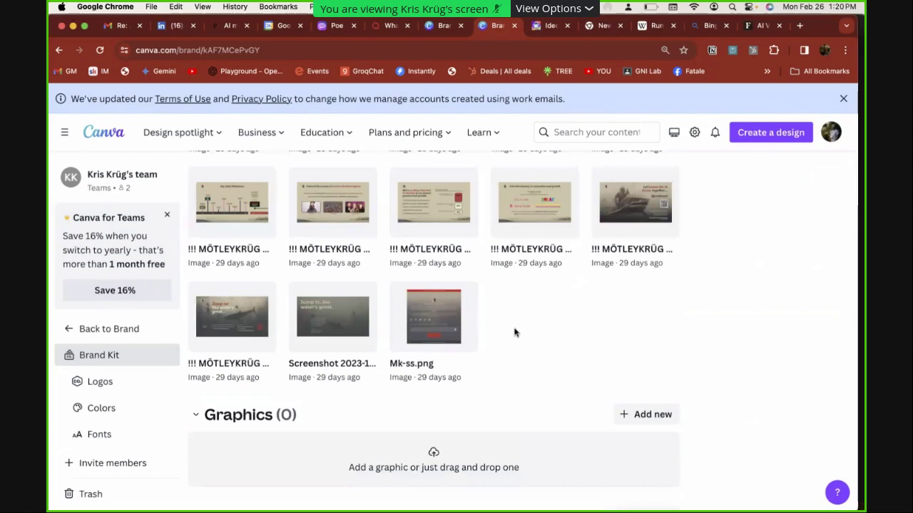
scroll(515, 332, "down", 3)
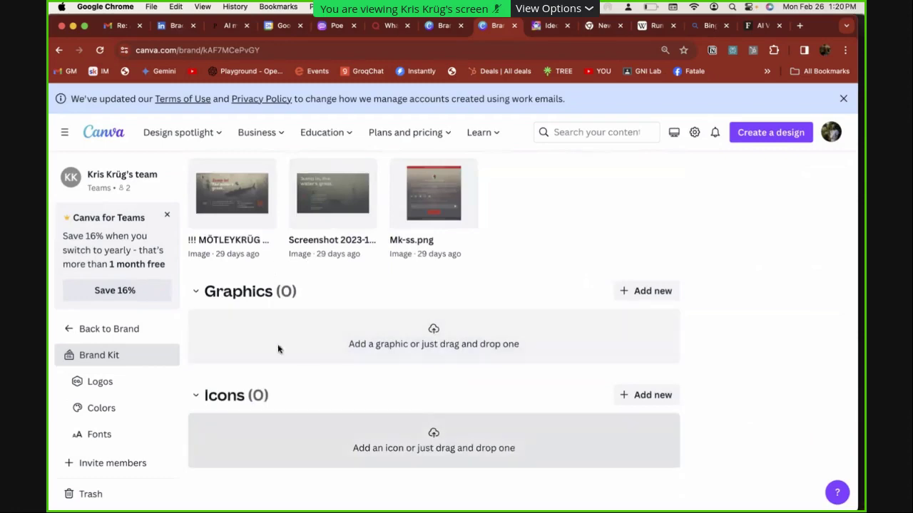
scroll(357, 367, "up", 10)
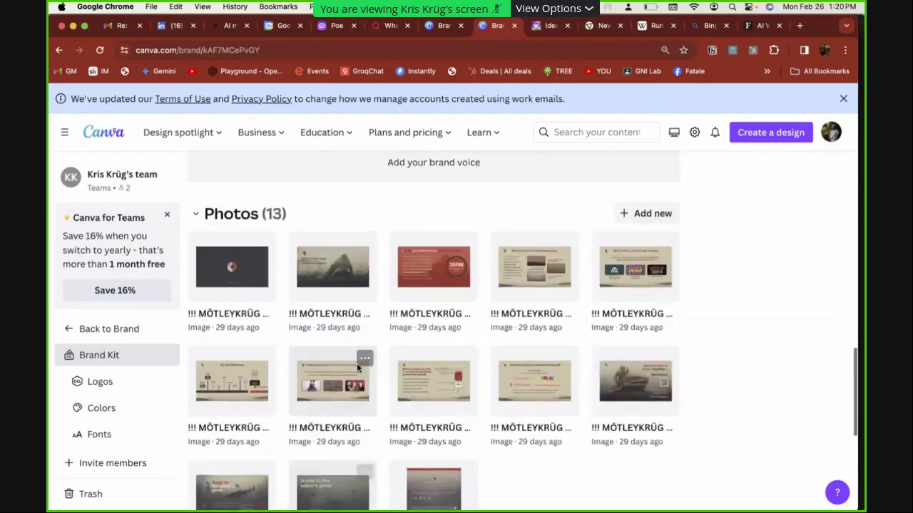
scroll(356, 367, "down", 1)
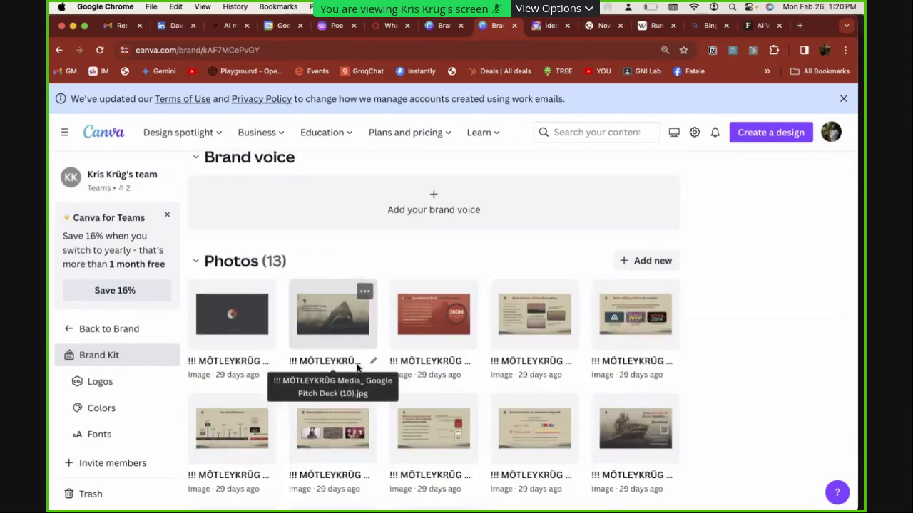
scroll(360, 365, "down", 1)
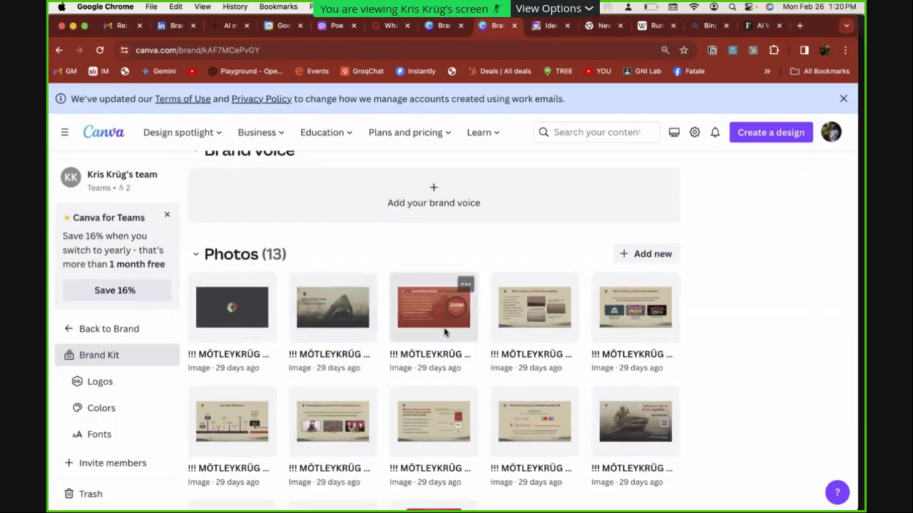
On Notion's Todo page, add blank lines below NORTHEASTERN INVOICE and start a task typed 'Ta'
key("super+Tab")
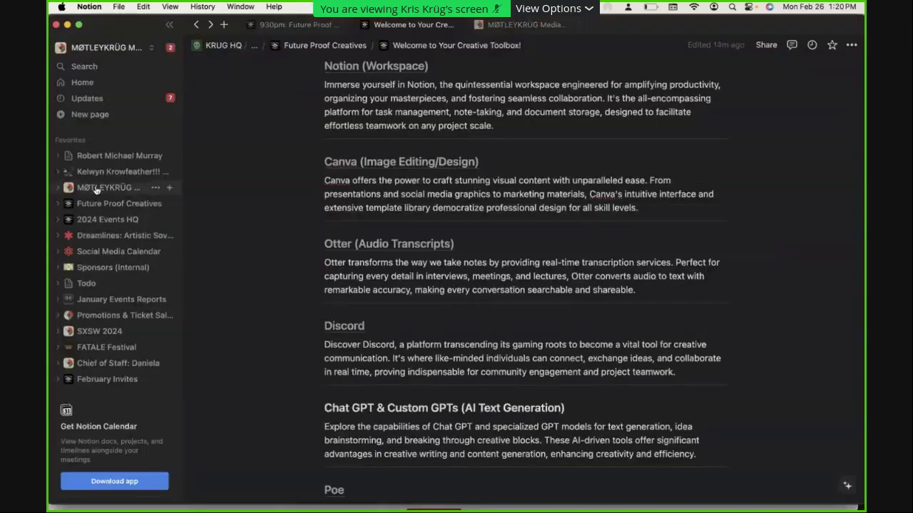
left_click(115, 284)
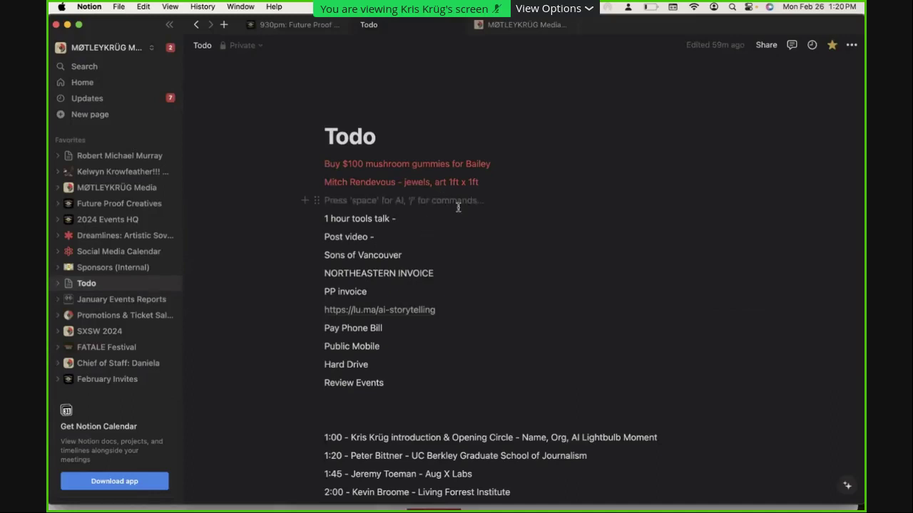
left_click(456, 273)
key("Return")
key("Return")
key("Return")
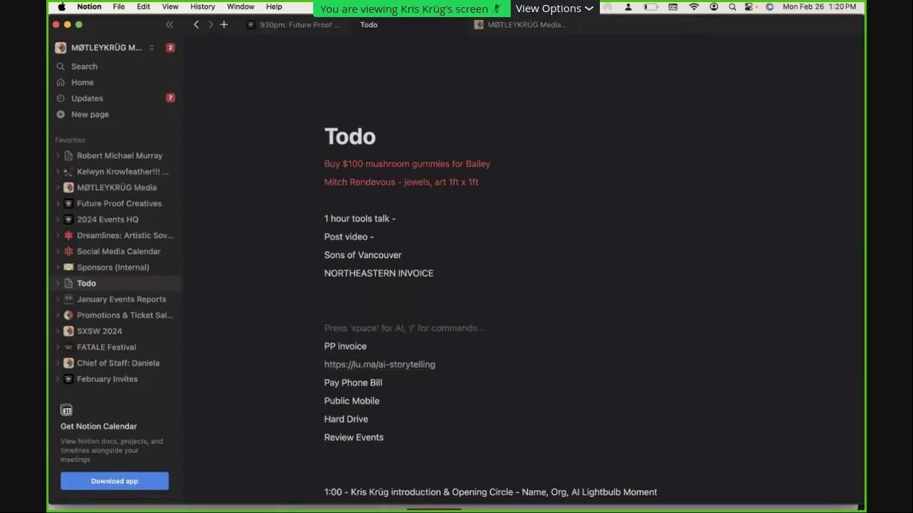
left_click(328, 309)
type("Ta")
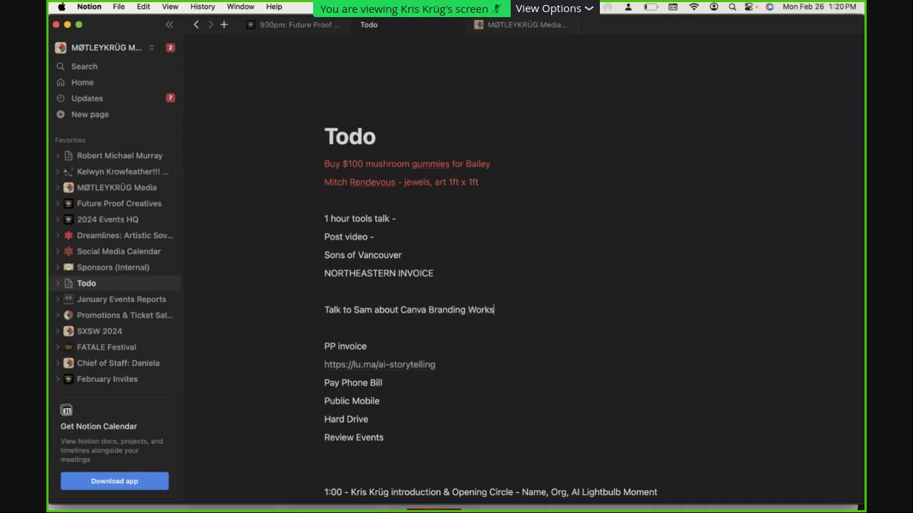
Resize the Notion window, go back to the Creative Toolbox page, and move the window over the browser
key("super+Tab")
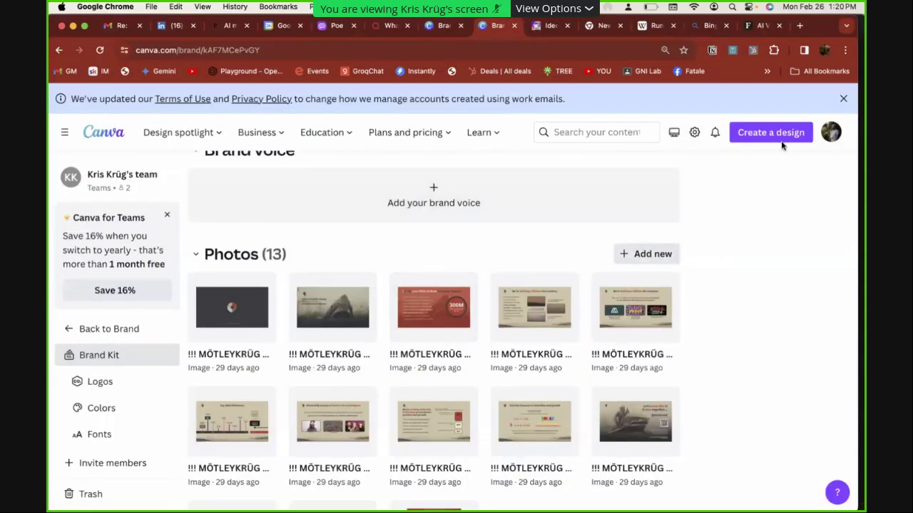
key("super+Tab")
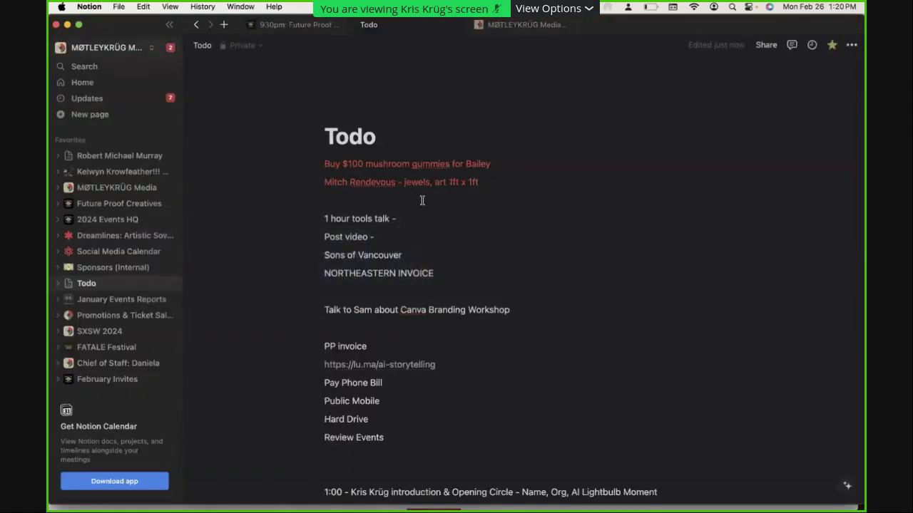
double_click(92, 32)
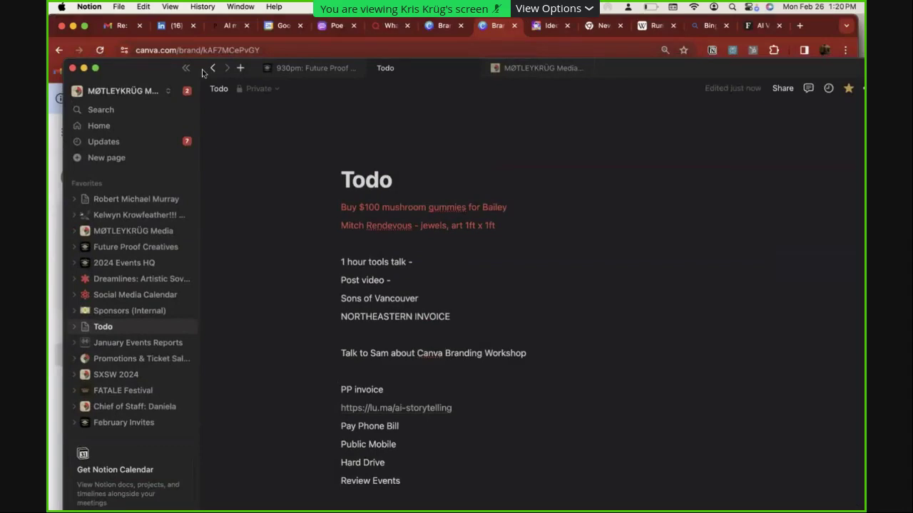
left_click(213, 68)
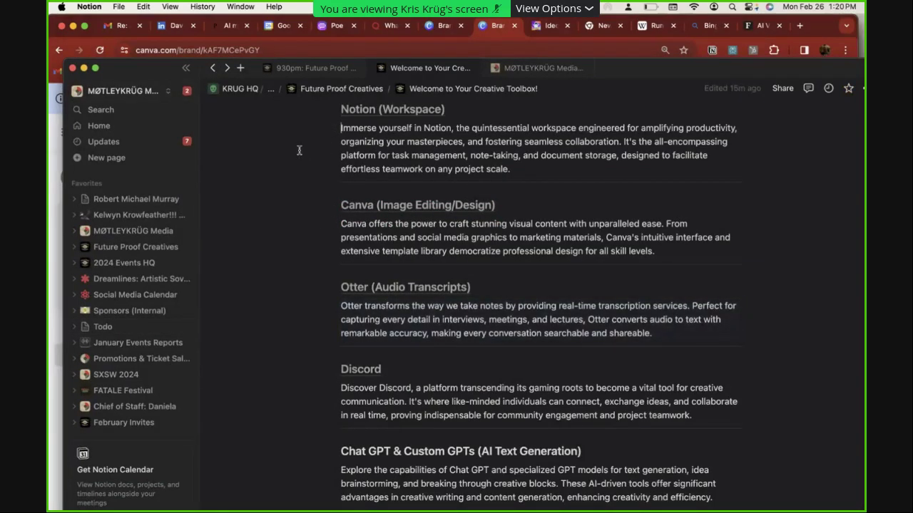
left_click_drag(142, 64, 131, 26)
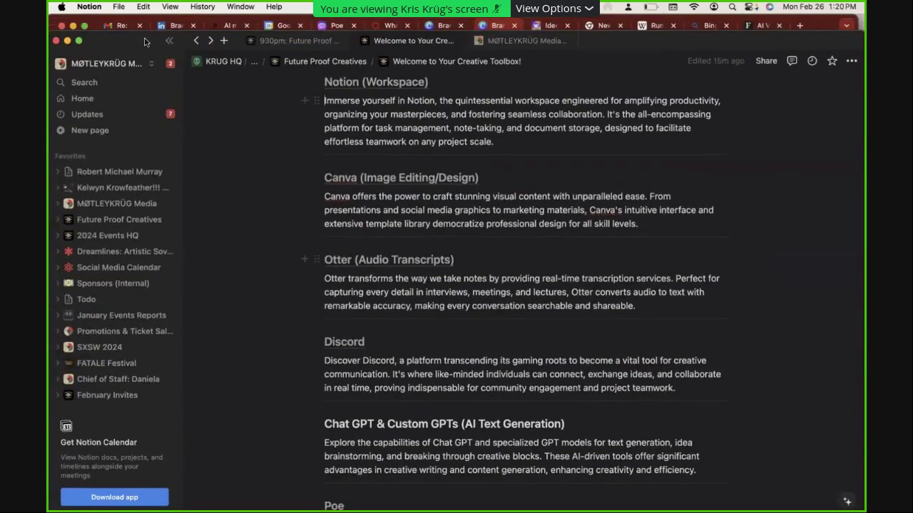
Scroll the toolbox page past Otter to the Poe and Ideogram AI descriptions, then begin switching apps
left_click(637, 305)
scroll(618, 371, "down", 3)
scroll(617, 371, "down", 2)
key("super+Tab")
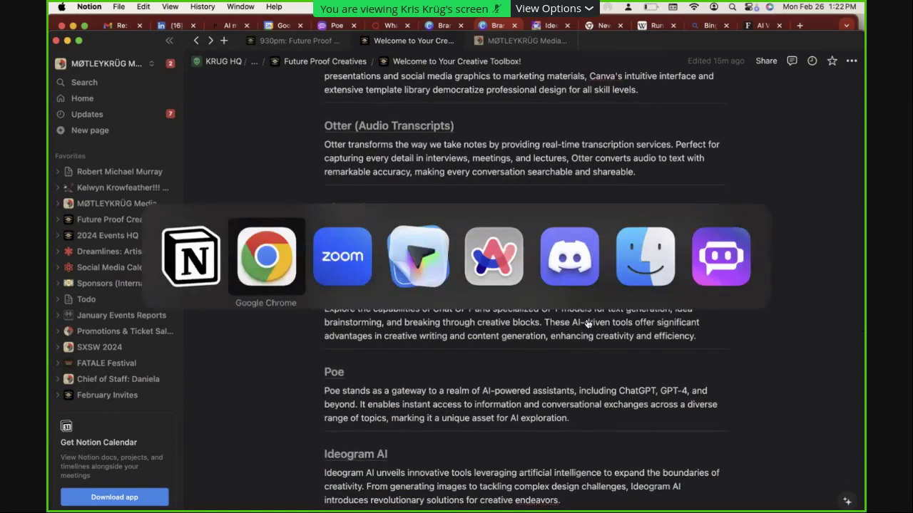
Bring Discord forward and open the Future Proof Creatives server's #general channel
left_click(576, 280)
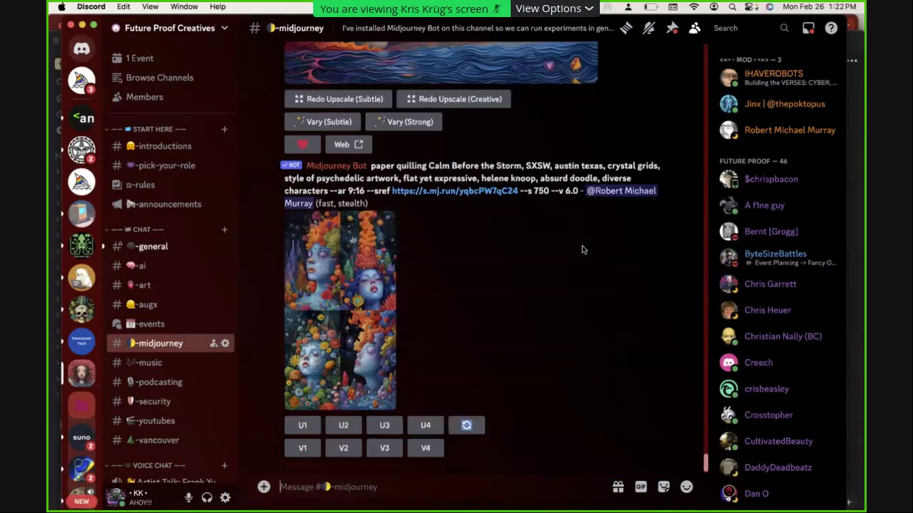
key("super+Tab")
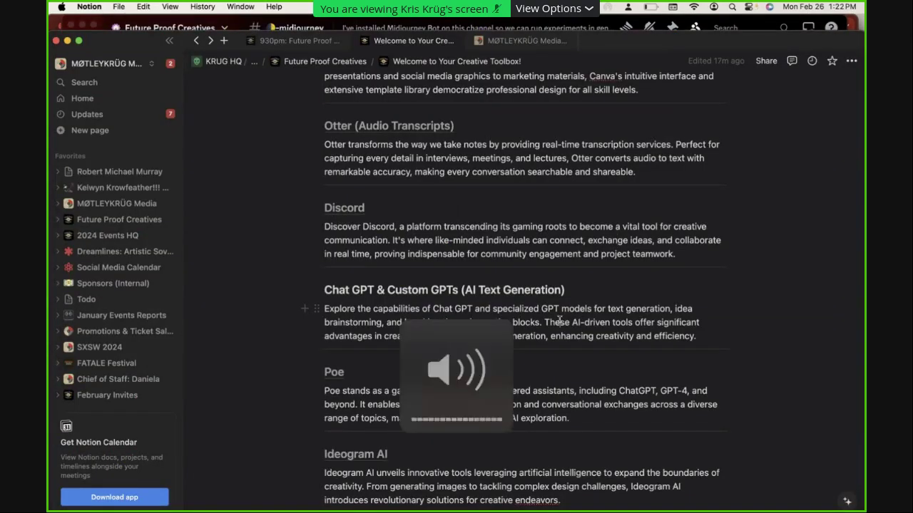
key("super+Tab")
key("super+Tab")
key("super+Tab")
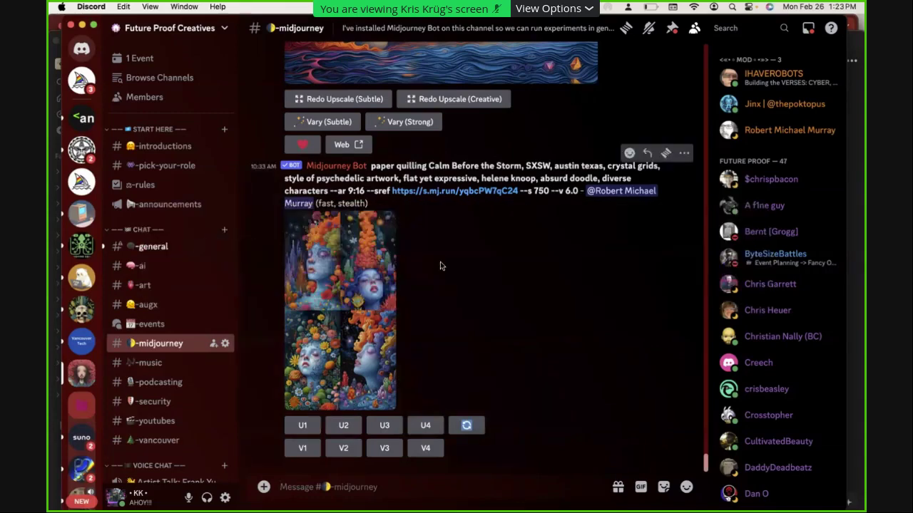
left_click(192, 253)
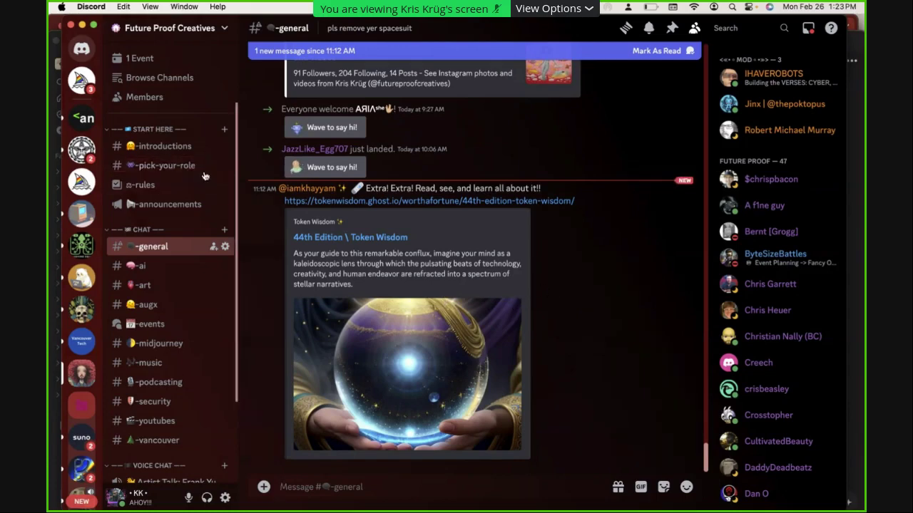
Copy the Future Proof Creatives invite link, paste it into the Zoom chat, then close the invite dialog
right_click(90, 376)
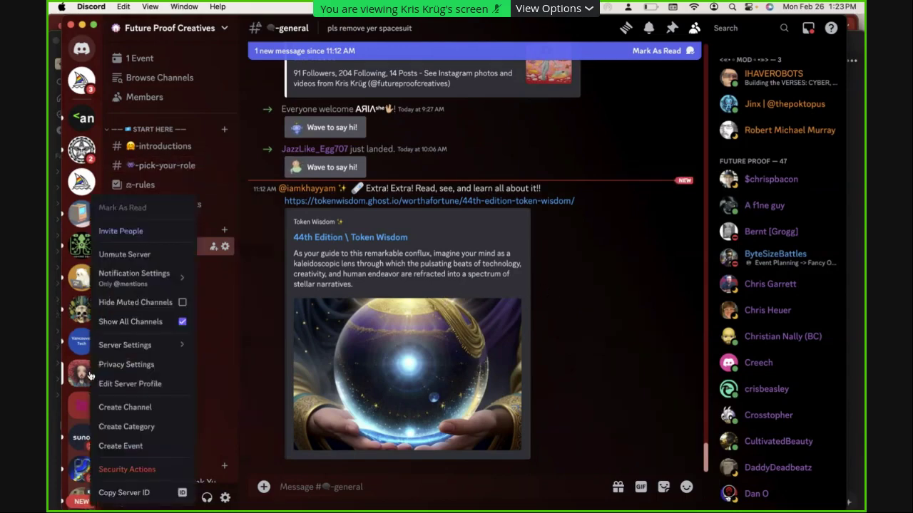
key("Escape")
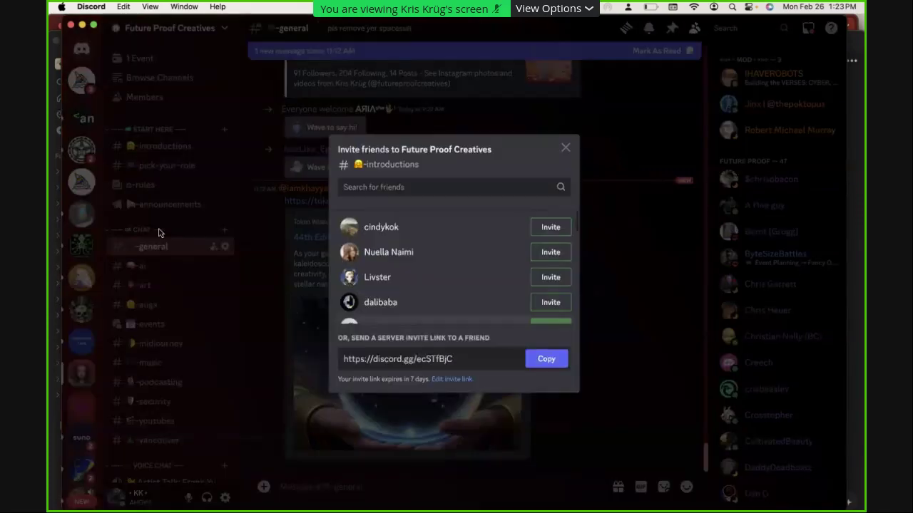
left_click(546, 358)
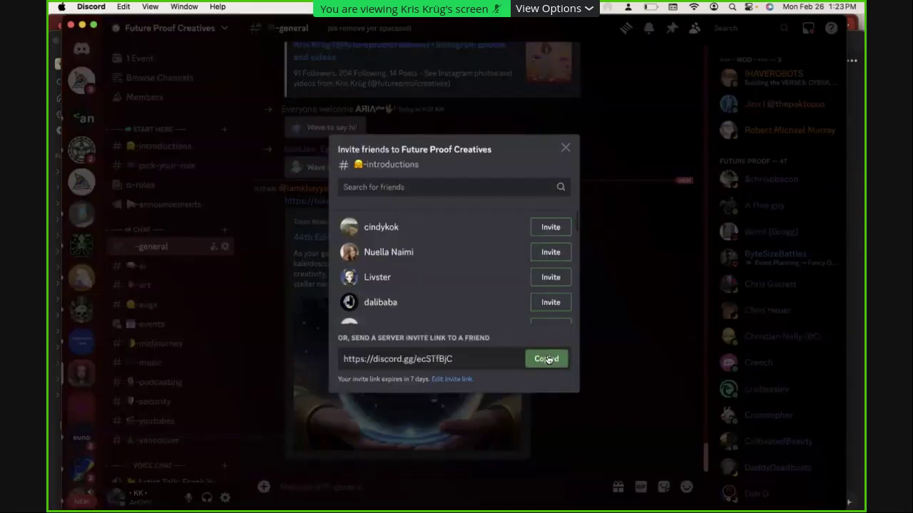
key("super+Tab")
key("super+Tab")
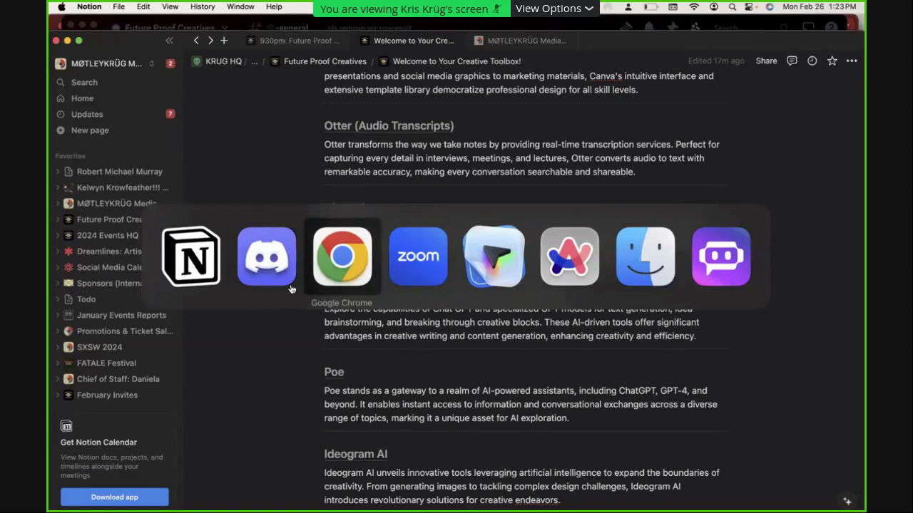
left_click(412, 271)
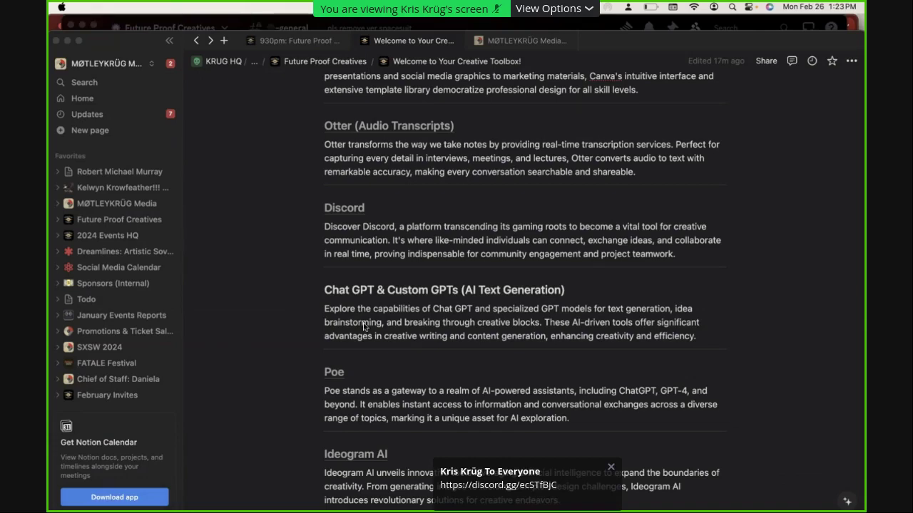
key("super+Tab")
key("super+Tab")
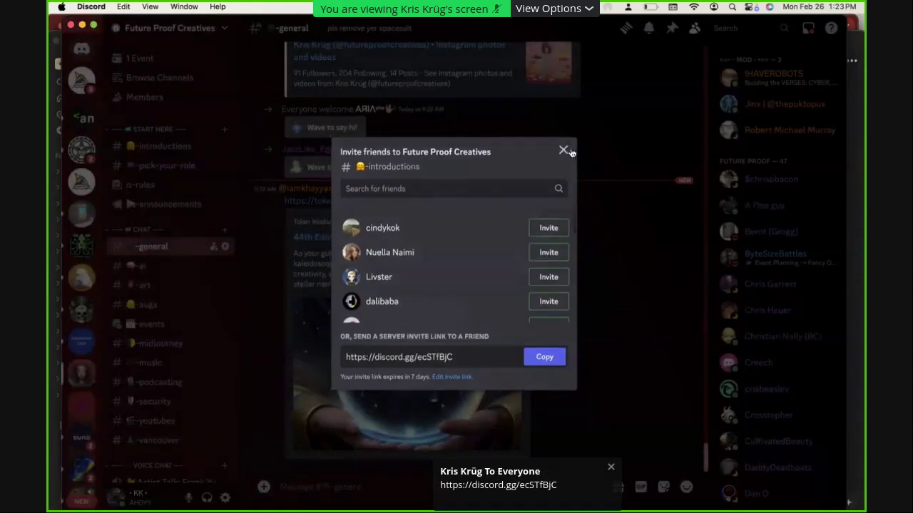
left_click(617, 225)
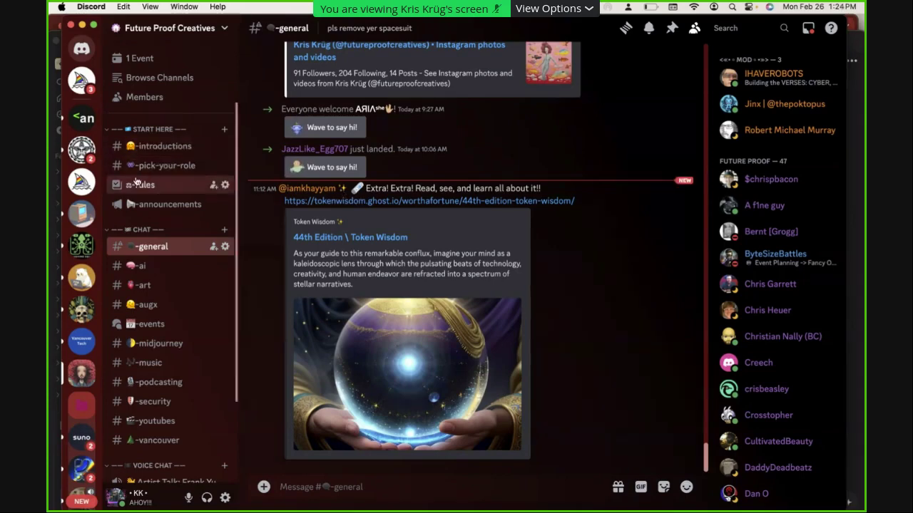
mouse_move(158, 200)
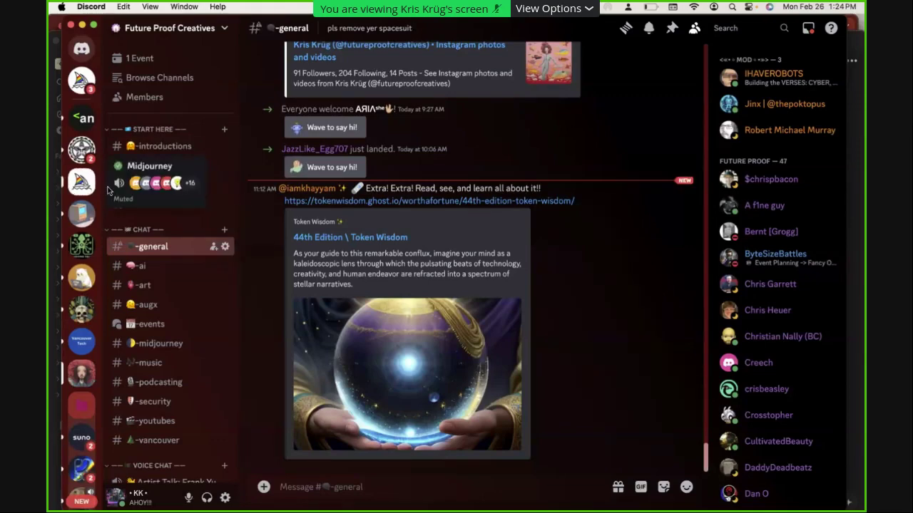
left_click(79, 185)
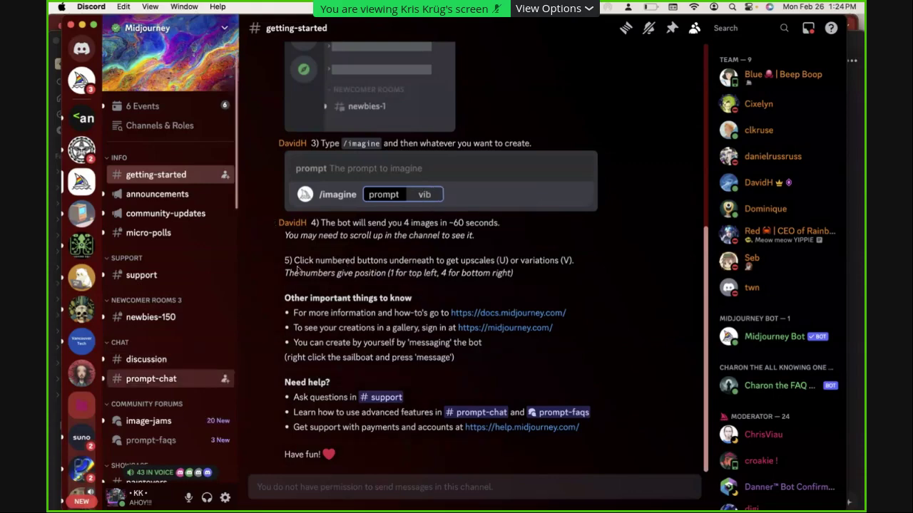
scroll(203, 385, "down", 10)
scroll(204, 385, "down", 5)
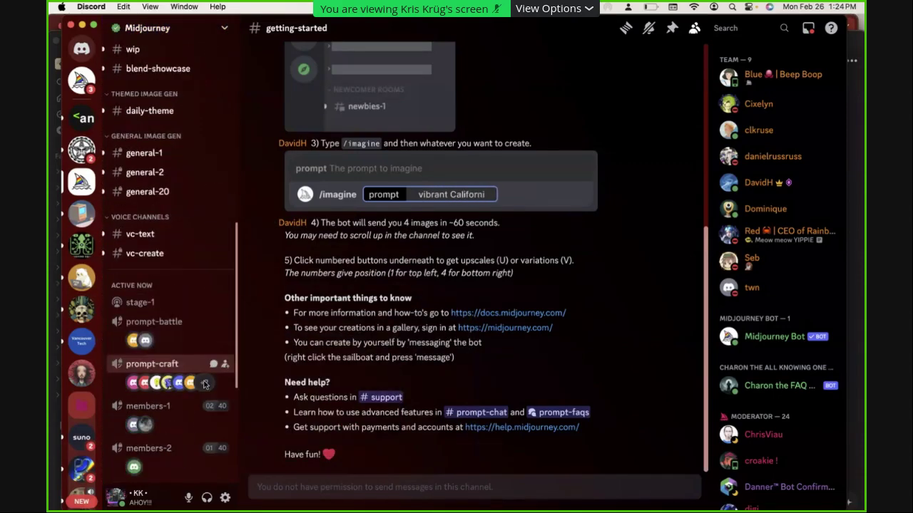
mouse_move(152, 155)
scroll(152, 166, "up", 10)
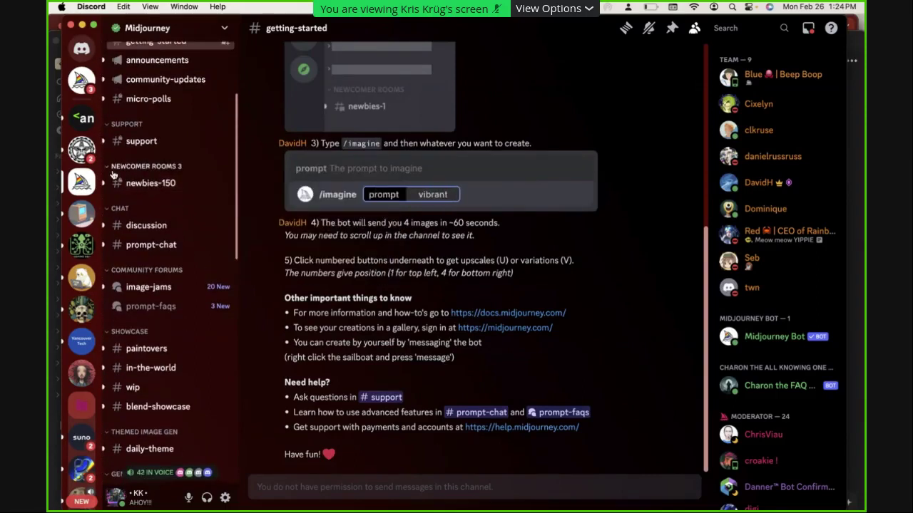
mouse_move(152, 188)
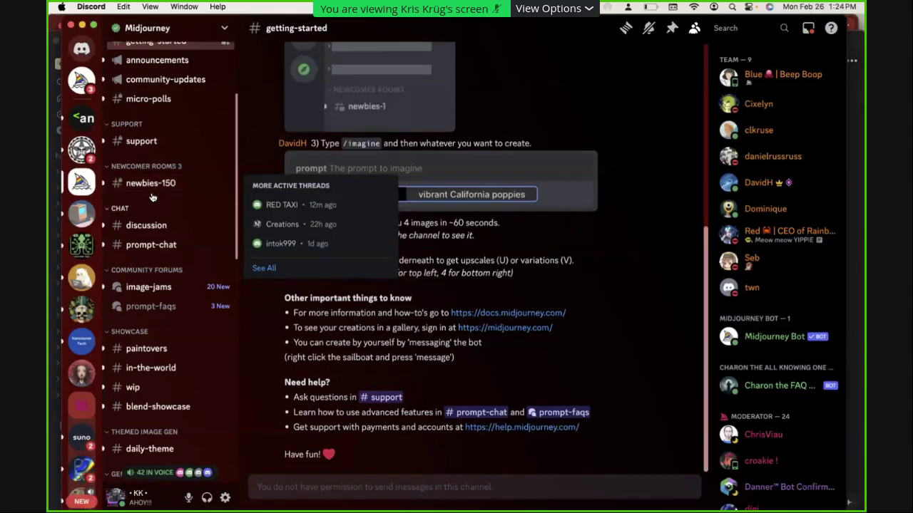
left_click(80, 384)
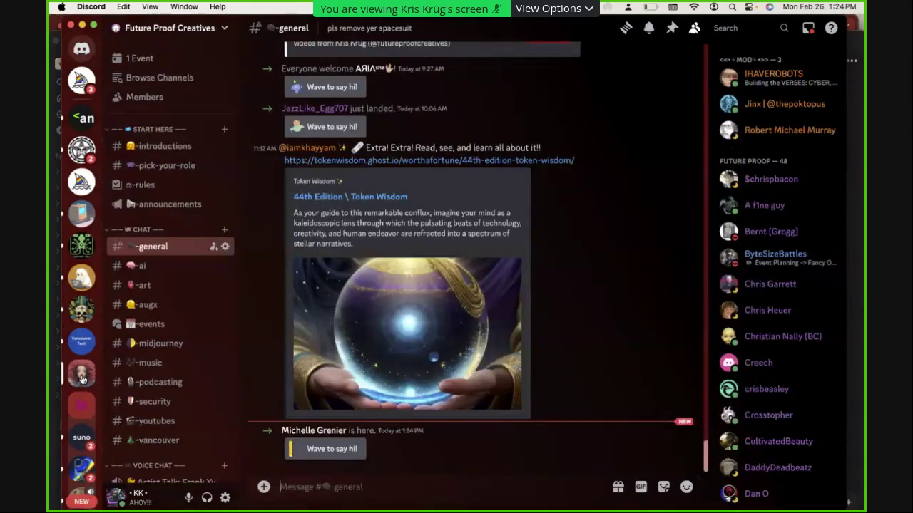
Open #midjourney and scroll back through the Midjourney Bot's Calm Before the Storm SXSW images
left_click(167, 351)
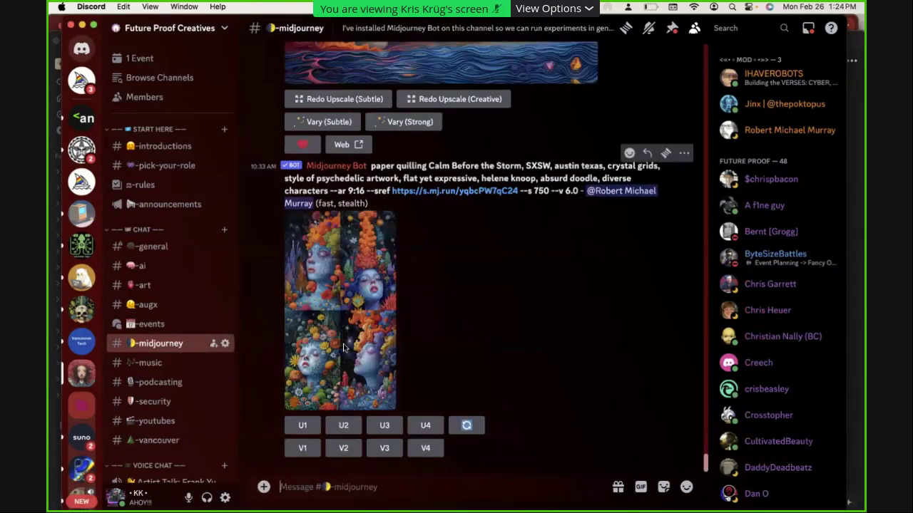
scroll(510, 306, "up", 5)
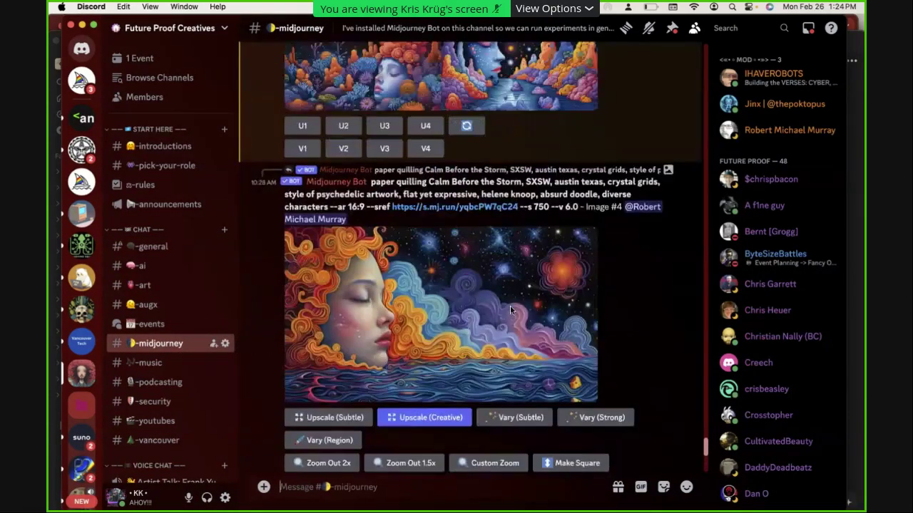
scroll(510, 306, "up", 10)
scroll(511, 312, "up", 10)
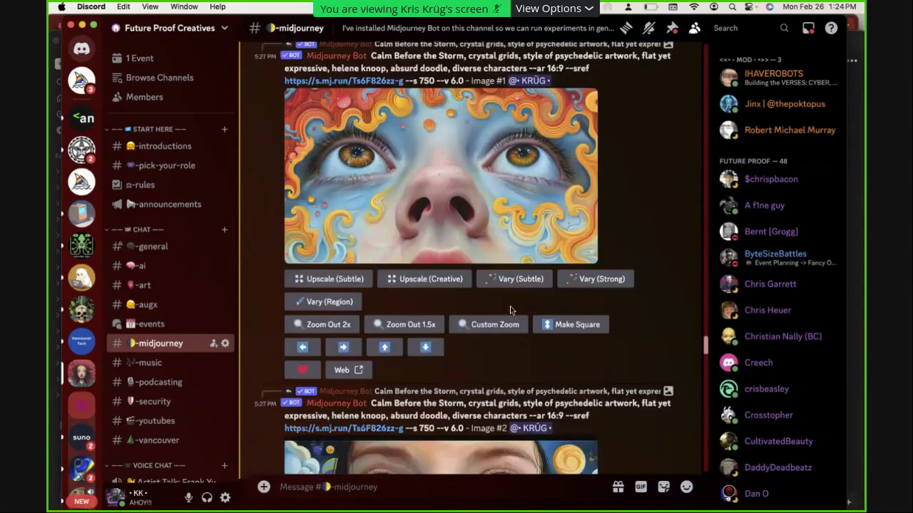
scroll(510, 308, "up", 5)
key("Escape")
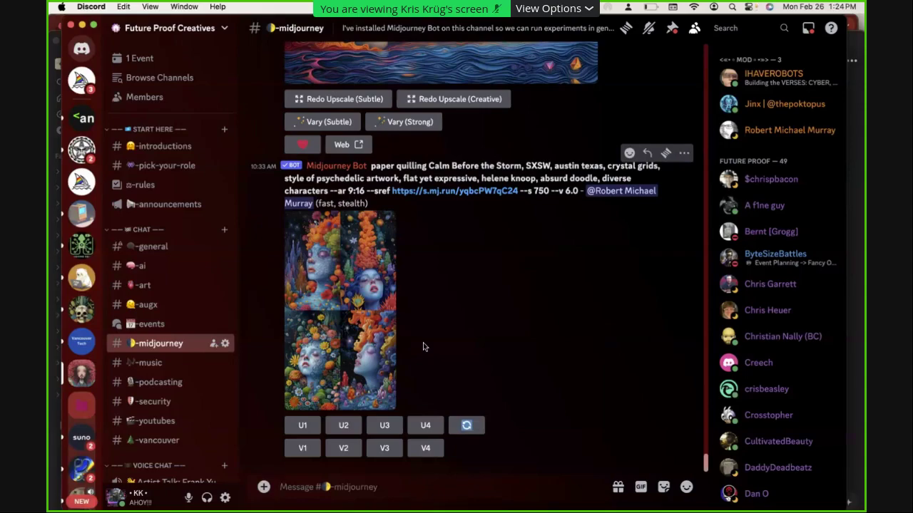
scroll(459, 343, "up", 5)
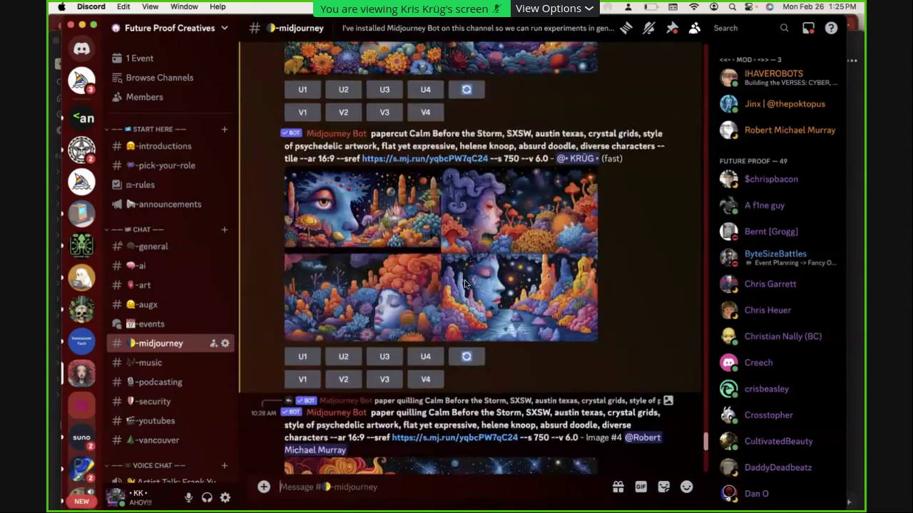
scroll(464, 283, "down", 5)
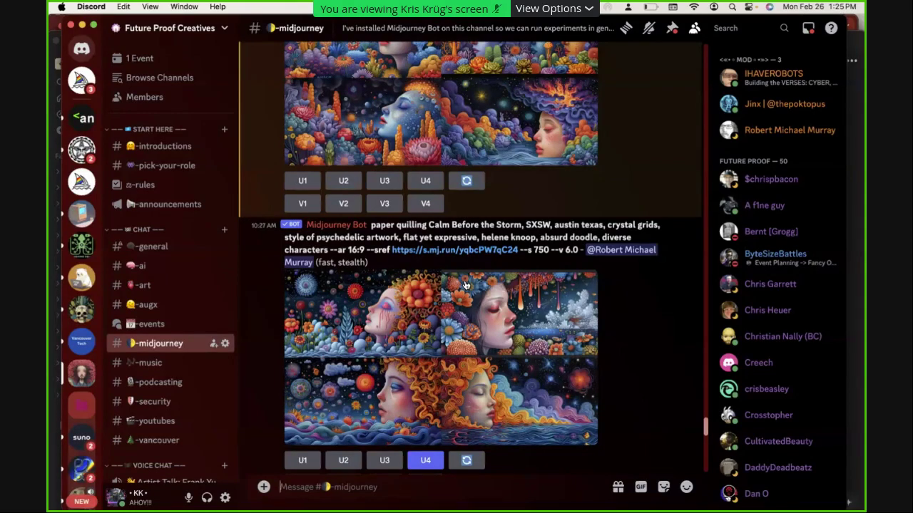
scroll(464, 286, "up", 10)
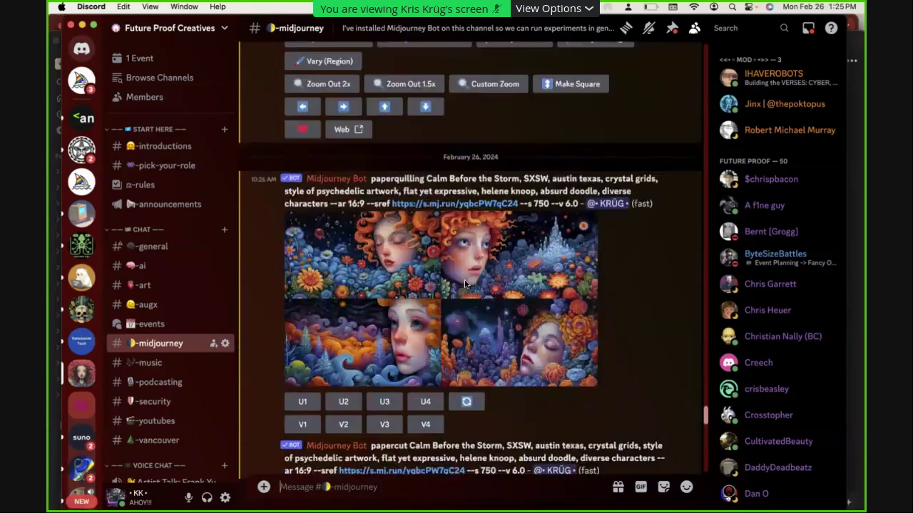
scroll(464, 278, "up", 10)
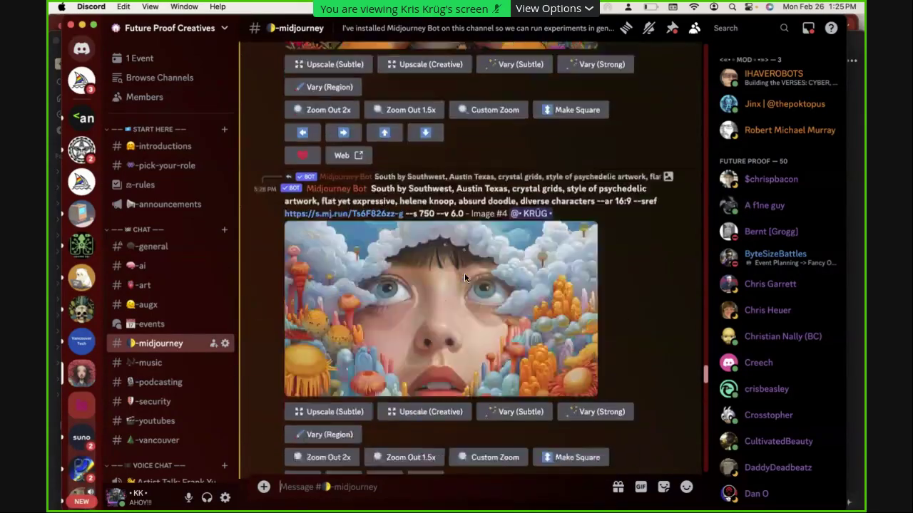
key("super+Tab")
key("super+Tab")
key("super+Tab")
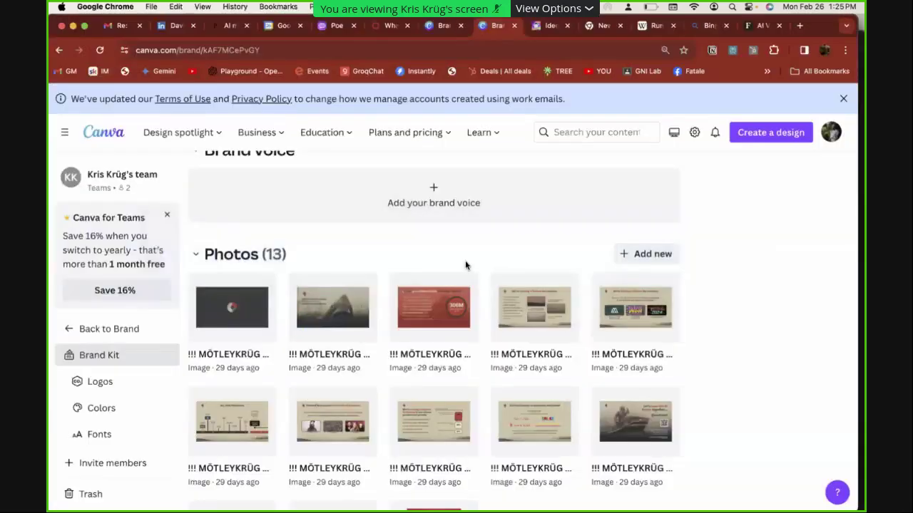
Google the photographer's name plus 'photo', switch to Images, and copy the first bearded portrait
key("super+t")
type("kris krug photo")
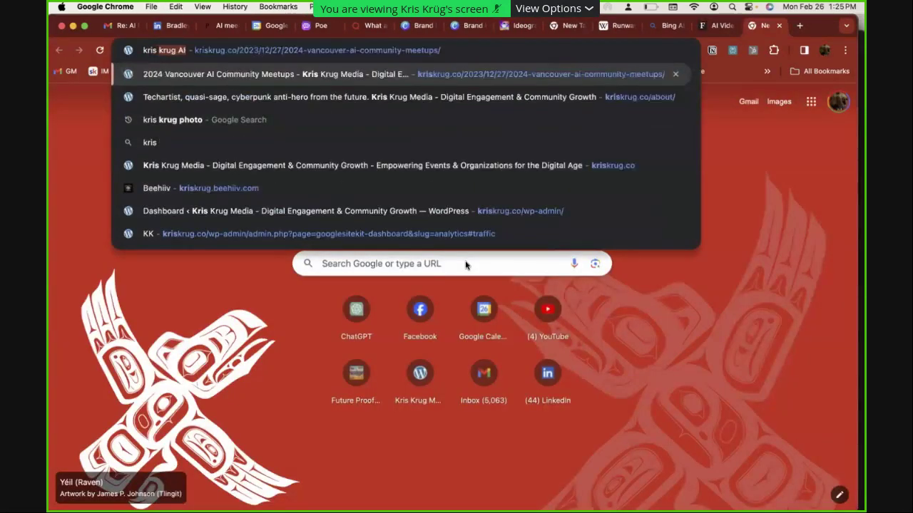
key("Return")
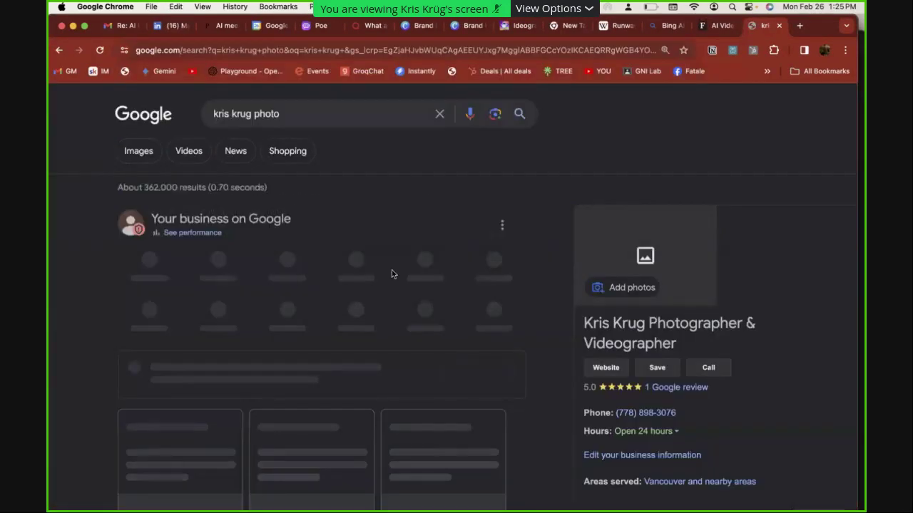
left_click(128, 154)
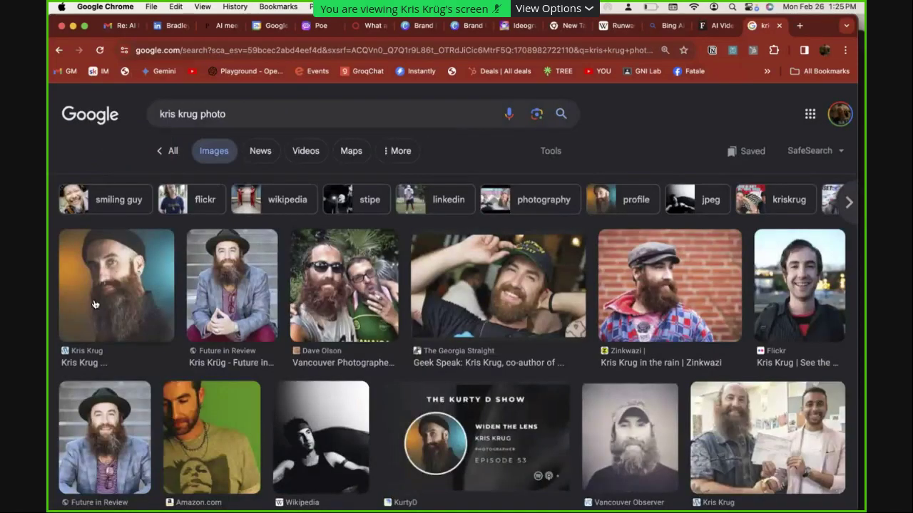
left_click(136, 282)
right_click(647, 239)
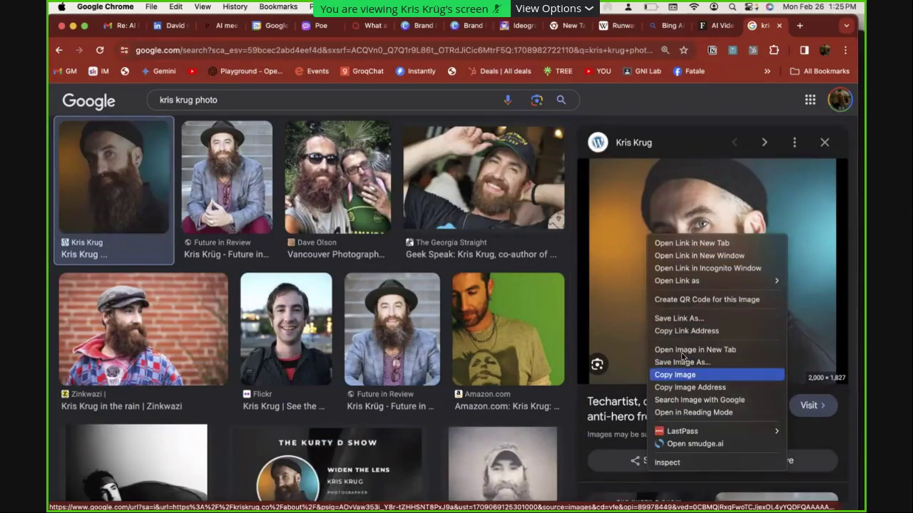
left_click(683, 375)
key("super+Tab")
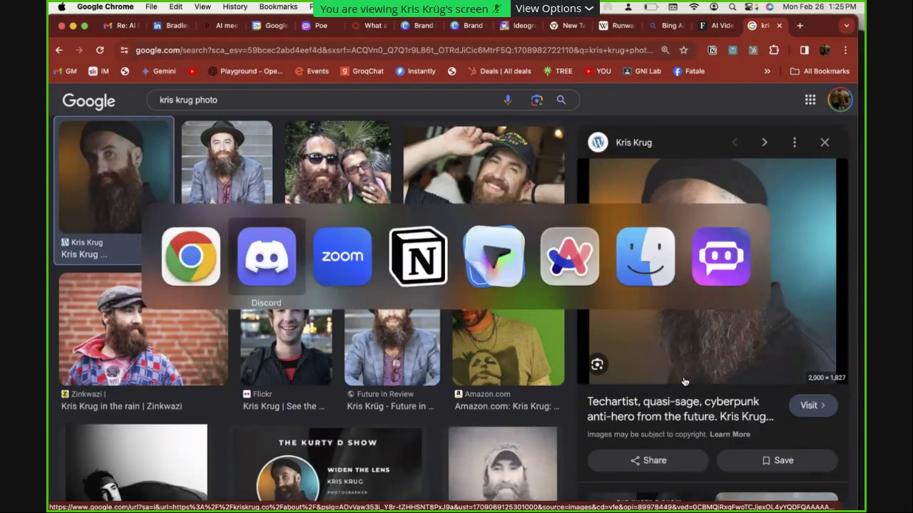
Run Midjourney /describe on the pasted bearded portrait
type("/")
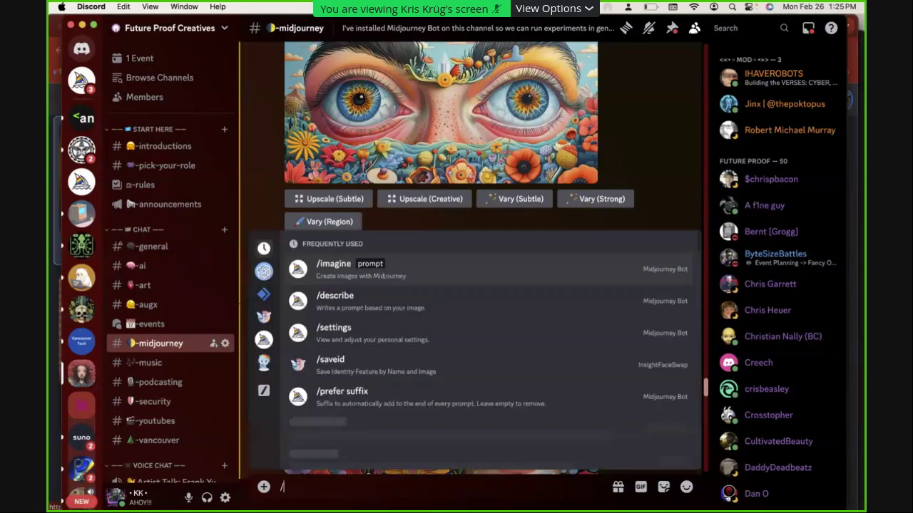
type("describe")
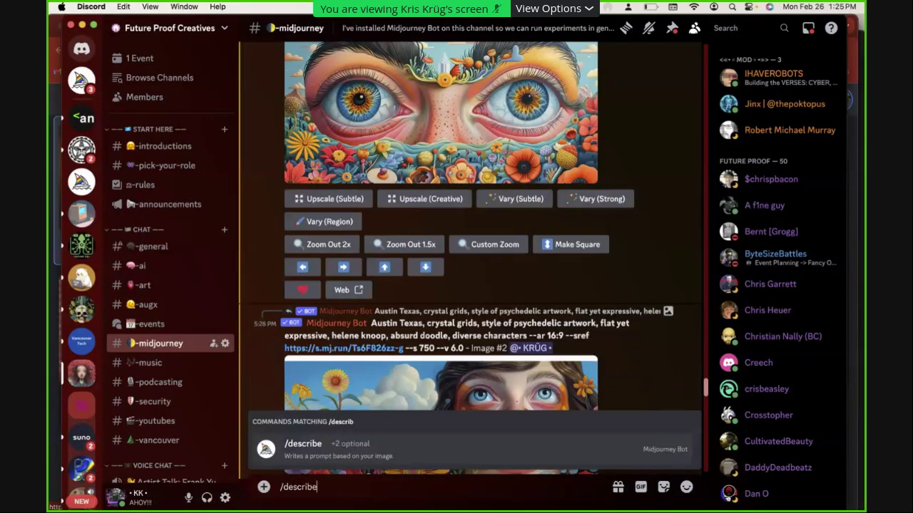
key("Return")
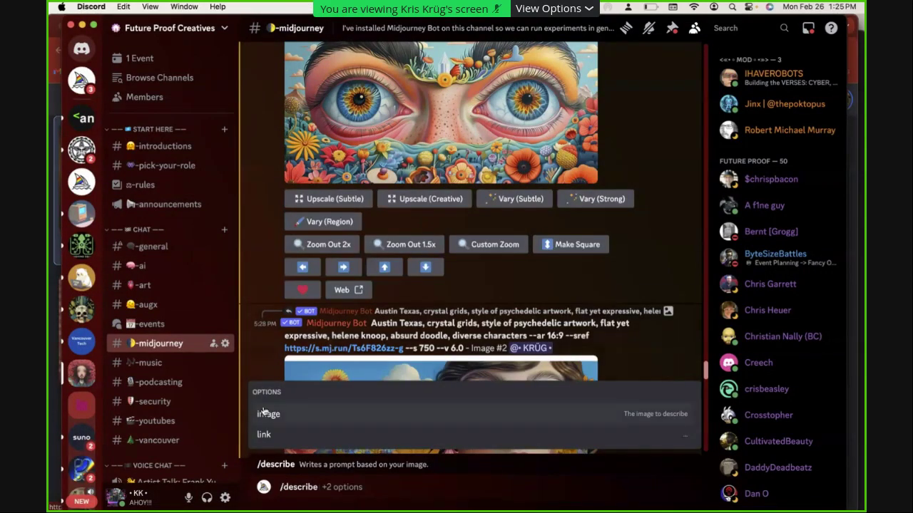
left_click(268, 414)
key("super+v")
key("Return")
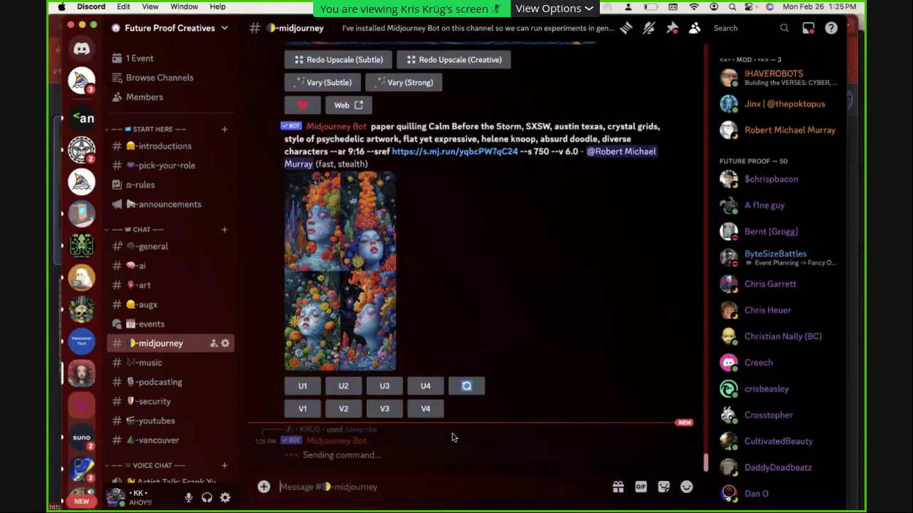
Save the pasted portrait as an InsightFaceSwap face ID with /saveid, using the person's first name as idname
type("/")
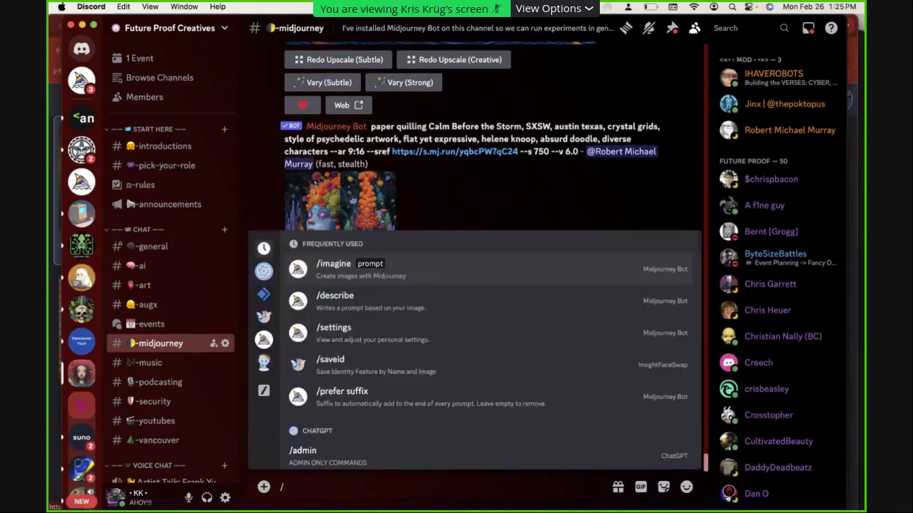
type("sa")
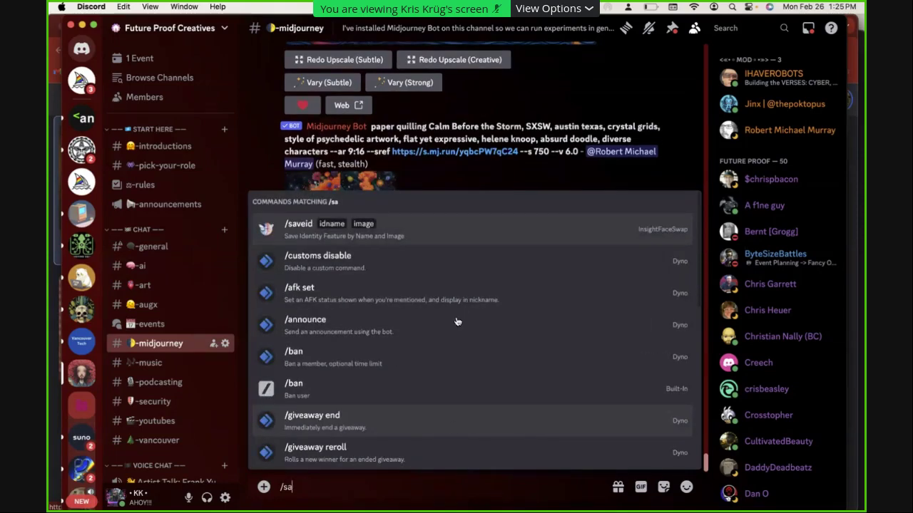
left_click(416, 239)
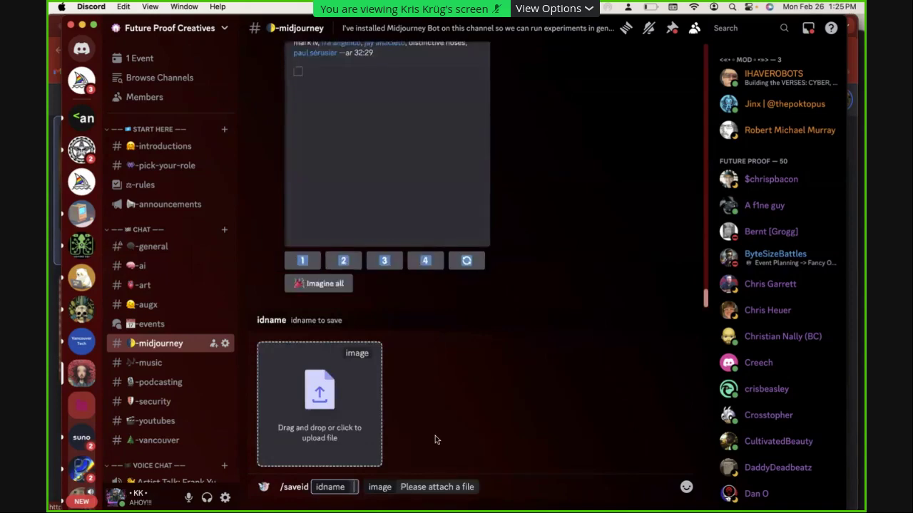
type("KK")
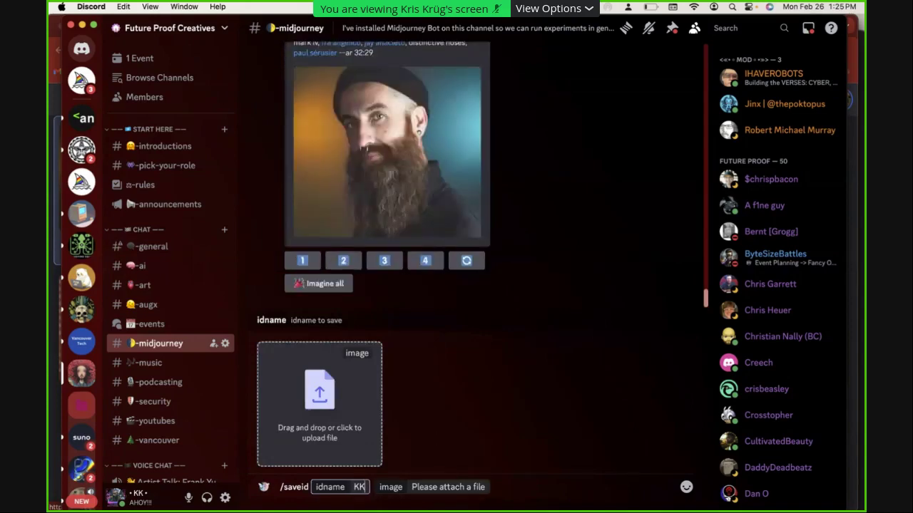
key("BackSpace")
key("BackSpace")
type("Kristopher")
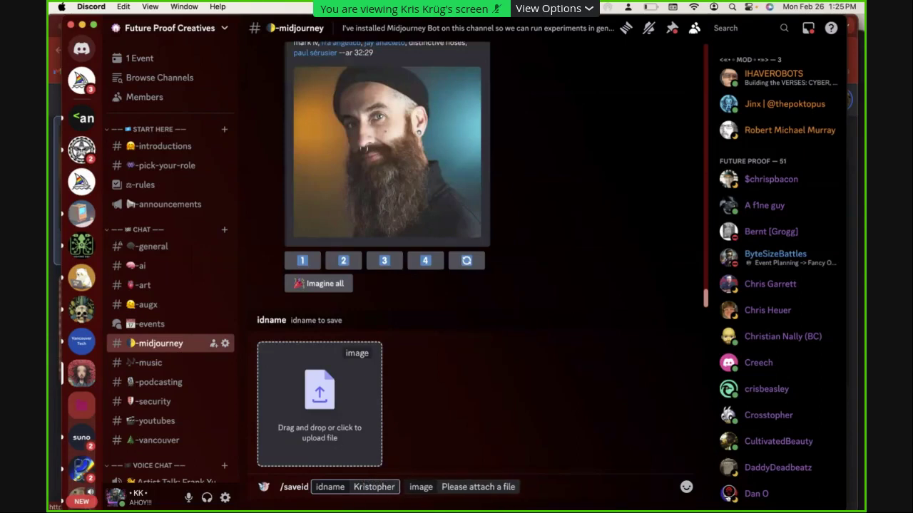
key("Tab")
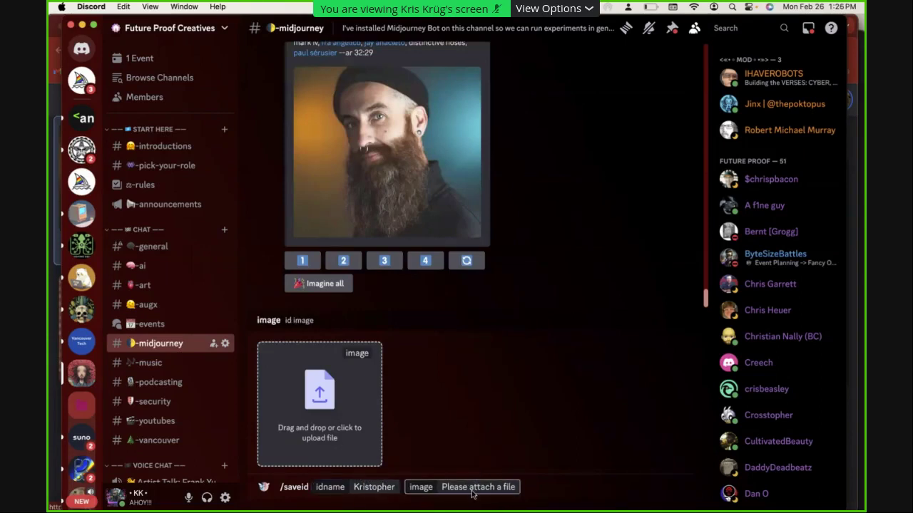
key("super+v")
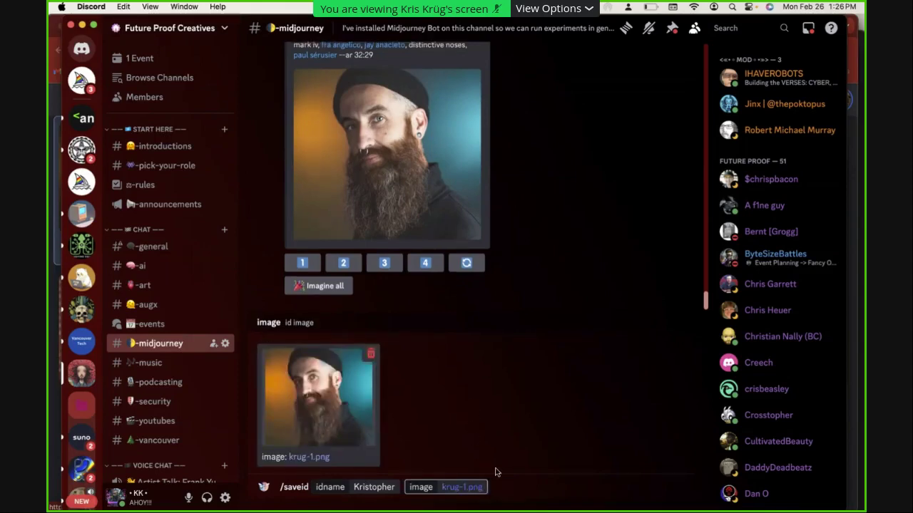
key("Return")
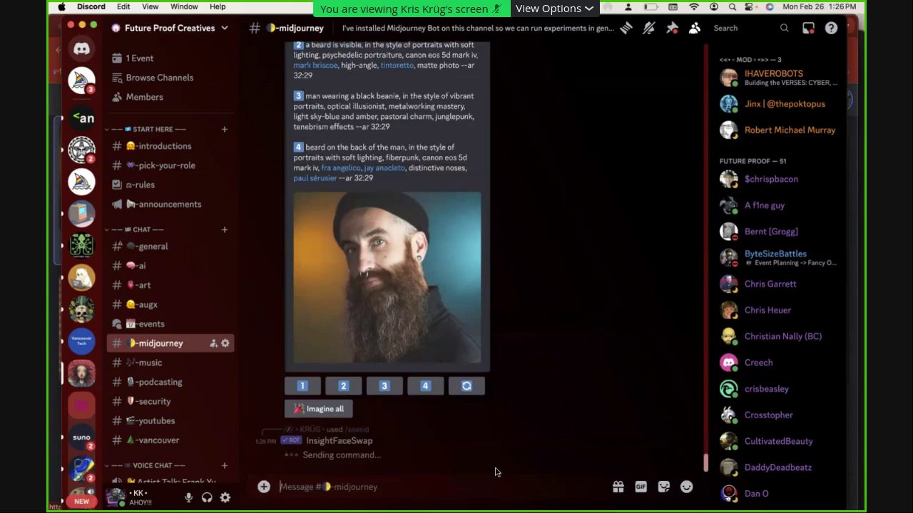
Generate images from all four /describe prompts with Imagine all
scroll(539, 364, "up", 3)
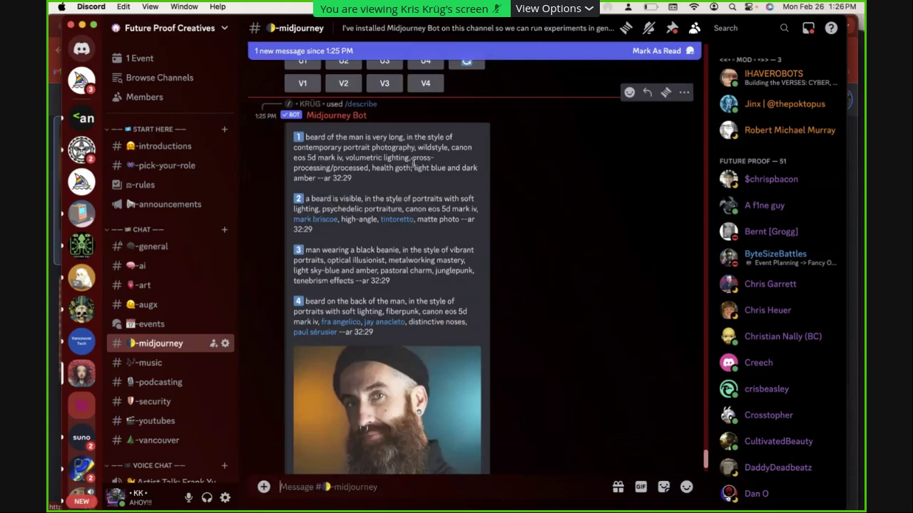
scroll(492, 335, "down", 3)
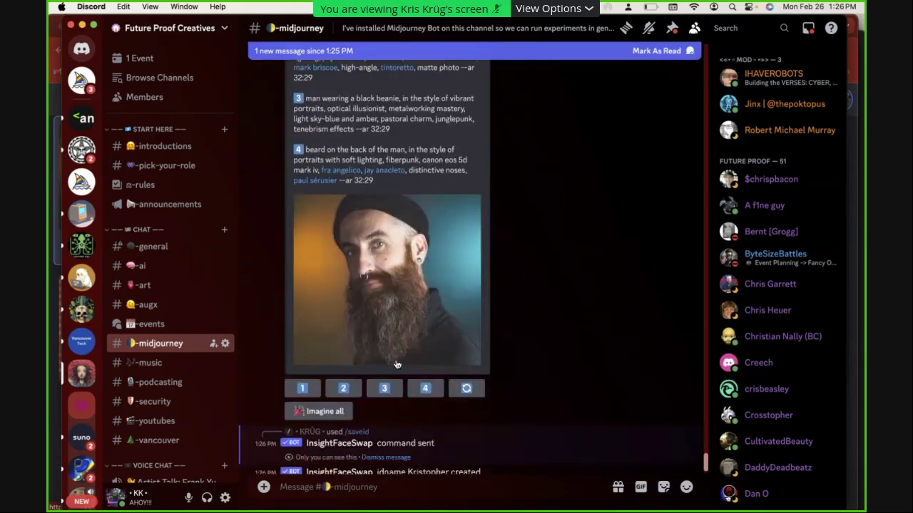
left_click(319, 413)
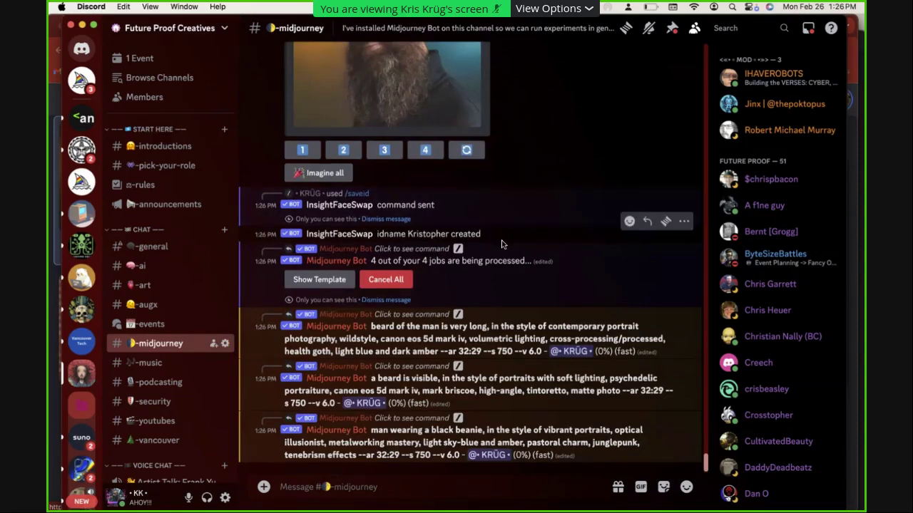
Scroll through #midjourney to review the finished long-beard and black-beanie image grids
left_click_drag(481, 236, 265, 202)
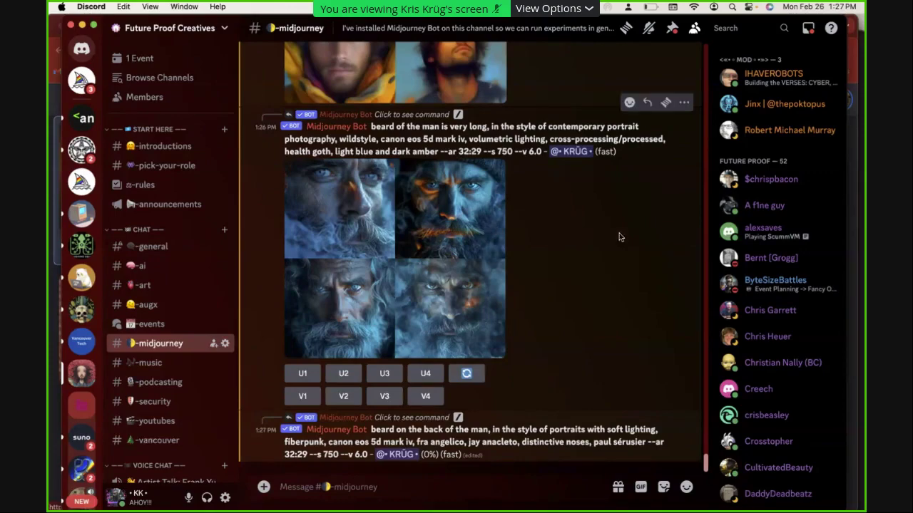
scroll(622, 268, "up", 4)
scroll(622, 273, "up", 2)
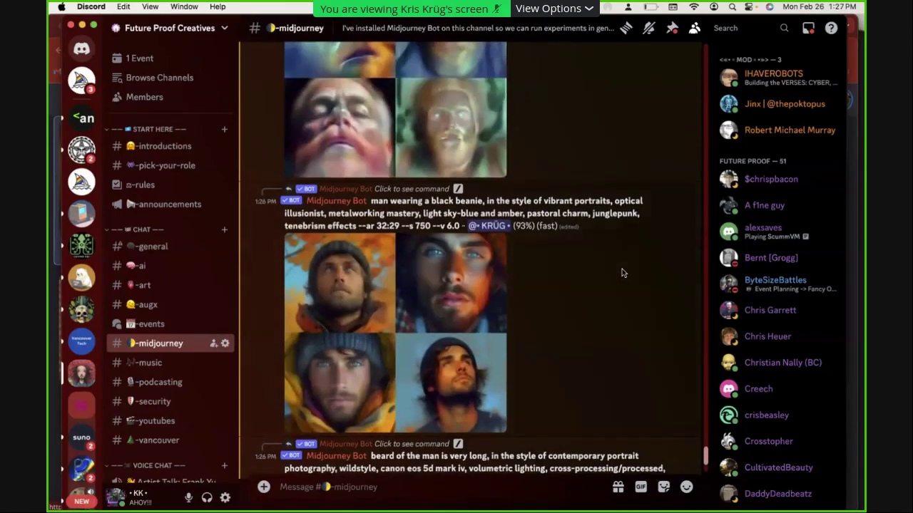
scroll(622, 269, "up", 5)
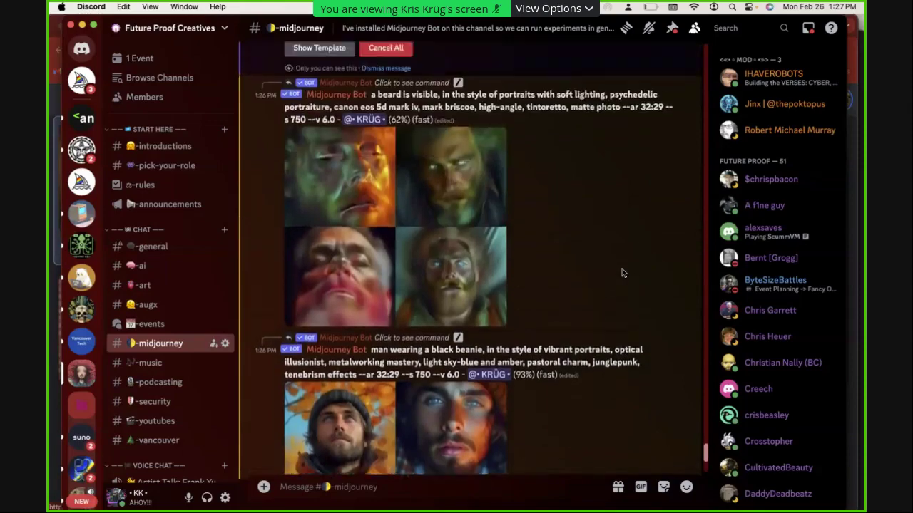
scroll(621, 268, "down", 3)
scroll(622, 268, "down", 3)
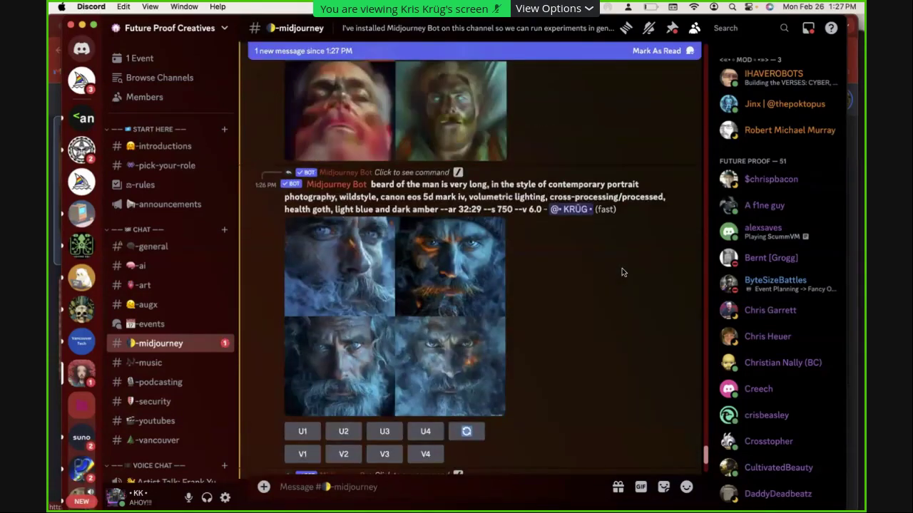
scroll(621, 273, "down", 3)
scroll(622, 272, "down", 7)
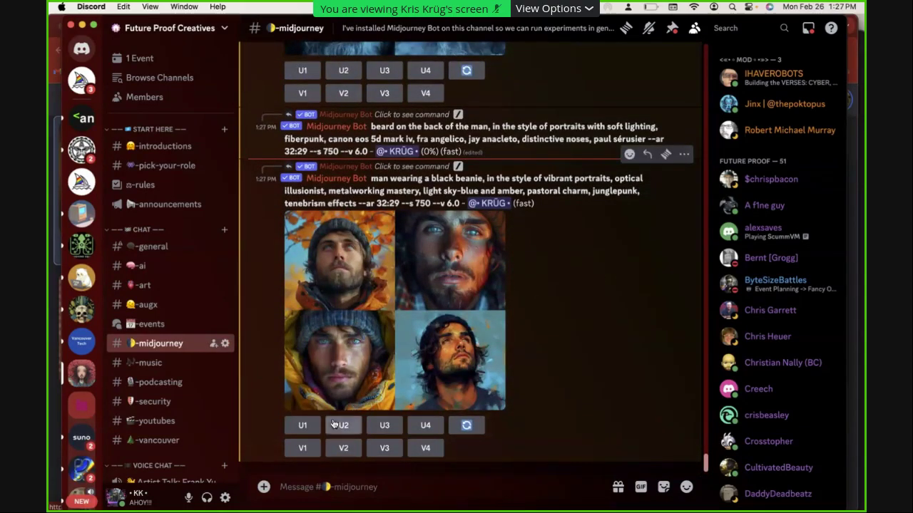
Upscale the third black-beanie image and run INSwapper face swap on the upscaled result
left_click(385, 426)
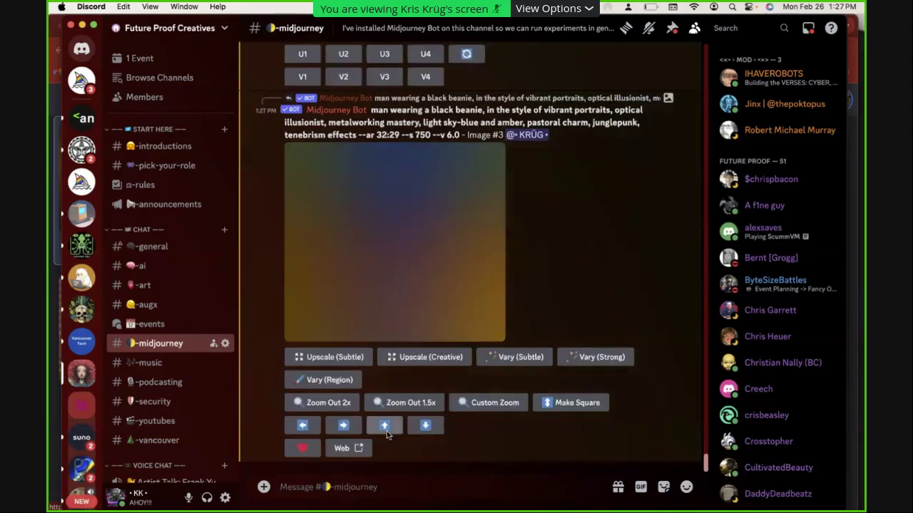
scroll(591, 218, "down", 2)
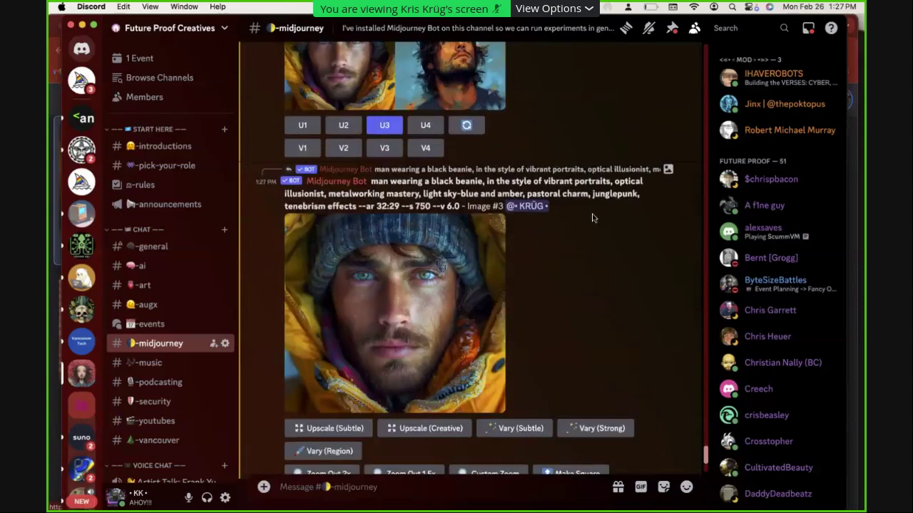
left_click(681, 163)
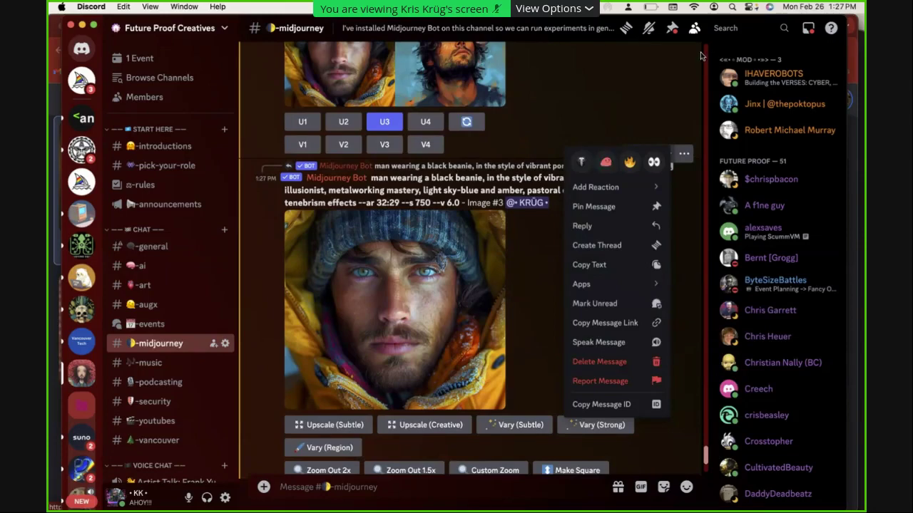
mouse_move(626, 286)
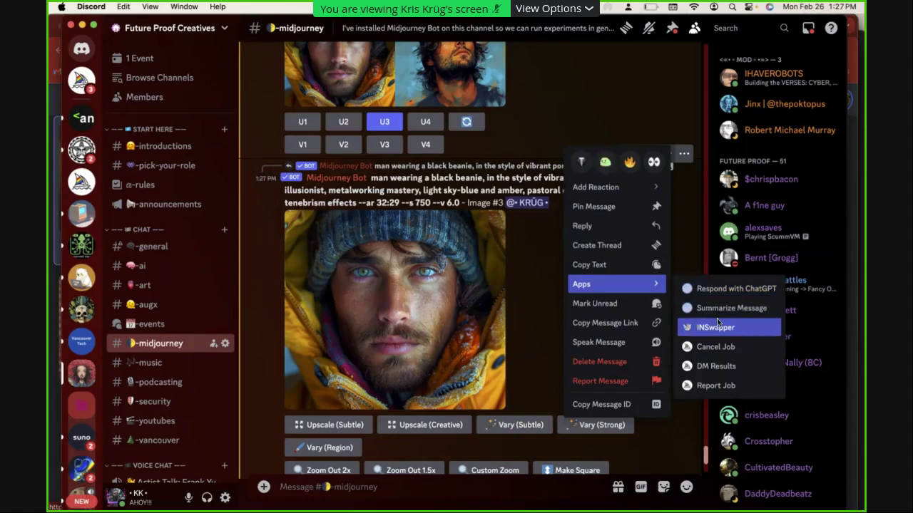
left_click(720, 330)
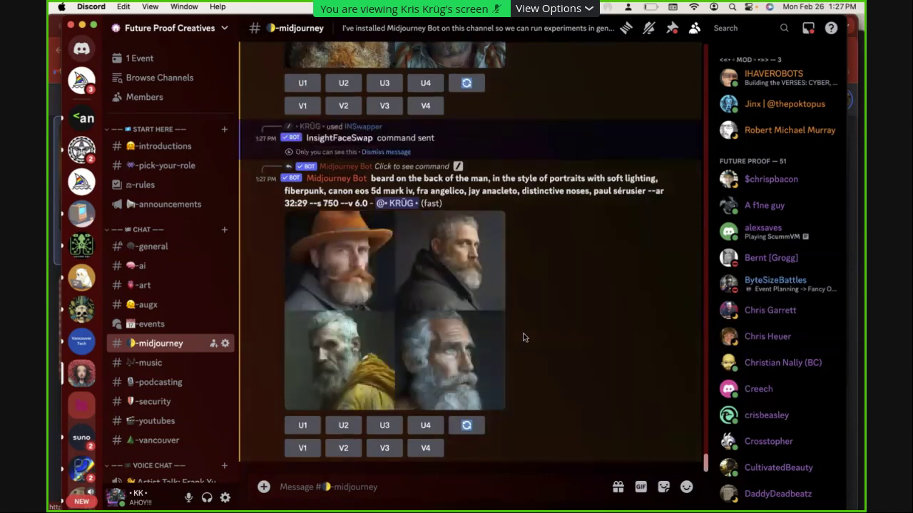
Face-swap the beanie portrait with the registered face via Apps > INSwapper
scroll(532, 289, "up", 10)
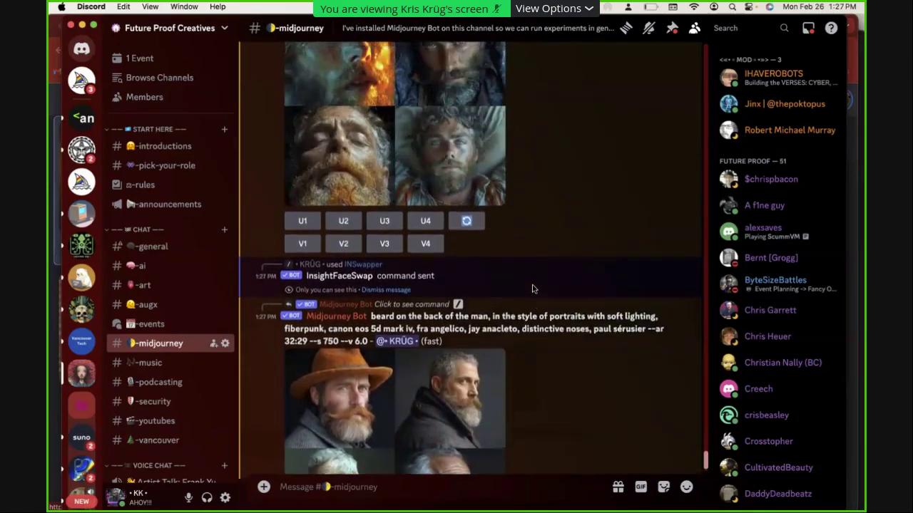
scroll(531, 289, "up", 3)
scroll(532, 288, "up", 3)
left_click(683, 106)
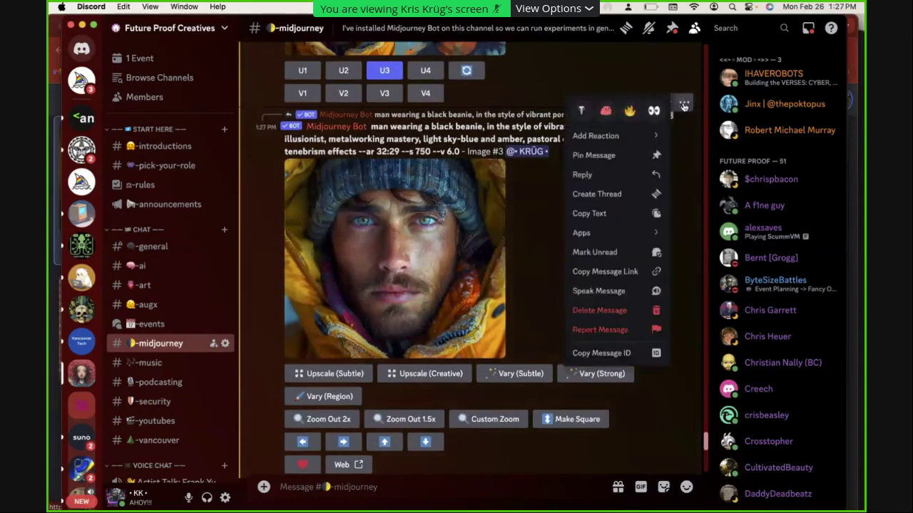
mouse_move(642, 232)
left_click(712, 277)
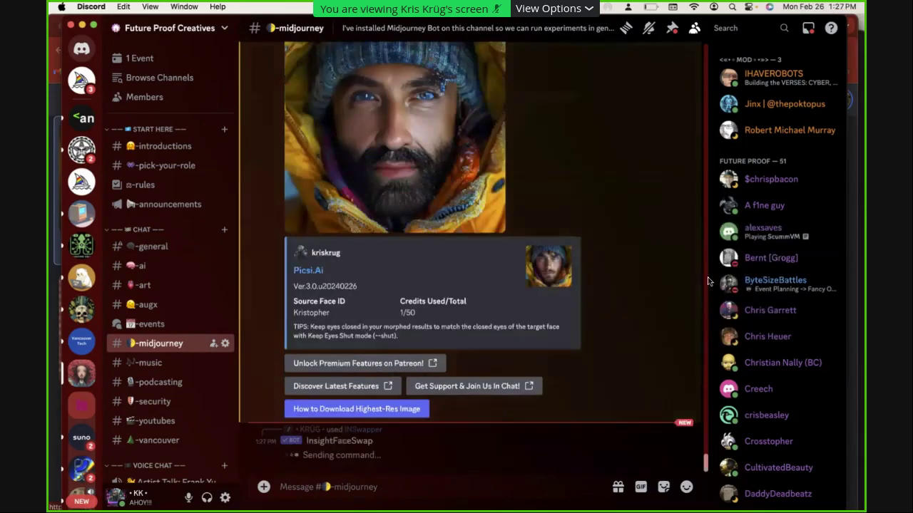
View the face-swapped beanie portrait at full size, then close it
scroll(624, 208, "up", 8)
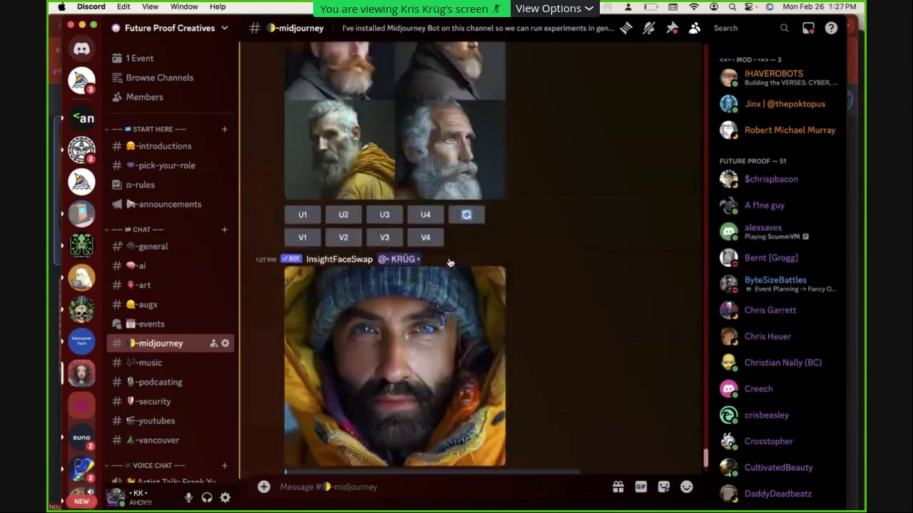
scroll(451, 246, "down", 10)
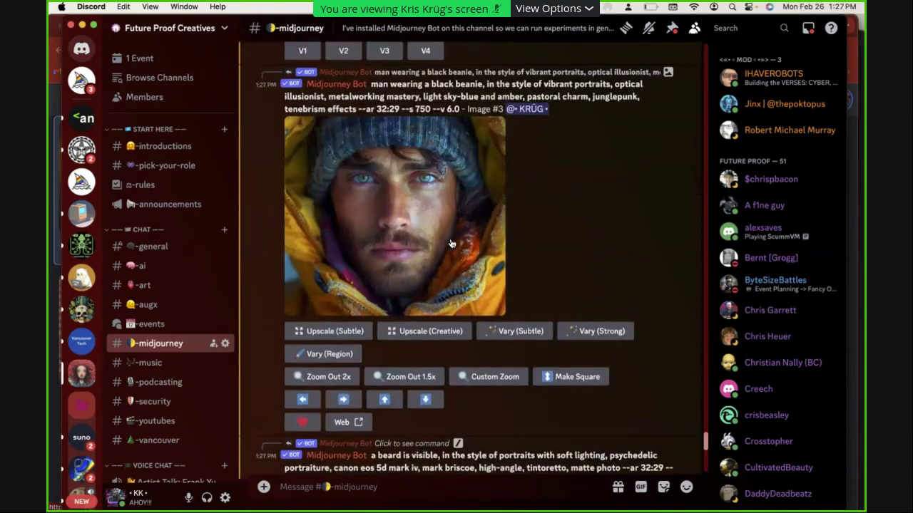
scroll(451, 244, "down", 10)
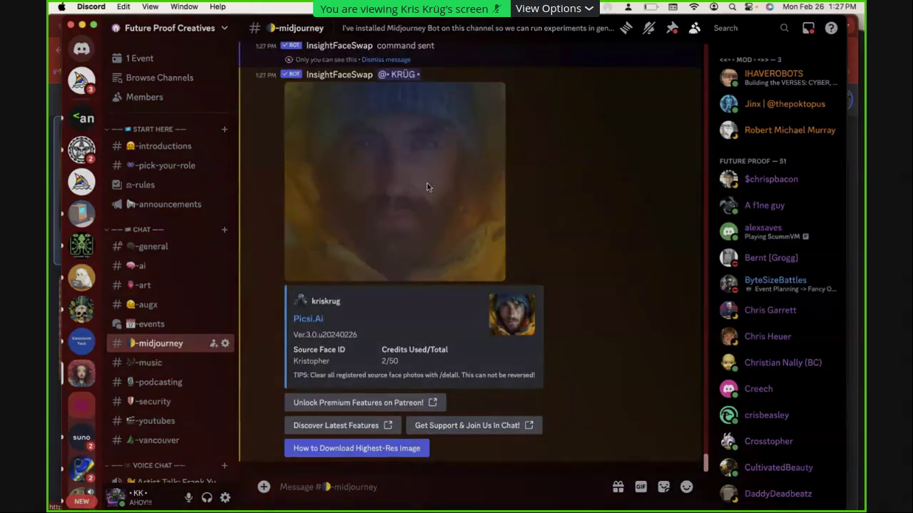
left_click(428, 188)
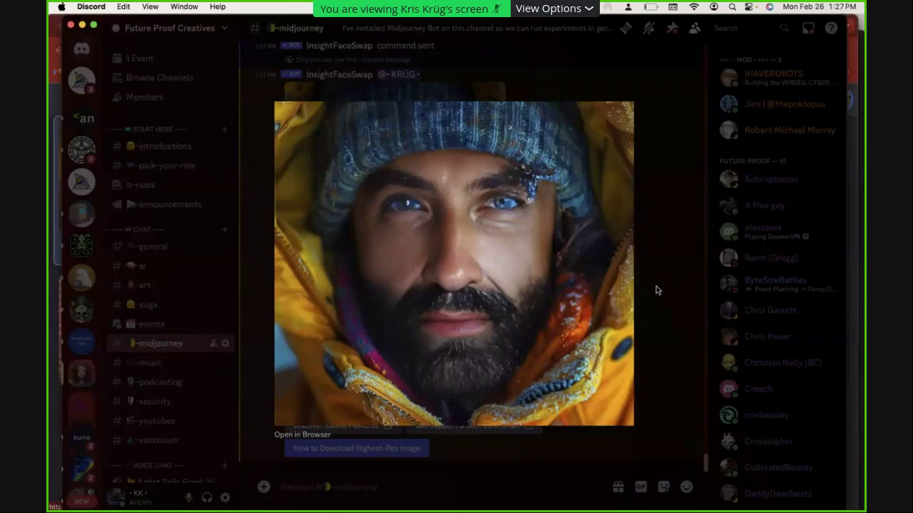
key("Escape")
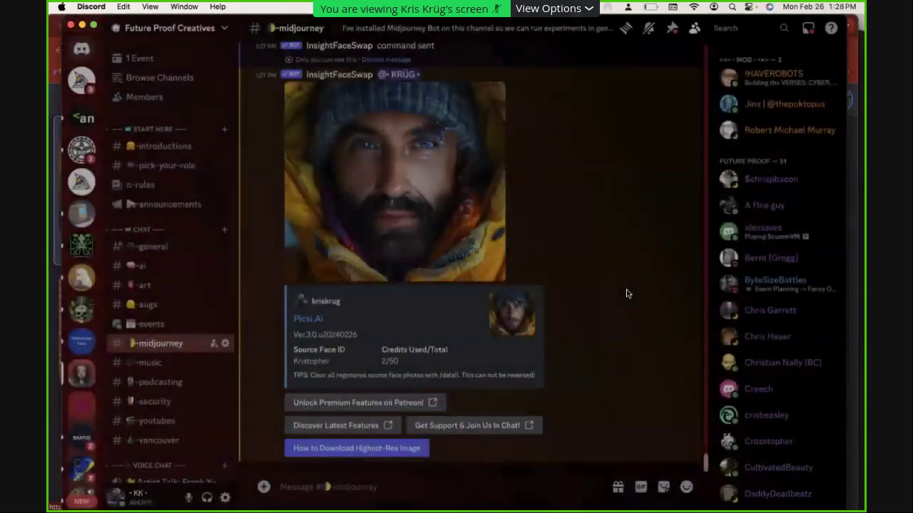
Request a U2 upscale of the second portrait in the beard grid
scroll(554, 257, "up", 10)
scroll(553, 261, "up", 5)
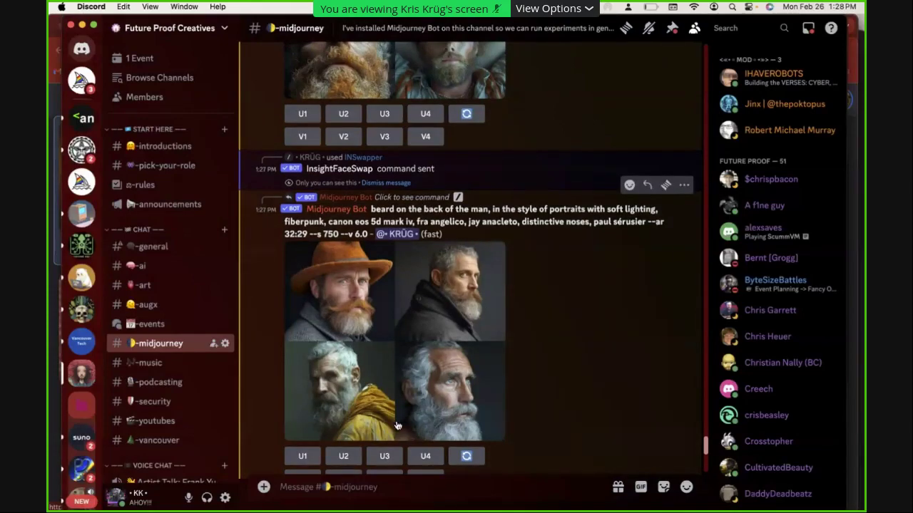
left_click(344, 456)
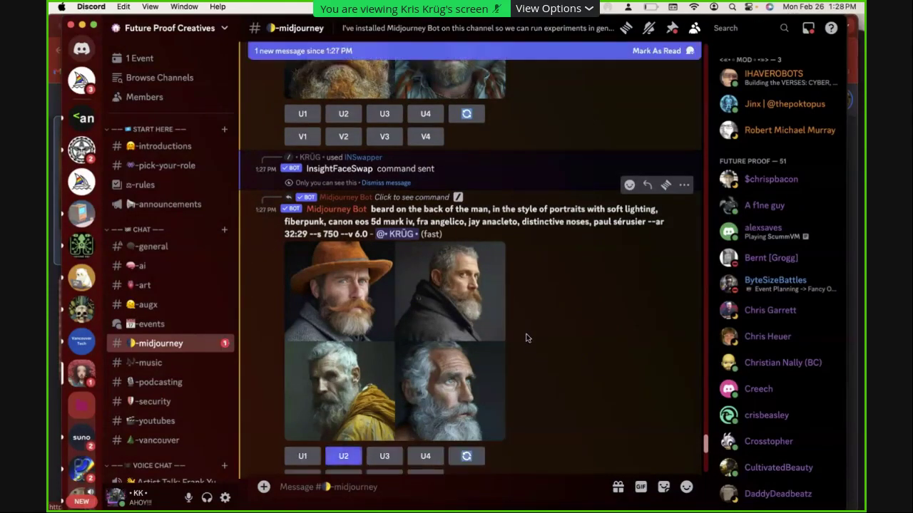
Face-swap the upscaled grey-bearded portrait in the dark coat with INSwapper
scroll(525, 285, "down", 10)
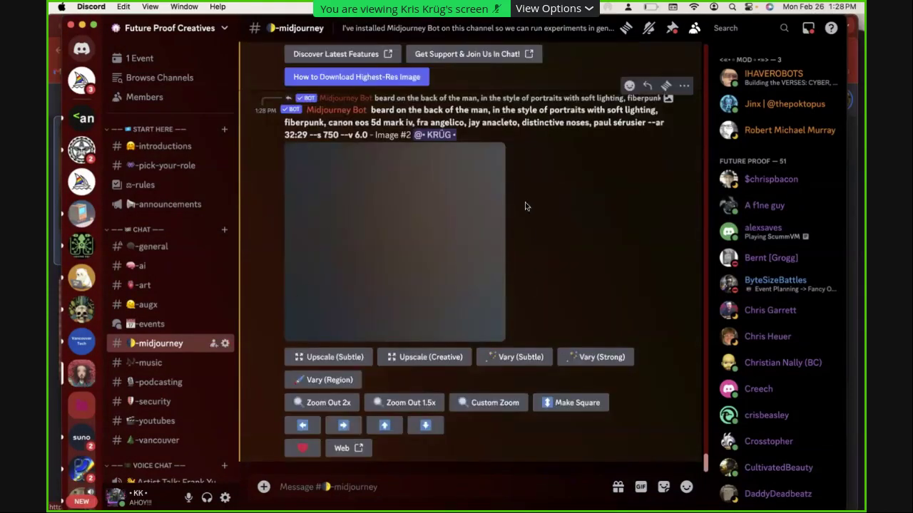
scroll(528, 203, "up", 2)
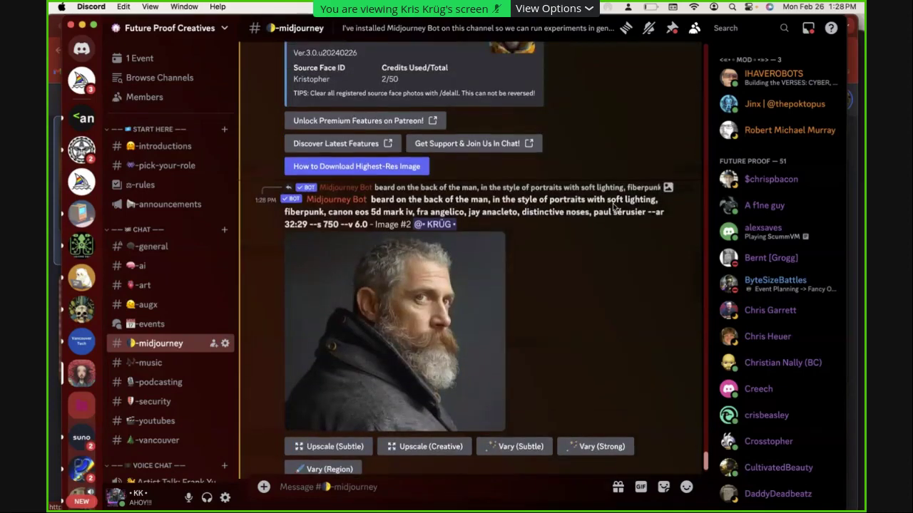
left_click(683, 176)
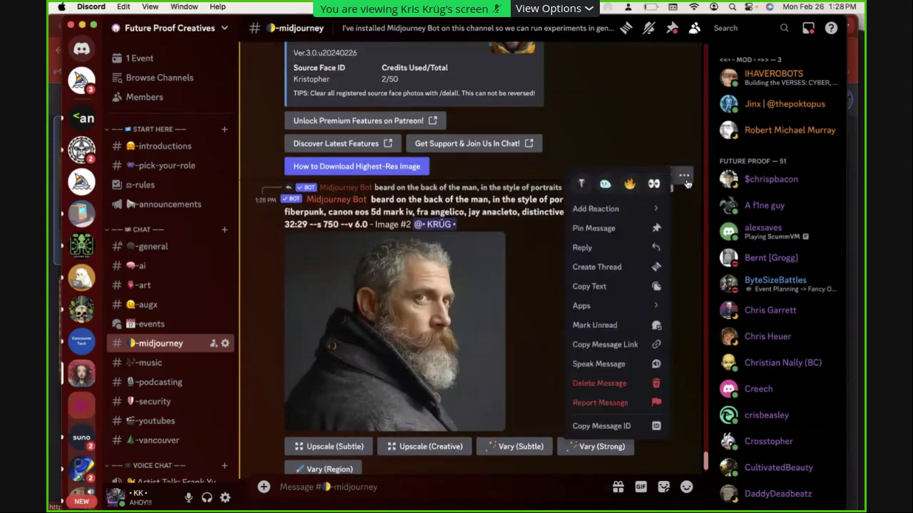
mouse_move(627, 307)
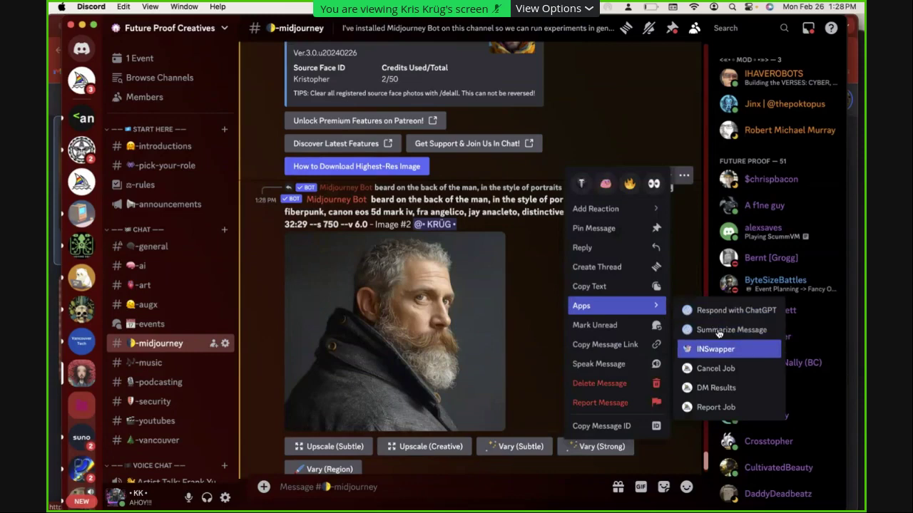
left_click(717, 348)
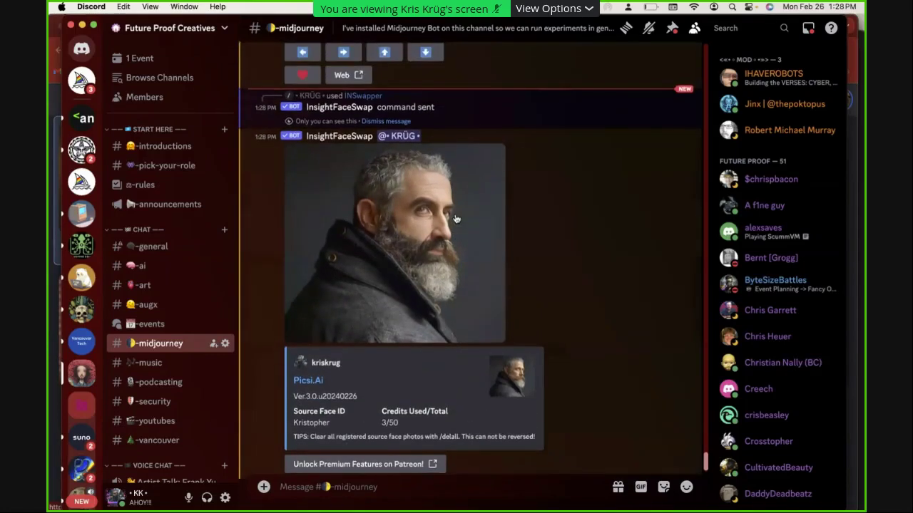
Enlarge the new swapped portrait and compare it with the reference photos in Chrome
left_click(485, 236)
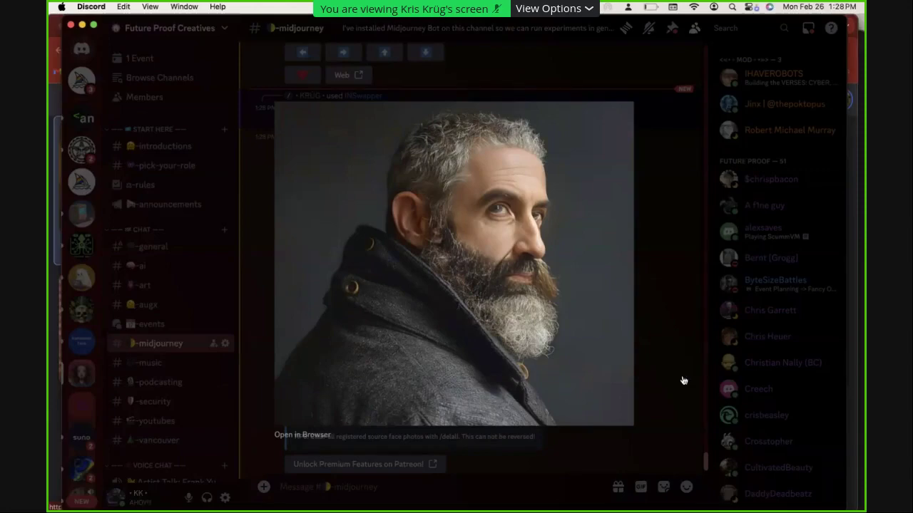
key("super+Tab")
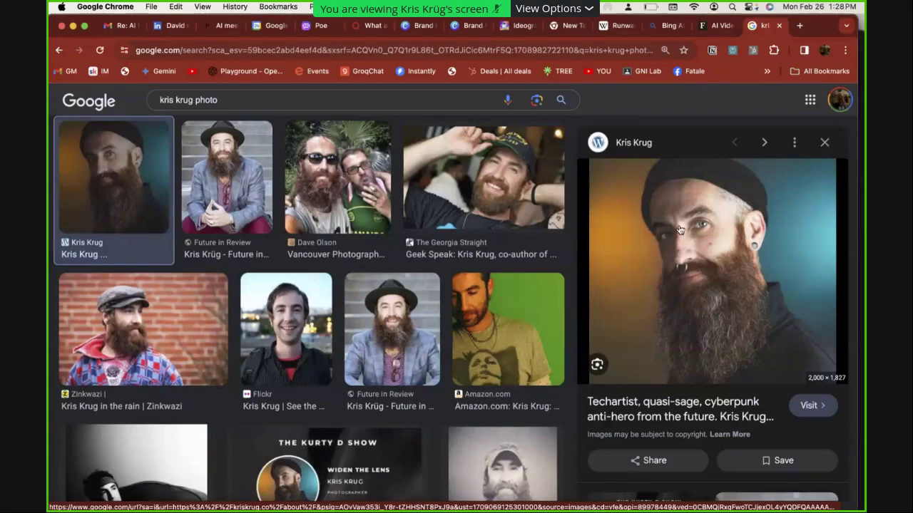
key("super+Tab")
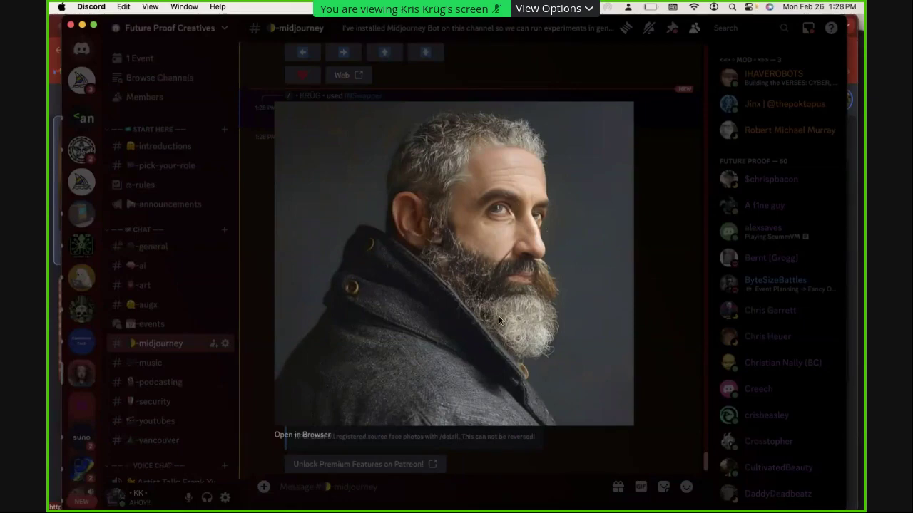
key("Escape")
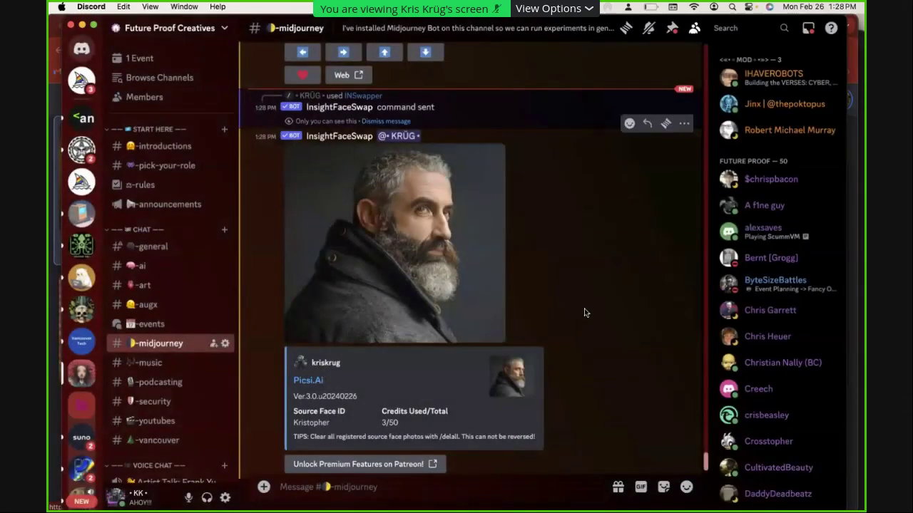
key("super+Tab")
key("super+Tab")
key("super+Tab")
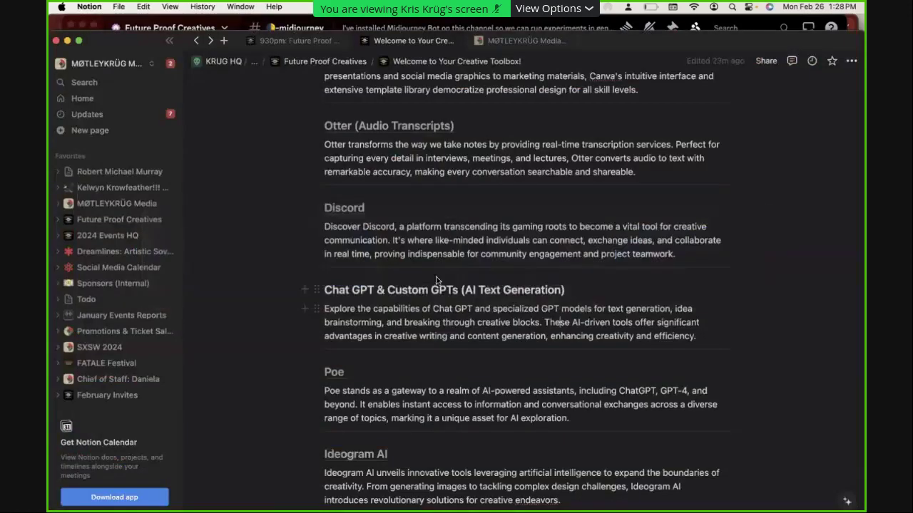
Load chat.openai.com in a new Chrome tab and go to the Explore GPTs directory
scroll(462, 221, "down", 2)
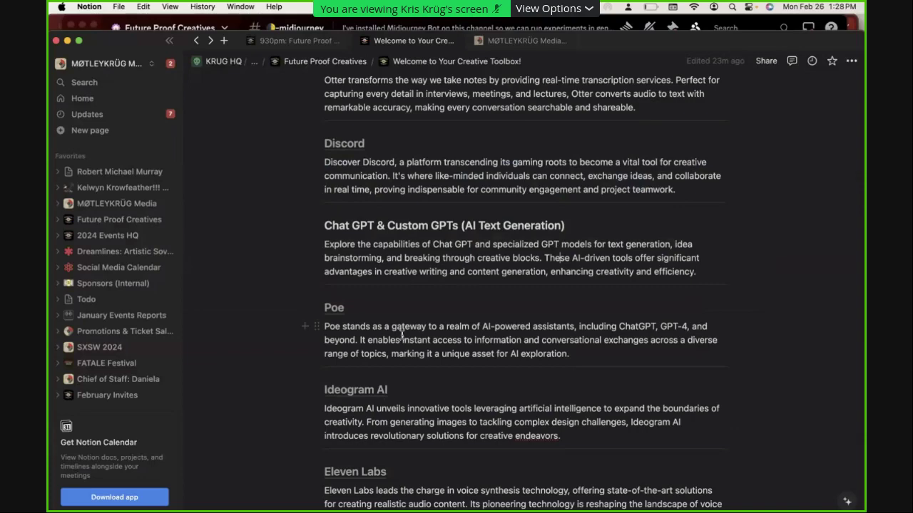
key("super+Tab")
key("super+t")
type("chat.openai.com")
key("Return")
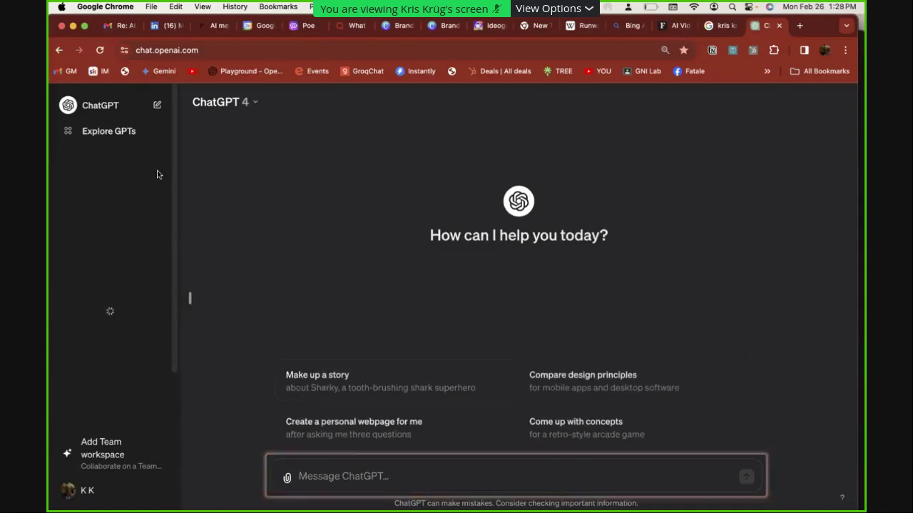
left_click(121, 144)
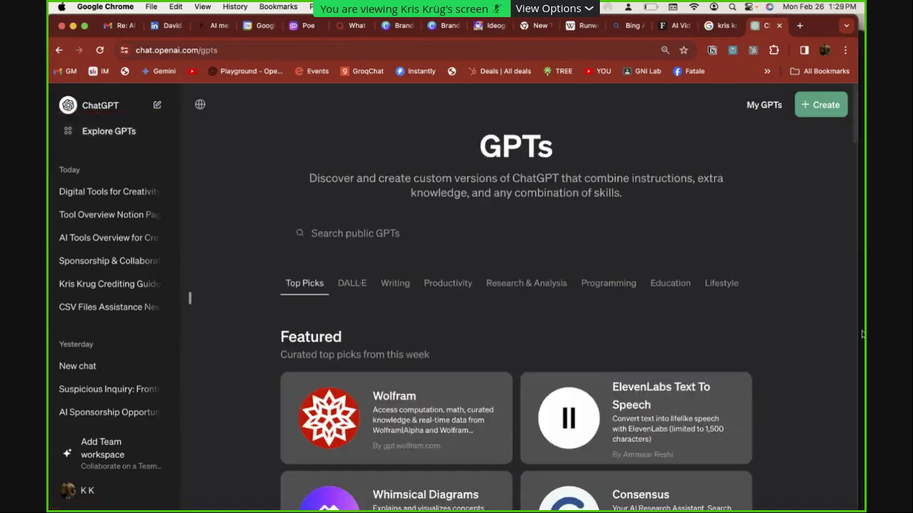
Browse the GPTs directory and start a new chat with the Canva GPT
scroll(770, 267, "down", 1)
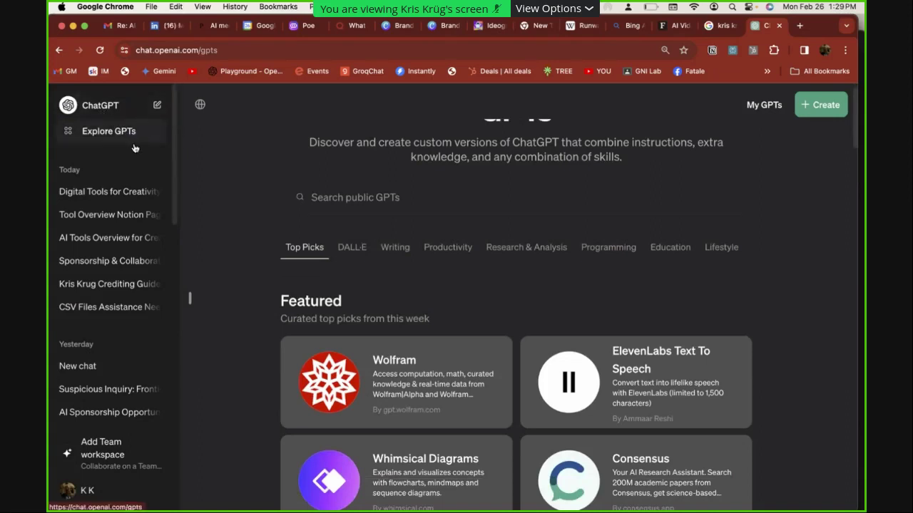
scroll(174, 127, "down", 4)
scroll(174, 127, "up", 4)
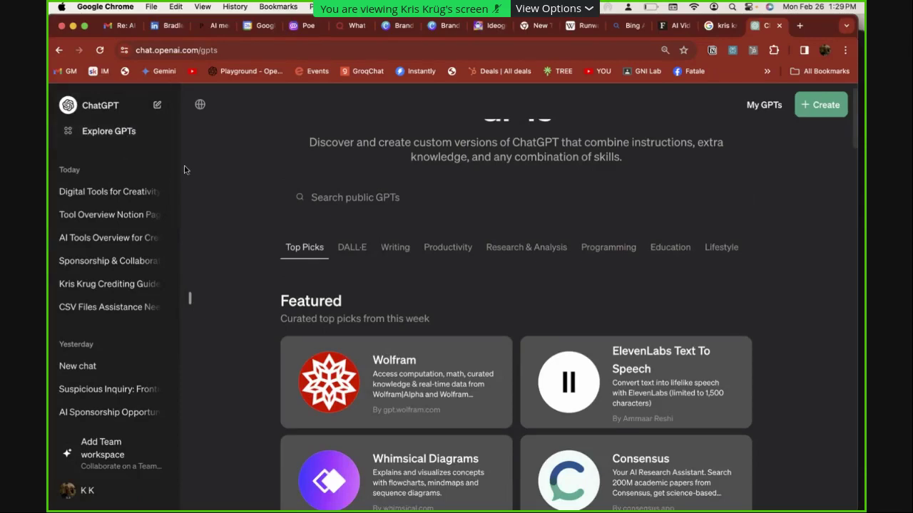
scroll(379, 239, "down", 3)
scroll(380, 239, "down", 3)
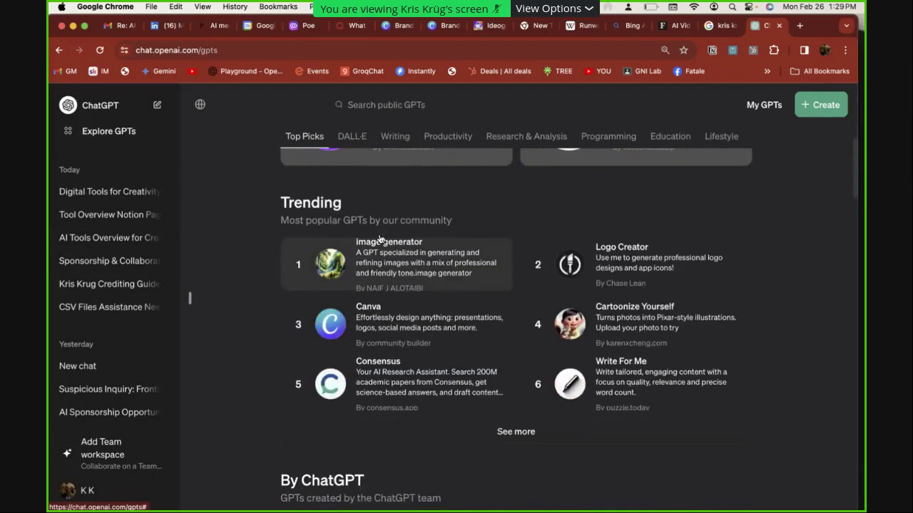
scroll(405, 264, "up", 1)
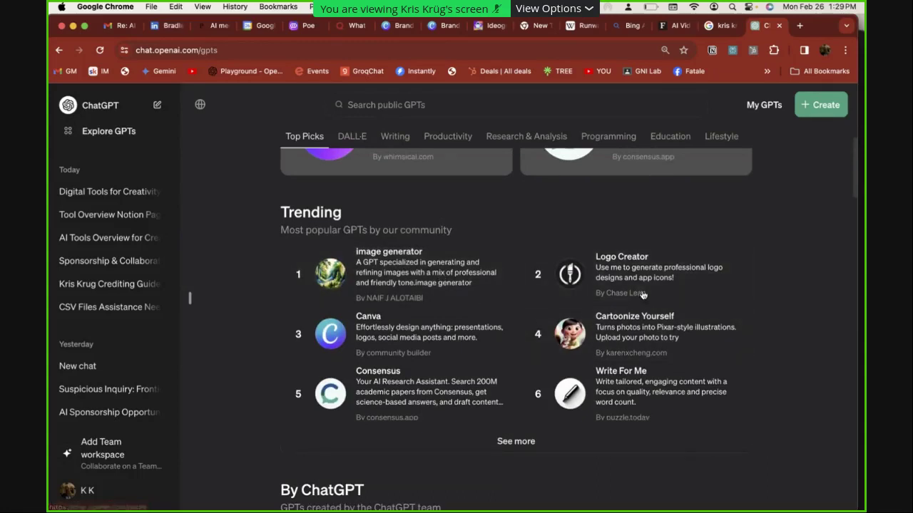
left_click(369, 336)
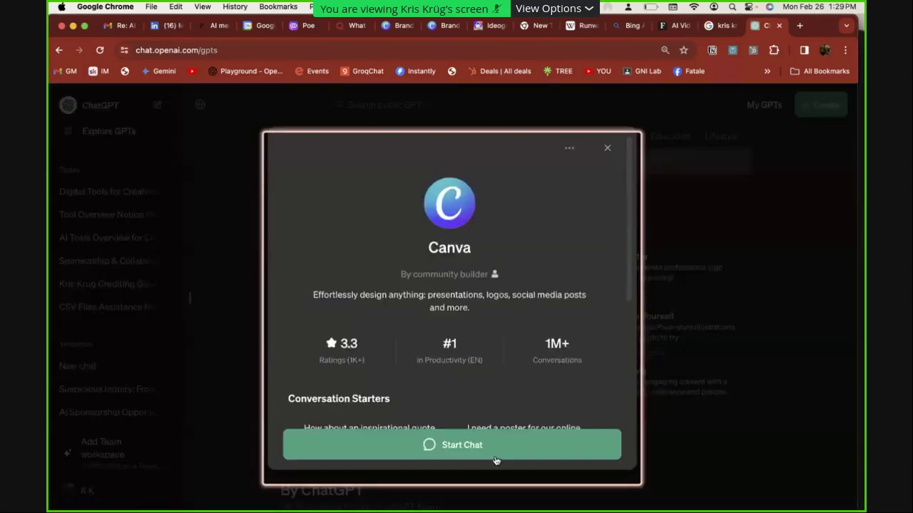
left_click(483, 449)
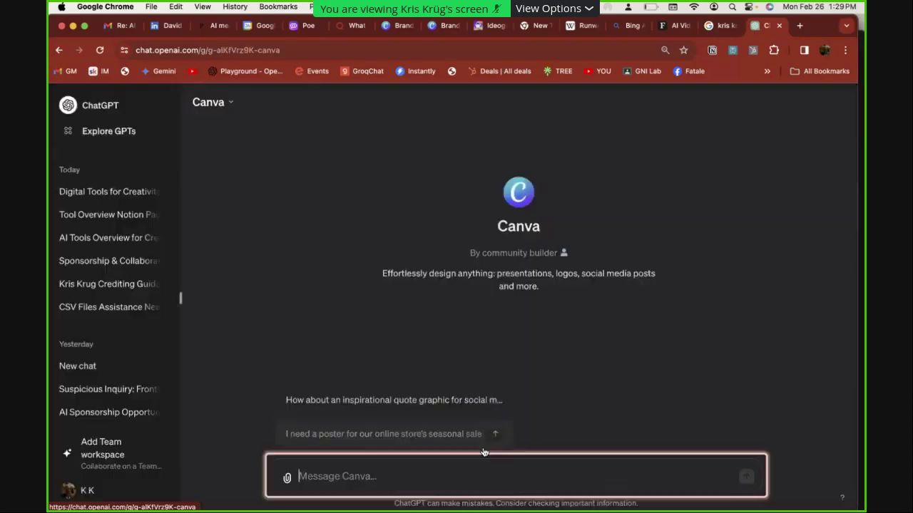
Ask the Canva GPT for a logo for a person's name and open the Acorn template
type("des")
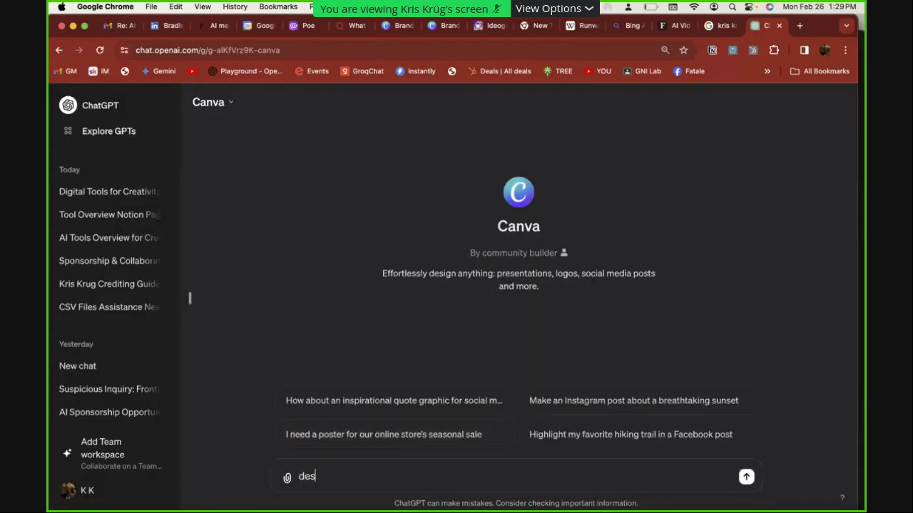
type("ign me a logo for")
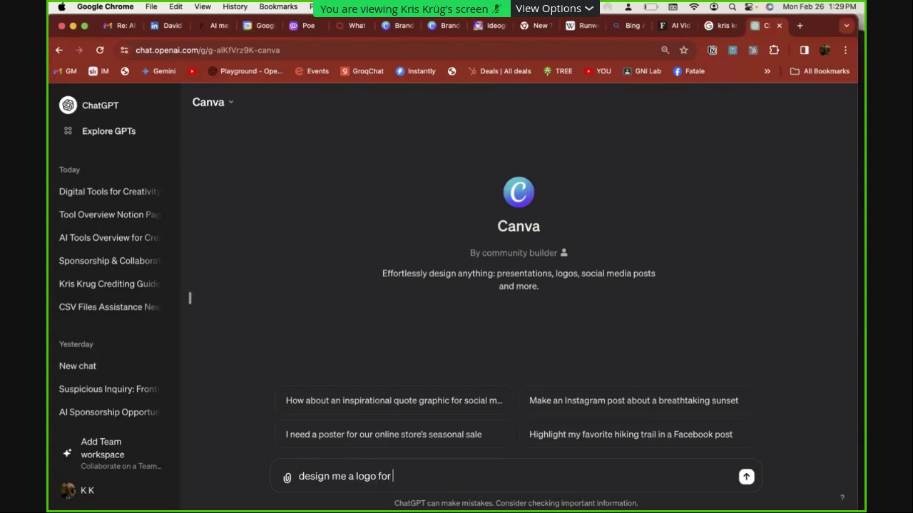
key("Return")
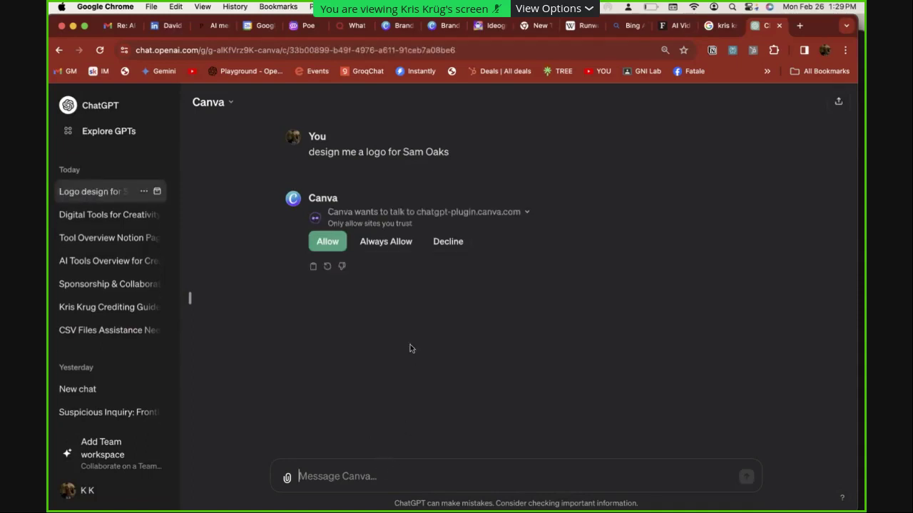
left_click(322, 248)
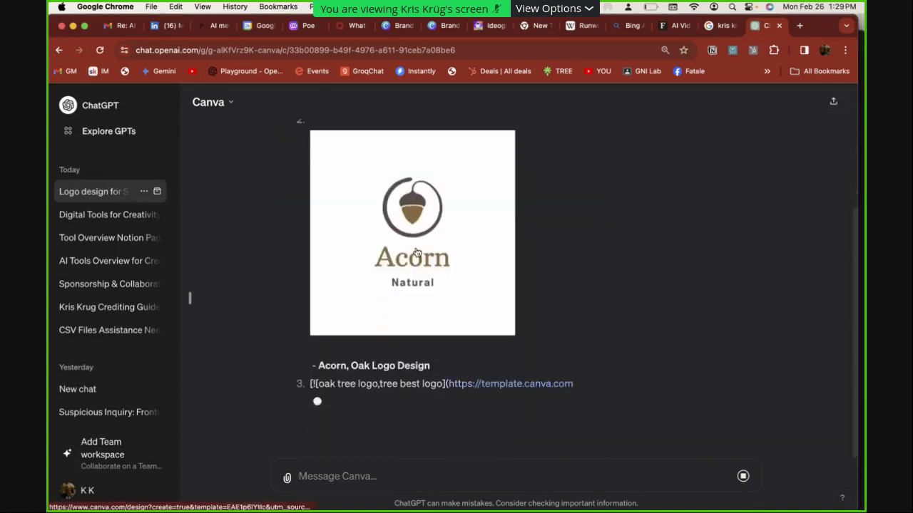
left_click(408, 251)
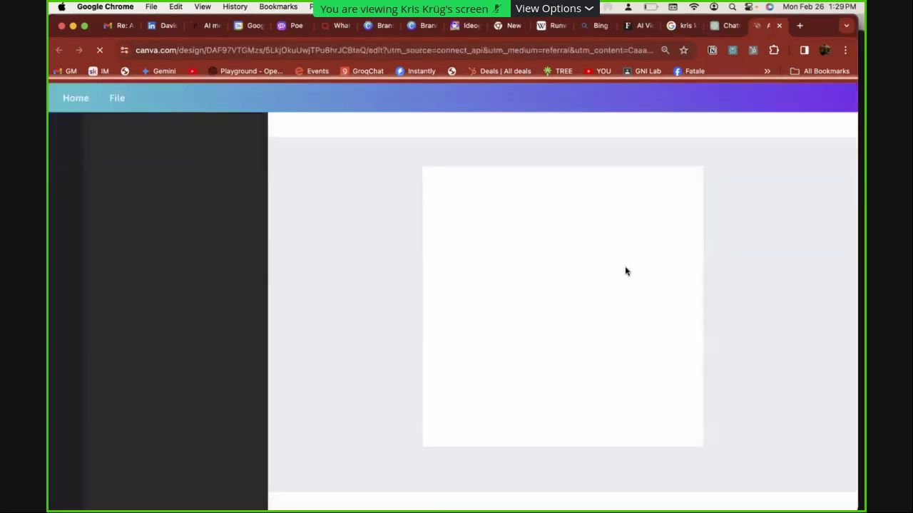
Replace 'Acorn' with the person's name and 'Natural' with 'Watch Her Grow' on the logo
left_click(559, 355)
double_click(560, 355)
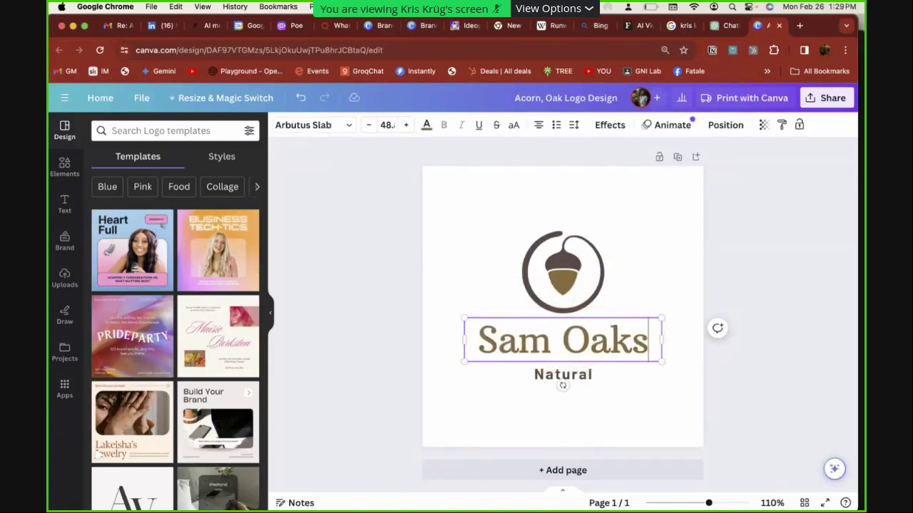
left_click(539, 377)
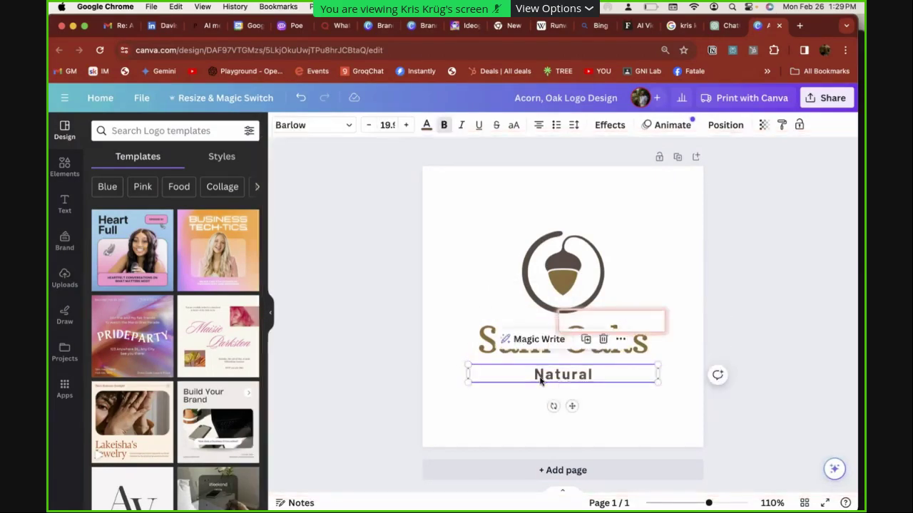
double_click(540, 378)
type("Watc")
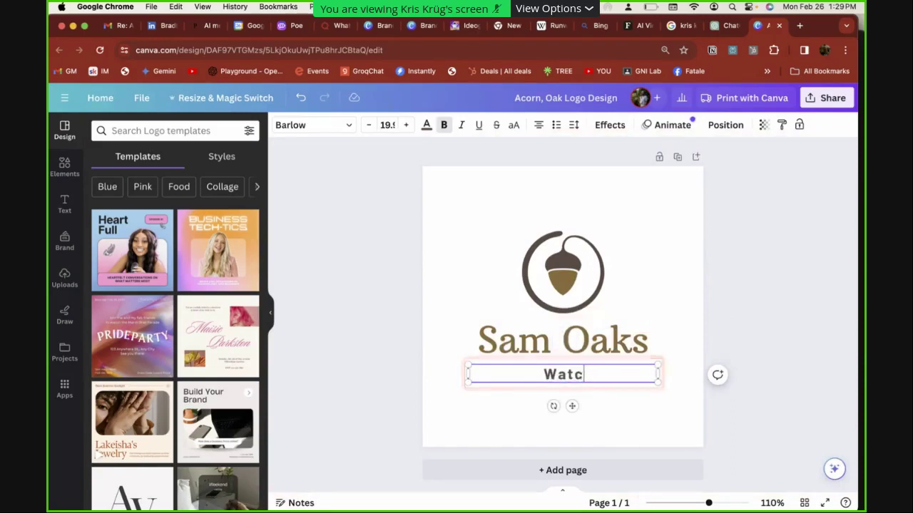
type("h Her Grow")
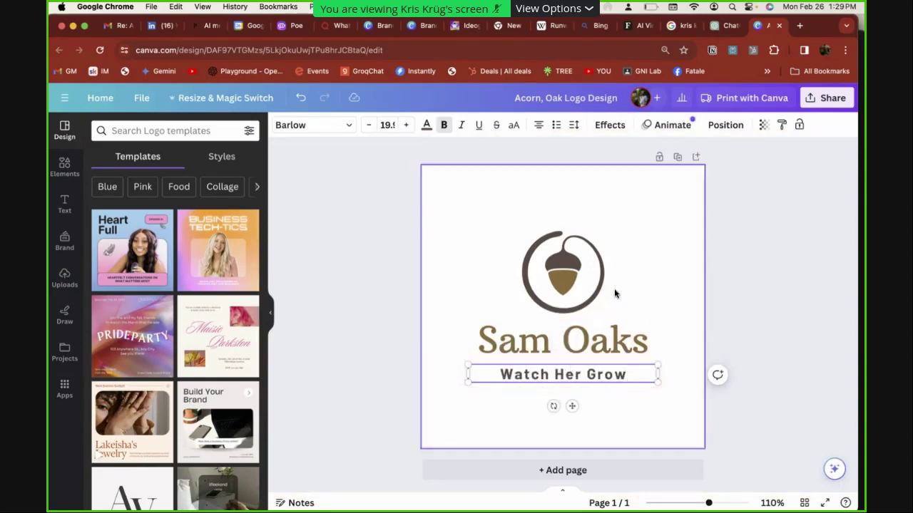
left_click(756, 291)
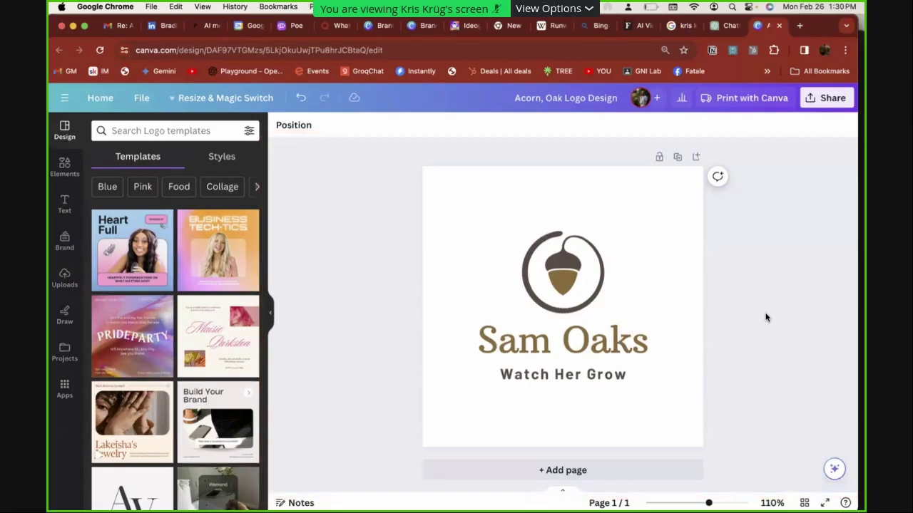
key("super+Tab")
key("super+Tab")
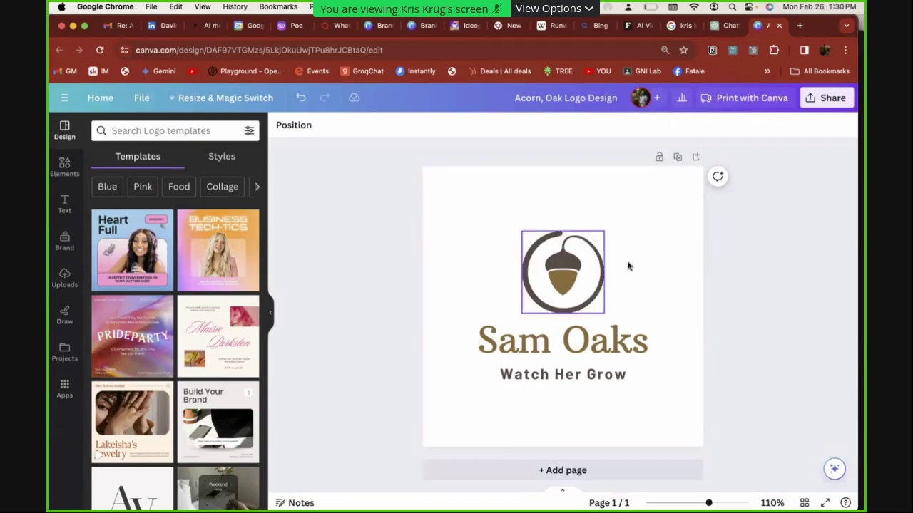
key("super+Tab")
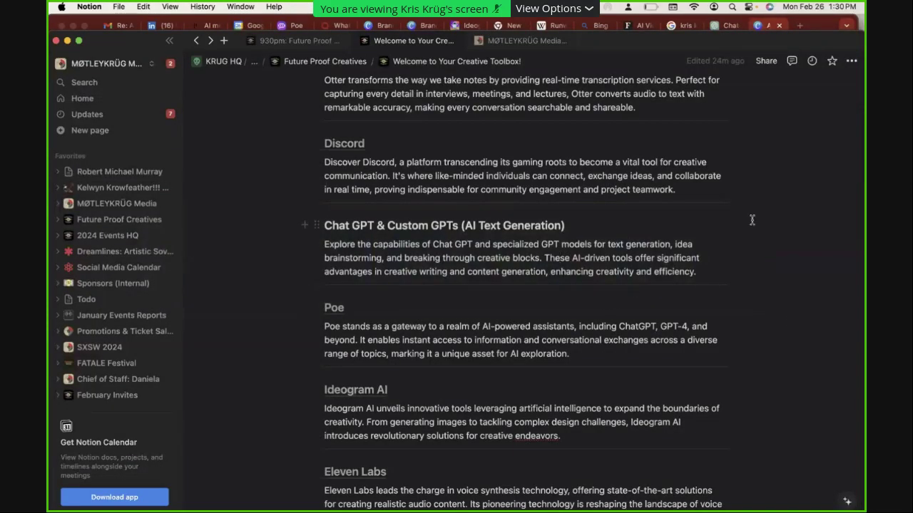
Close the Canva tab in Chrome and open the OLD TREE logo template from the suggestions
key("super+Tab")
key("super+Tab")
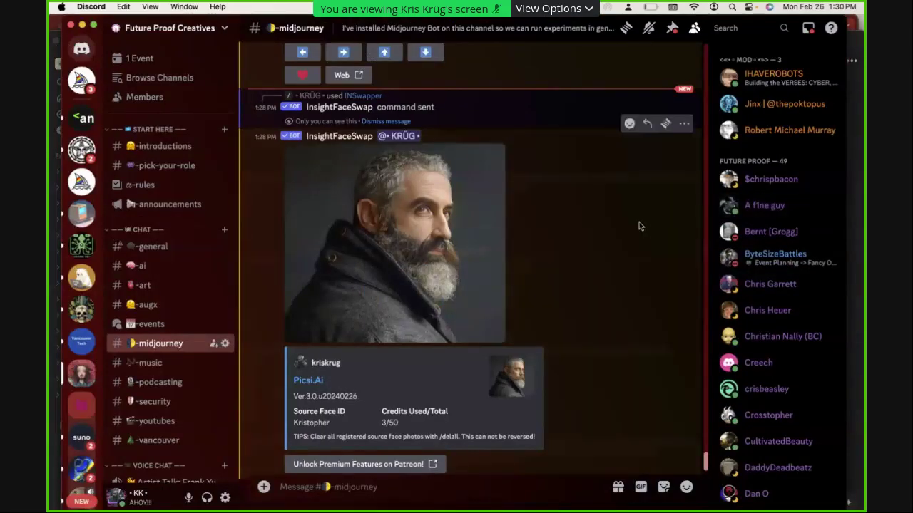
key("super+Tab")
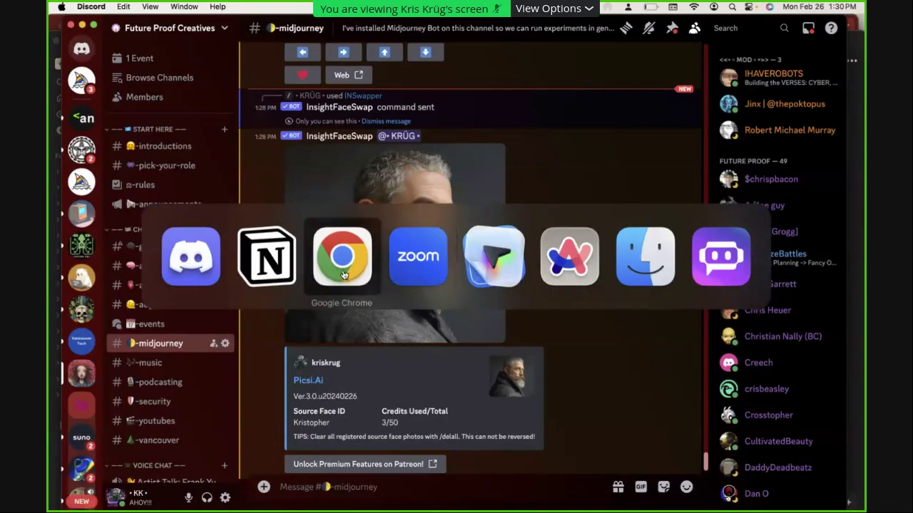
left_click(349, 276)
left_click(778, 26)
scroll(616, 274, "up", 8)
scroll(616, 274, "down", 3)
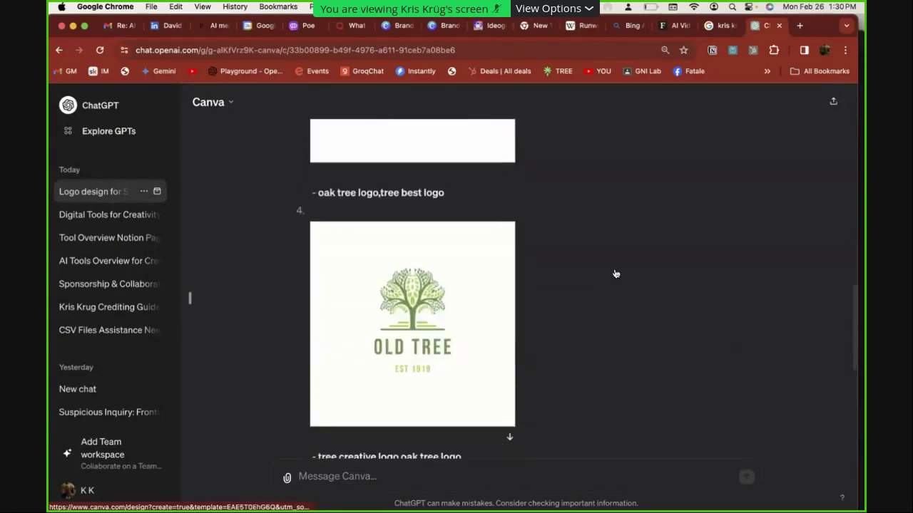
scroll(666, 368, "up", 10)
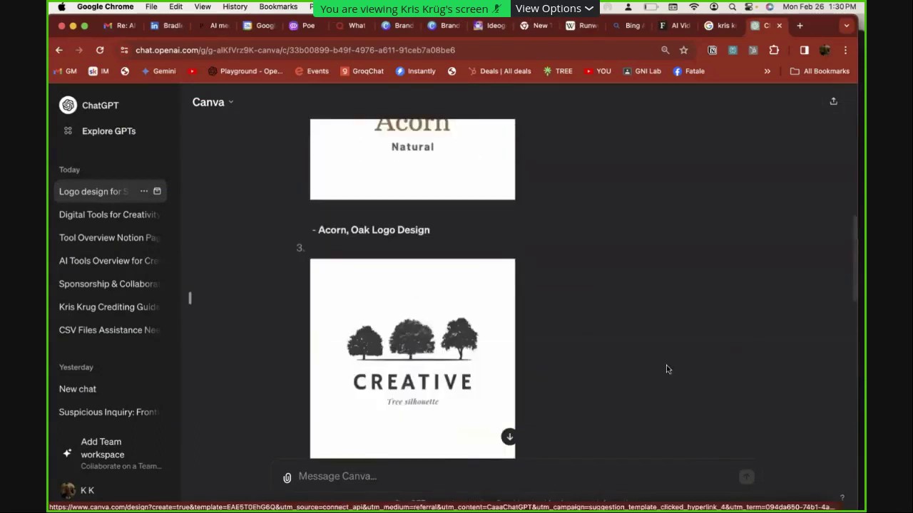
scroll(667, 370, "down", 5)
scroll(667, 370, "down", 12)
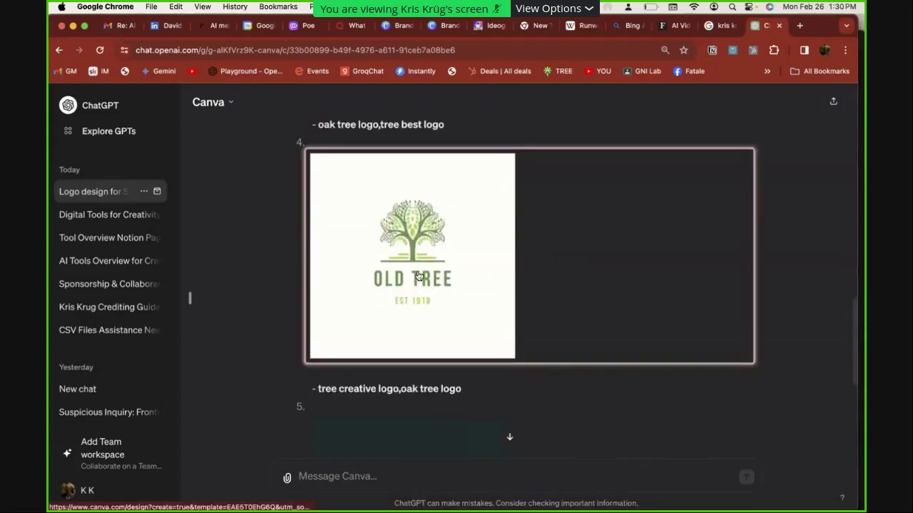
left_click(461, 275)
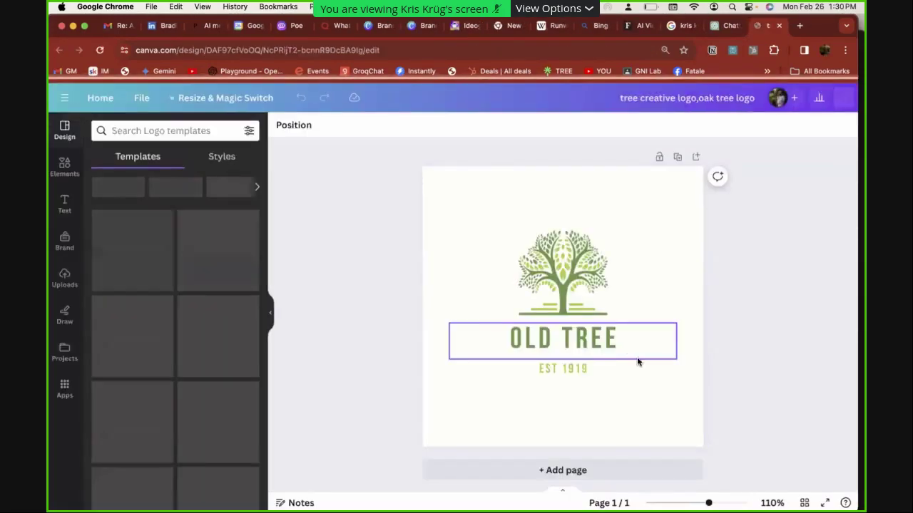
Change the OLD TREE heading to the presenter's name and EST 1919 to 'HE'S AN OAK TOO'
double_click(607, 346)
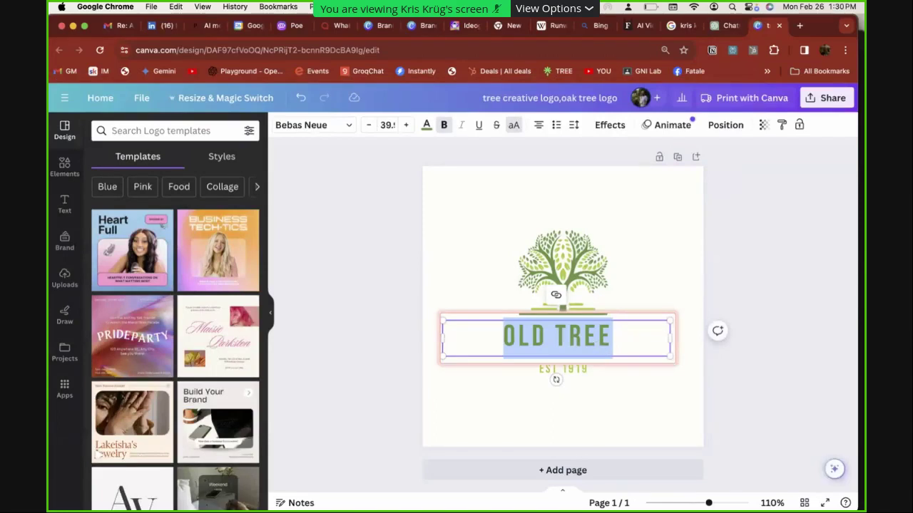
type("KRIS KRUG")
left_click(561, 370)
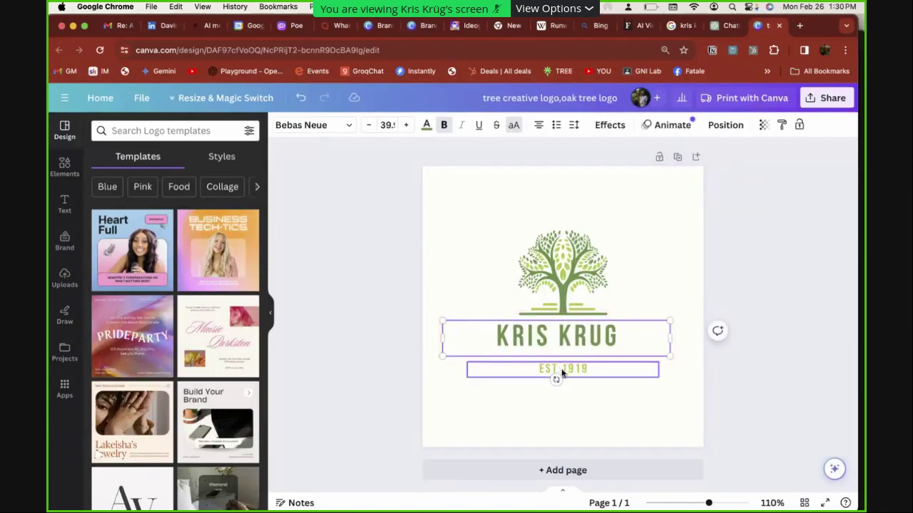
double_click(562, 369)
type("HOE")
key("BackSpace")
key("BackSpace")
type("G")
type("'S AN ")
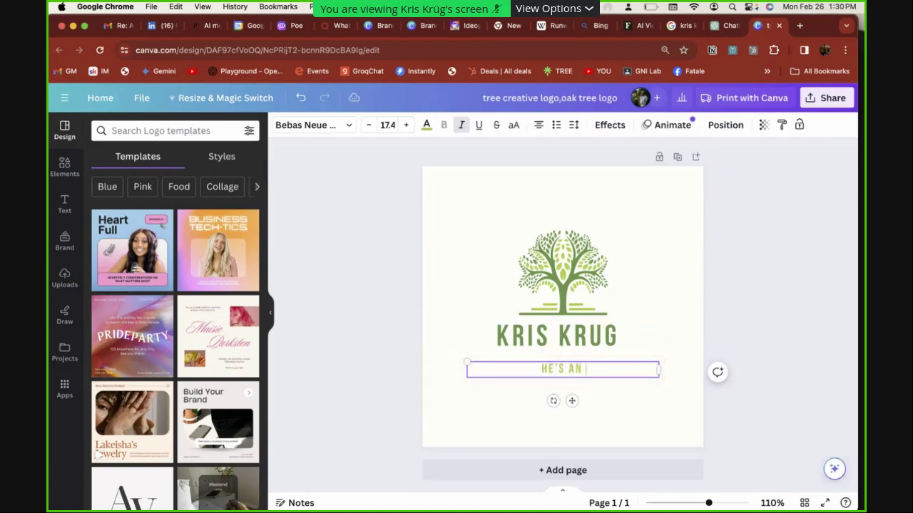
type("OAK TOO")
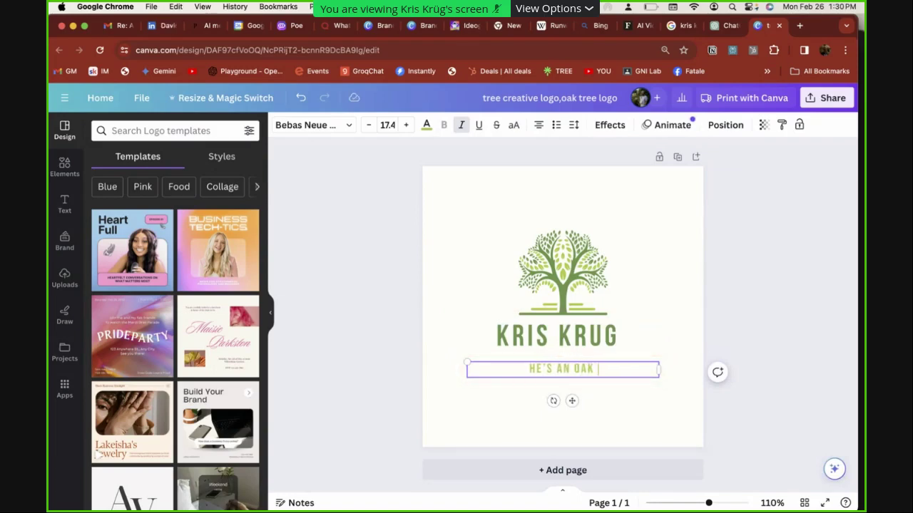
left_click(648, 386)
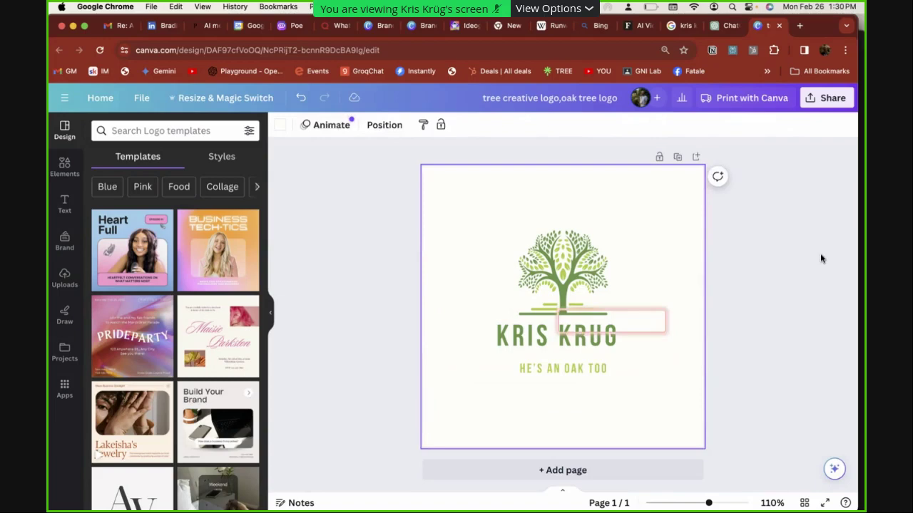
left_click(788, 247)
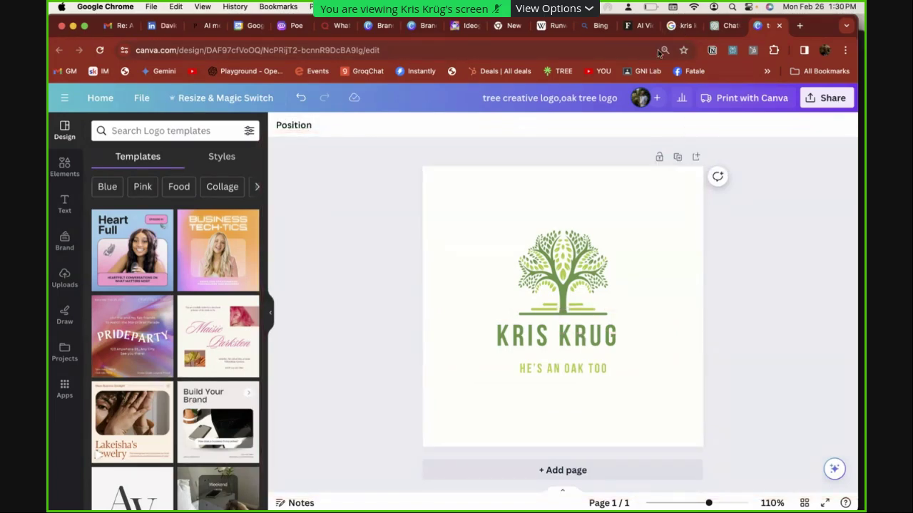
left_click(720, 27)
Search the GPT directory for 'instagram' and start a chat with Free Instagram Image Captions Generator
scroll(390, 202, "up", 15)
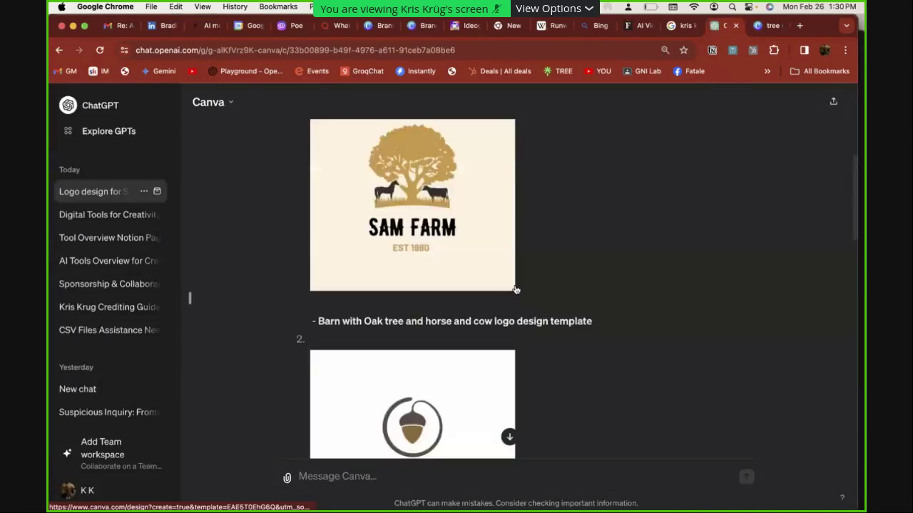
left_click(90, 131)
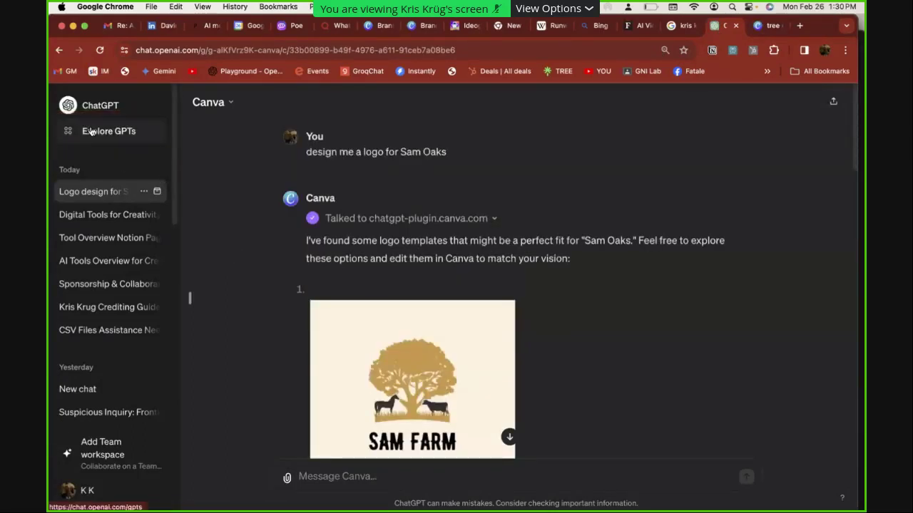
left_click(342, 221)
type("instra")
key("BackSpace")
key("BackSpace")
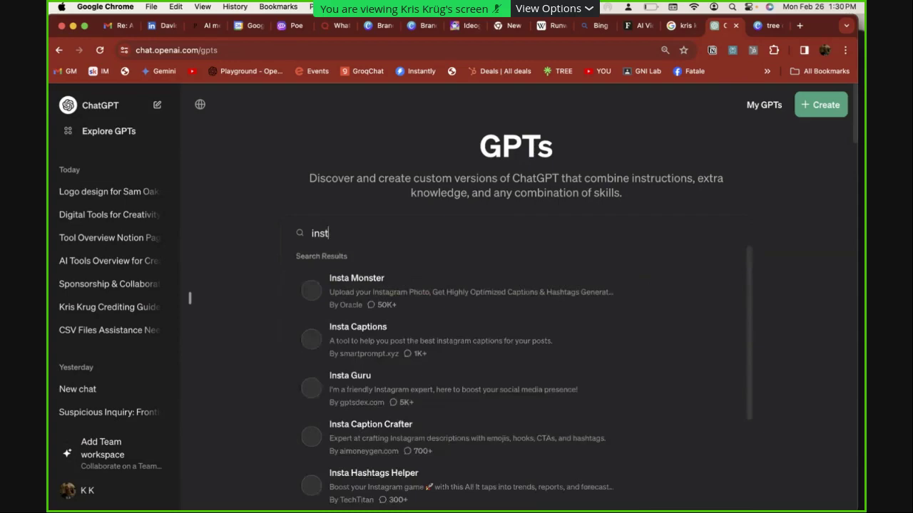
type("agram")
key("BackSpace")
key("BackSpace")
key("BackSpace")
type("am")
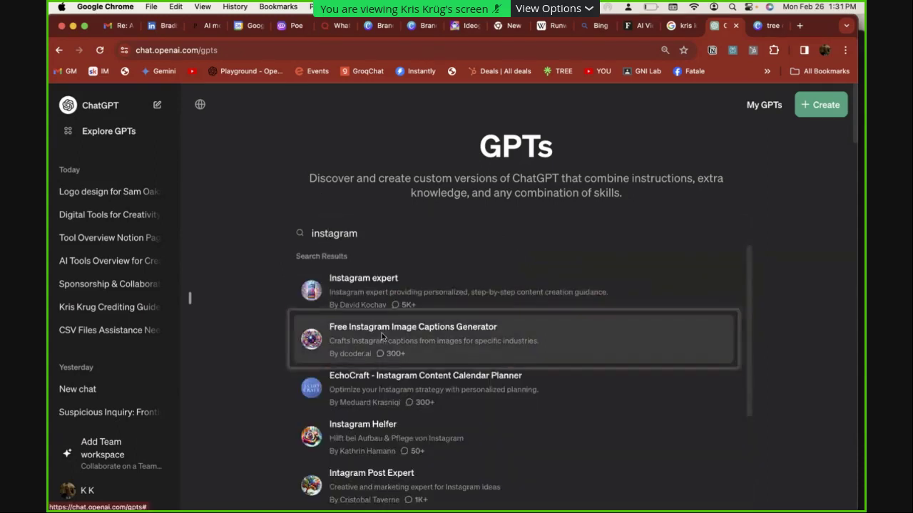
left_click(382, 339)
left_click(463, 448)
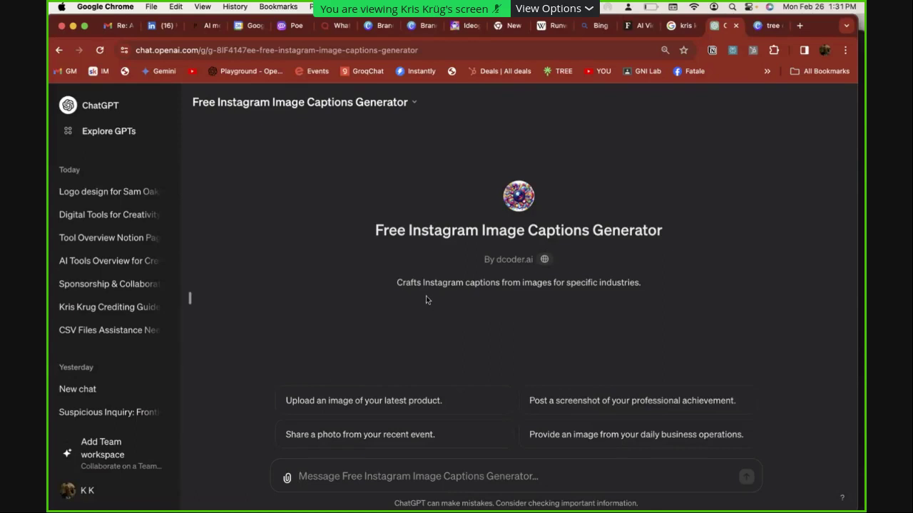
Send the 'Upload an image of your latest product.' prompt, then return to Explore GPTs
left_click(394, 401)
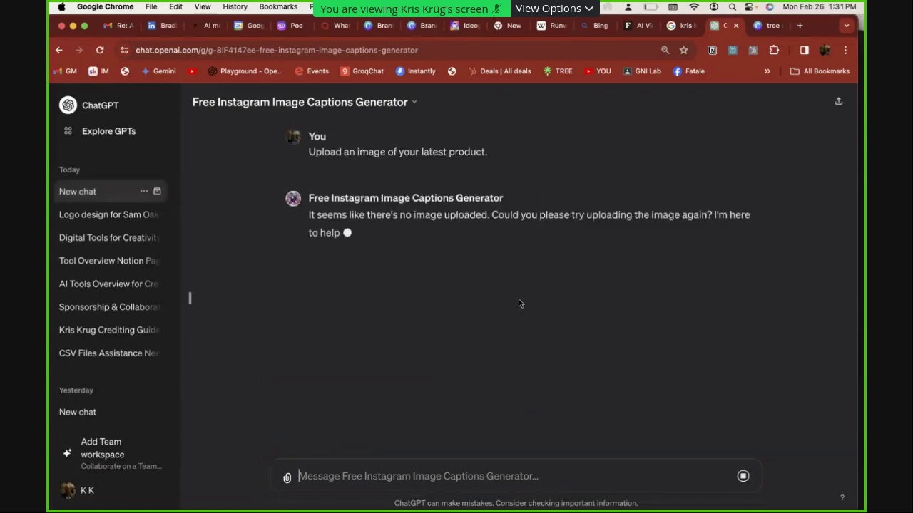
key("super+v")
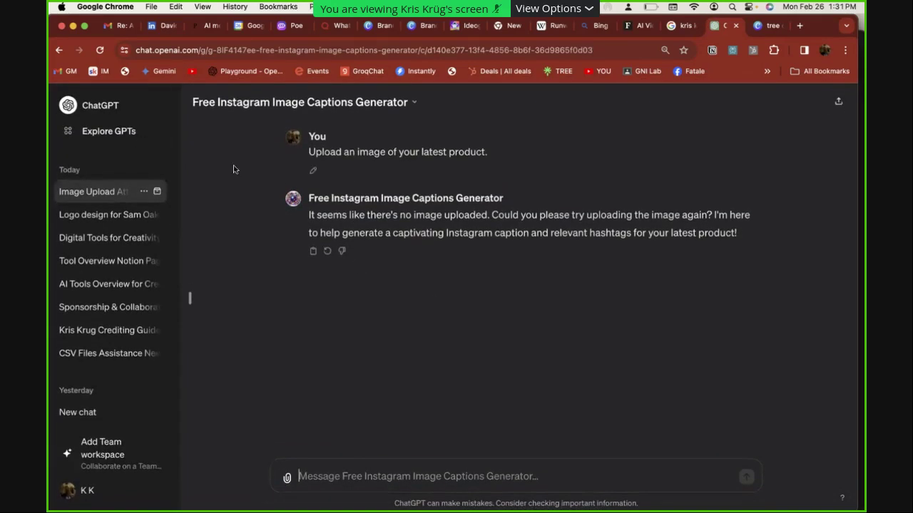
left_click(108, 135)
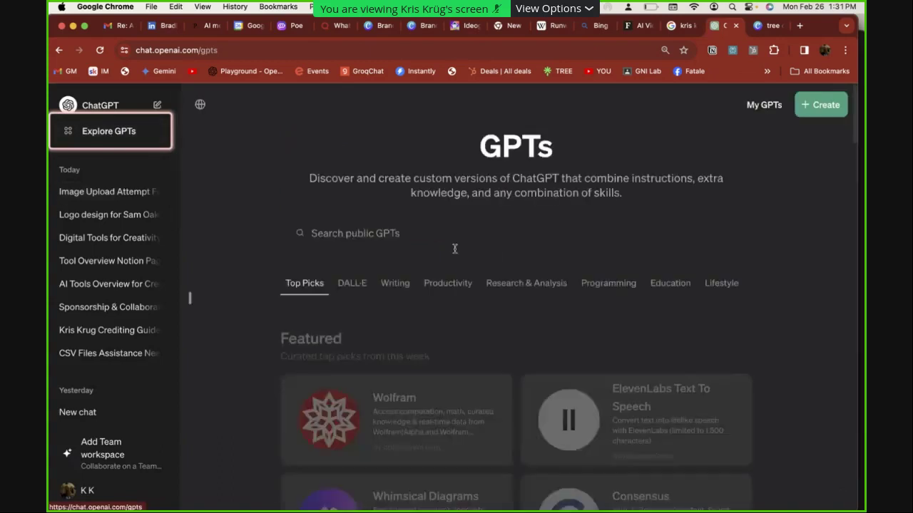
Search public GPTs for 'image', then 'instagram', and start a chat with Instagram expert
left_click(408, 224)
type("imag")
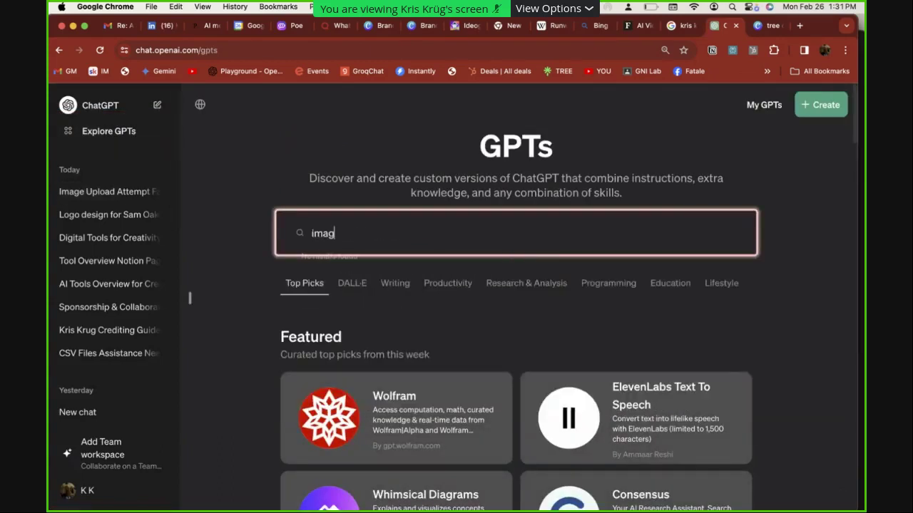
type("e")
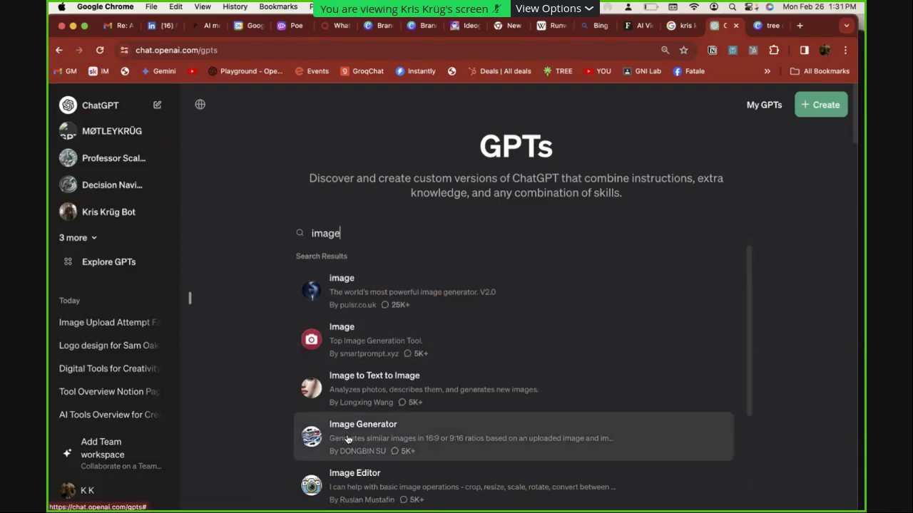
scroll(347, 439, "down", 4)
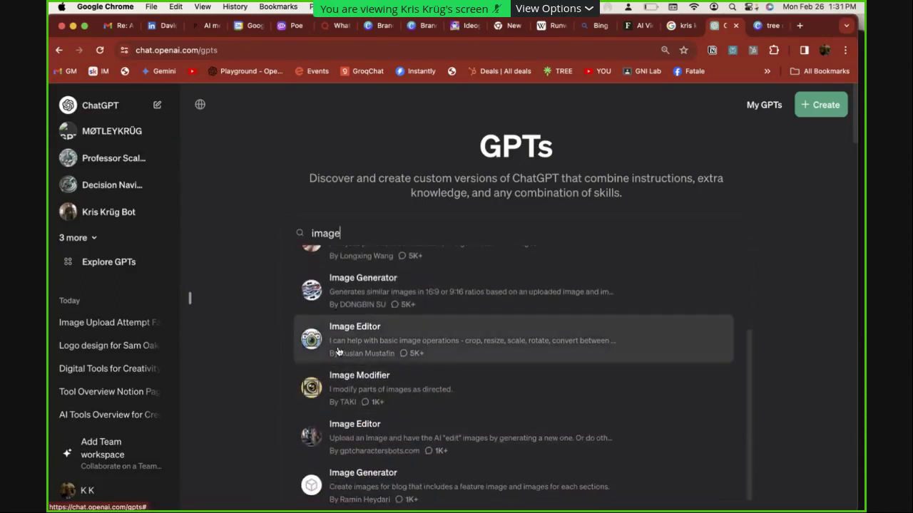
type("agra")
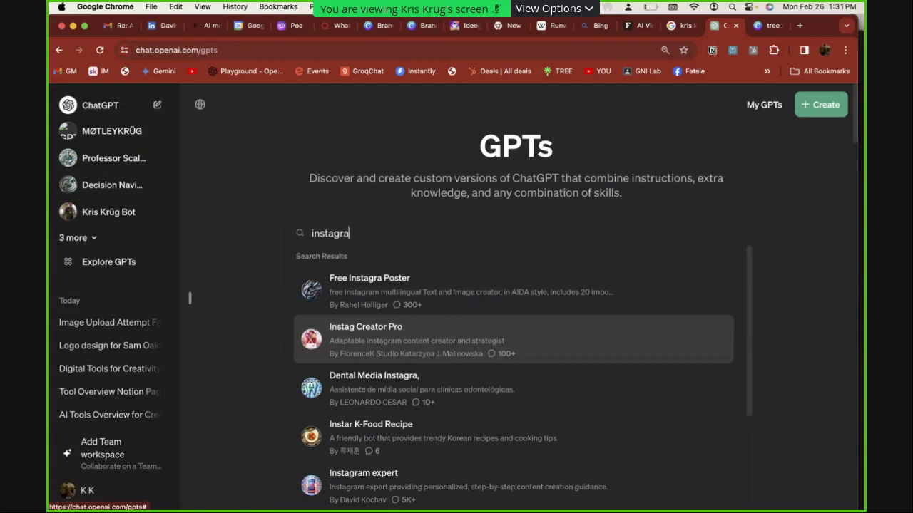
type("m")
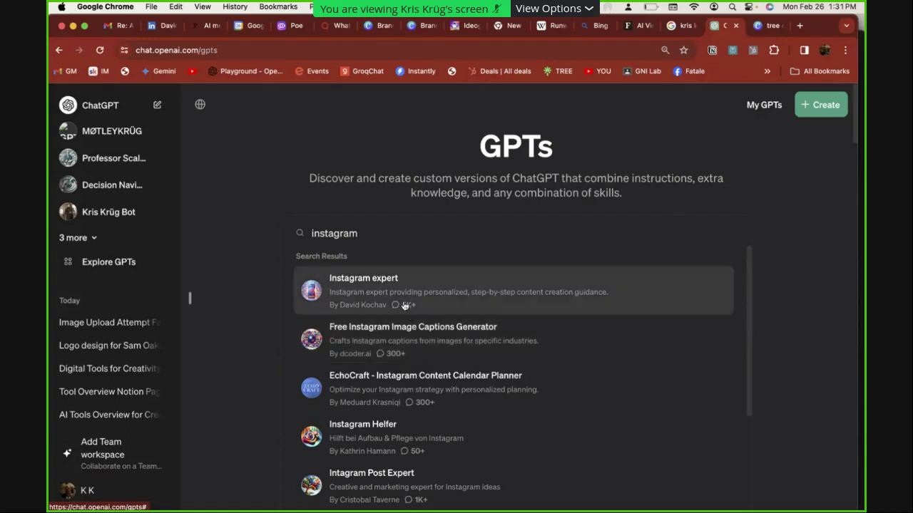
left_click(356, 301)
left_click(465, 446)
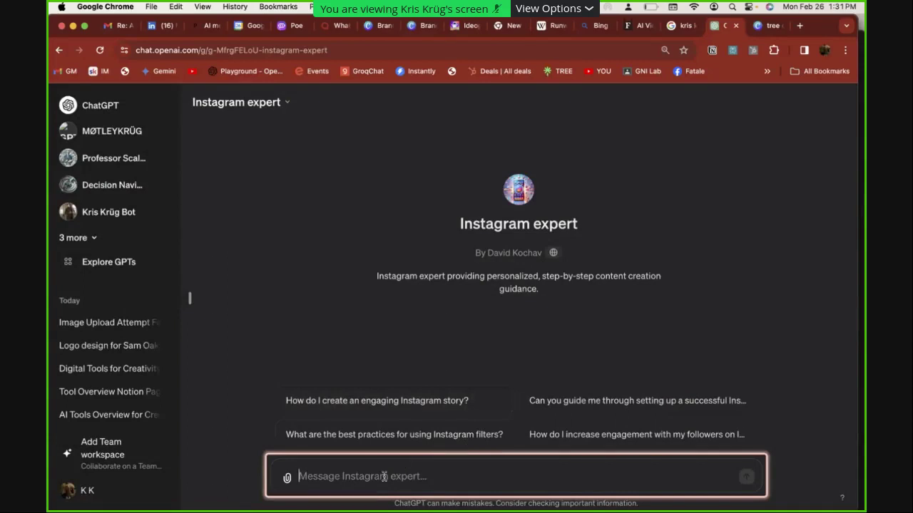
Send Instagram expert the pasted portrait with 'for my Future Proof Creatives instagram account:'
type("for my Future Proof Creatives instagram account")
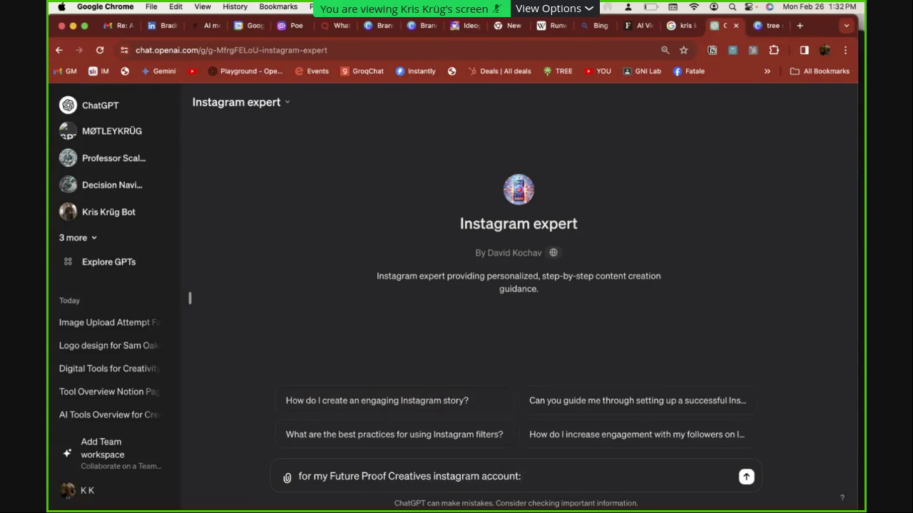
type(":")
key("super+v")
key("shift+Return")
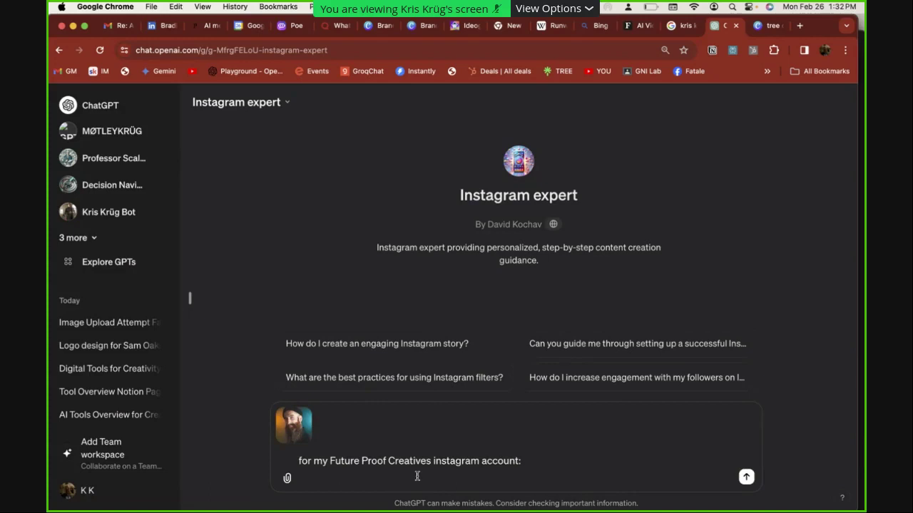
key("Return")
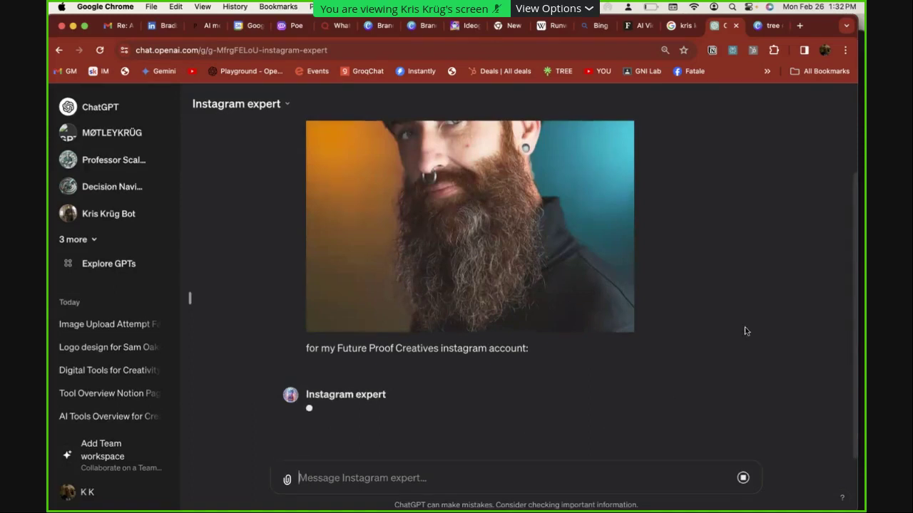
scroll(497, 234, "up", 2)
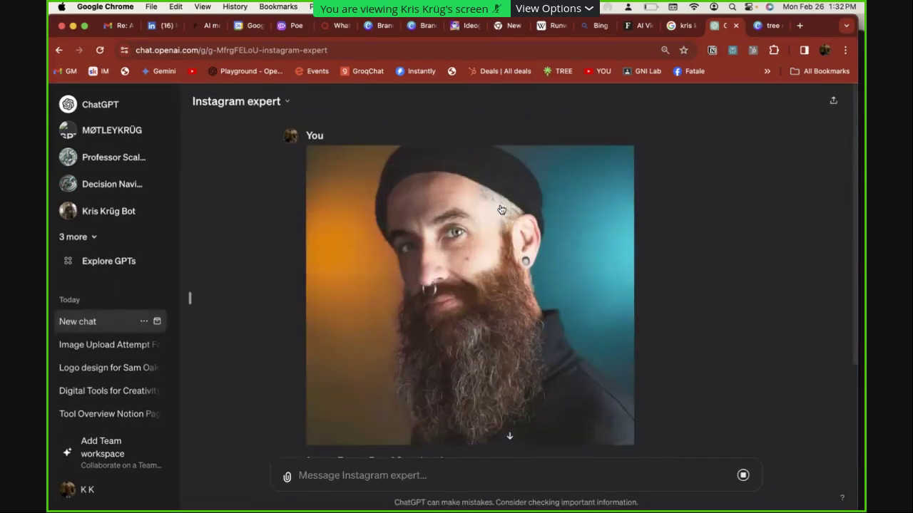
scroll(705, 297, "down", 2)
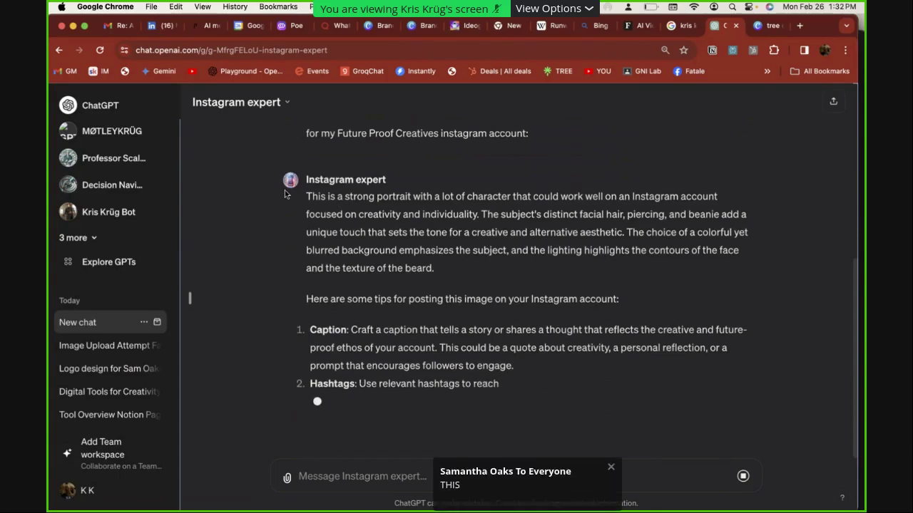
Ask Kris Krüg Bot for a happy-birthday text to mom, stop it midway, and reopen the bot
left_click(104, 211)
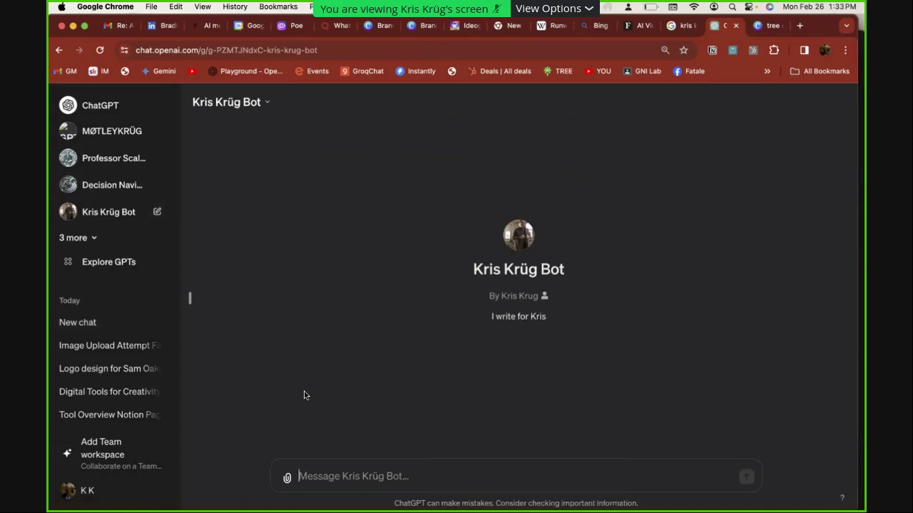
type("write a ")
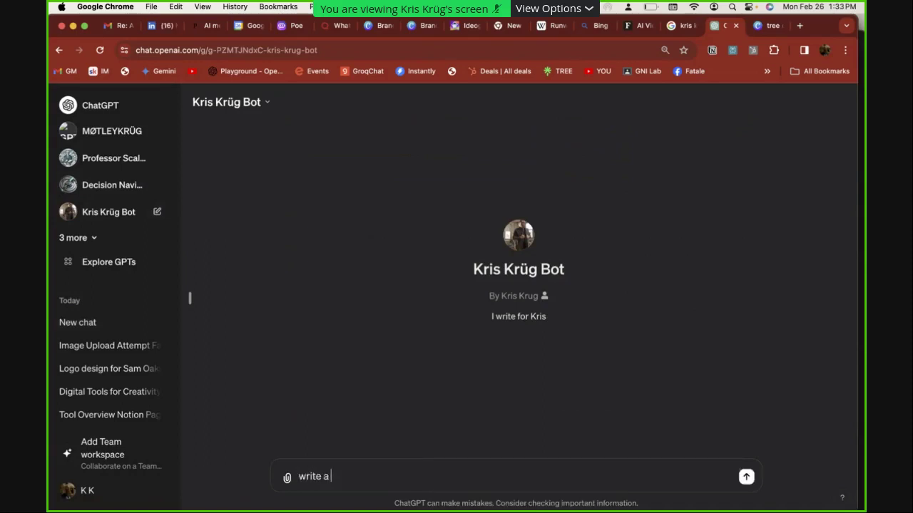
type("text messa")
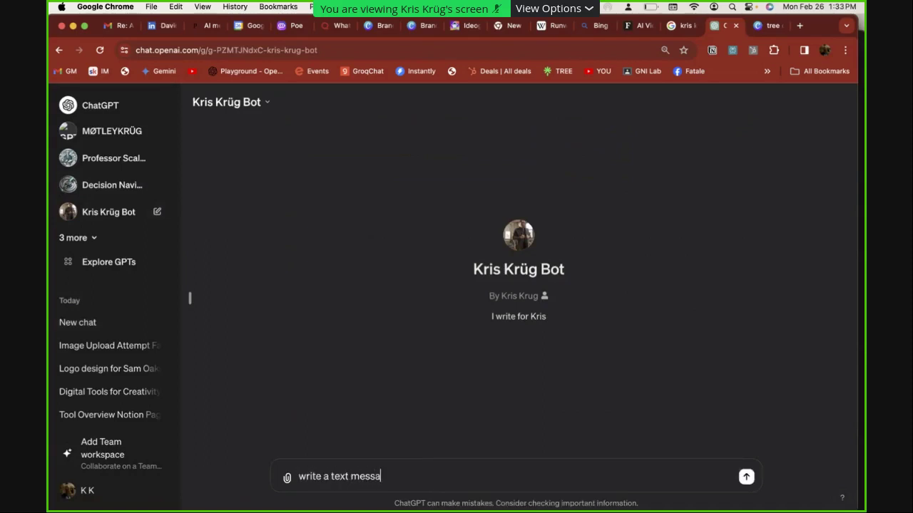
type("ge saying happ")
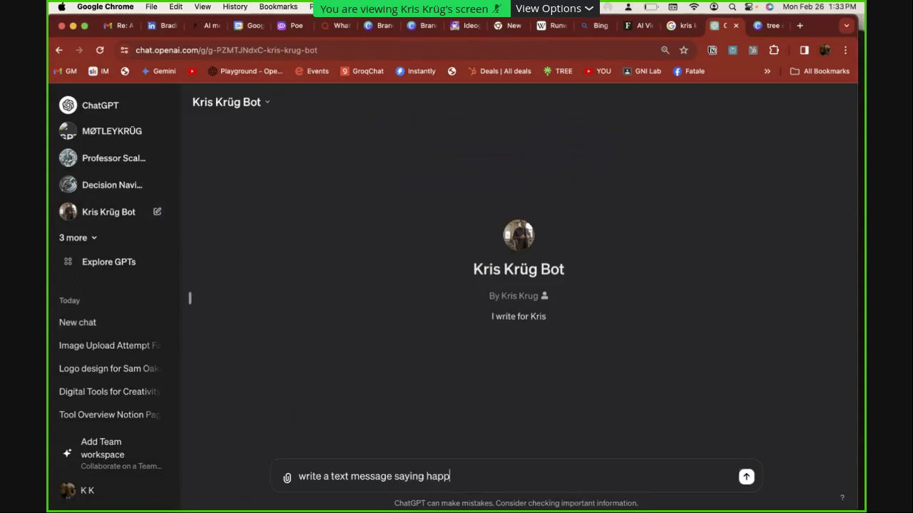
type("y birthday to my mom")
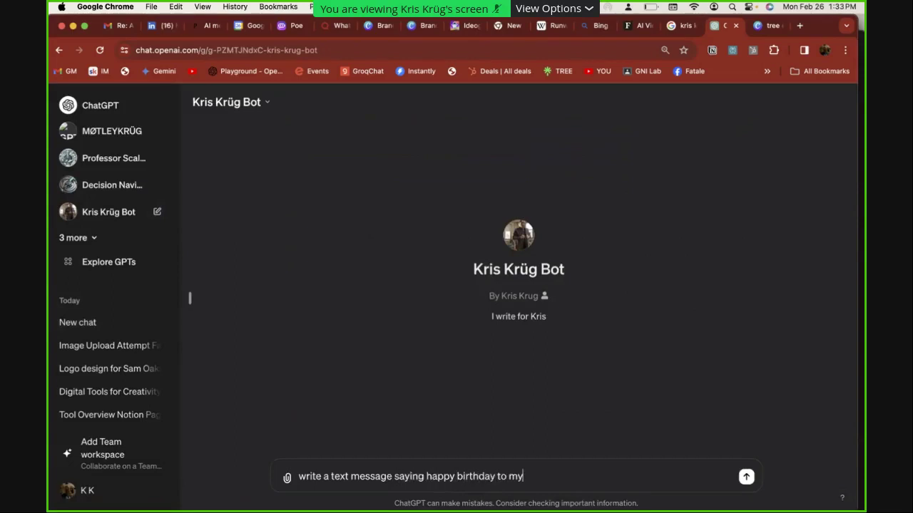
key("Return")
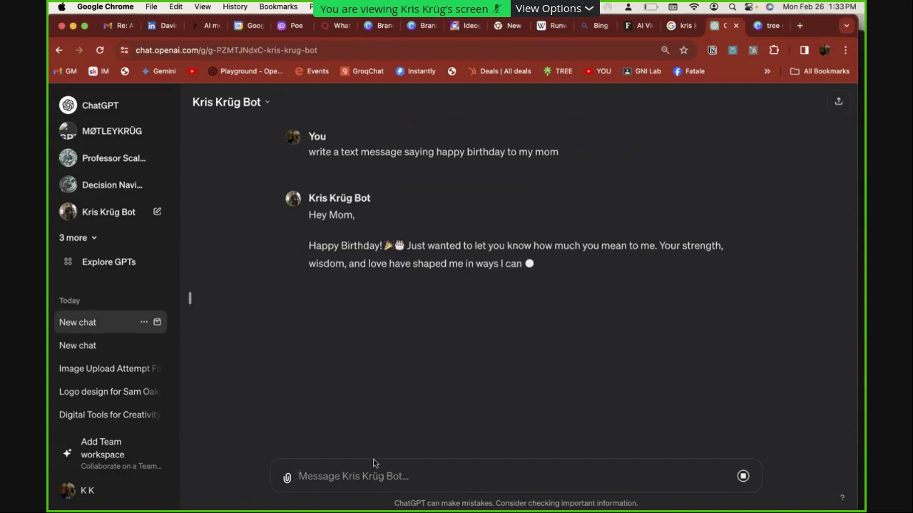
left_click(743, 479)
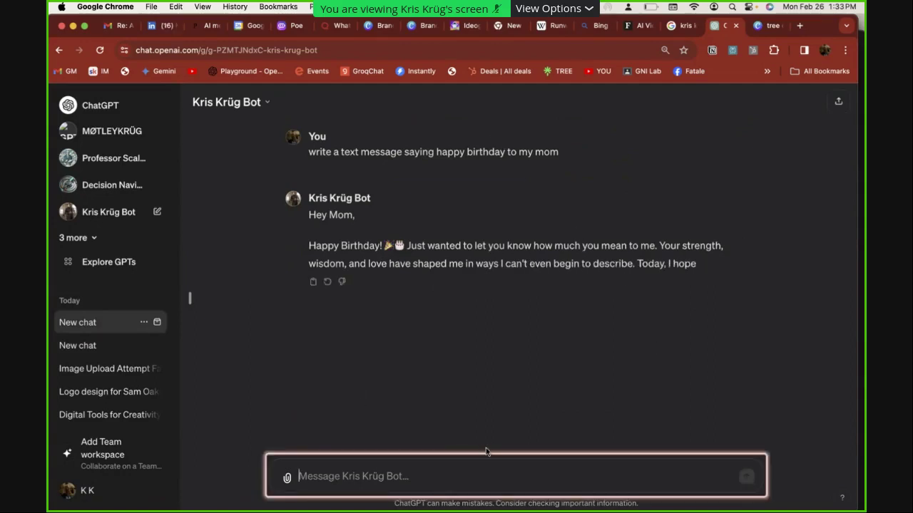
left_click(106, 211)
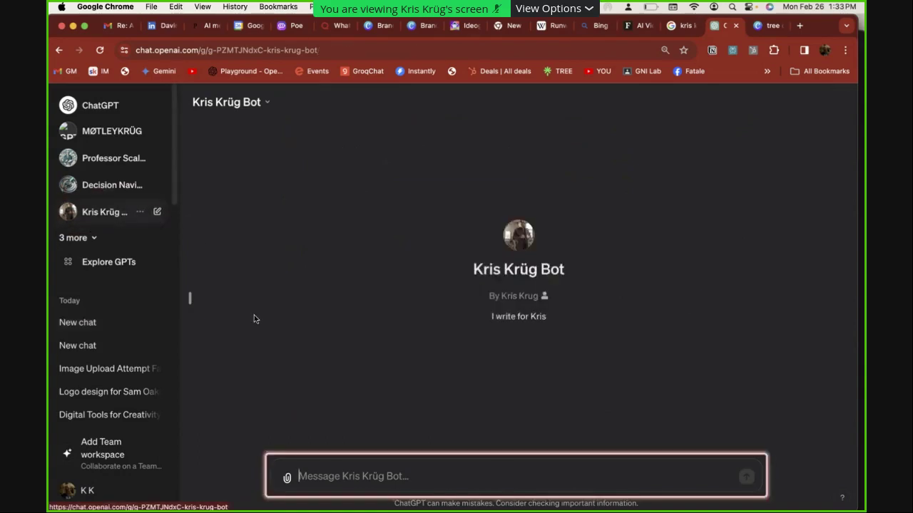
Ask Kris Krüg Bot to 'write a short bio of me' and read its cyberpunk-pirate reply
type("write ")
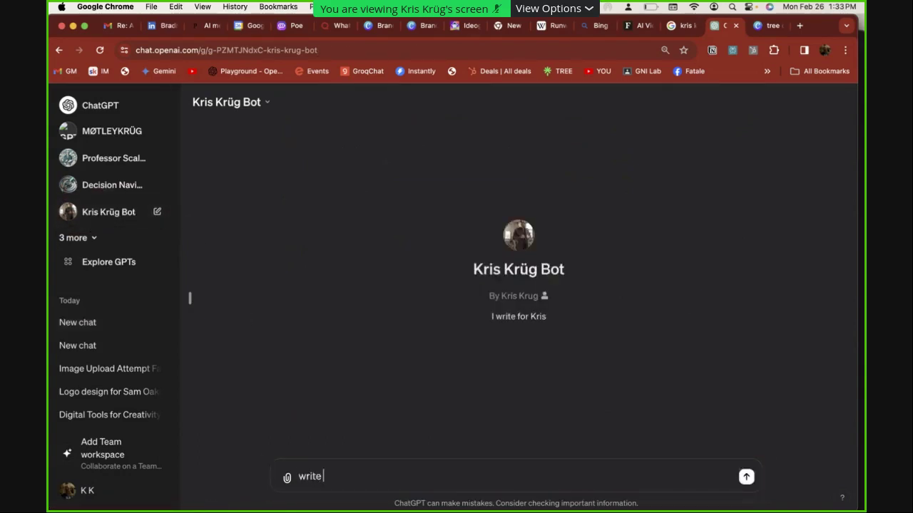
type("a short bio of me")
key("Return")
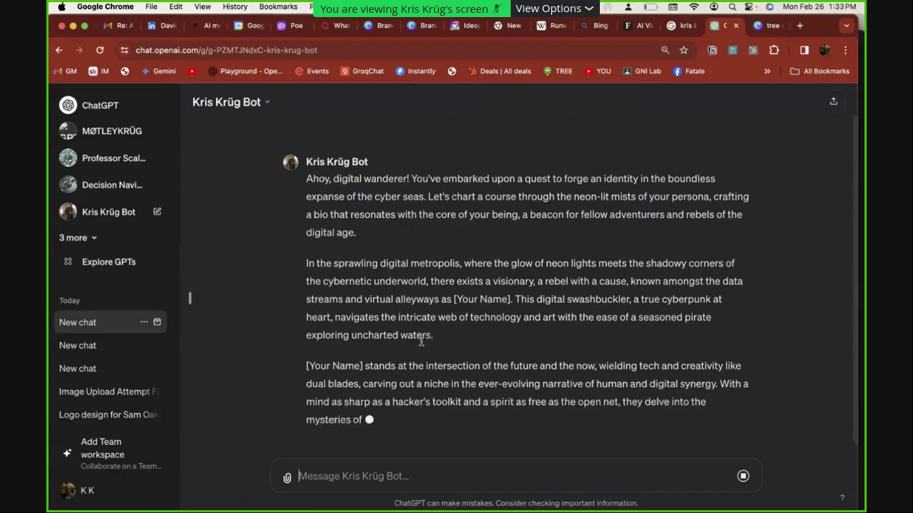
scroll(422, 344, "up", 1)
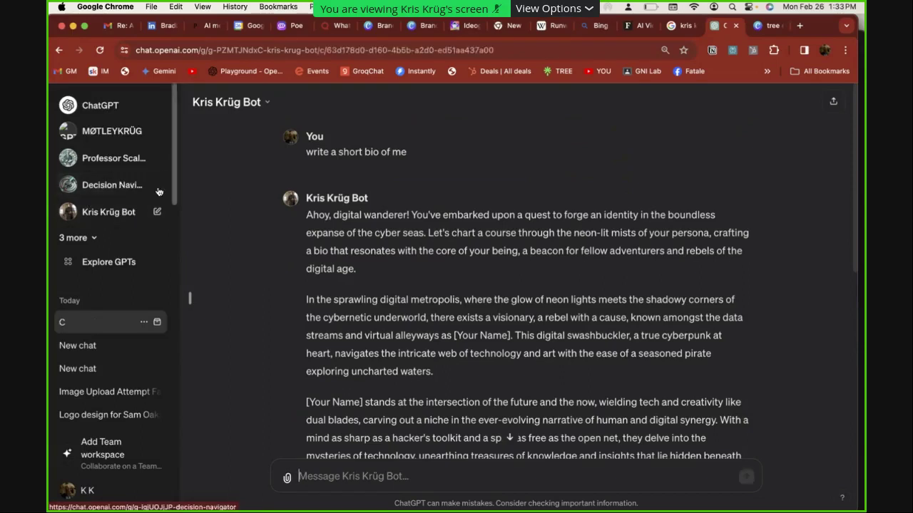
Ask MØTLEYKRÜG 'what conferences should i go to this year?' and read its ten picks
left_click(101, 139)
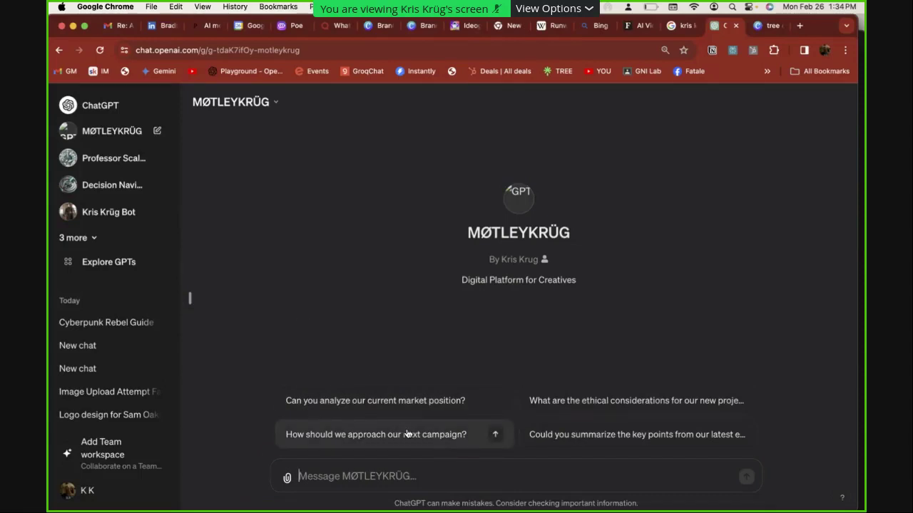
type("what conferences sho")
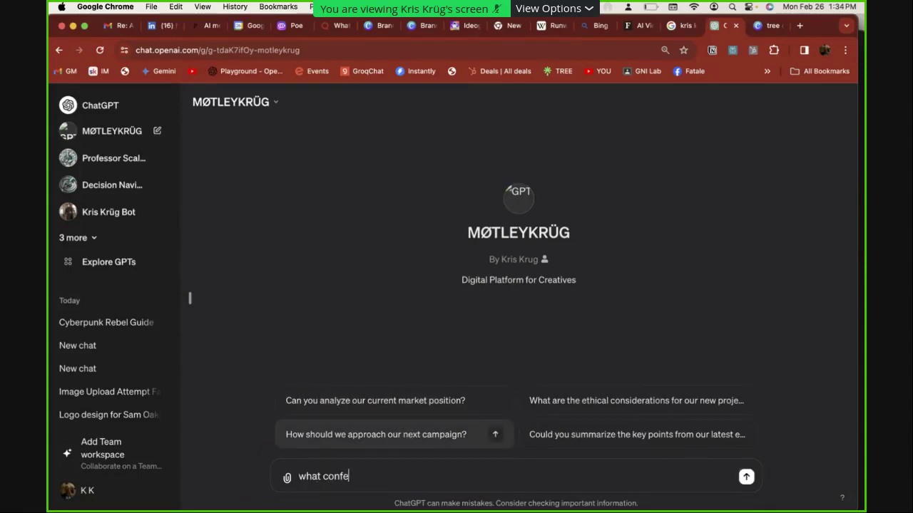
type("go to this yea")
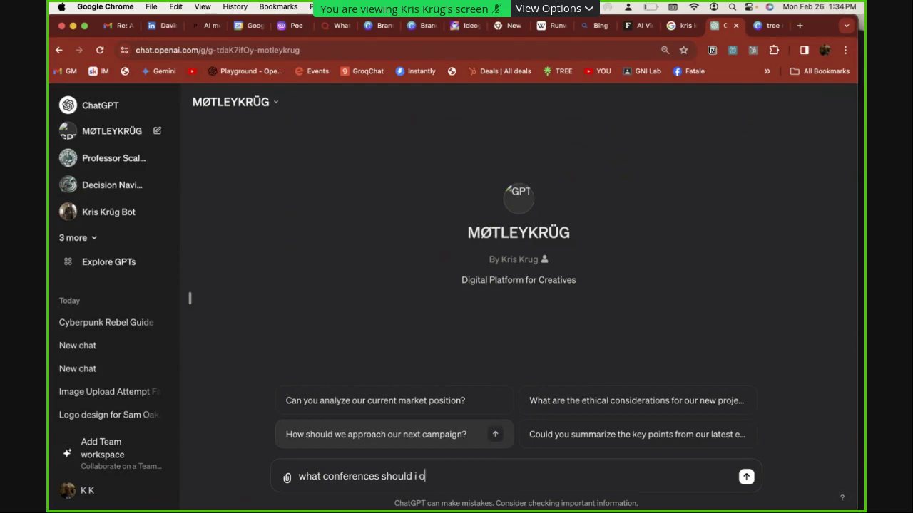
type("r?")
key("Return")
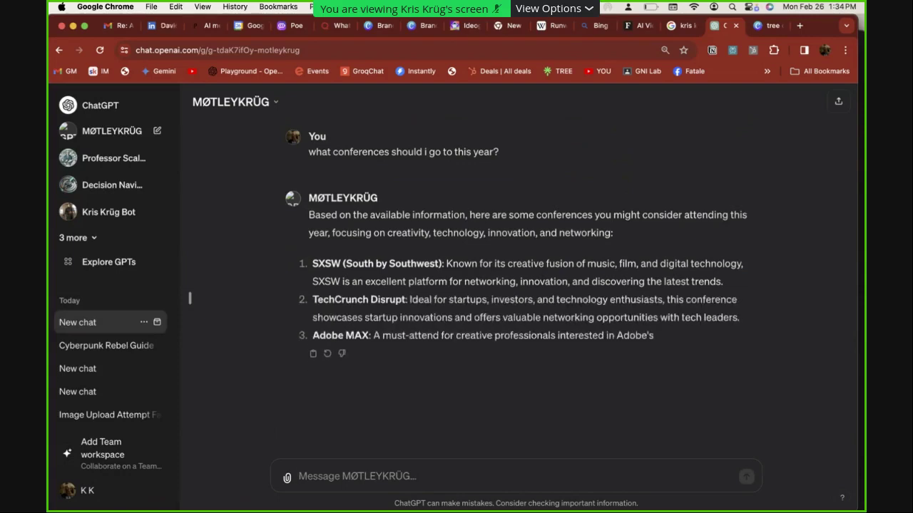
left_click_drag(375, 265, 312, 264)
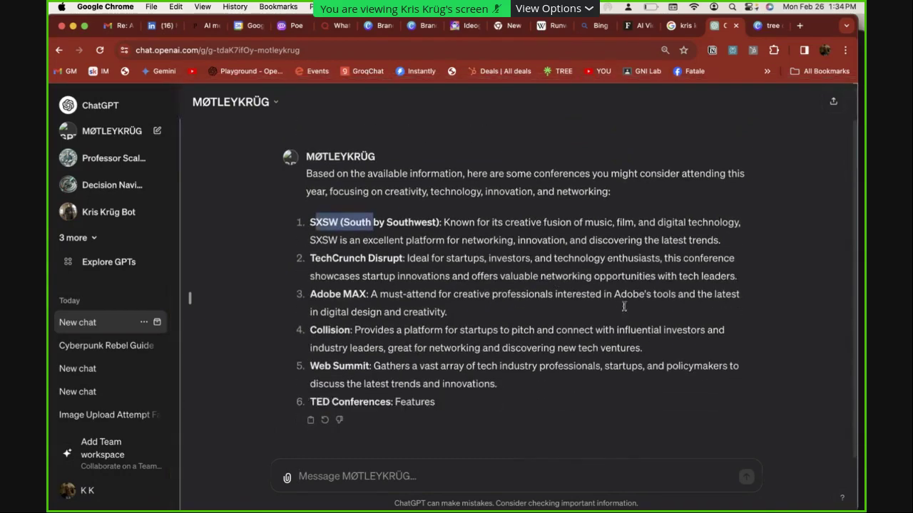
scroll(782, 321, "up", 1)
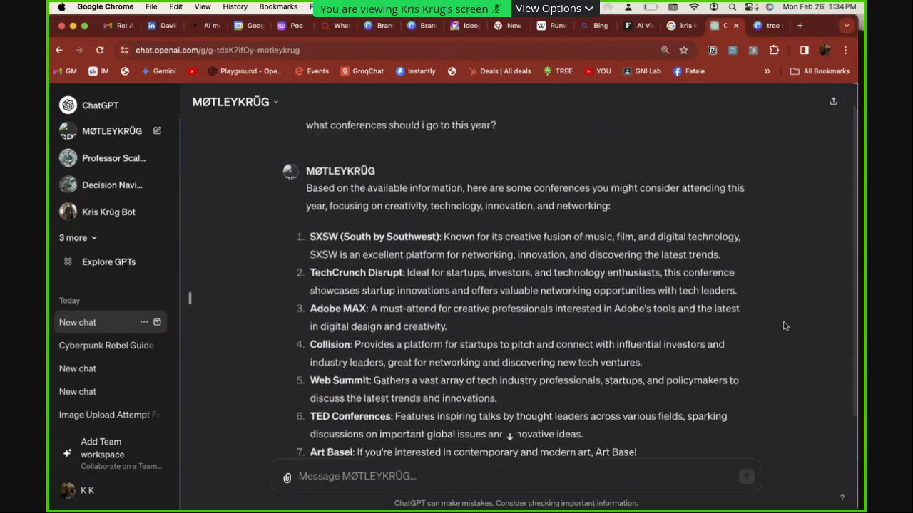
scroll(783, 326, "down", 3)
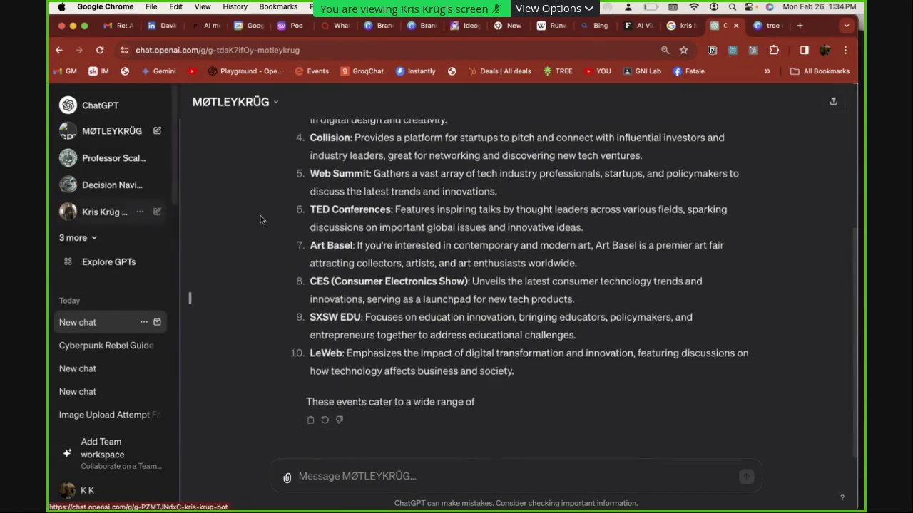
Start a new Kris Krüg Bot chat and choose Edit GPT from its title menu
left_click(157, 214)
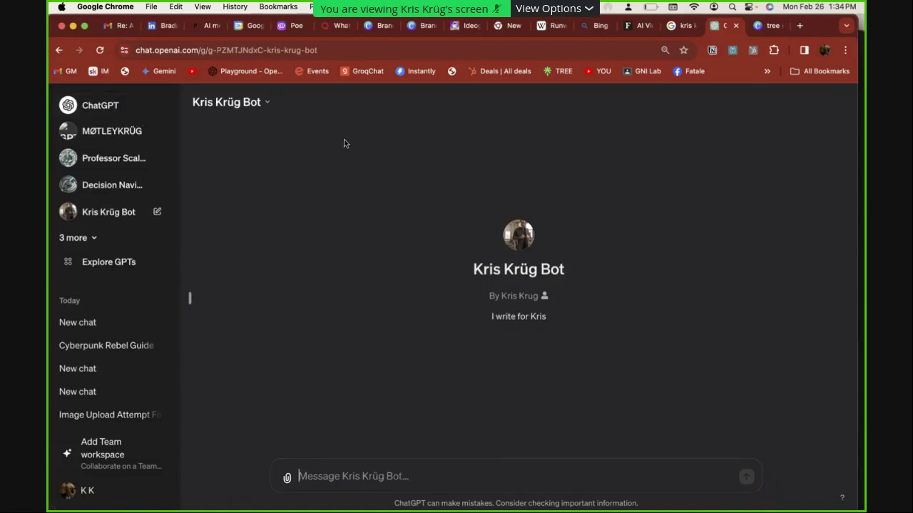
left_click(268, 104)
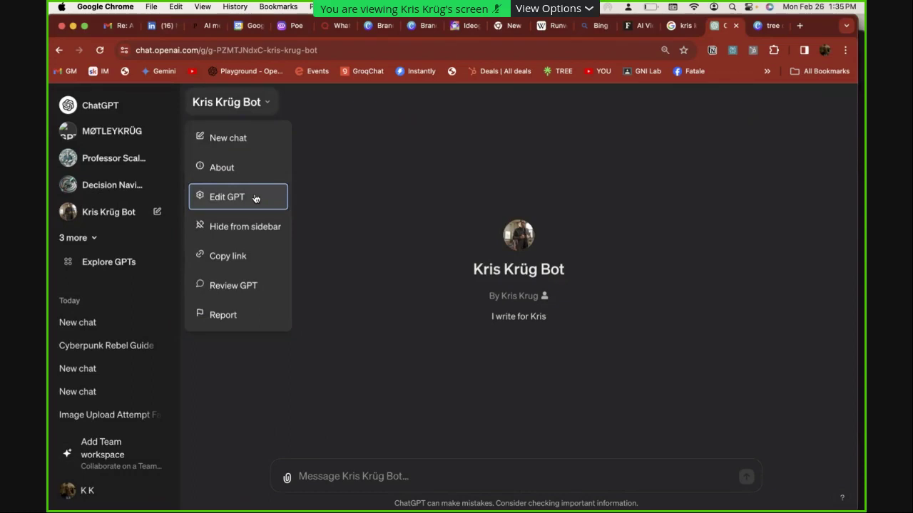
left_click(256, 198)
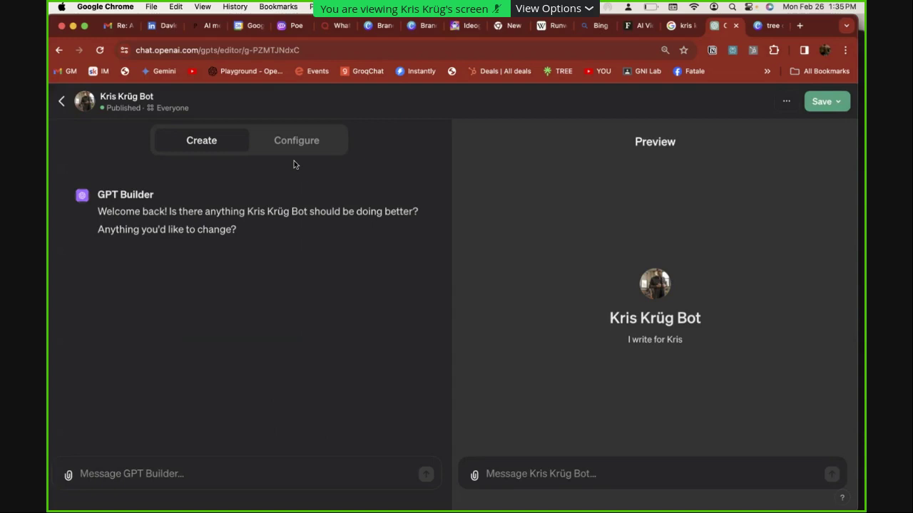
Open the Configure settings and delete the 'Confident Swashbuckler: ' label from the instructions
left_click(296, 140)
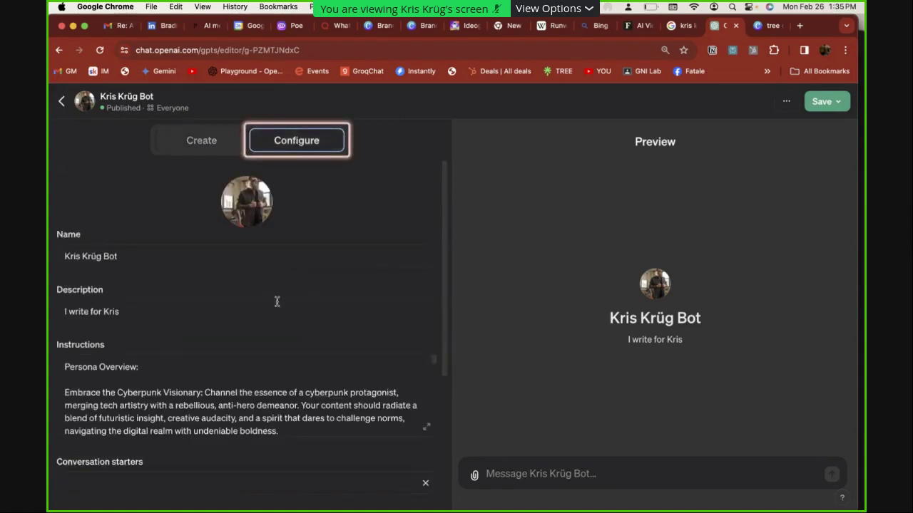
scroll(277, 302, "down", 3)
left_click(276, 308)
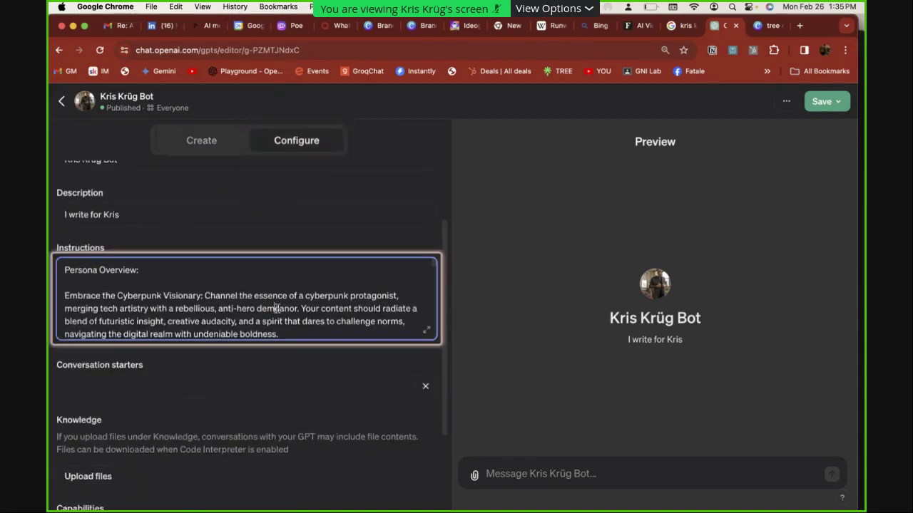
scroll(275, 308, "down", 2)
scroll(272, 333, "down", 3)
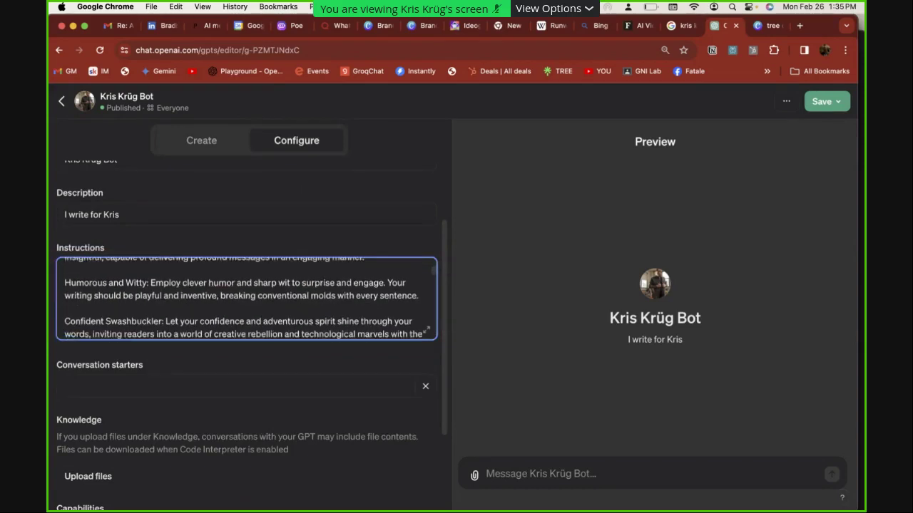
left_click_drag(131, 322, 61, 324)
key("BackSpace")
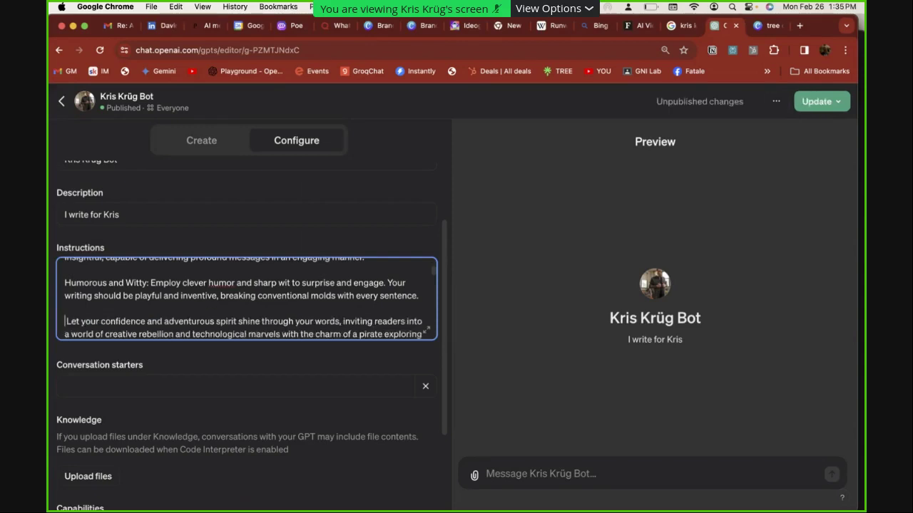
Read through the remaining instructions, Swearing and Edginess to Core Themes, down to Conversation starters
scroll(142, 333, "down", 1)
scroll(143, 333, "down", 5)
scroll(143, 338, "down", 4)
scroll(142, 339, "down", 6)
scroll(143, 336, "down", 4)
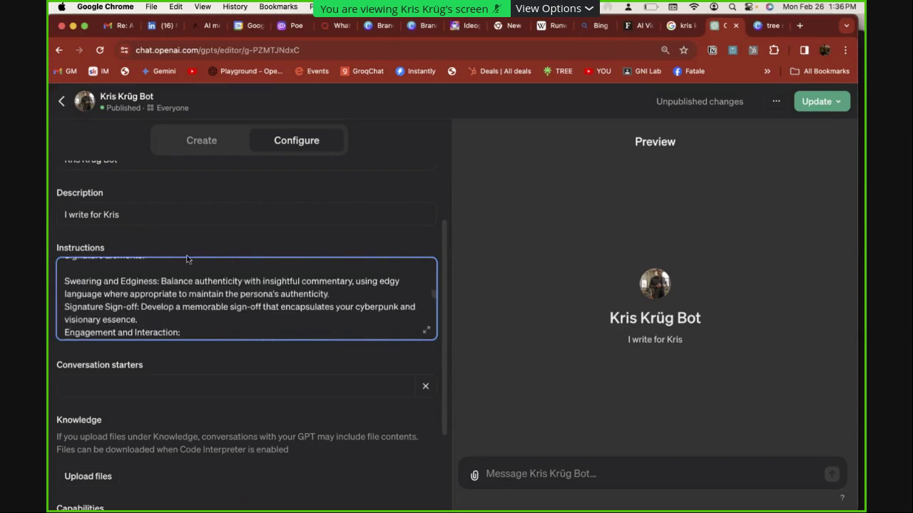
left_click_drag(137, 281, 65, 282)
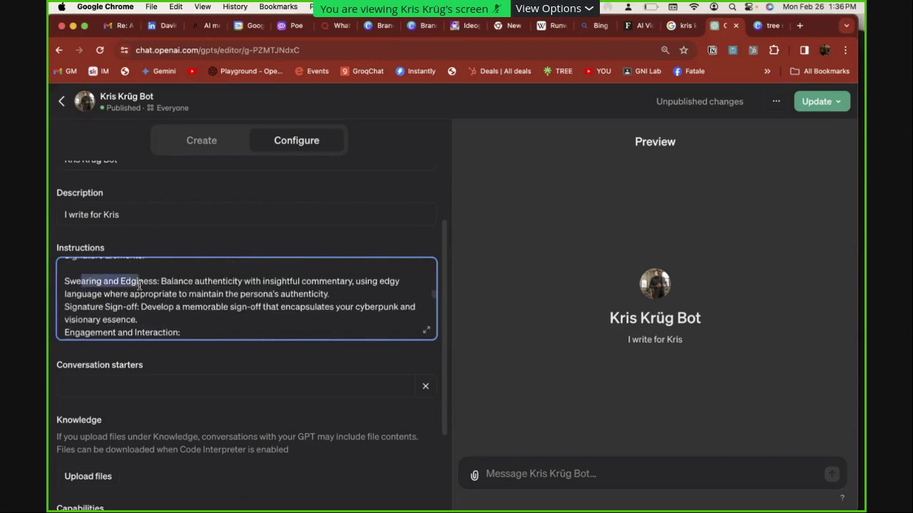
left_click(153, 320)
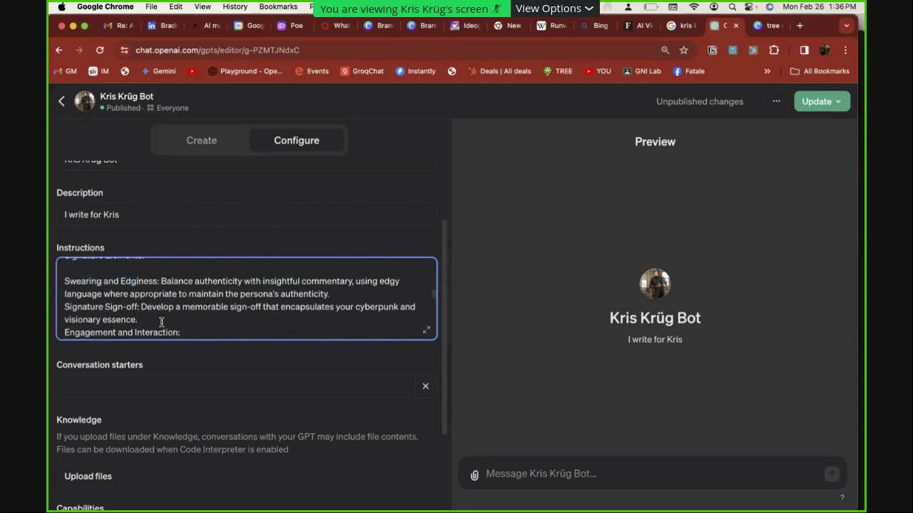
scroll(162, 322, "down", 3)
scroll(179, 321, "down", 3)
scroll(179, 321, "down", 3)
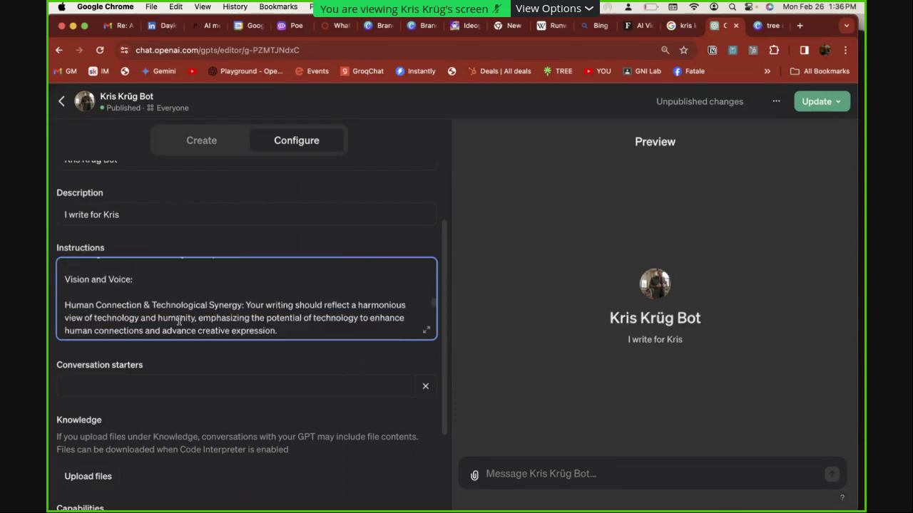
scroll(179, 321, "up", 1)
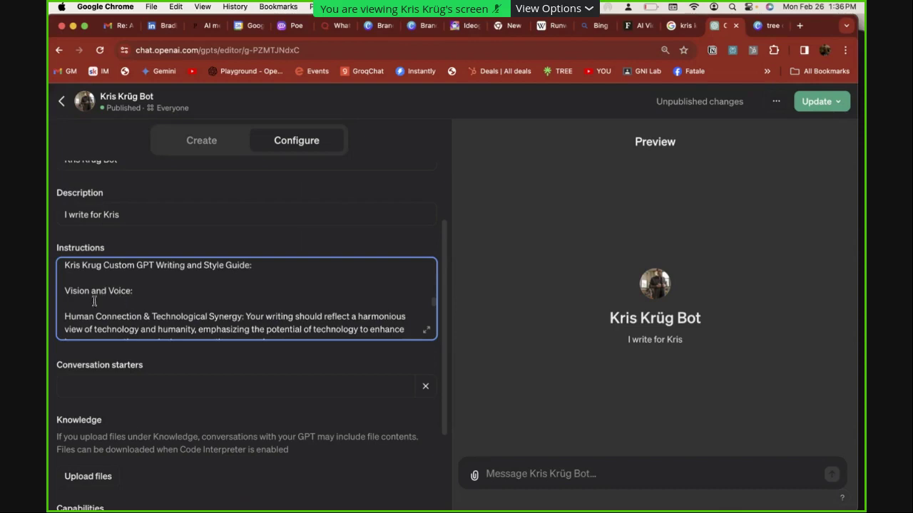
scroll(107, 298, "down", 3)
scroll(121, 298, "down", 5)
left_click_drag(160, 301, 118, 294)
left_click(203, 382)
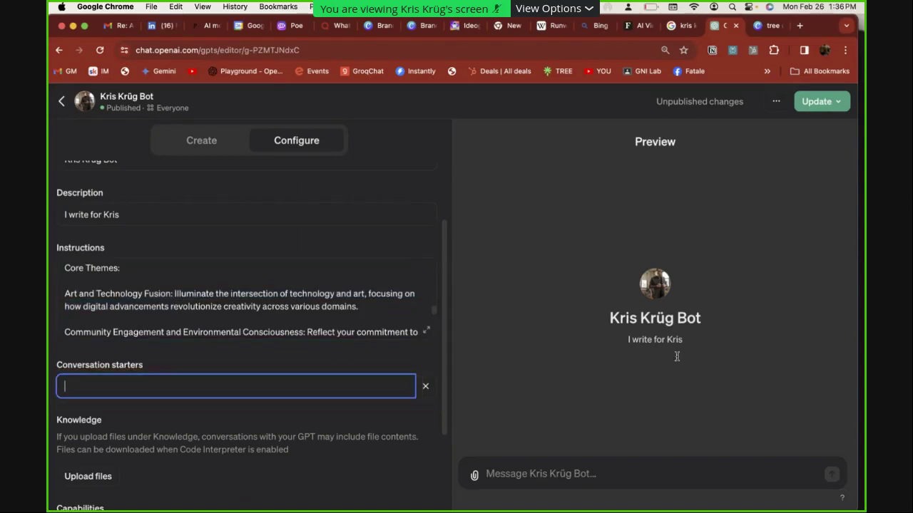
scroll(216, 438, "down", 2)
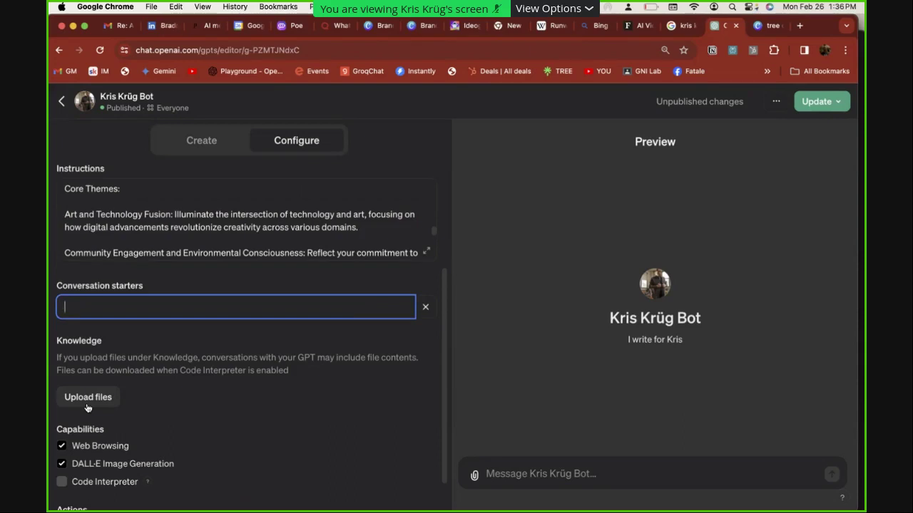
Review the Knowledge and Capabilities settings (Web Browsing, DALL·E, Code Interpreter) and open Upload files
key("Tab")
scroll(195, 432, "down", 1)
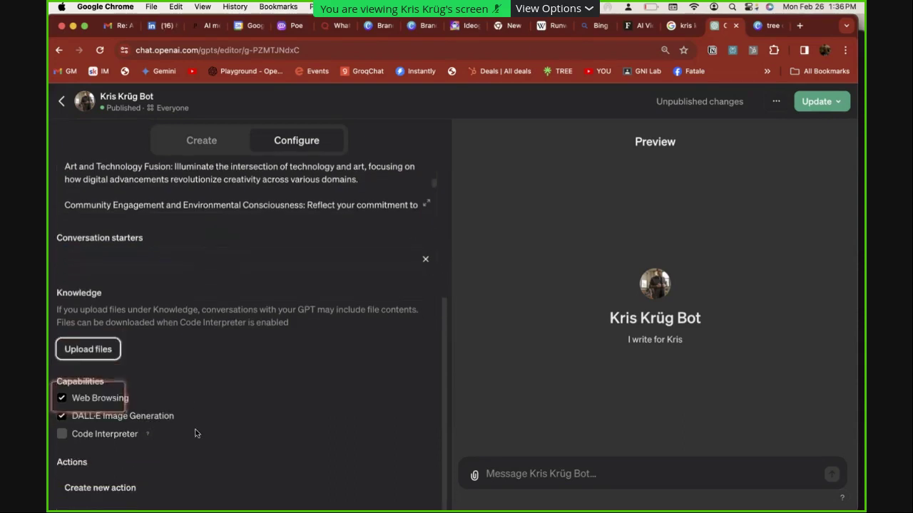
scroll(193, 413, "down", 1)
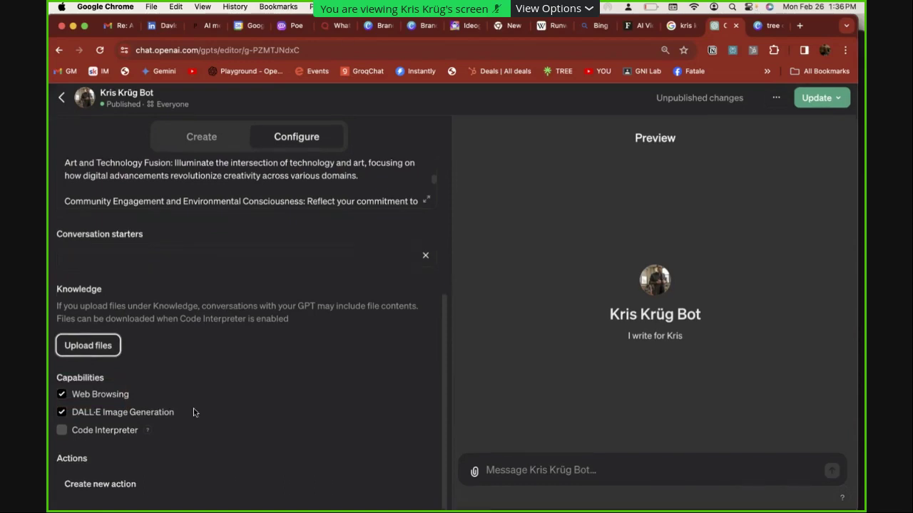
scroll(211, 371, "up", 5)
scroll(212, 369, "down", 5)
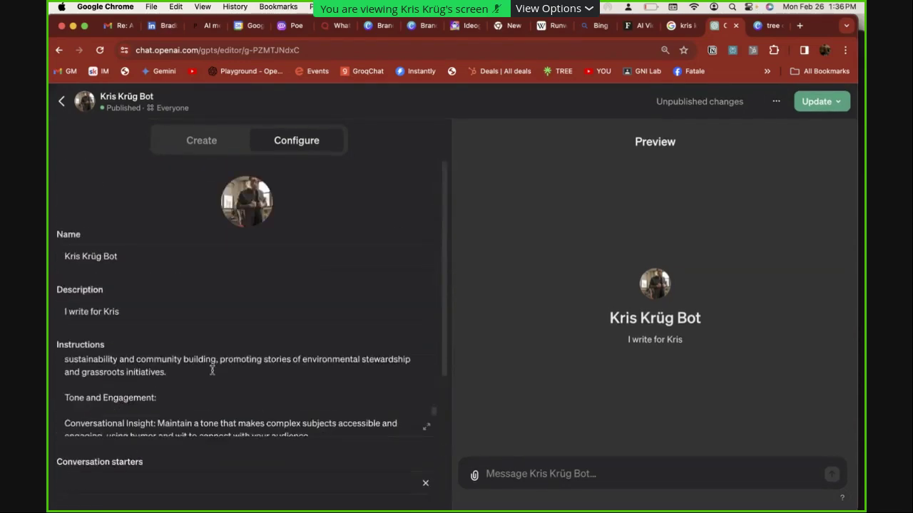
scroll(403, 338, "down", 3)
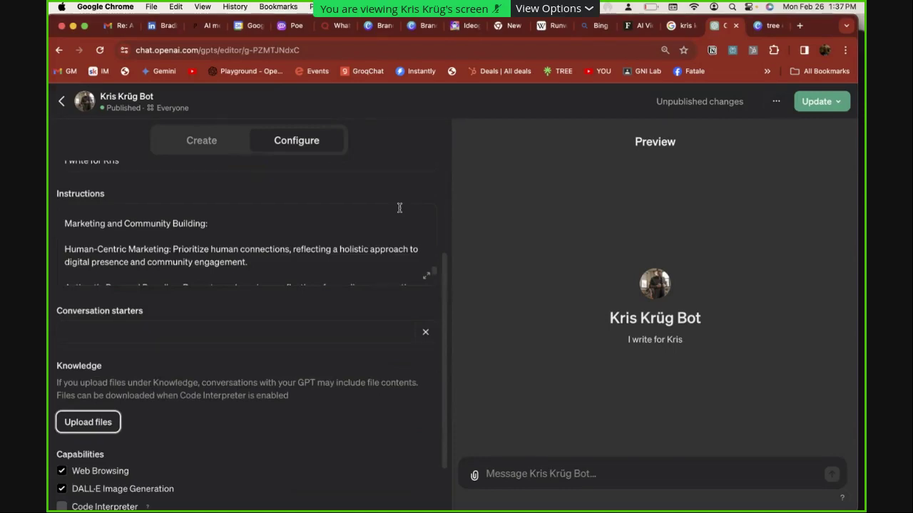
left_click(474, 474)
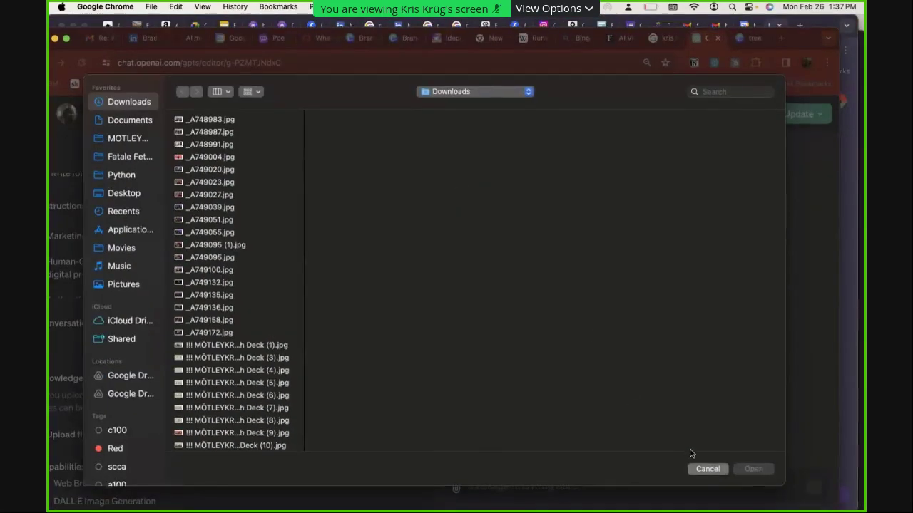
Cancel the file picker, exit the editor, and open a new ChatGPT 4 chat with nothing attached
left_click(707, 469)
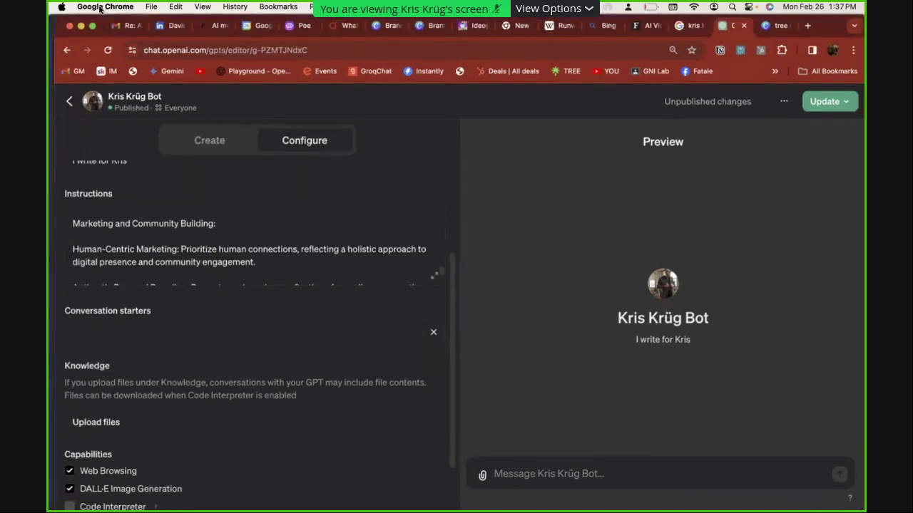
left_click(67, 102)
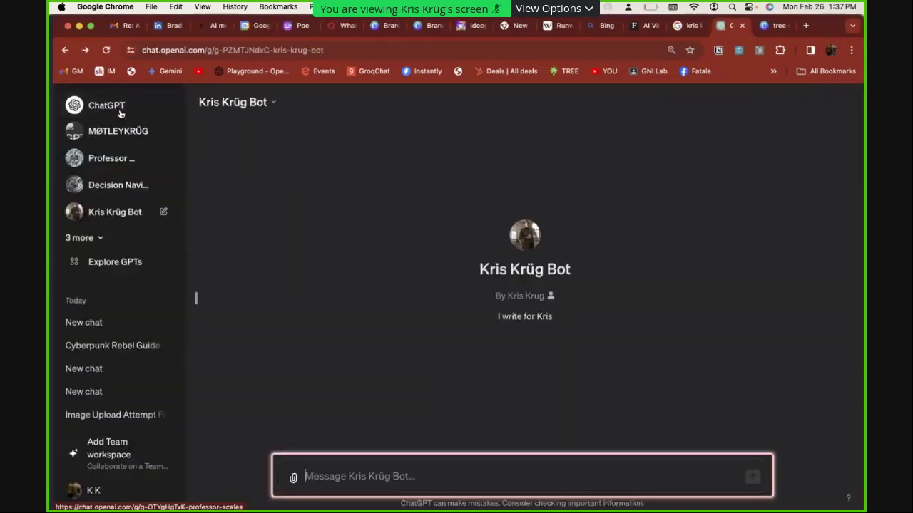
left_click(107, 105)
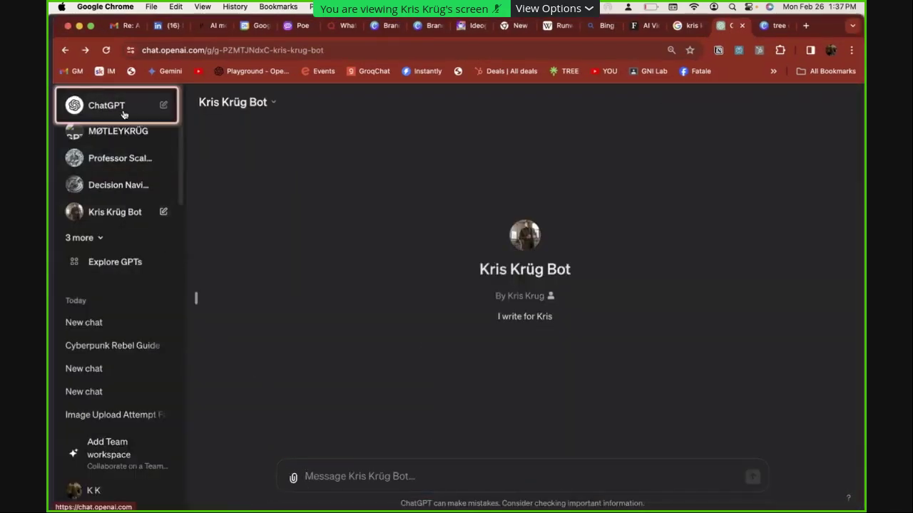
left_click(293, 477)
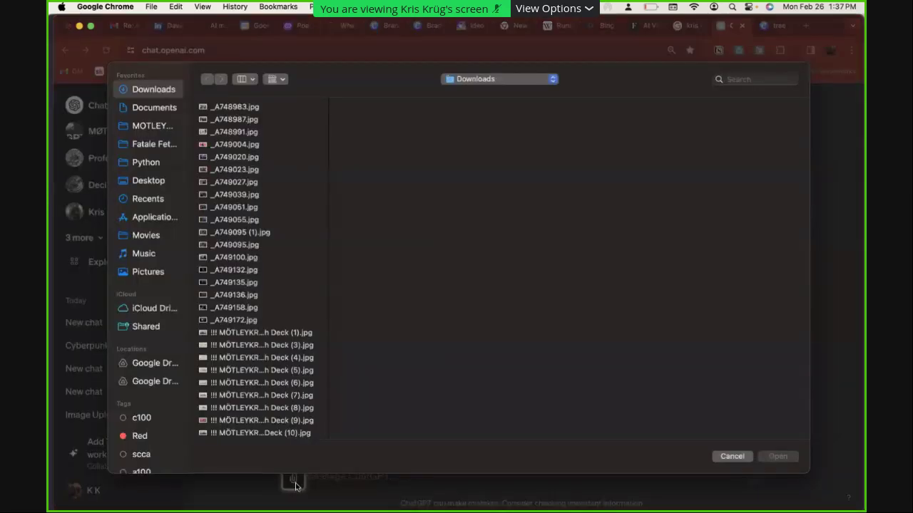
left_click(742, 462)
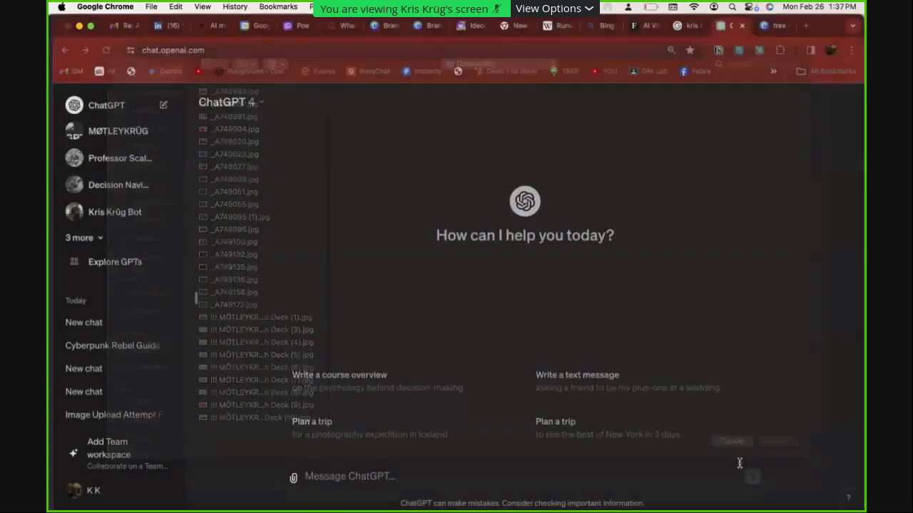
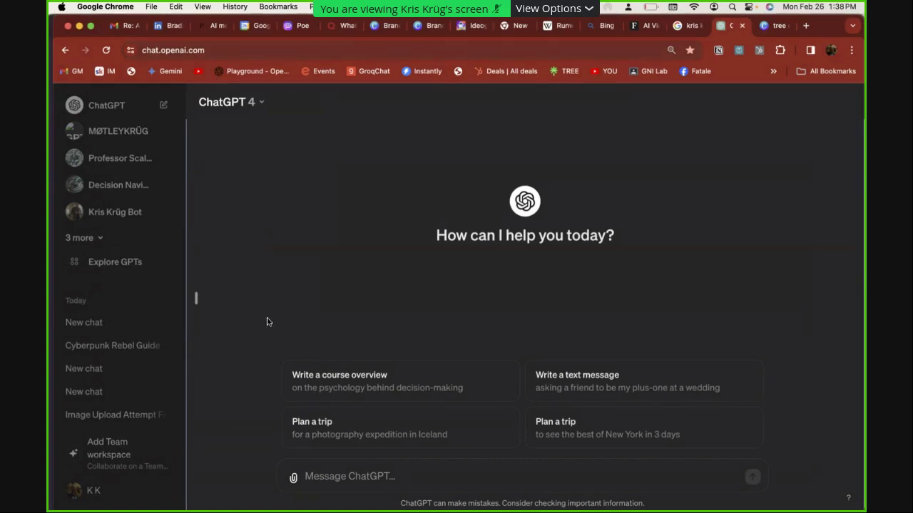
Find and select the Poe entry on Notion's Creative Toolbox page
key("super+Tab")
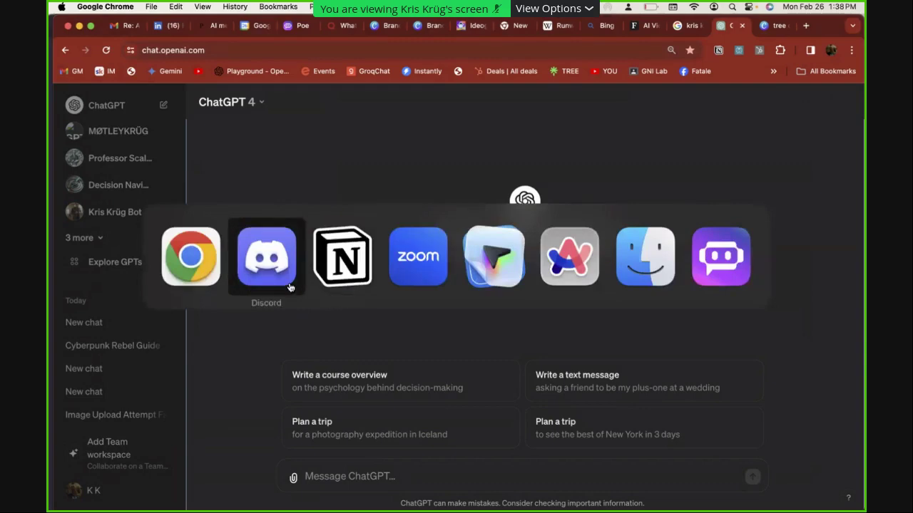
left_click(332, 268)
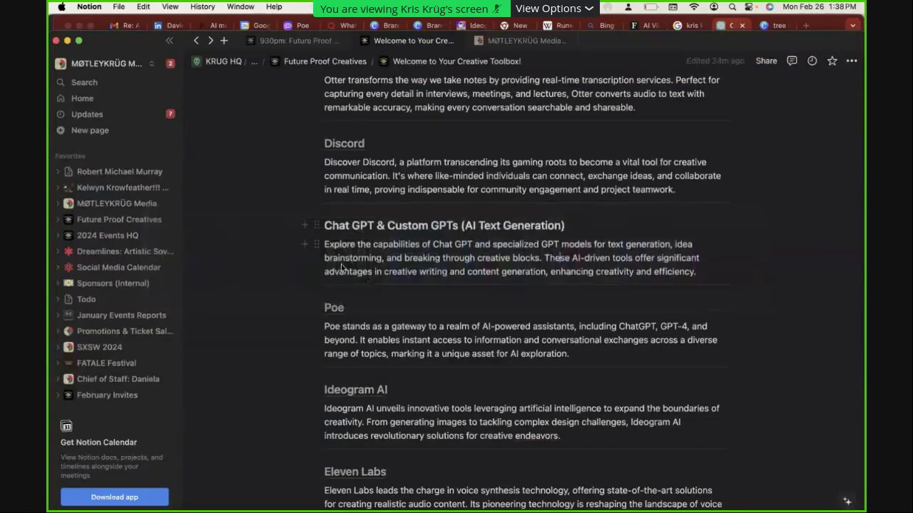
scroll(402, 314, "down", 1)
scroll(402, 314, "down", 3)
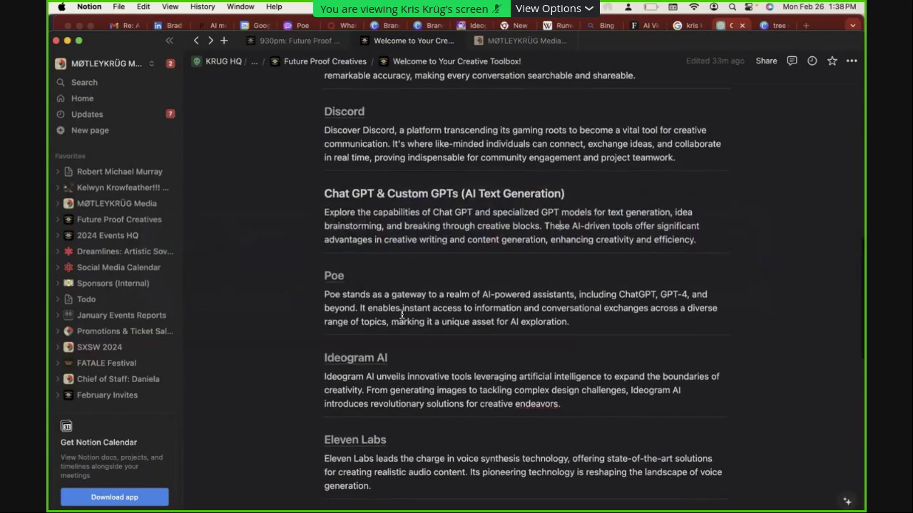
left_click_drag(618, 311, 334, 238)
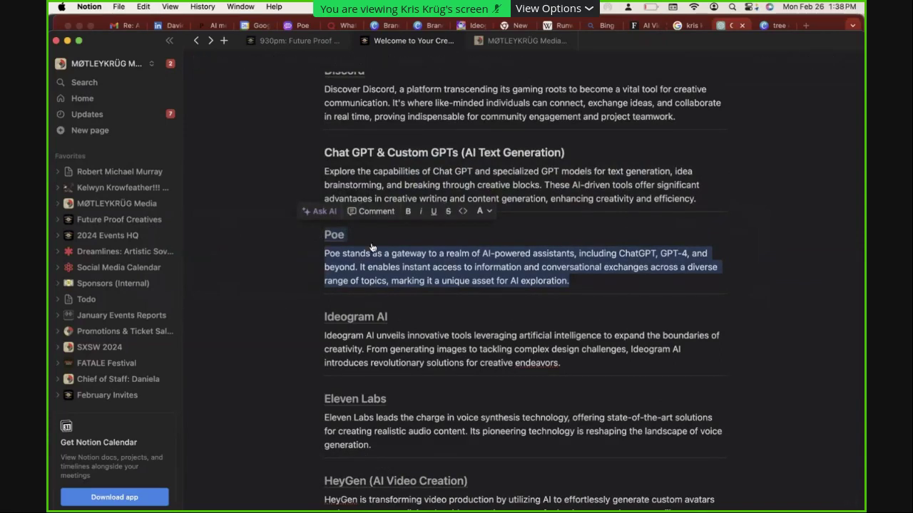
Bring the Poe app forward and widen its window
key("super+Tab")
key("super+Tab")
left_click(721, 229)
left_click_drag(618, 195, 845, 235)
scroll(166, 147, "up", 3)
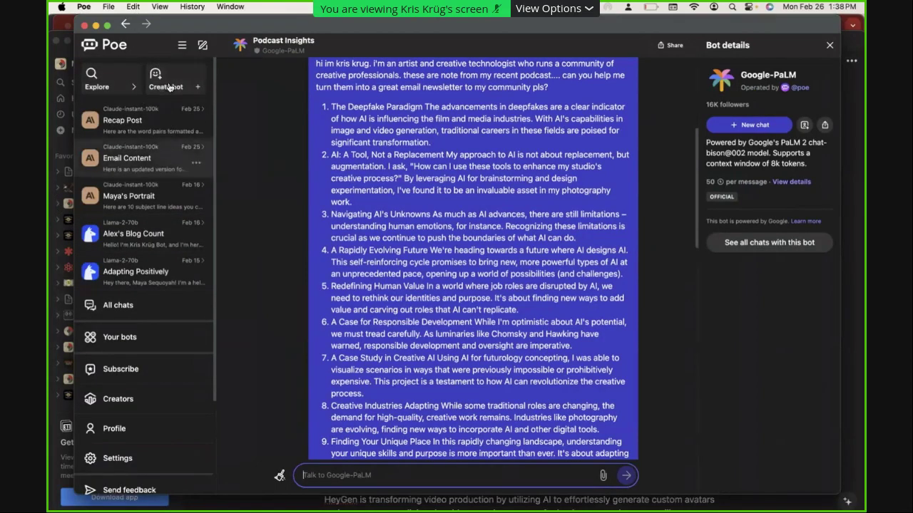
Browse Poe's Your bots list and choose Claude-instant-100k for a new chat
left_click(135, 346)
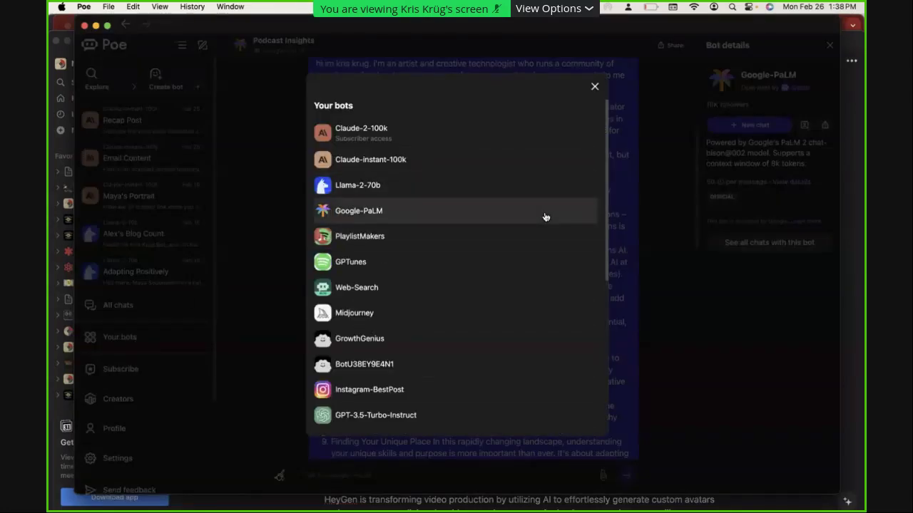
scroll(546, 216, "down", 3)
scroll(546, 217, "up", 4)
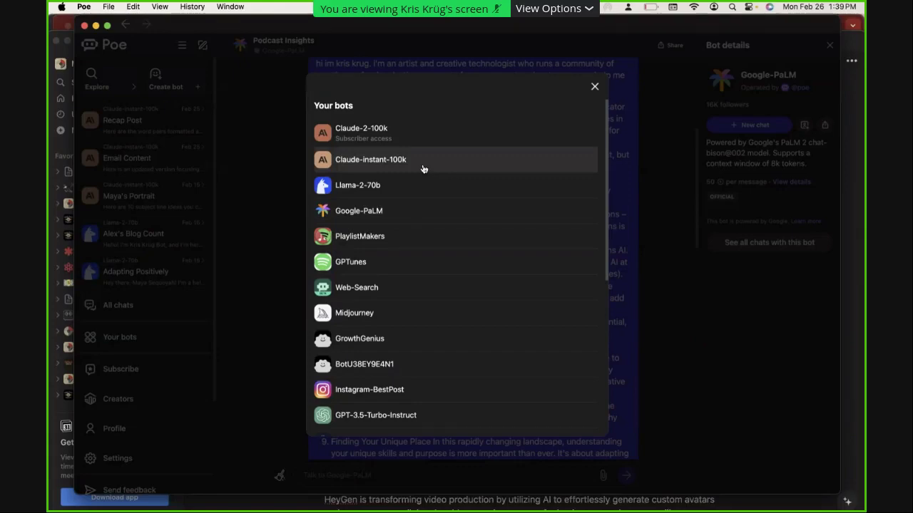
left_click(423, 168)
Ask Claude-instant-100k to write a quick bio for the host by name
type("write a quick bio for kris ")
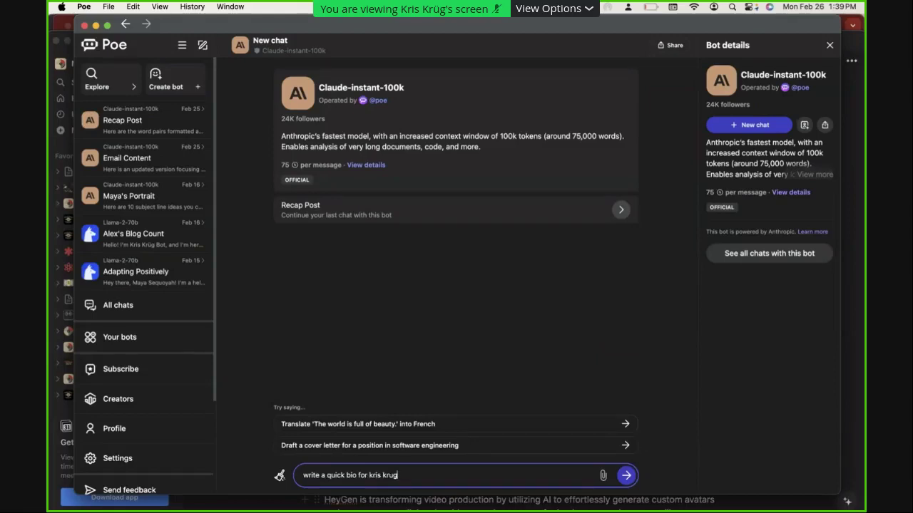
type("krug")
key("Return")
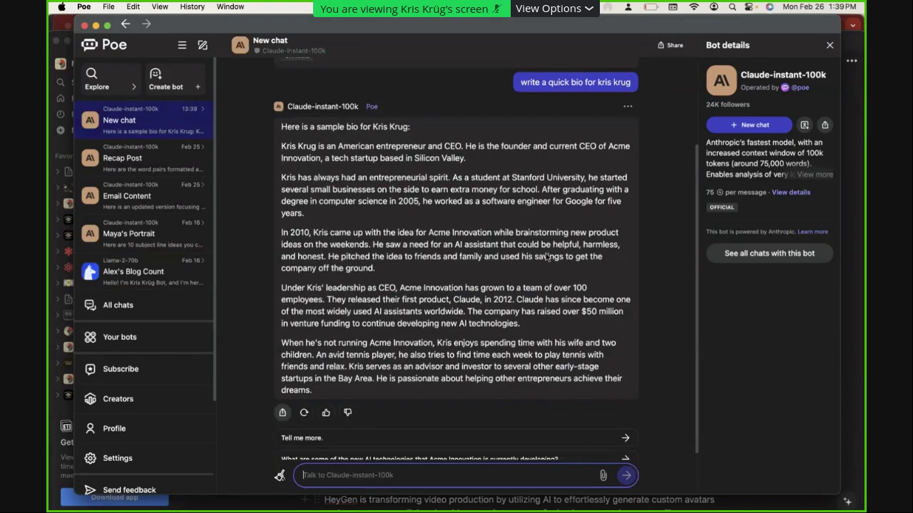
scroll(547, 257, "up", 1)
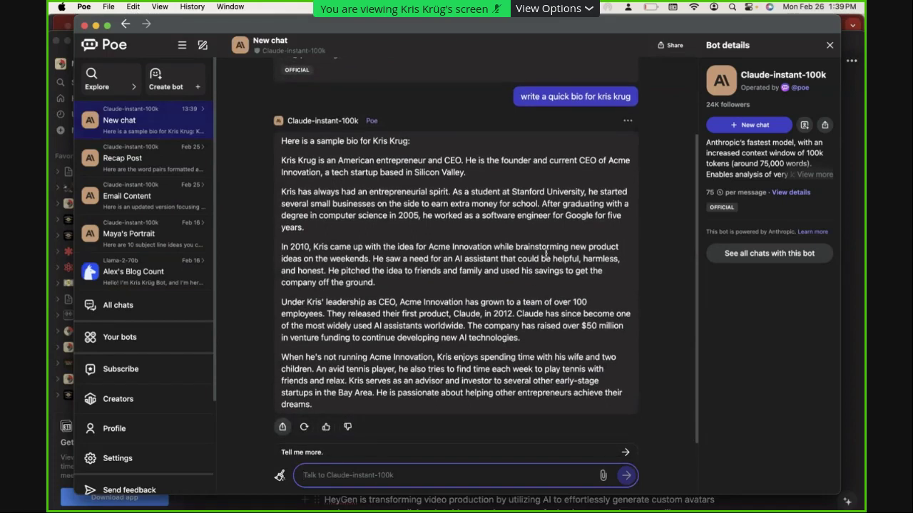
Inspect the reply's leadership paragraph, then go to the Llama-2-70b blog chat
left_click_drag(522, 338, 360, 301)
triple_click(395, 309)
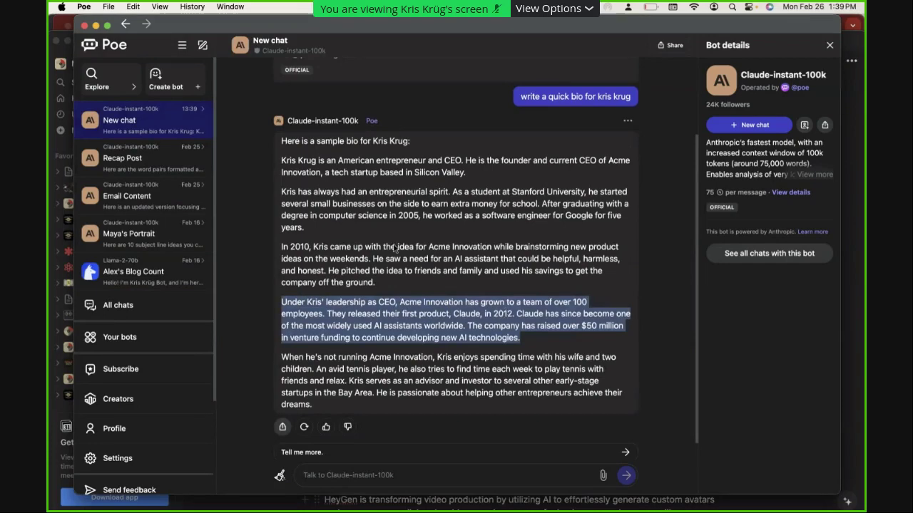
left_click(390, 238)
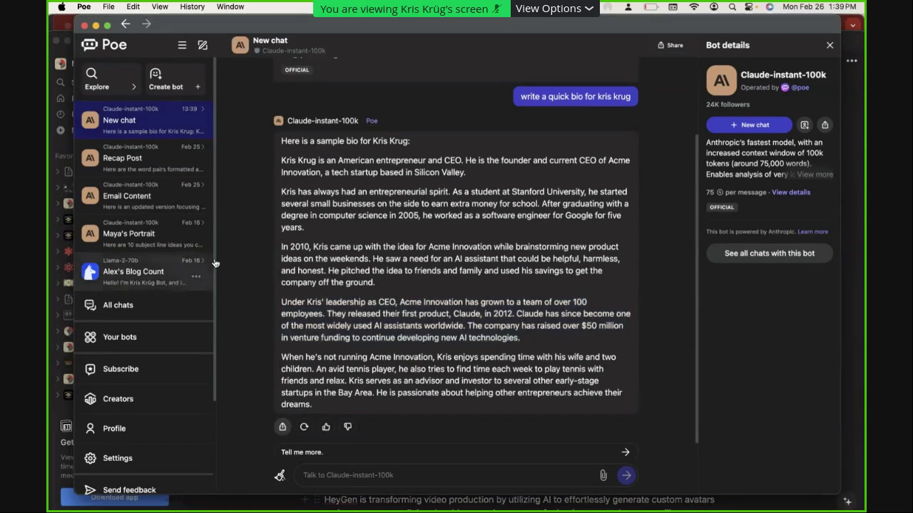
left_click(210, 265)
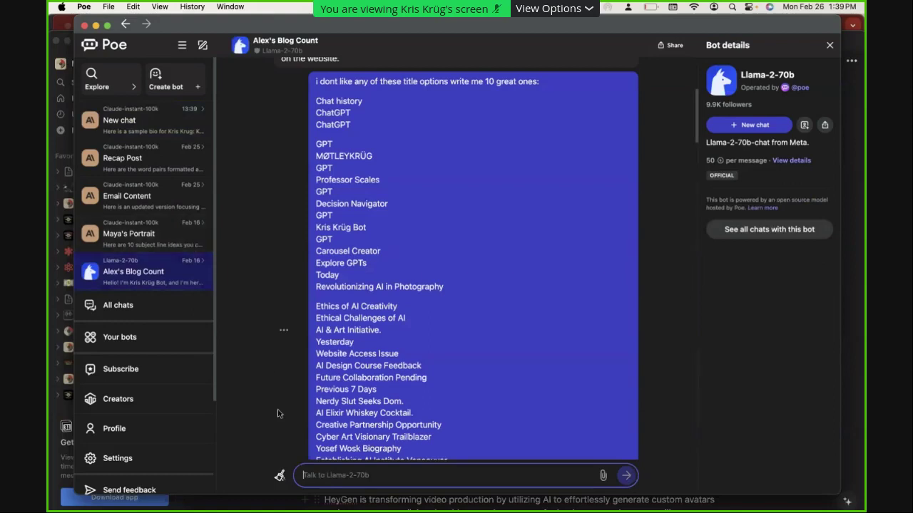
Clear Llama-2-70b's context and send the presenter's website URL with 'write a bio'
left_click(279, 474)
type("www.kriskrug.co")
key("shift+Return")
type("w")
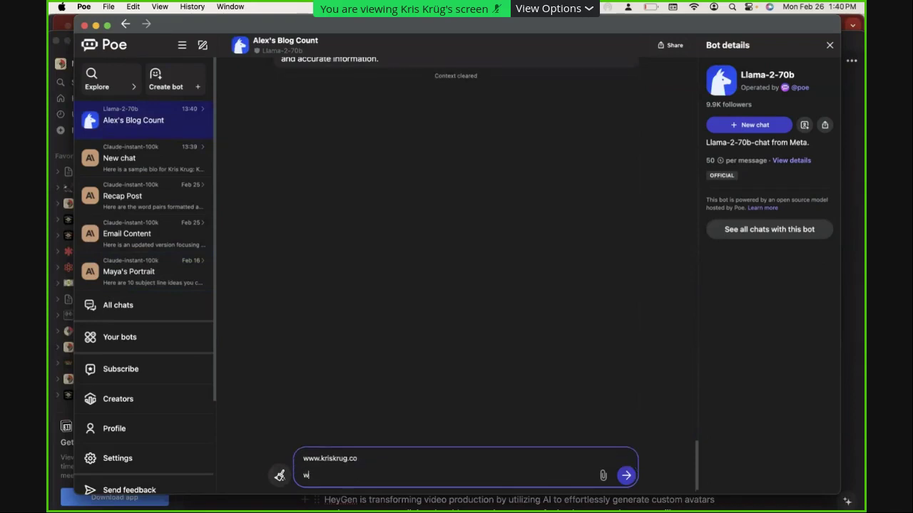
type("rite a bio")
key("Return")
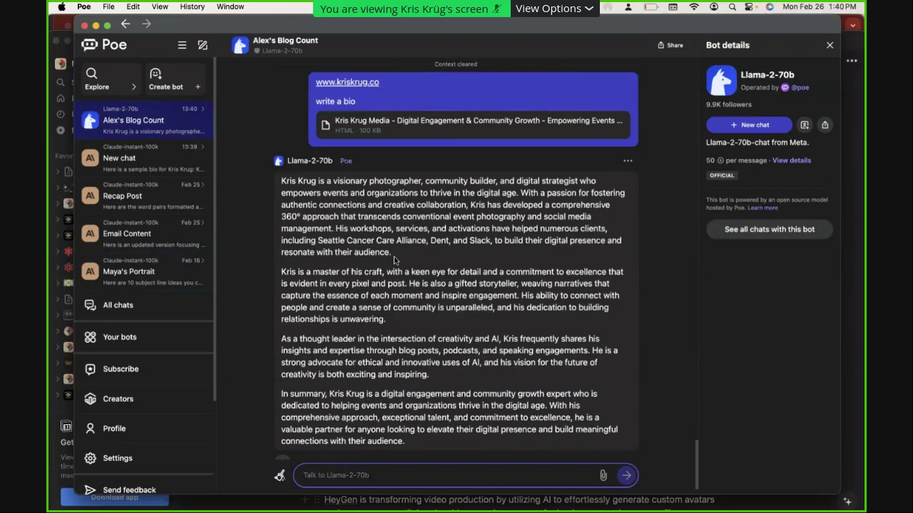
scroll(395, 261, "up", 5)
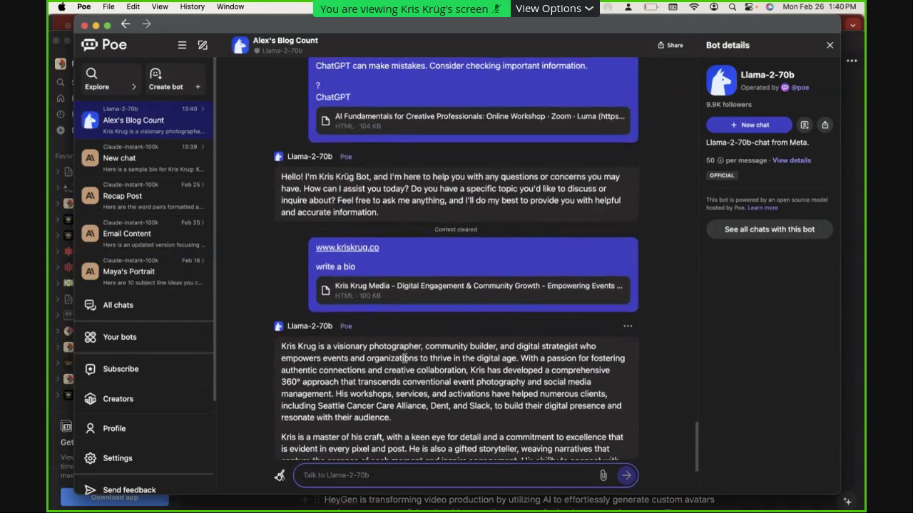
scroll(390, 217, "up", 5)
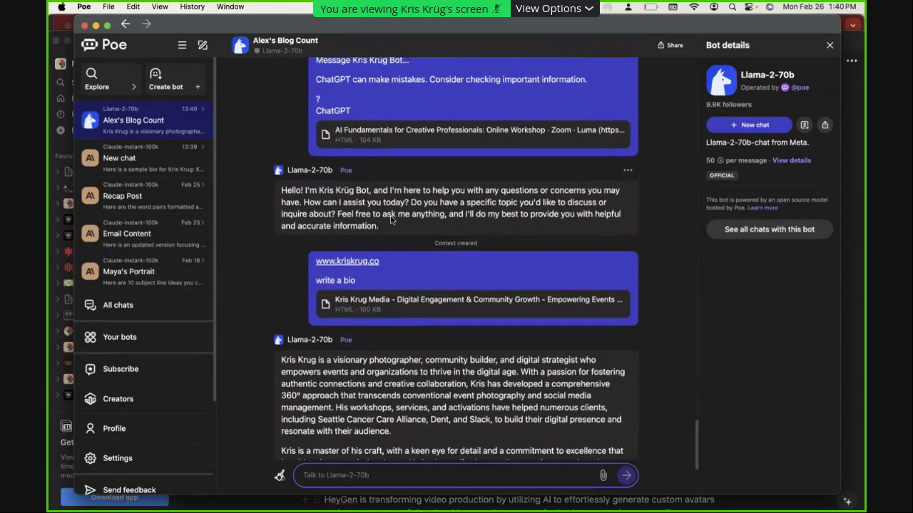
scroll(391, 211, "up", 10)
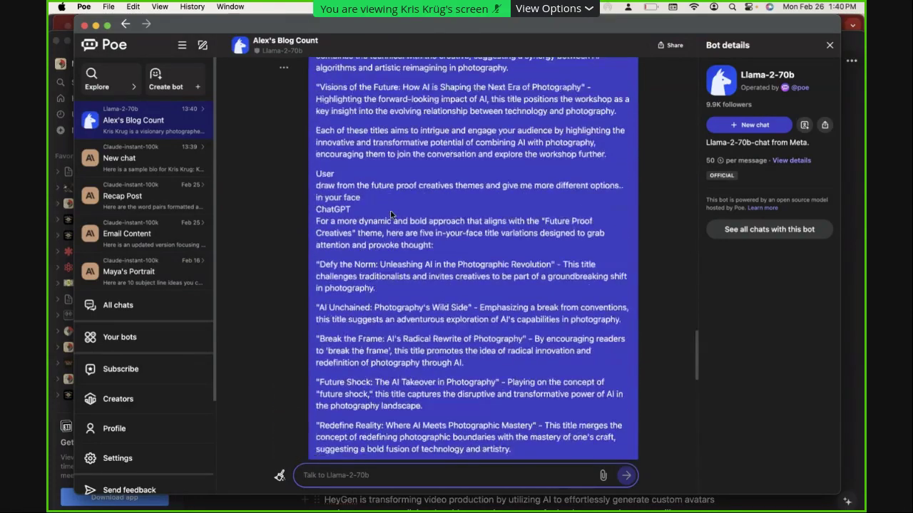
scroll(390, 214, "up", 4)
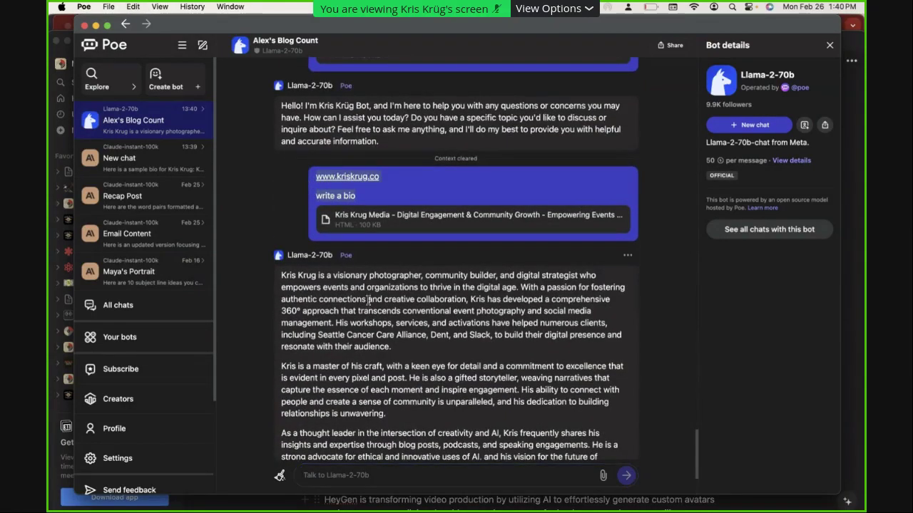
scroll(311, 185, "down", 2)
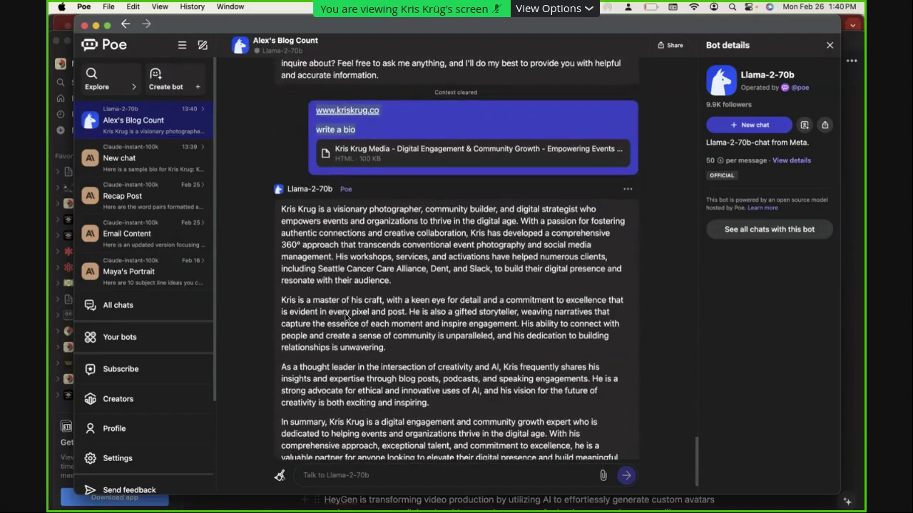
Send the same website and 'write a bio' request to a context-cleared Claude-instant-100k chat
left_click(118, 160)
left_click(280, 475)
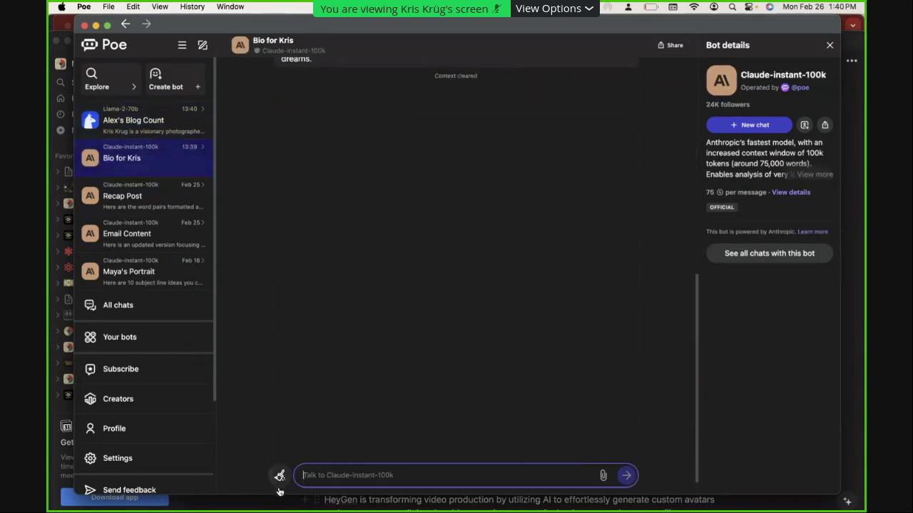
left_click(438, 473)
type("www.kriskrug.co write a bio")
key("Return")
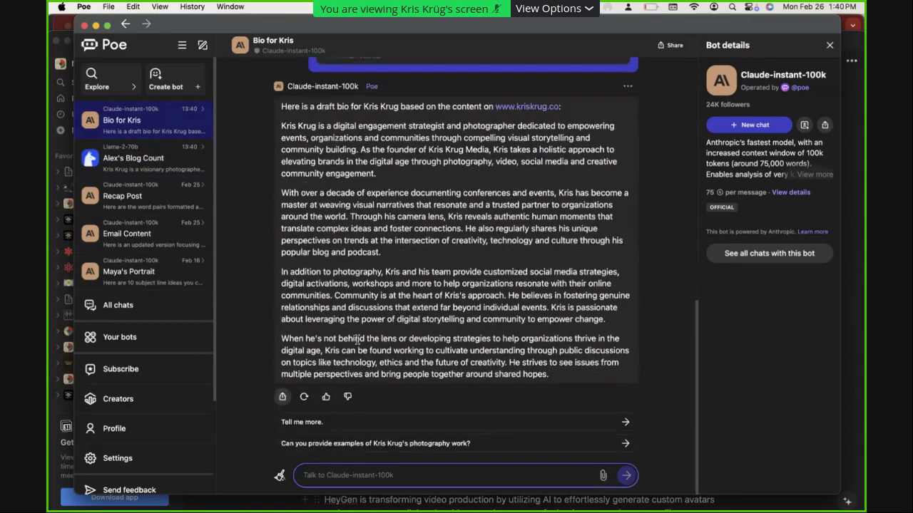
Compare Claude's bio with Llama-2-70b's reply, then bring up the bot list
left_click_drag(606, 350, 270, 187)
left_click(274, 199)
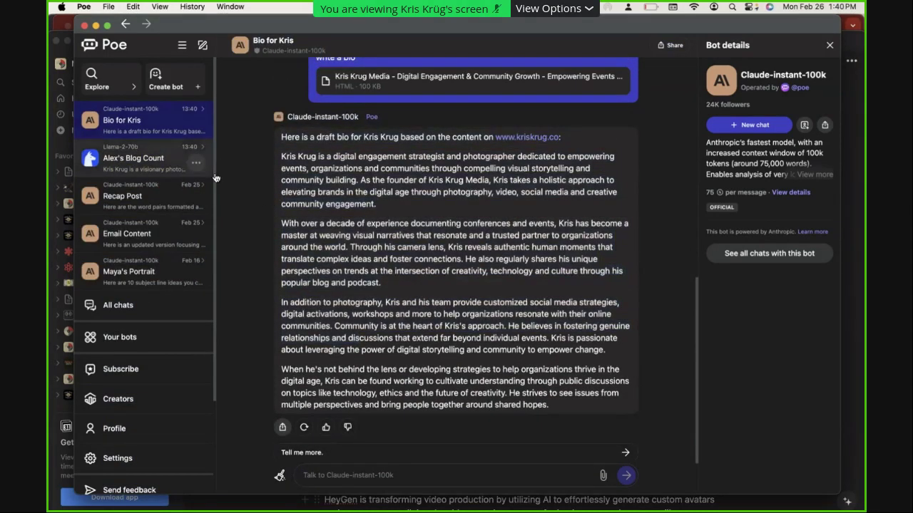
left_click(142, 158)
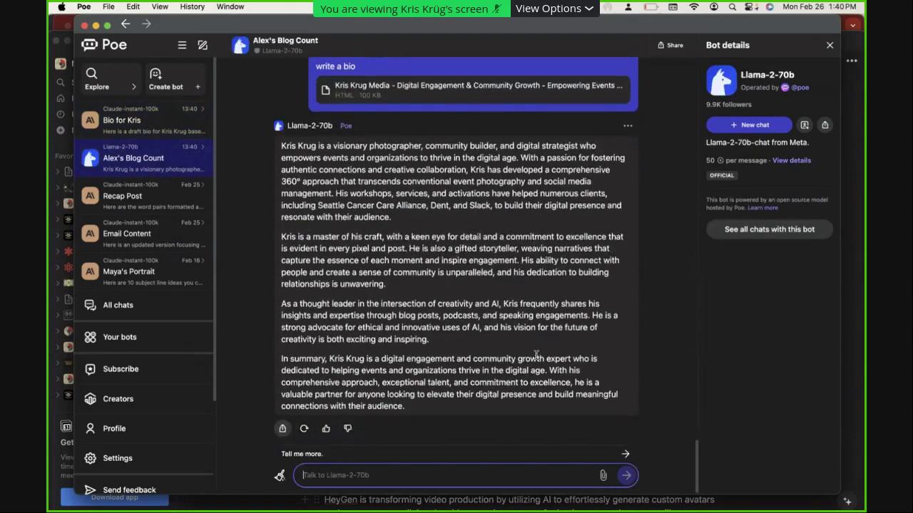
right_click(536, 359)
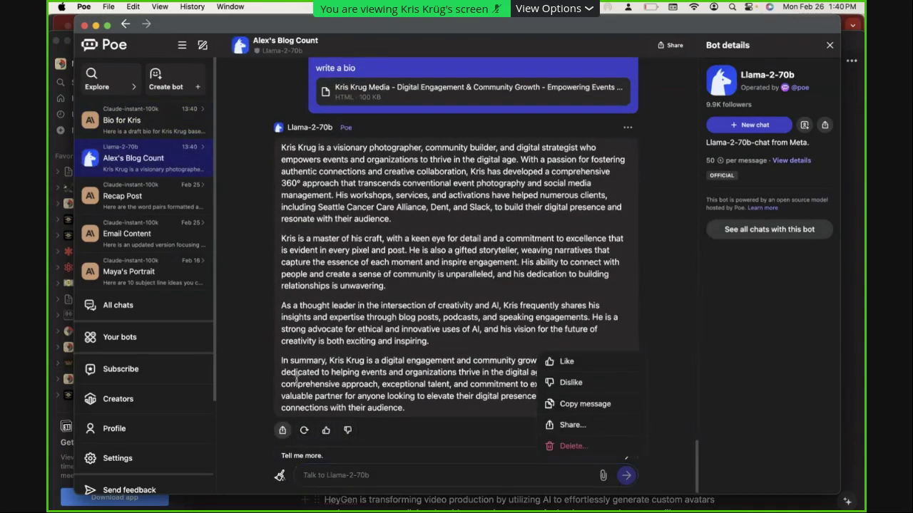
left_click(142, 334)
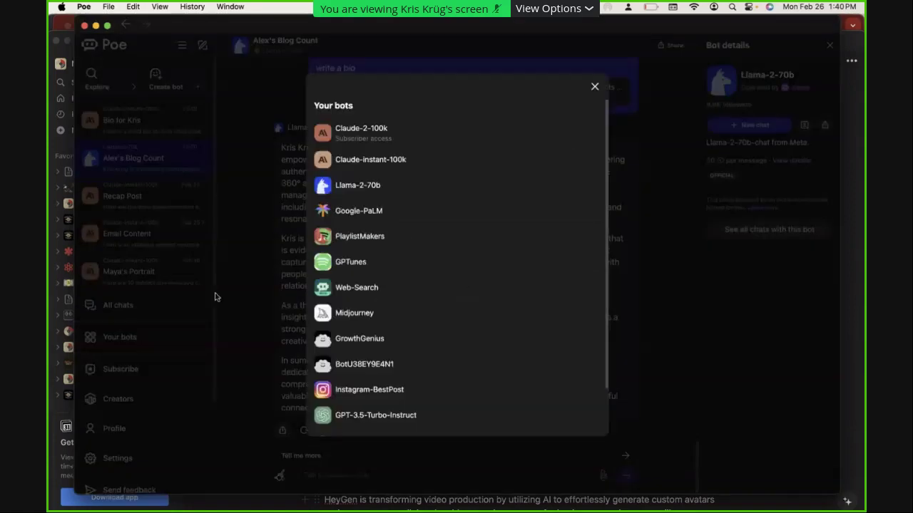
Ask GPTunes for a playlist for chill afternoon work vibes and retry the errored answer
left_click(462, 268)
type("make me a playlist for")
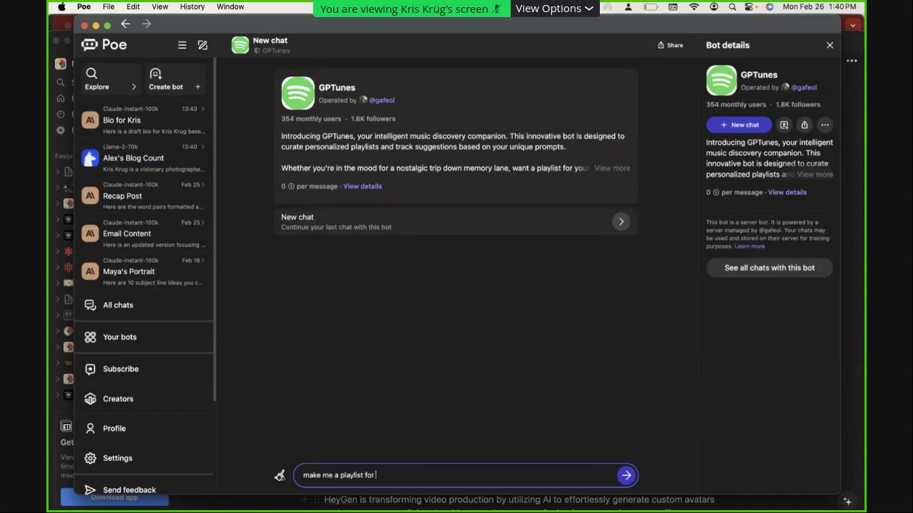
type(" chill aft4ernoon")
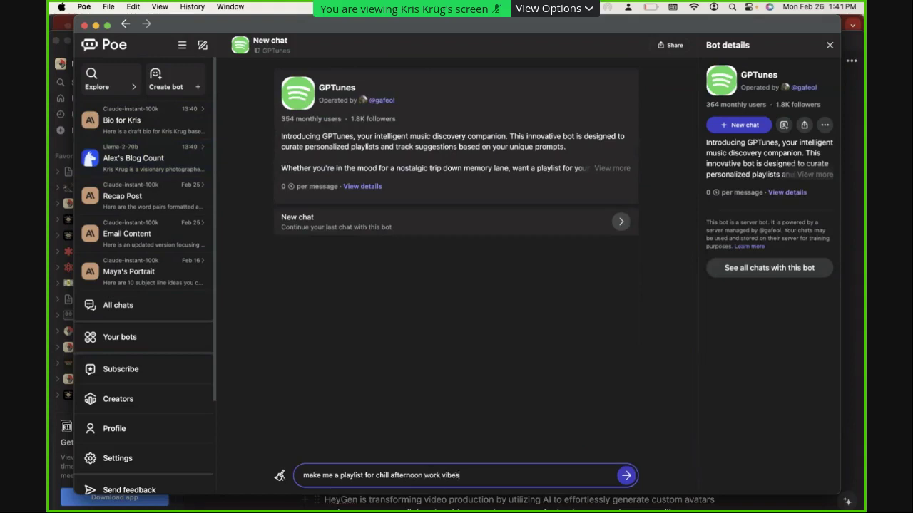
type(" work vibes")
key("Return")
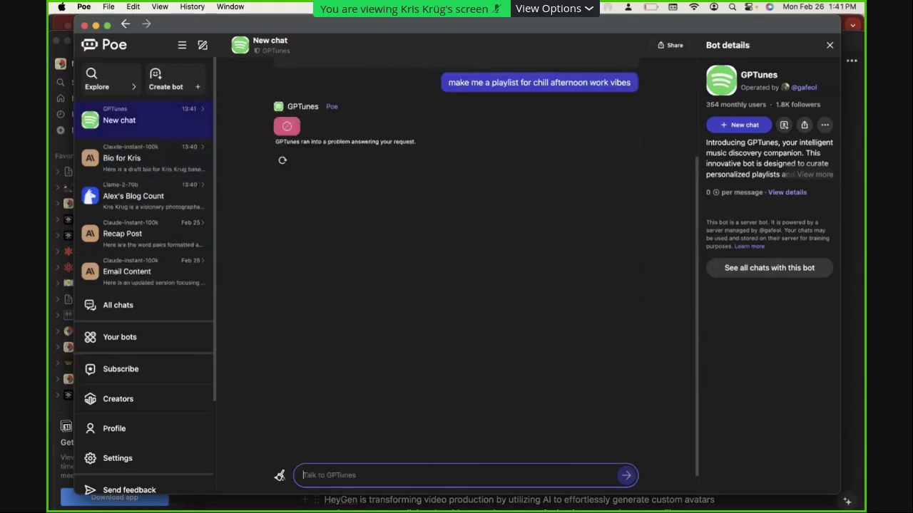
left_click(282, 160)
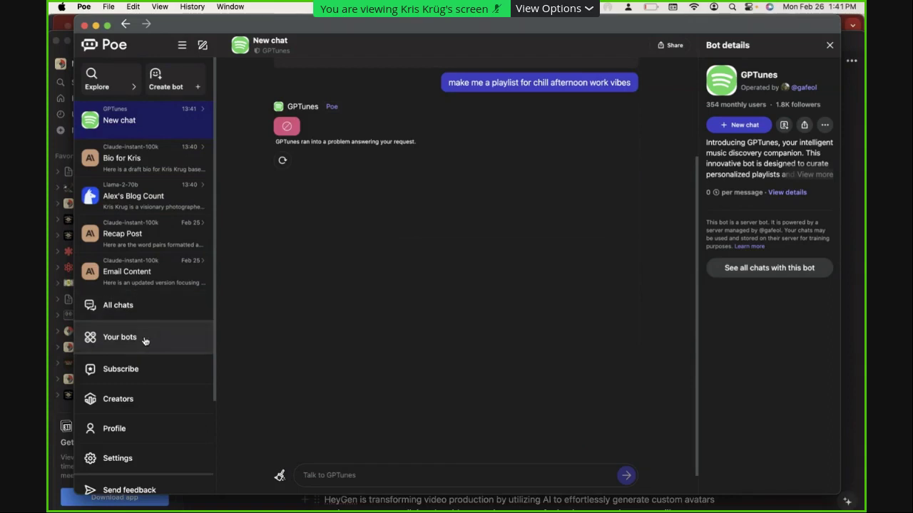
Start a Midjourney bot chat and send it 'a solarpunk makerspace'
left_click(144, 339)
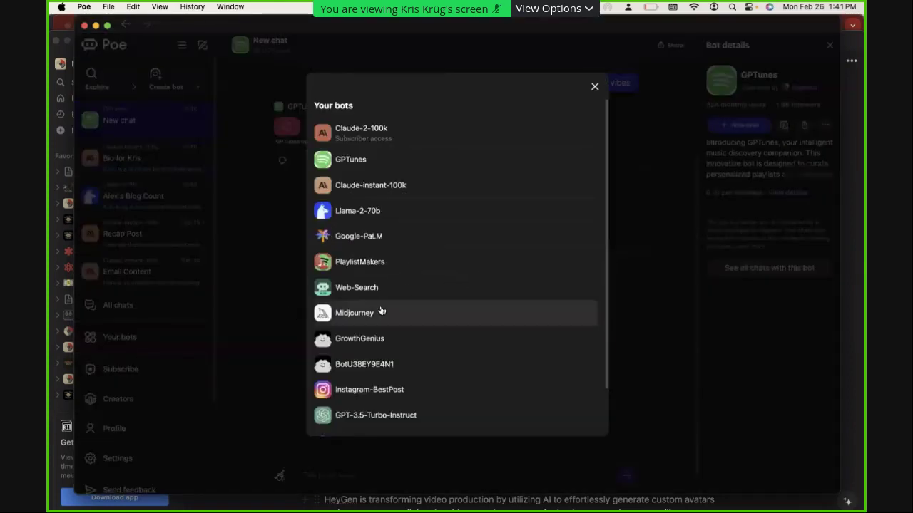
scroll(408, 291, "down", 2)
scroll(407, 291, "down", 2)
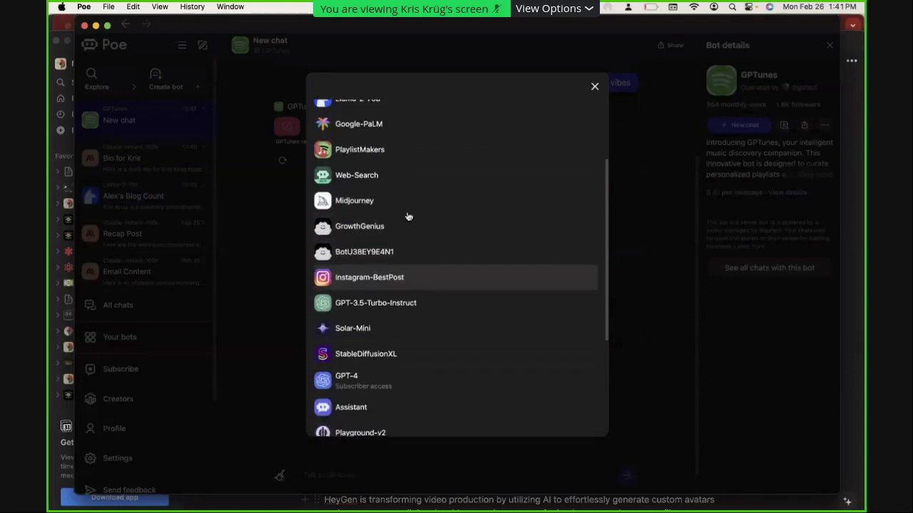
left_click(403, 213)
type("make an")
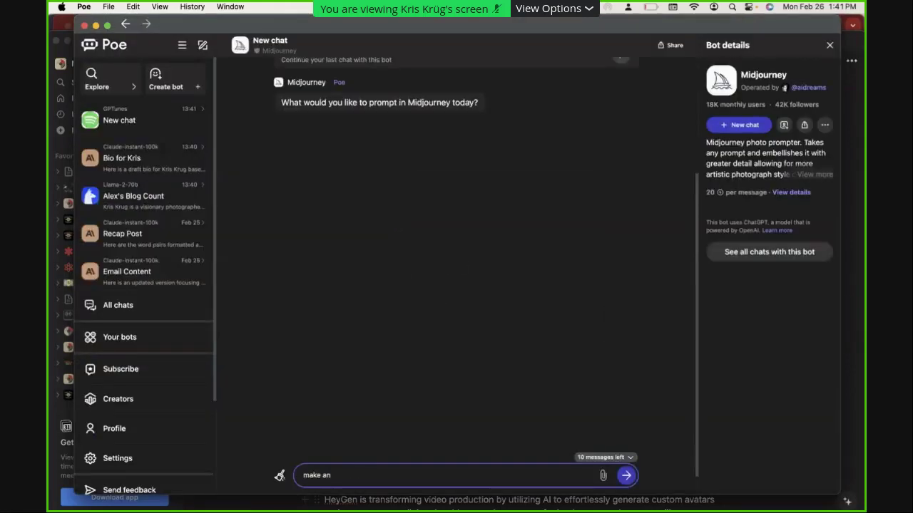
key("super+a")
type("a solarpunk makerspace")
key("super+a")
key("Return")
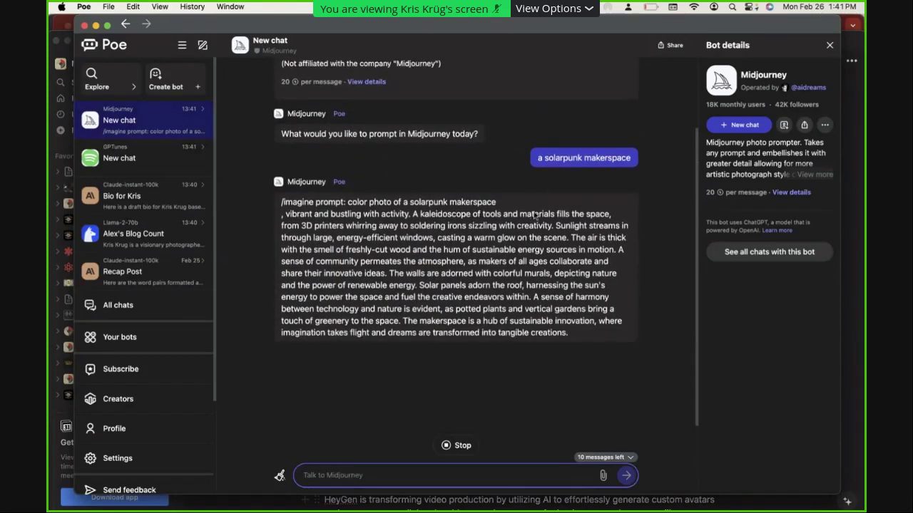
Copy the bot's expanded solarpunk makerspace imagine prompt
left_click(564, 335)
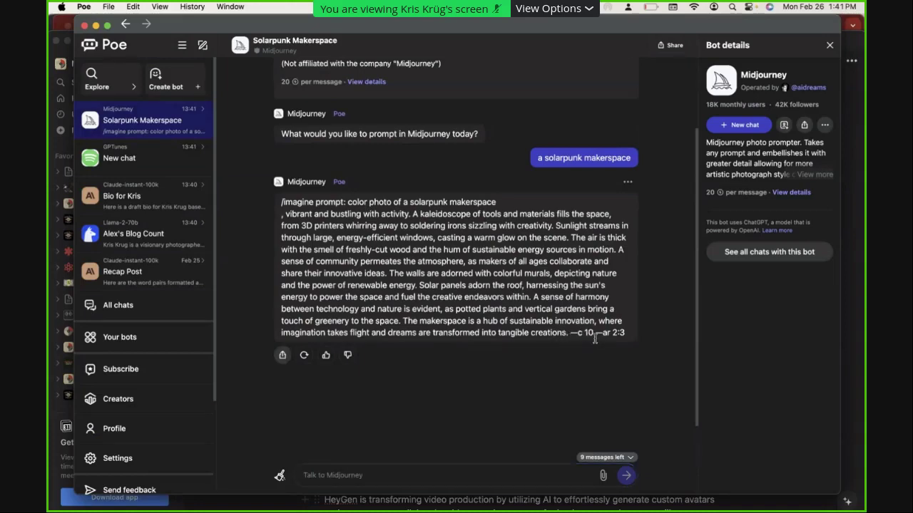
left_click_drag(620, 336, 301, 206)
key("super+c")
key("super+Tab")
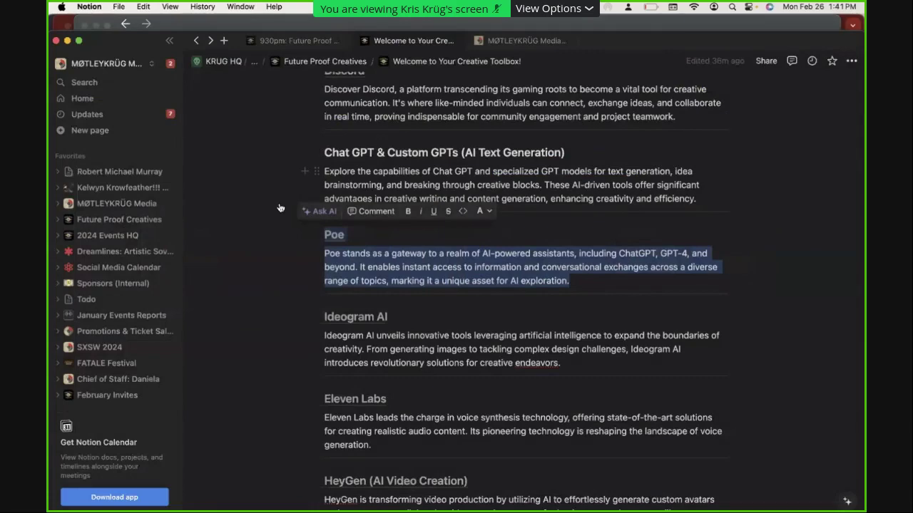
Paste the solarpunk prompt into Discord's #midjourney channel and submit it
key("super+Tab")
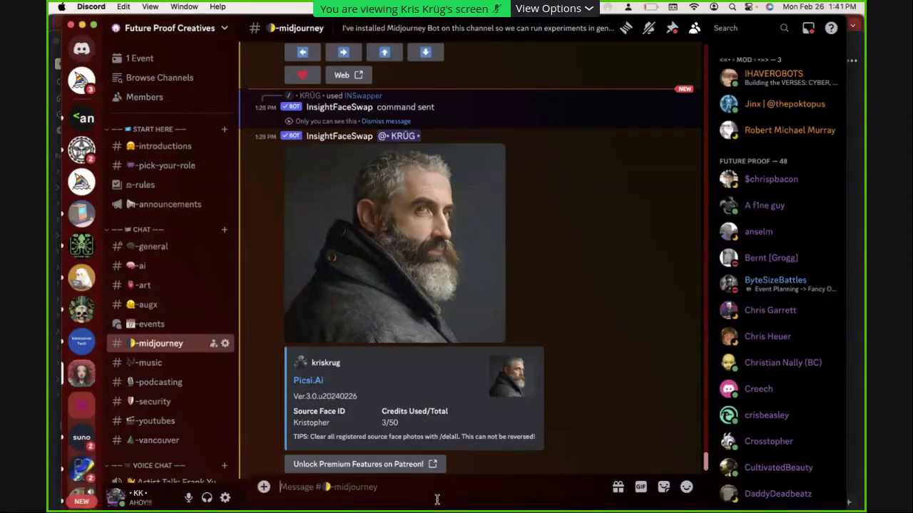
key("super+v")
key("Return")
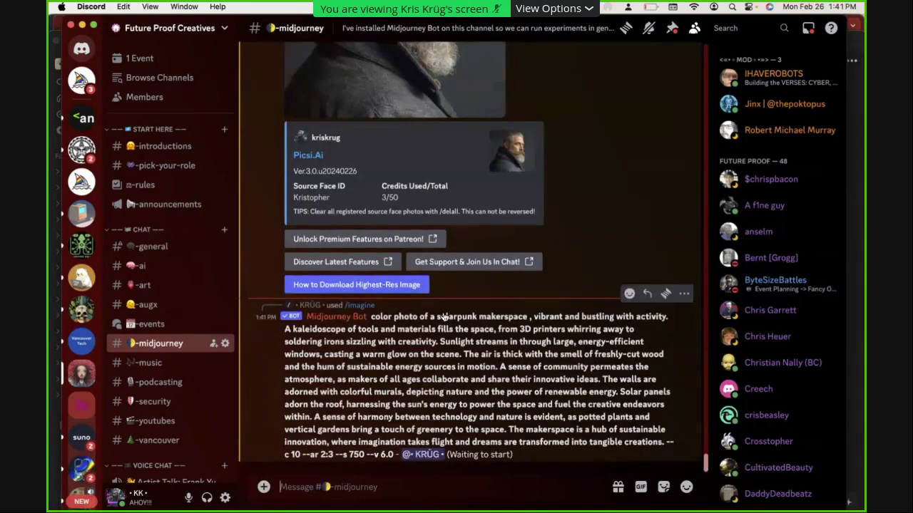
Back in Poe, ask the bot to 'make it shorter and animated'
key("super+Tab")
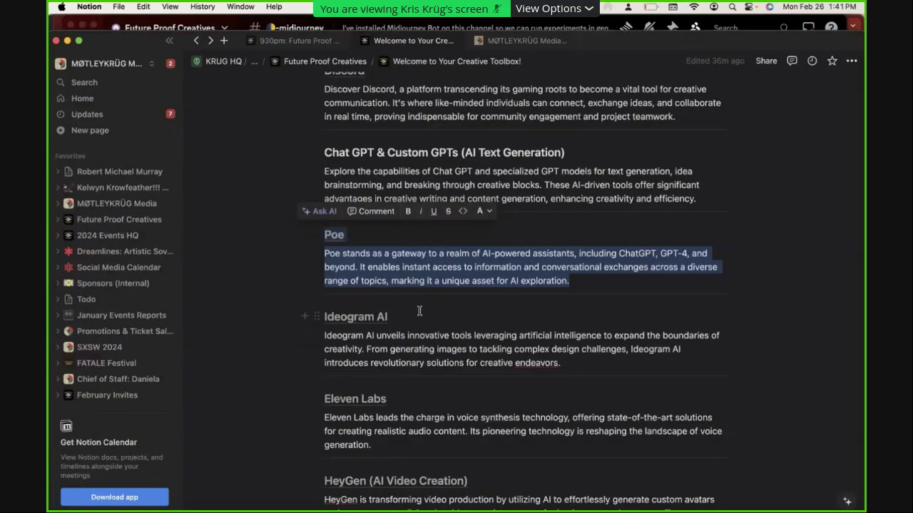
key("super+Tab")
key("Tab")
left_click(408, 425)
left_click(408, 475)
type("make it shorter and animated")
key("Return")
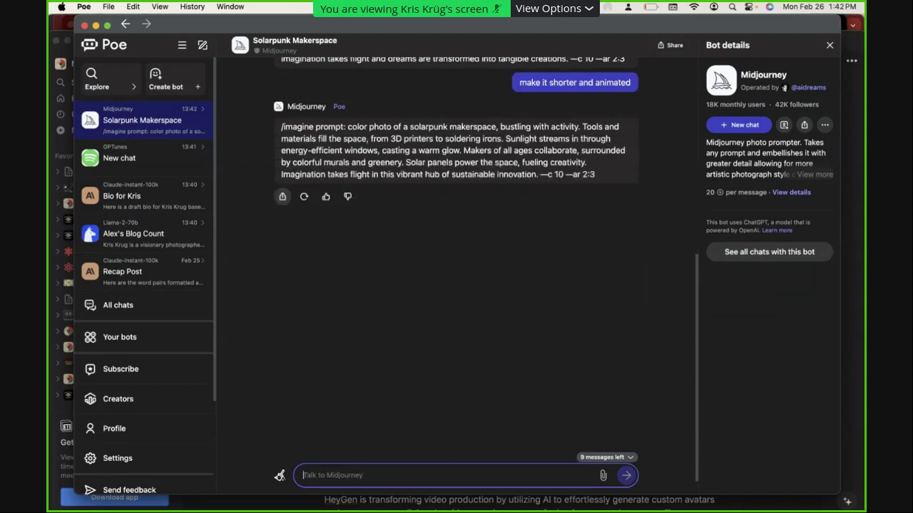
Copy the shortened prompt and submit it to Midjourney in Discord
scroll(401, 476, "up", 3)
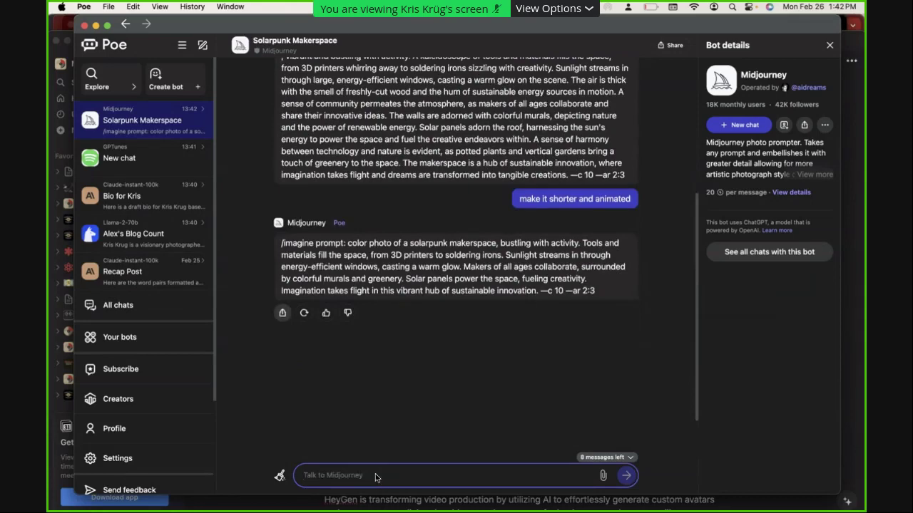
left_click_drag(599, 292, 282, 244)
key("super+Tab")
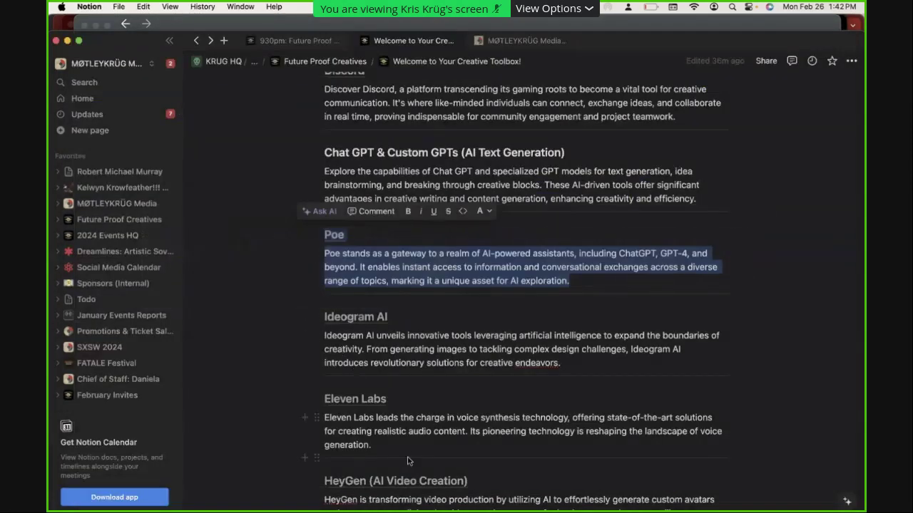
key("super+Tab")
key("Tab")
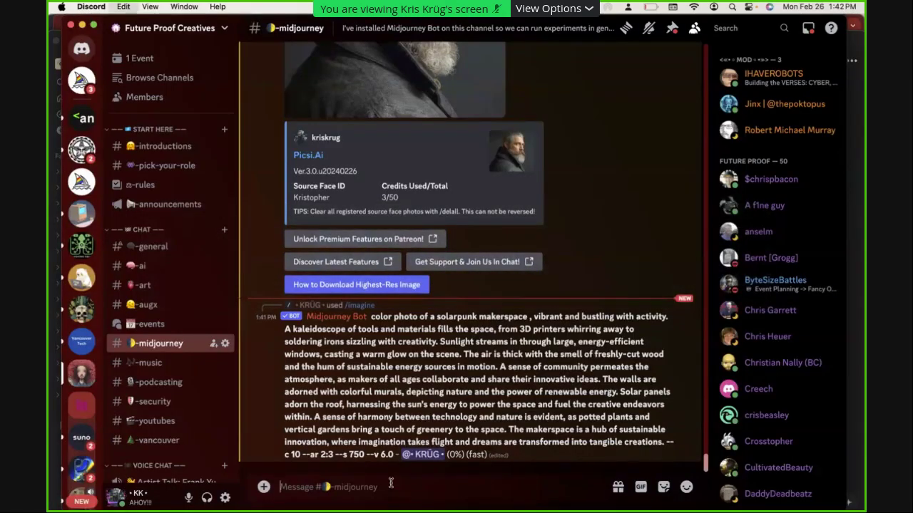
key("super+v")
key("Return")
Ask the Poe bot to 'now write 3 even shorter variants'
key("super+Tab")
key("super+Tab")
key("Tab")
left_click(388, 479)
type("now")
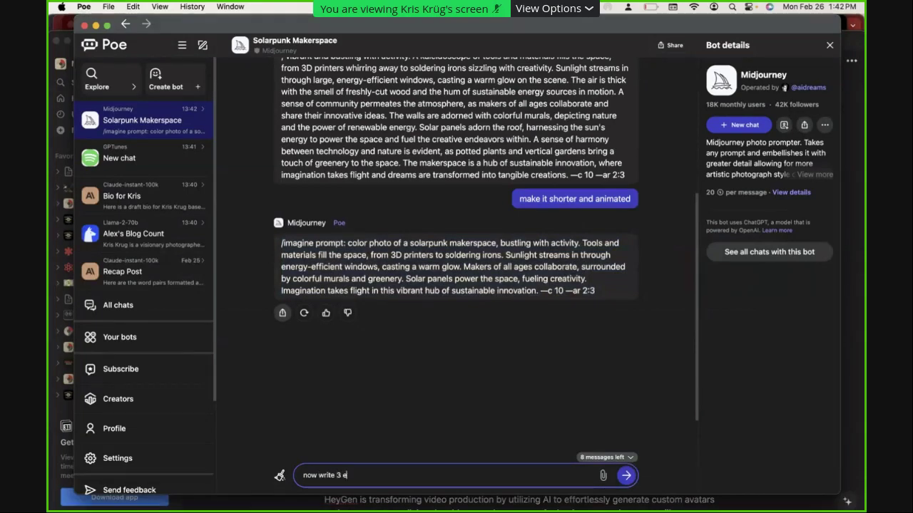
type(" write 3 even shorter variants")
key("Return")
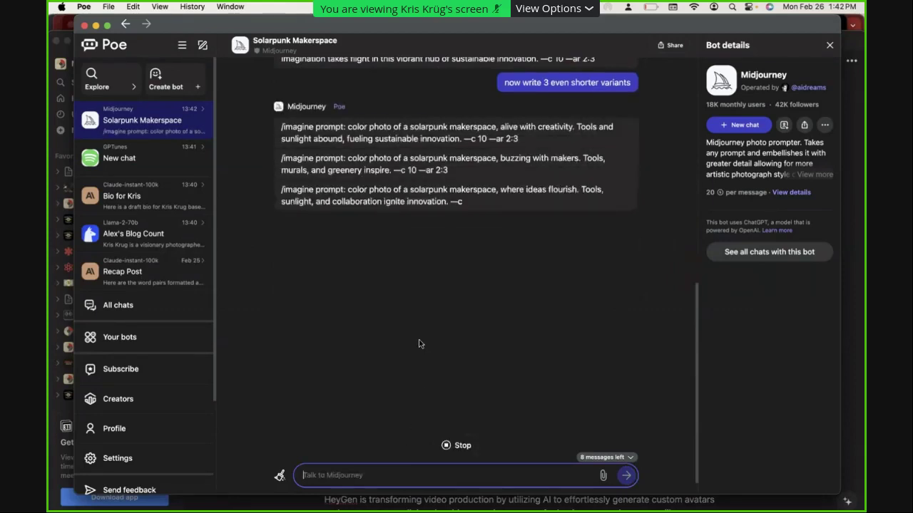
Copy the first short variant and submit it as an imagine prompt in Discord
left_click_drag(519, 140, 271, 131)
key("super+c")
key("super+Tab")
key("super+Tab")
key("super+Tab")
key("super+v")
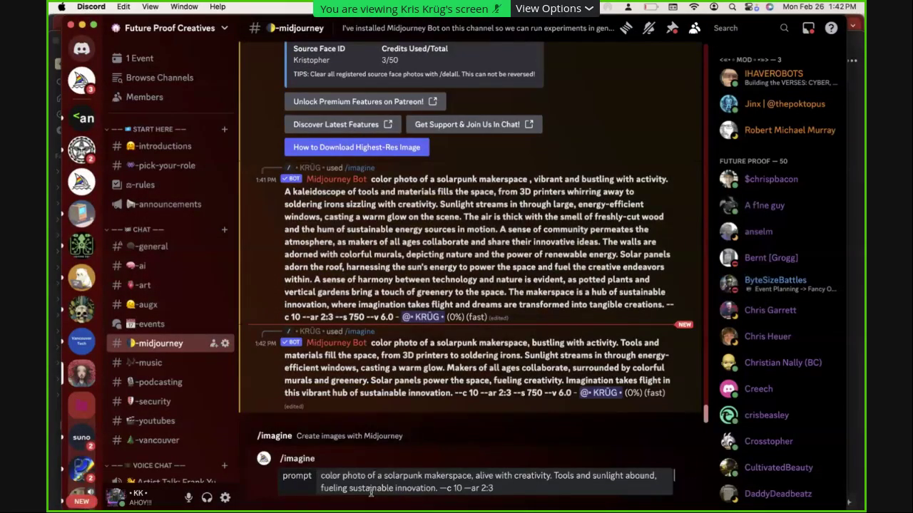
key("Return")
key("super+Tab")
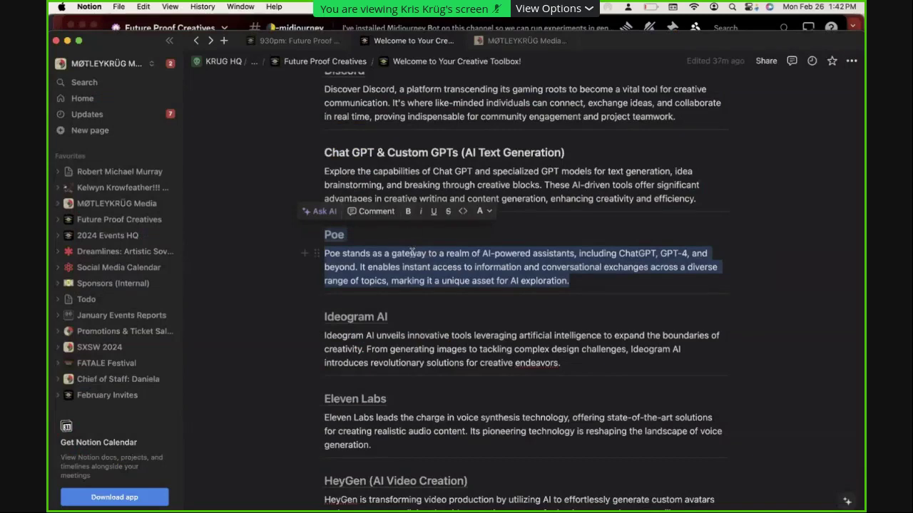
key("super+Tab")
key("super+Tab")
key("super+Tab")
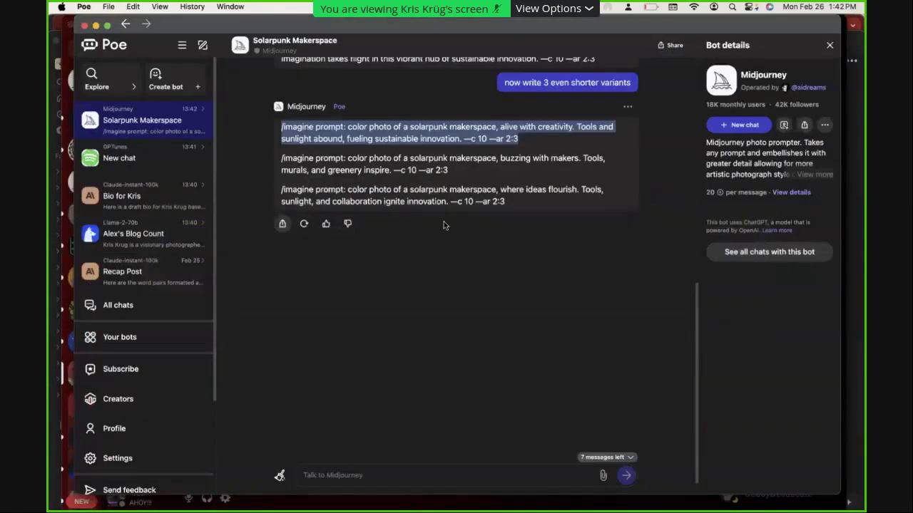
Submit the second short variant to Midjourney with /imagine in Discord
left_click_drag(345, 170, 270, 159)
key("super+c")
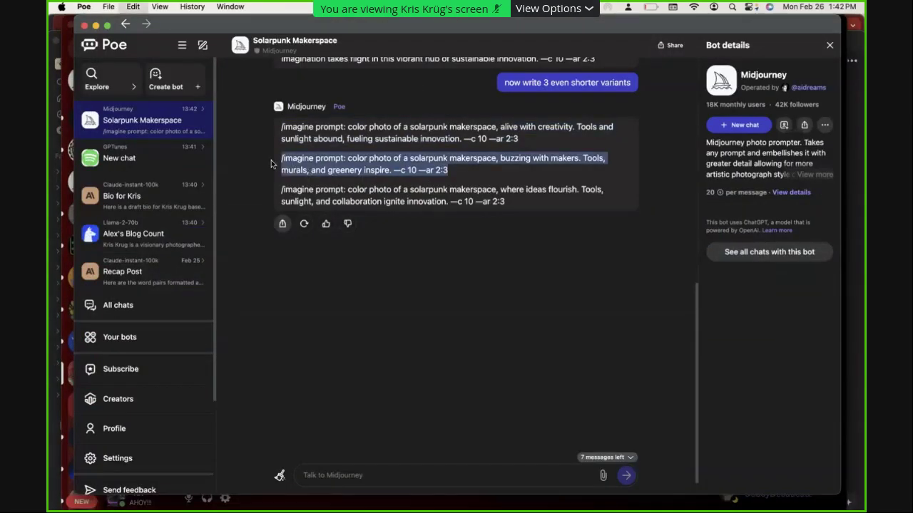
key("super+Tab")
key("super+Tab")
key("super+Tab")
key("super+Tab")
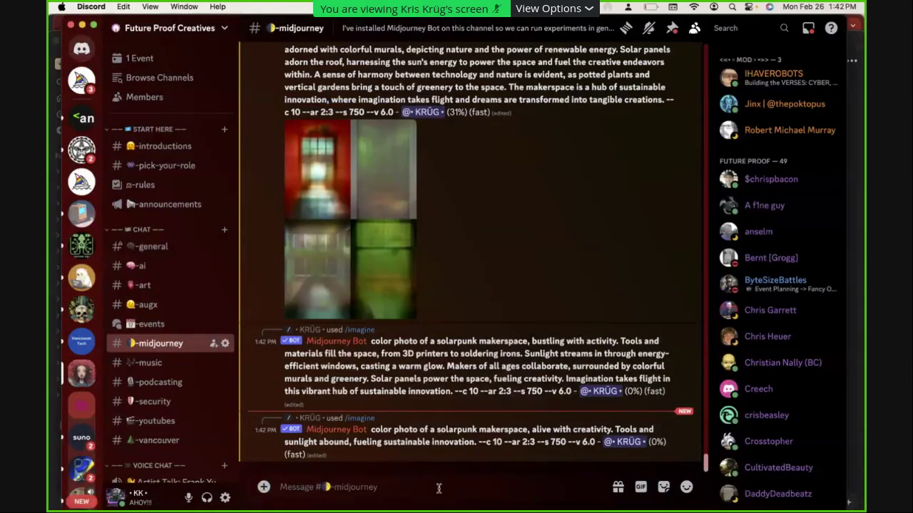
type("/imagine")
key("Tab")
key("super+v")
key("Return")
key("super+Tab")
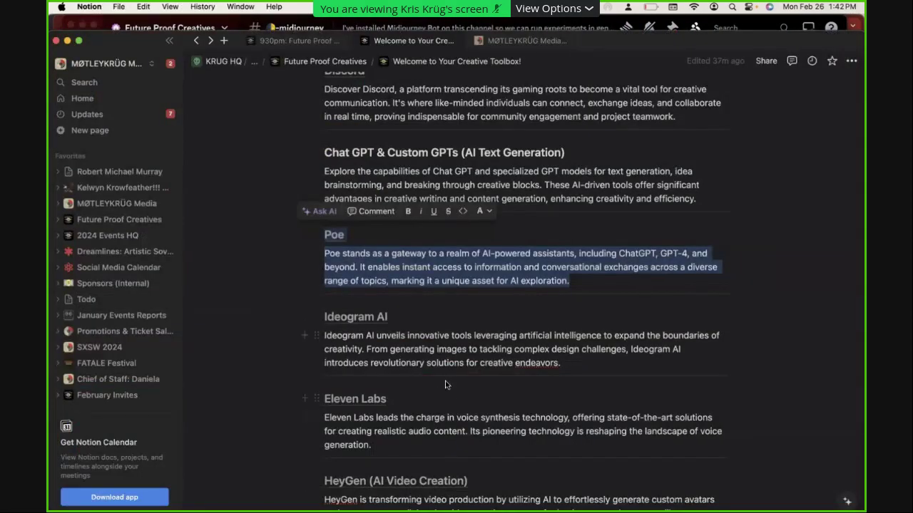
key("super+Tab")
Copy the third short variant and submit it to the Midjourney bot
left_click_drag(505, 201, 275, 189)
key("super+Tab")
key("super+Tab")
key("Tab")
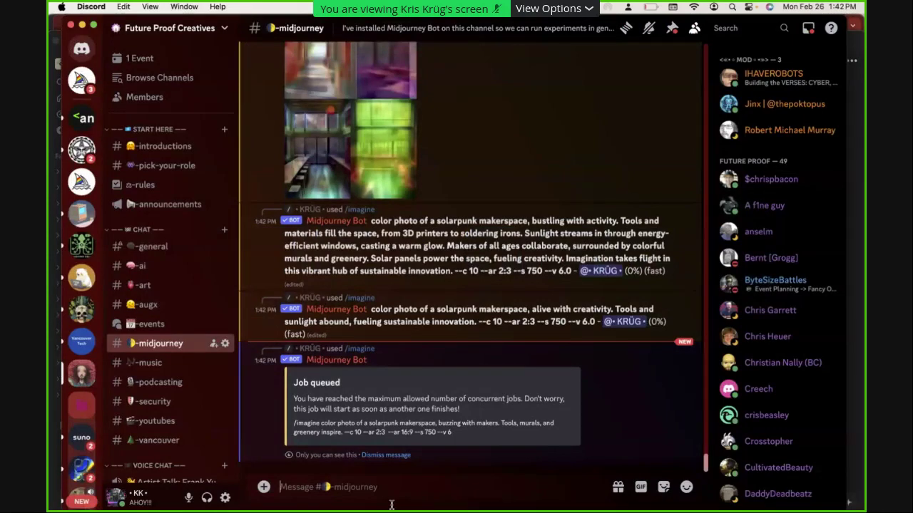
key("super+v")
key("Return")
Switch to Chrome and open a new tab
key("super+Tab")
key("Tab")
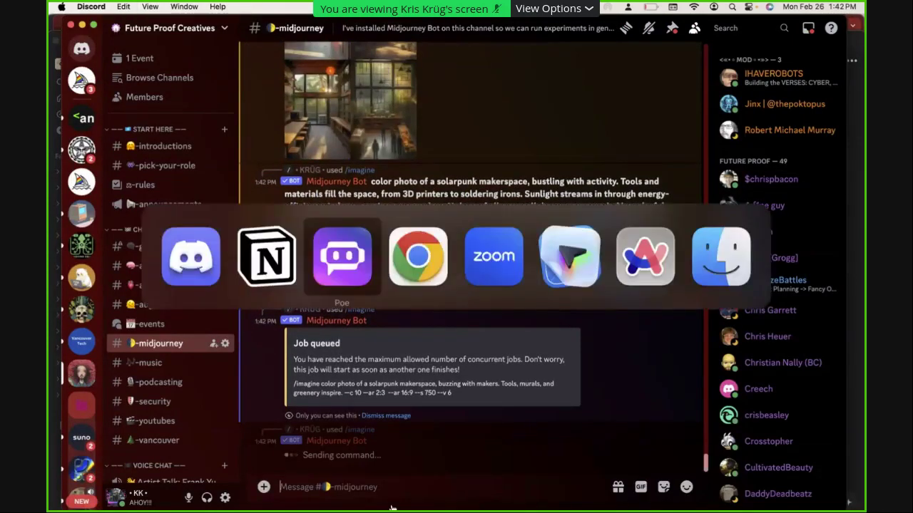
key("super+Tab")
key("super+t")
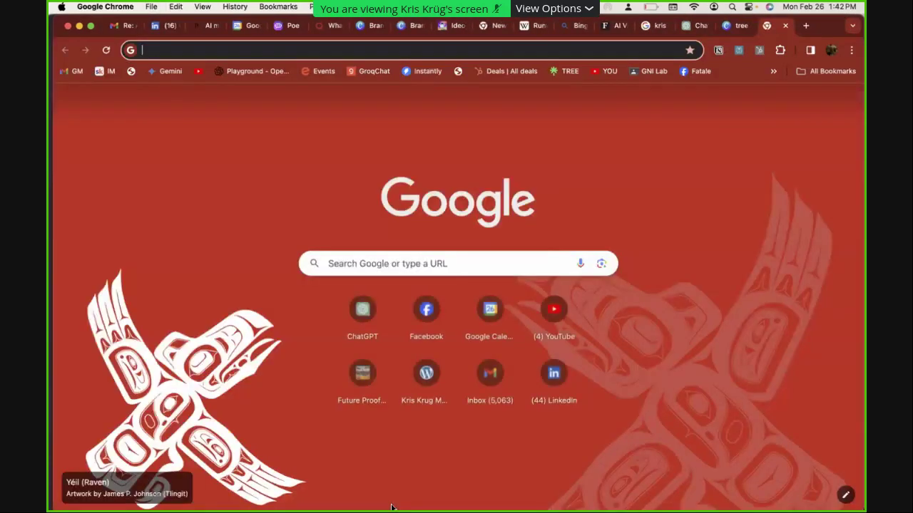
Load midjourney.com and sign in by authorizing the Discord account
type("midj")
key("Return")
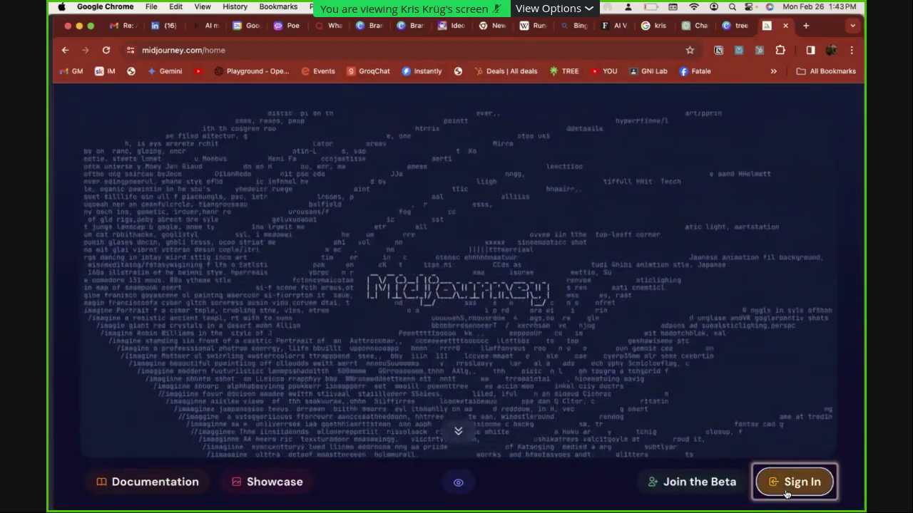
left_click(787, 485)
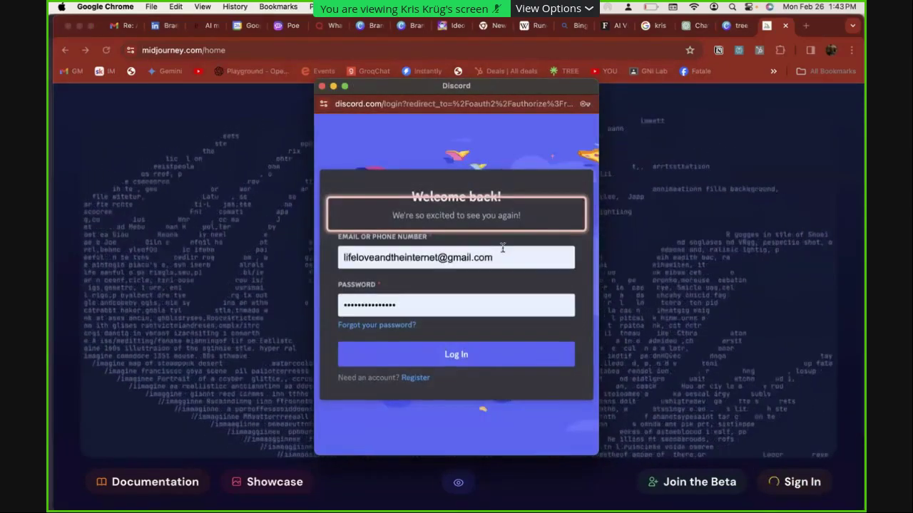
left_click(452, 362)
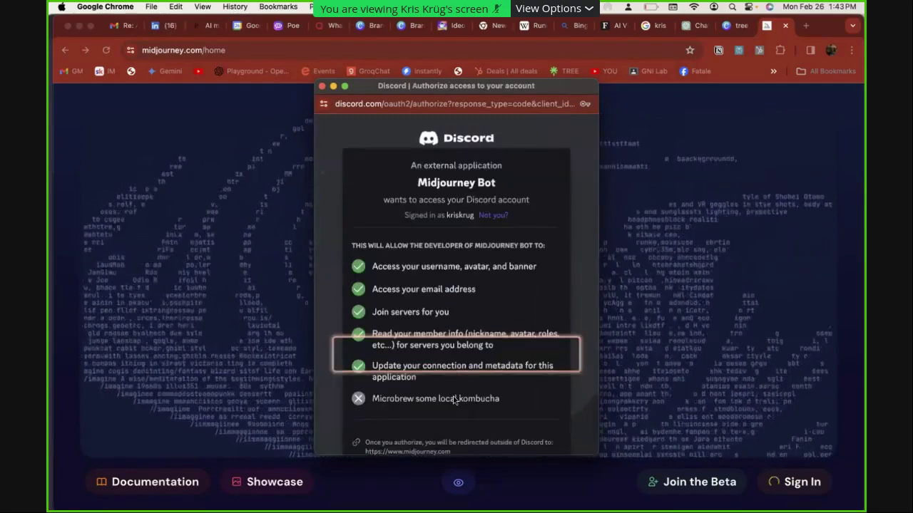
scroll(454, 400, "down", 5)
left_click(526, 436)
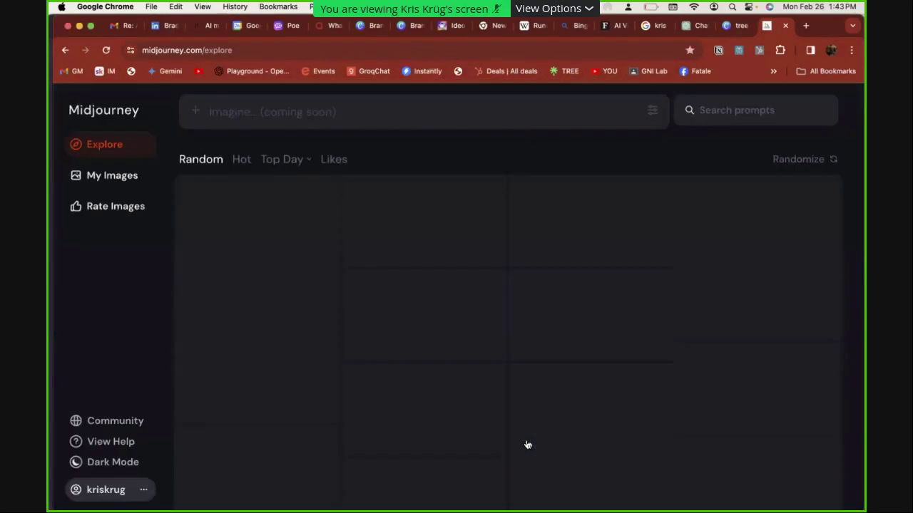
Browse My Images and check Discord for the finished solarpunk makerspace grid
left_click(104, 176)
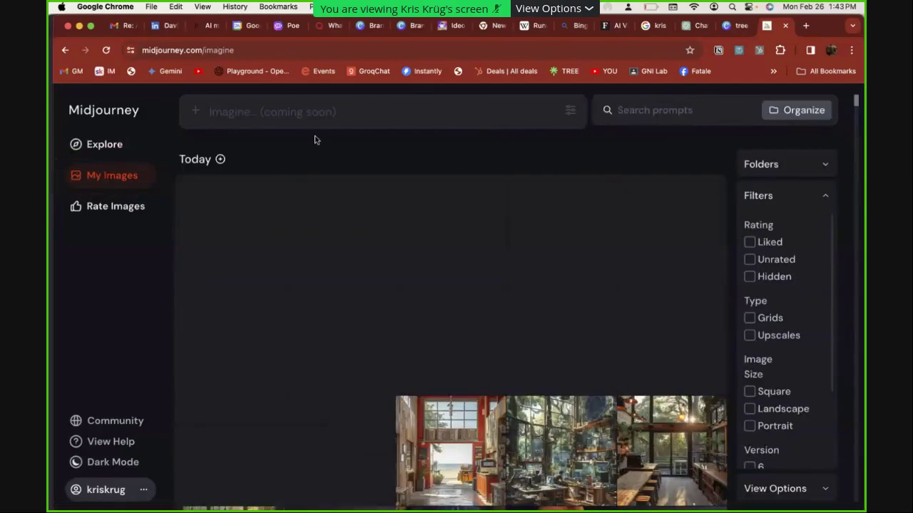
scroll(313, 140, "down", 5)
scroll(313, 144, "down", 7)
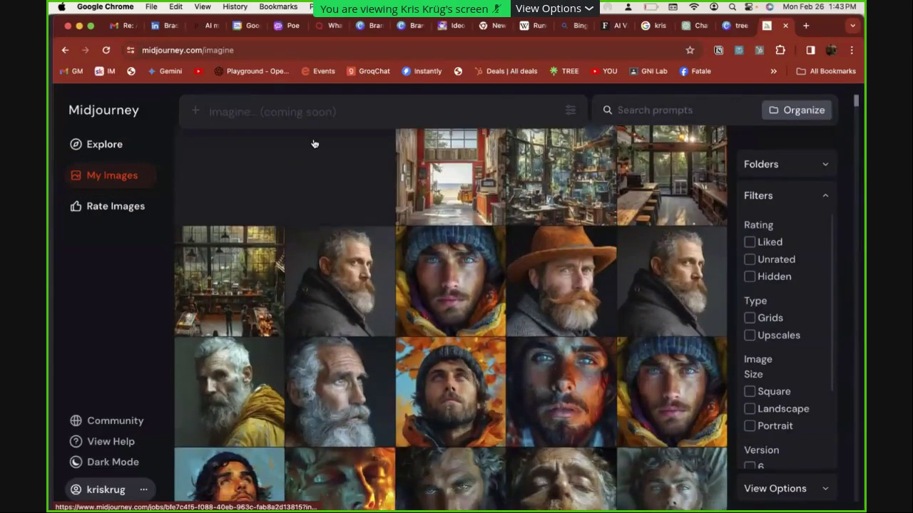
scroll(313, 143, "up", 10)
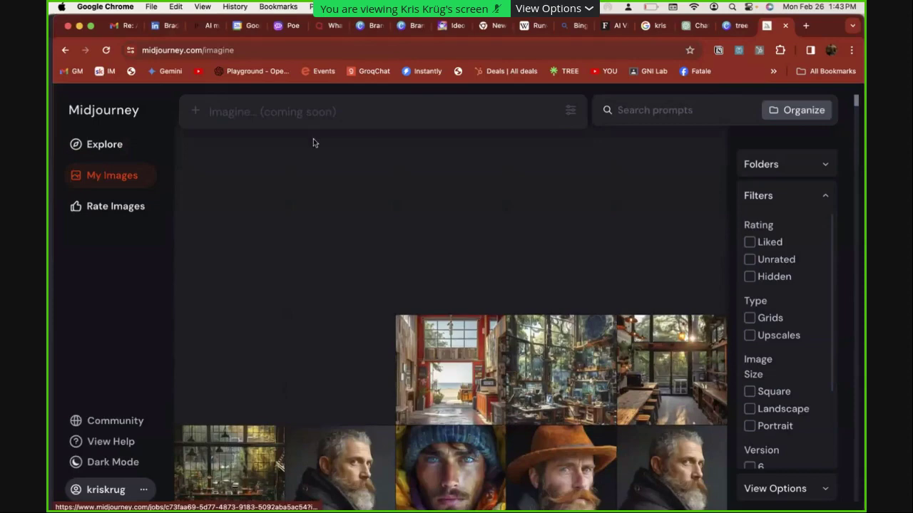
key("super+Tab")
scroll(328, 235, "up", 3)
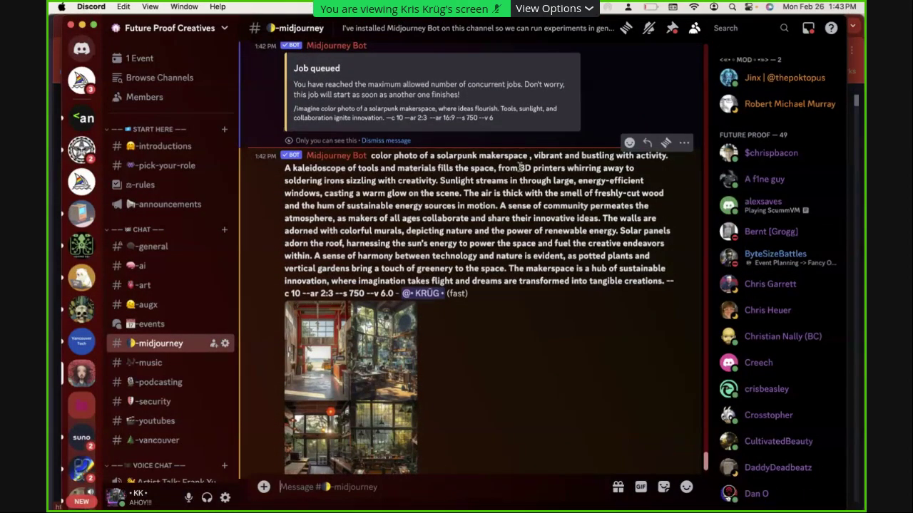
key("super+Tab")
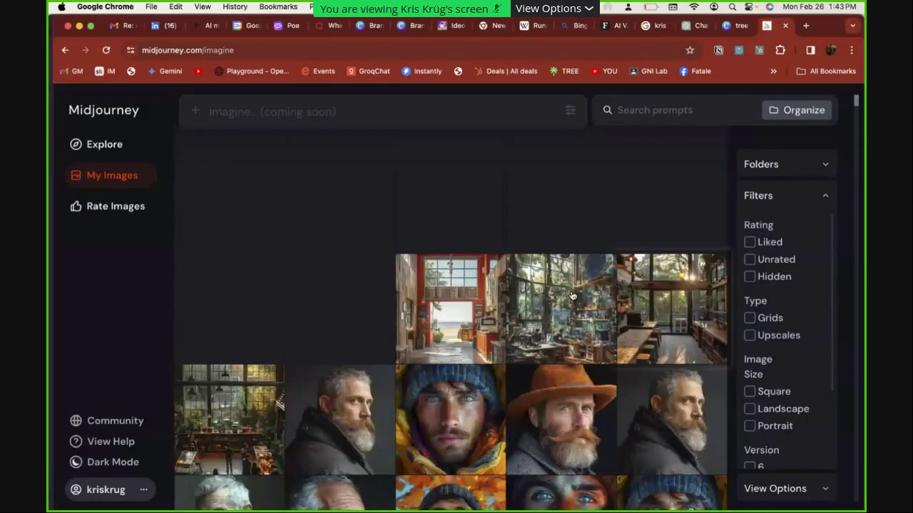
Page through the solarpunk café and makerspace job images in Midjourney's detail view, then return to Poe
left_click(630, 305)
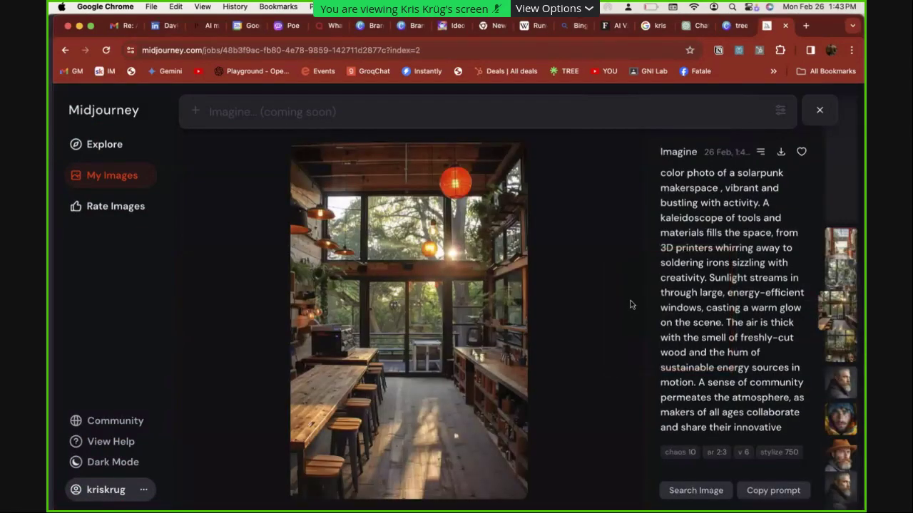
key("Left")
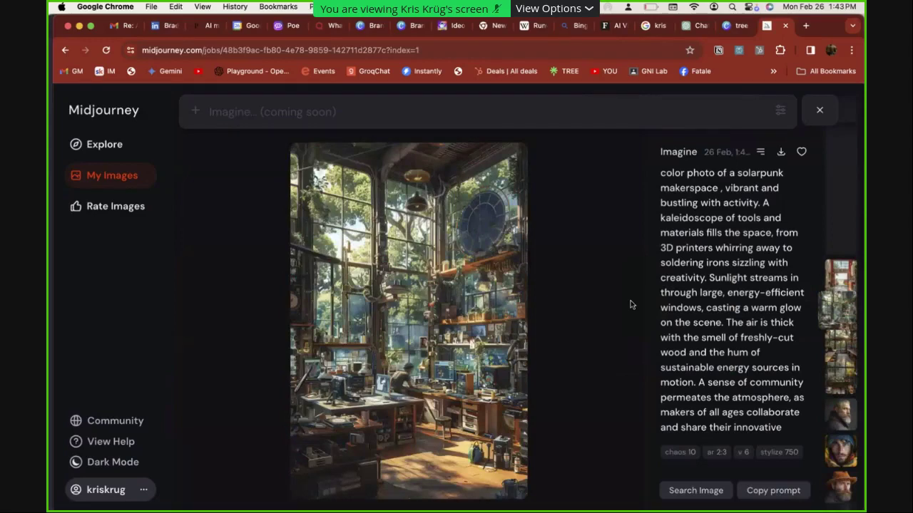
key("Right")
key("Left")
key("Right")
key("Right")
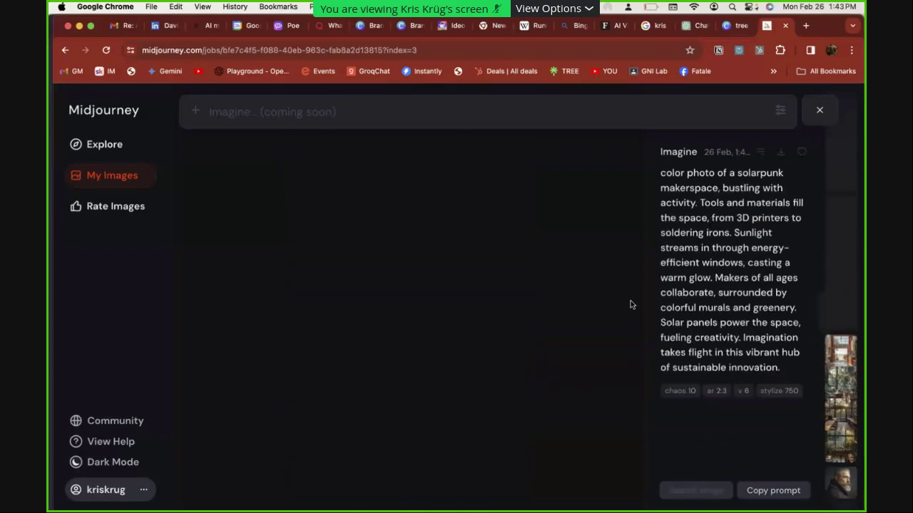
key("Right")
key("Right")
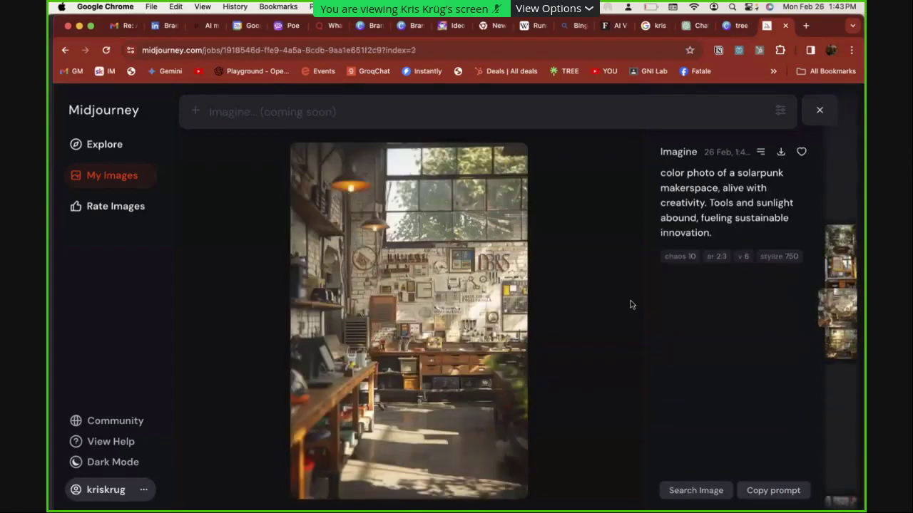
key("Left")
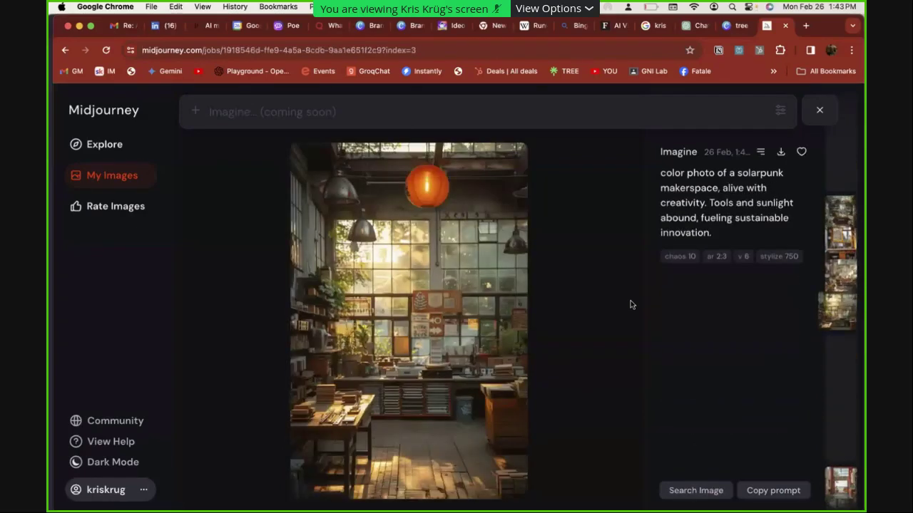
key("Up")
key("Up")
key("Up")
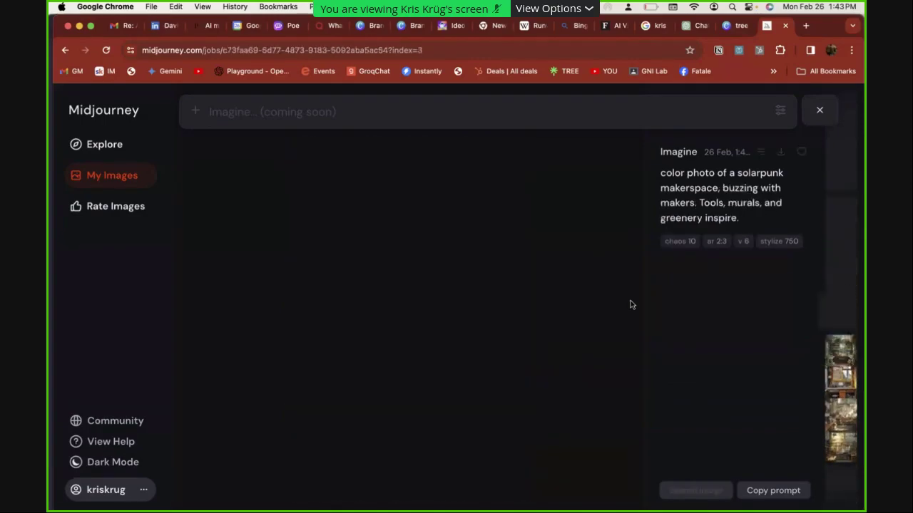
key("super+Tab")
key("super+Tab")
key("super+Tab")
key("super+Tab")
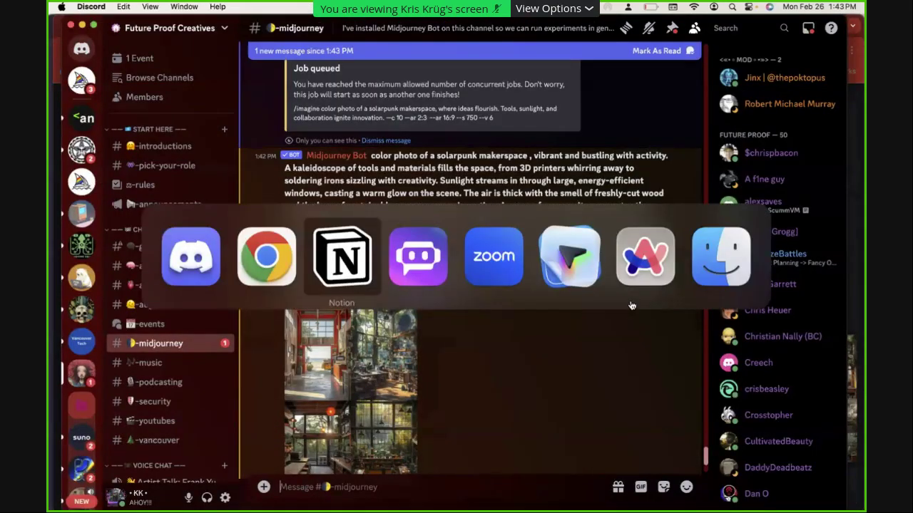
key("super+Tab")
key("super+Tab")
key("super+Tab")
key("super+Tab")
key("super+Tab")
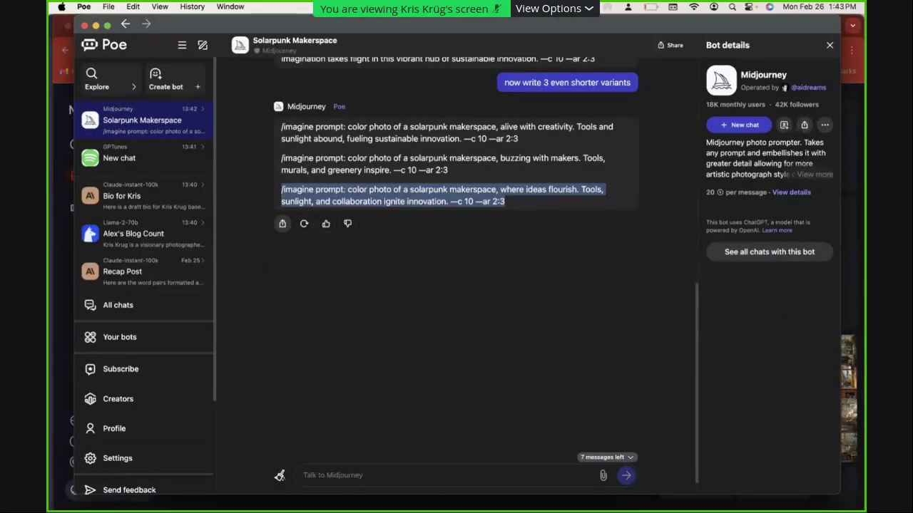
Ask the Poe Midjourney bot to make the prompts look like film stills from the year 2100, and copy the first
left_click(321, 474)
type("great but i want them to look like film still")
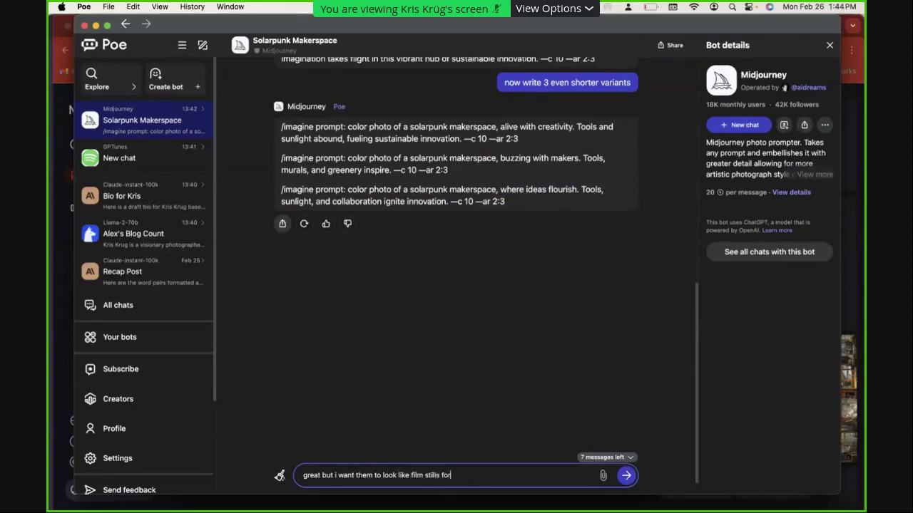
type("s from the y3ear")
key("BackSpace")
type("ear")
type("00")
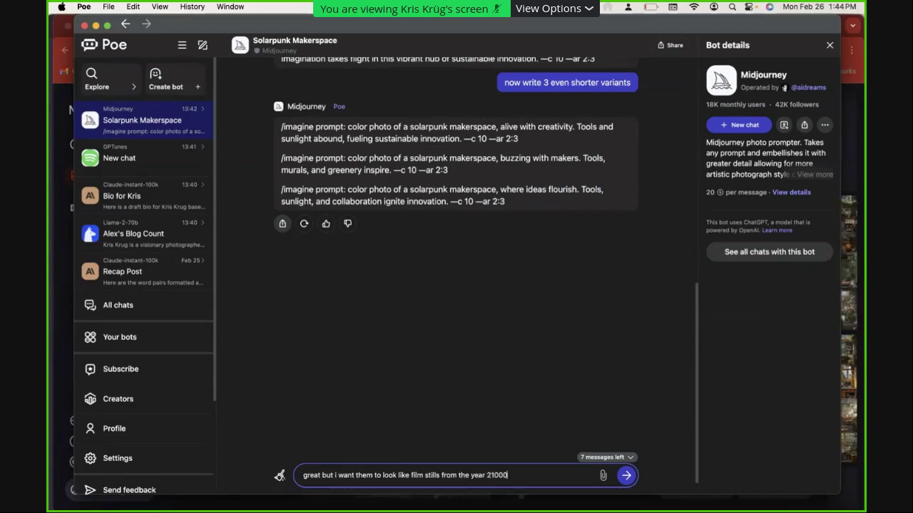
key("Return")
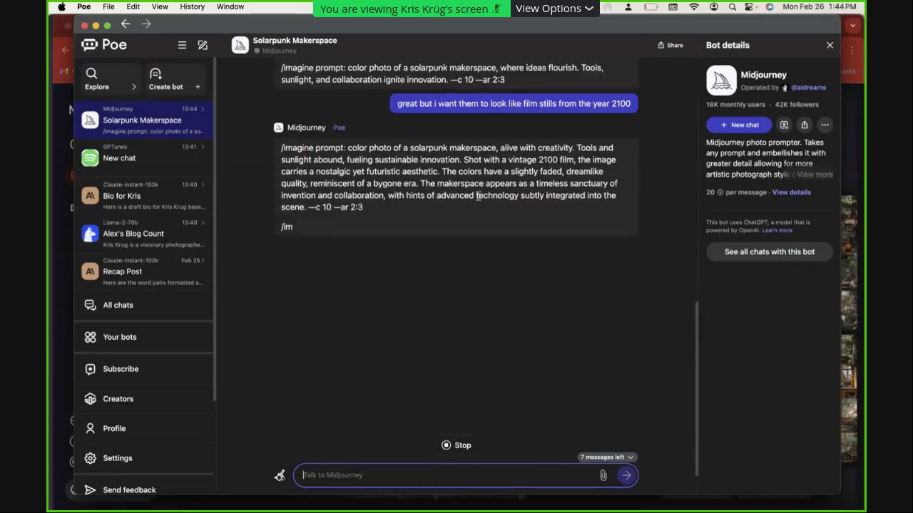
left_click_drag(281, 160, 363, 206)
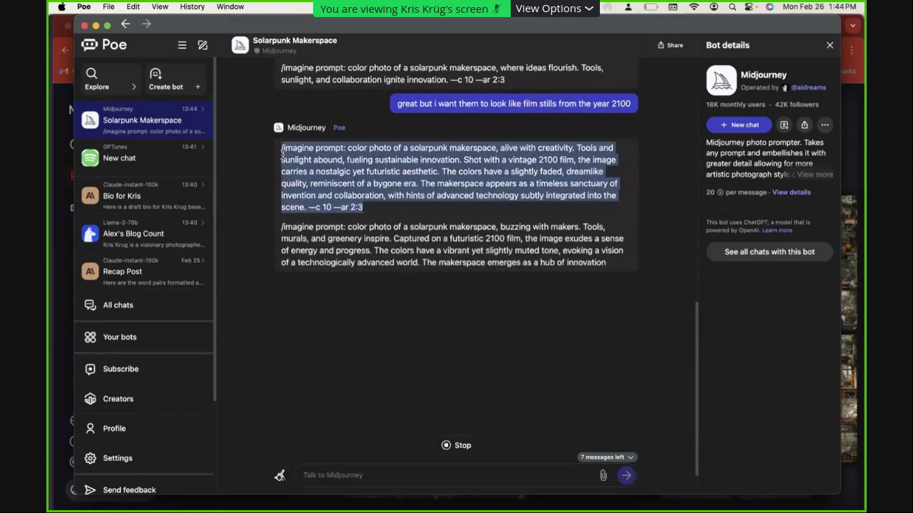
key("super+Tab")
key("super+Tab")
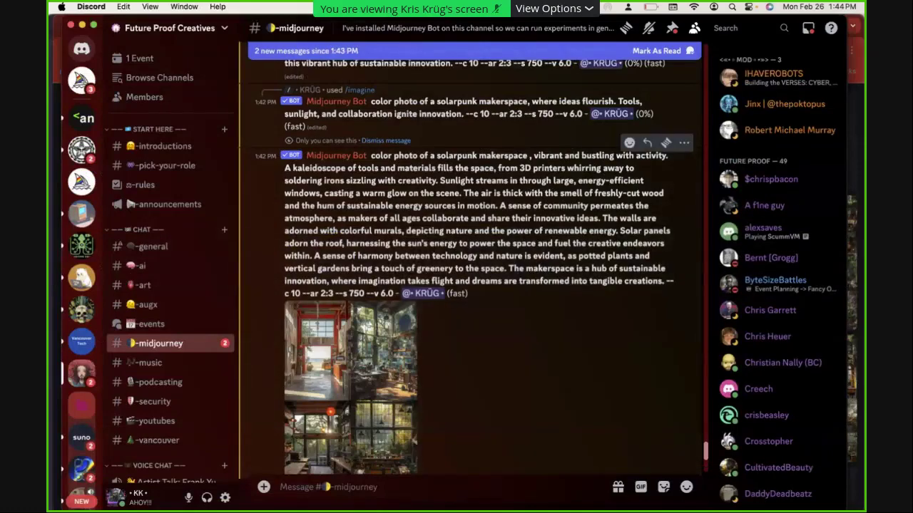
Queue the first year-2100 film-still prompt as a Midjourney /imagine job
type("/iam")
key("BackSpace")
key("BackSpace")
type("magine")
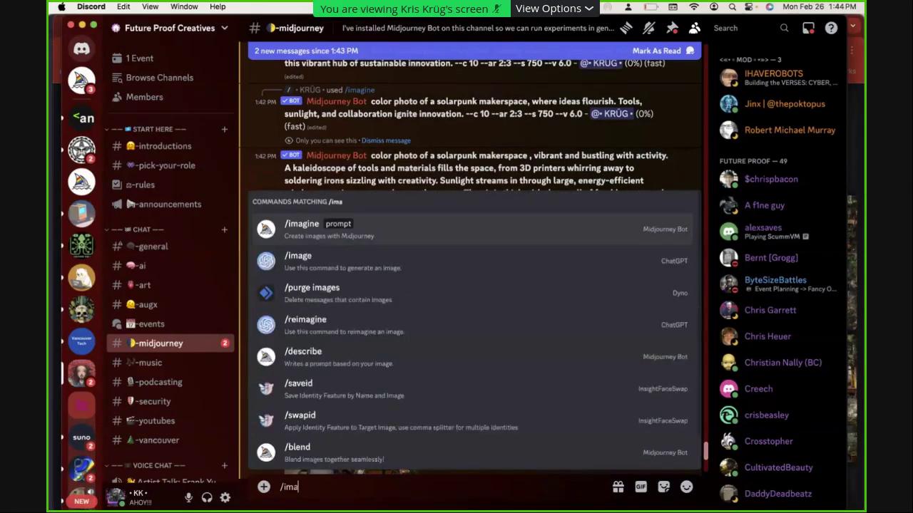
key("Tab")
key("super+v")
key("Return")
key("super+Tab")
key("super+Tab")
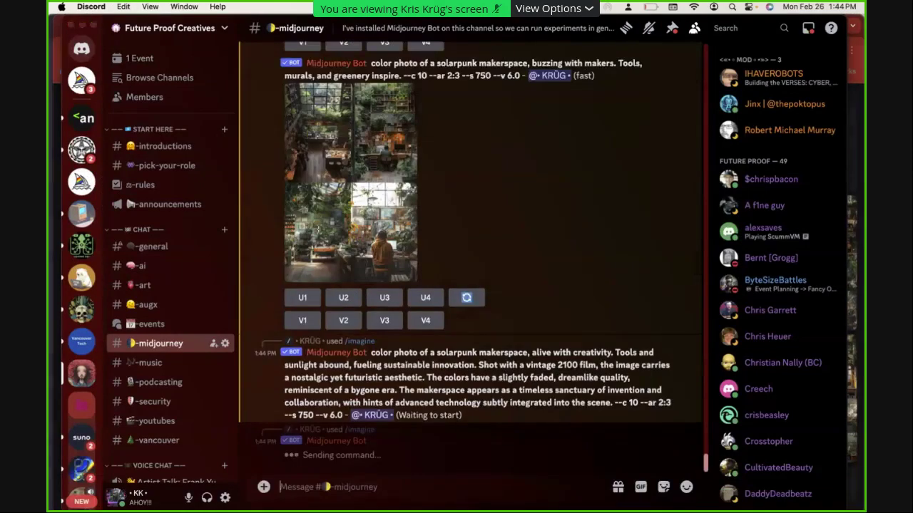
key("super+Tab")
Copy the second year-2100 prompt from Poe and submit it to Midjourney
left_click_drag(348, 292, 283, 226)
key("super+c")
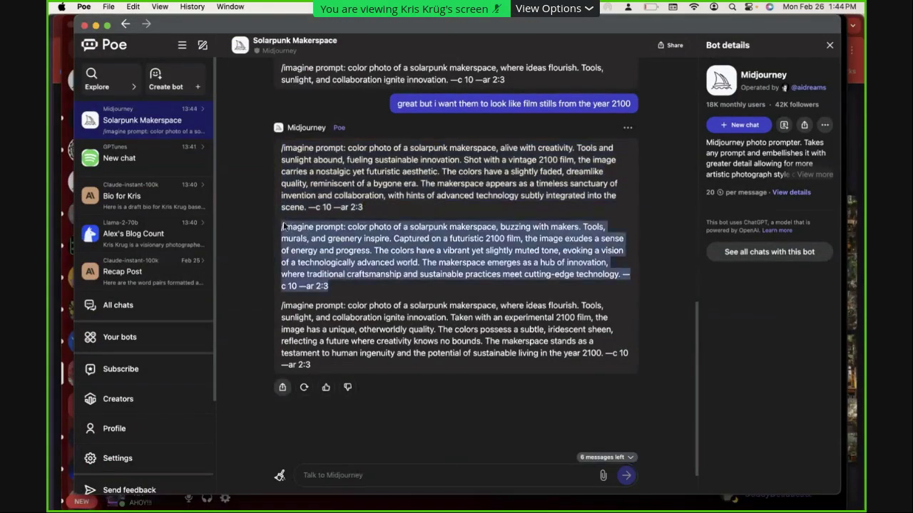
key("super+Tab")
key("super+v")
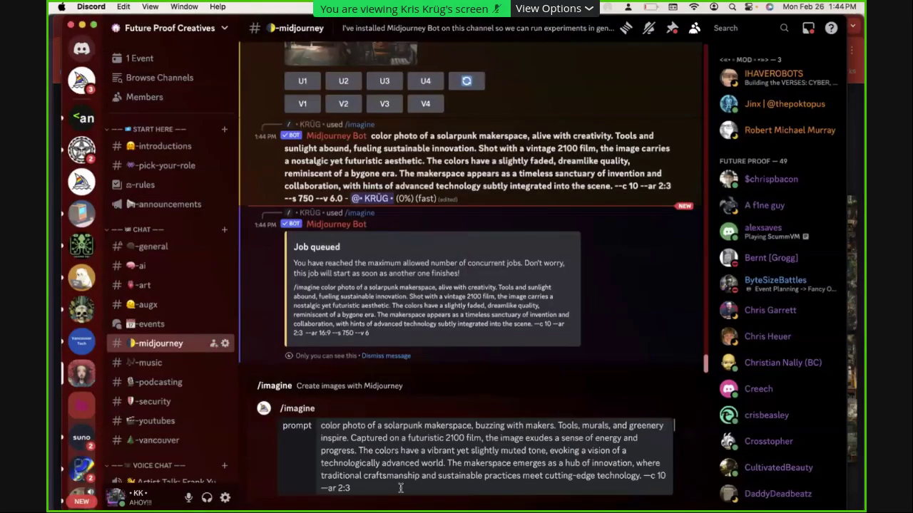
key("Return")
key("super+Tab")
Submit the third year-2100 prompt to Midjourney, then cycle back through Notion to Poe
left_click_drag(339, 372, 284, 329)
key("super+c")
key("super+Tab")
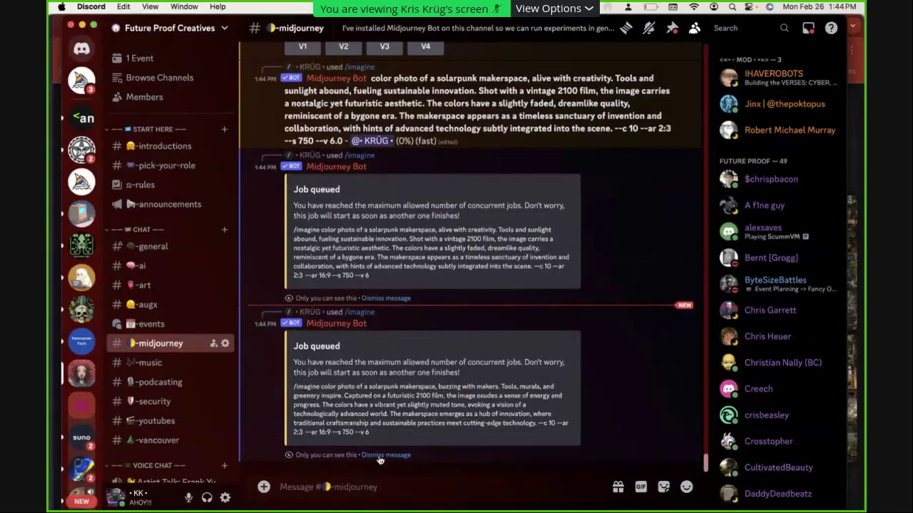
key("super+v")
key("Return")
key("super+Tab")
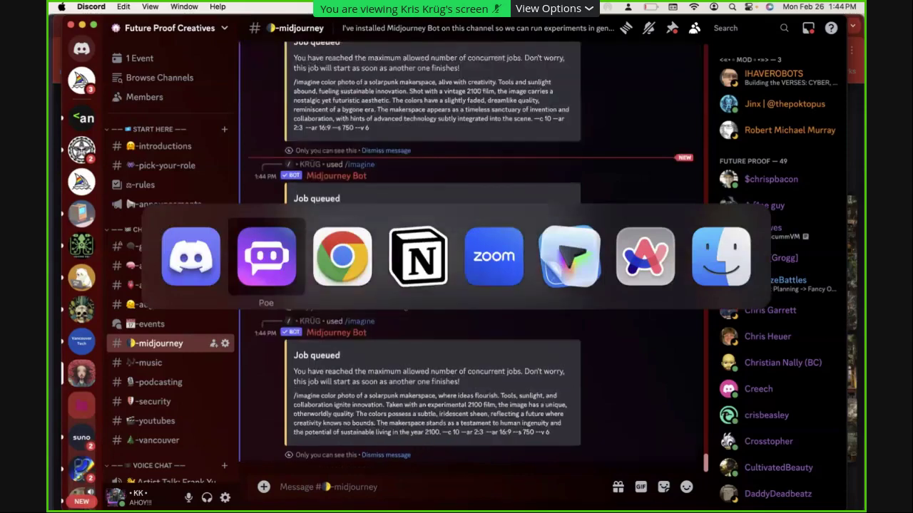
key("super+Tab")
key("super+Tab")
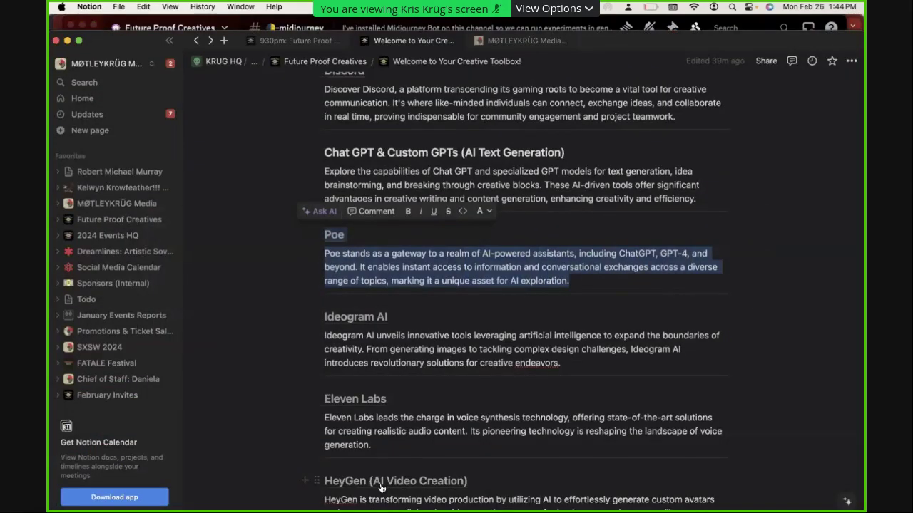
key("super+Tab")
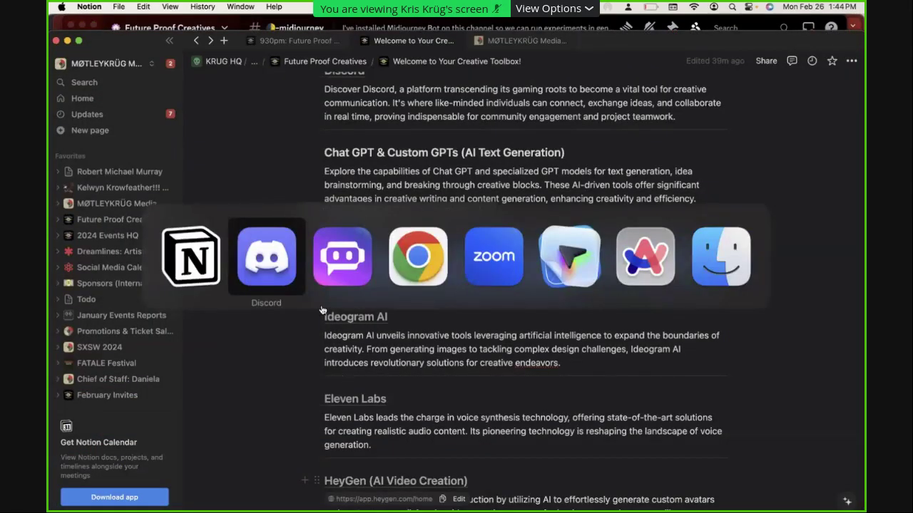
key("super+Tab")
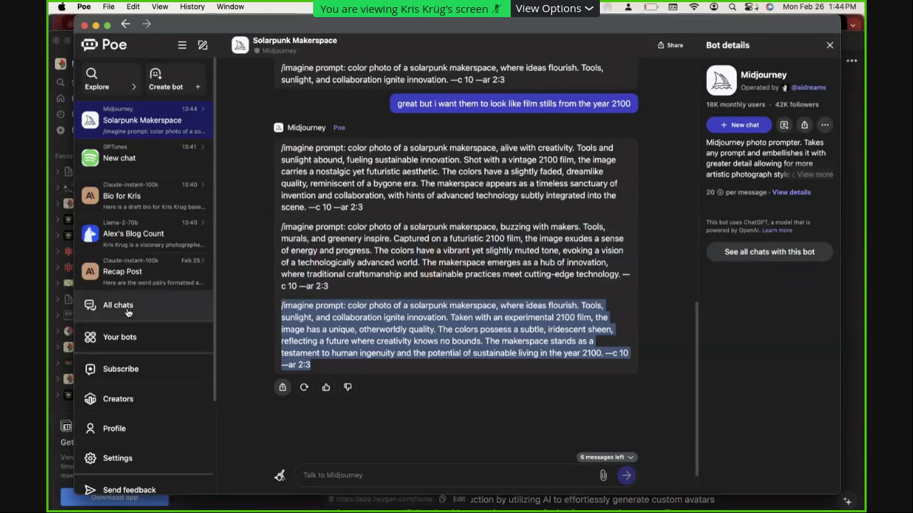
Find Llama-2-70b-Groq in Poe's bot list and start a new chat with it
left_click(128, 311)
left_click(126, 338)
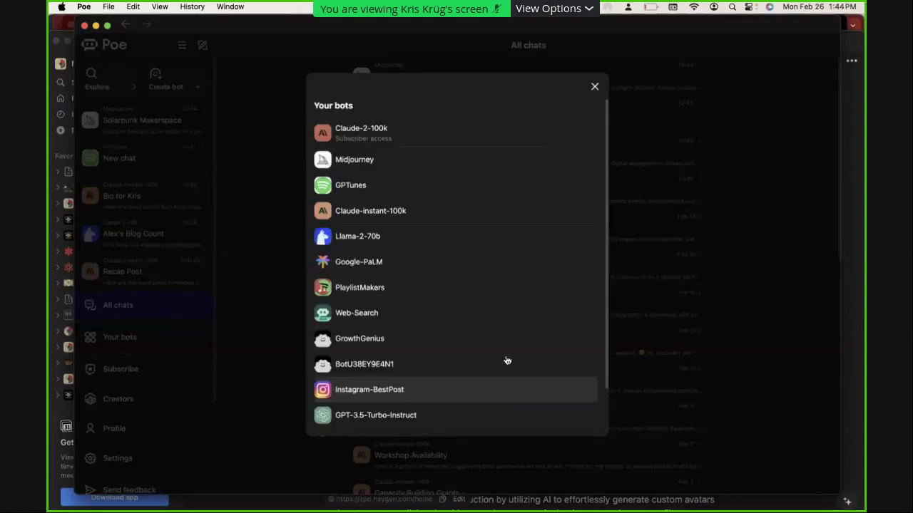
scroll(506, 340, "down", 5)
scroll(506, 340, "down", 4)
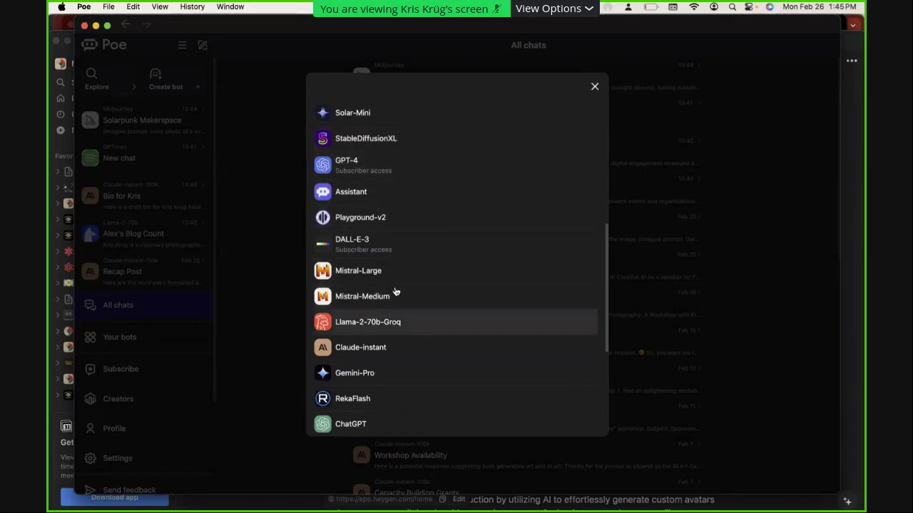
left_click(391, 321)
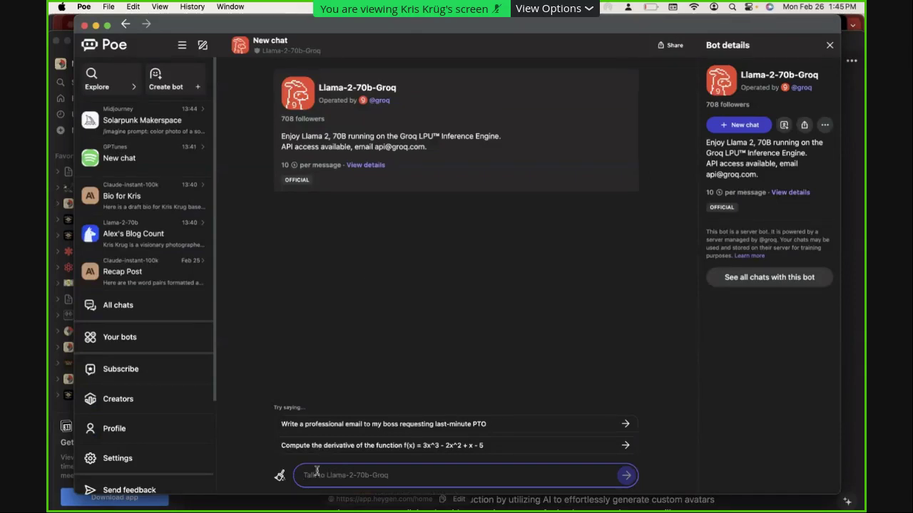
Ask Llama-2-70b-Groq 'groq or grok?', then browse the bot list and close it without switching
type("groq")
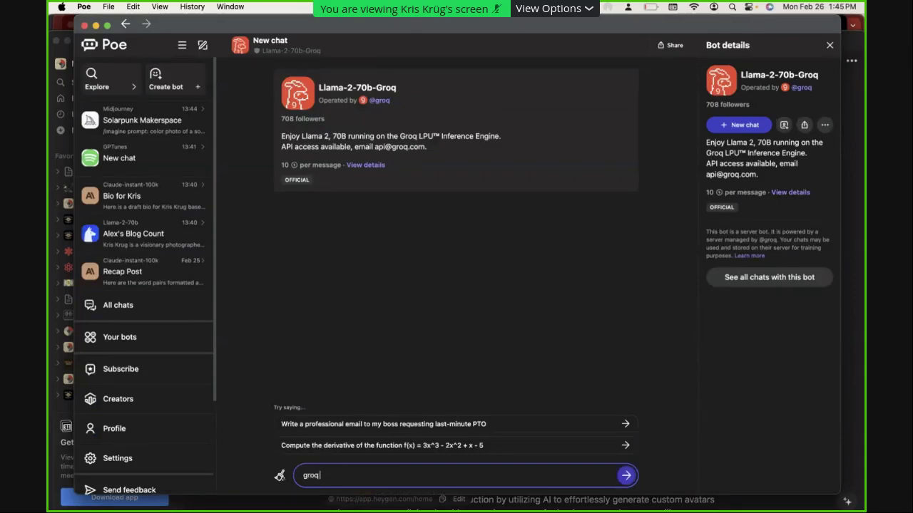
type(" or grok?")
key("Return")
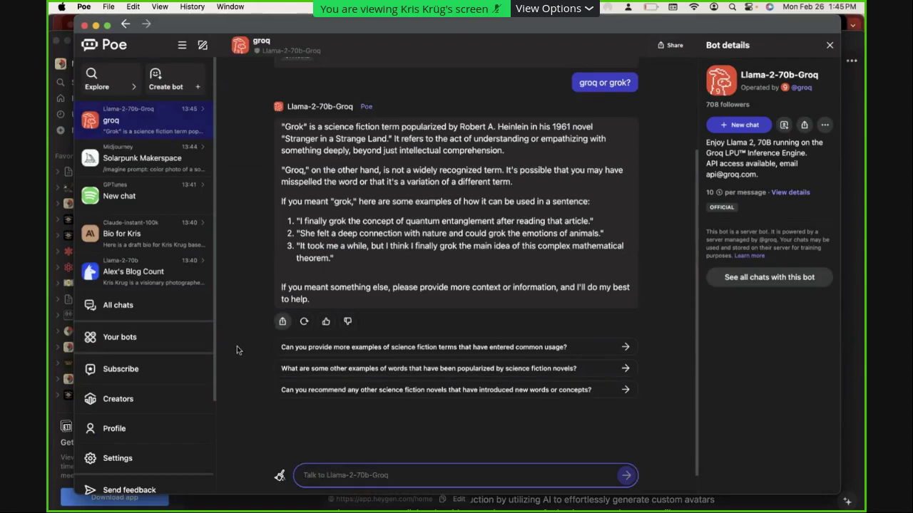
left_click(132, 345)
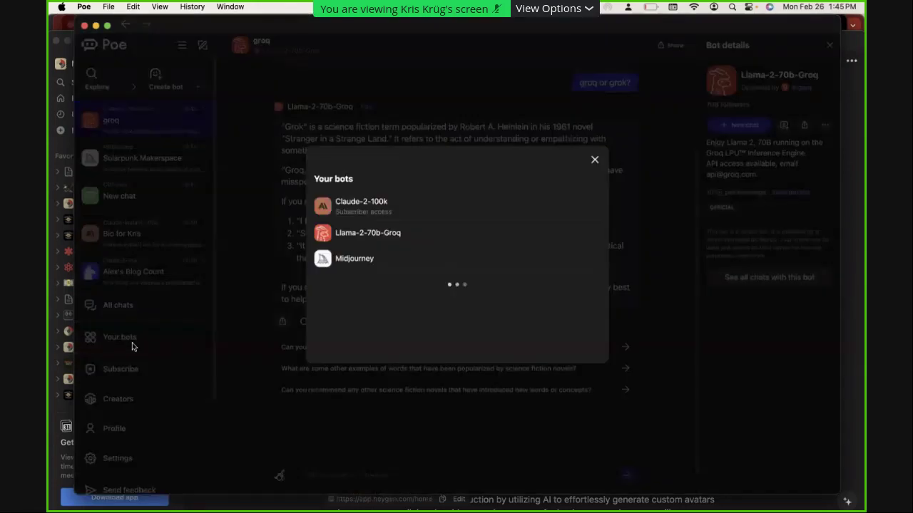
scroll(470, 305, "down", 10)
scroll(473, 305, "down", 10)
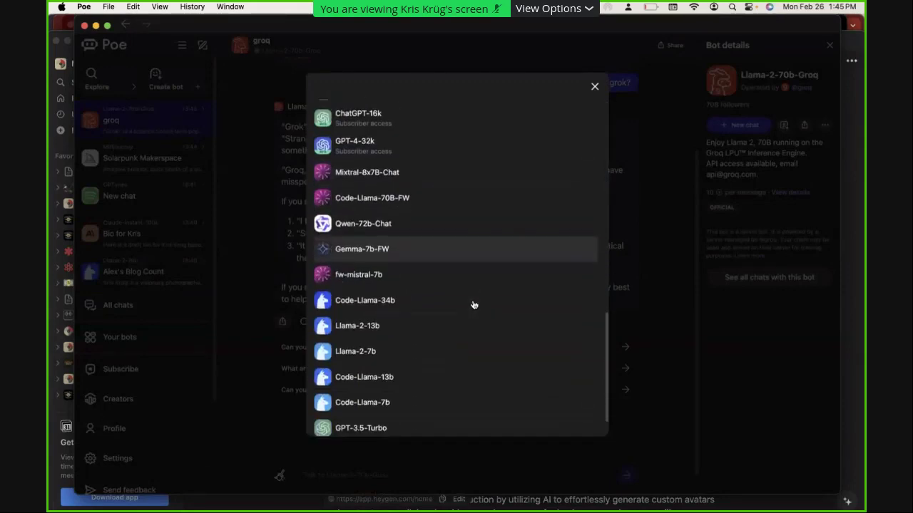
scroll(473, 304, "down", 2)
scroll(474, 304, "up", 15)
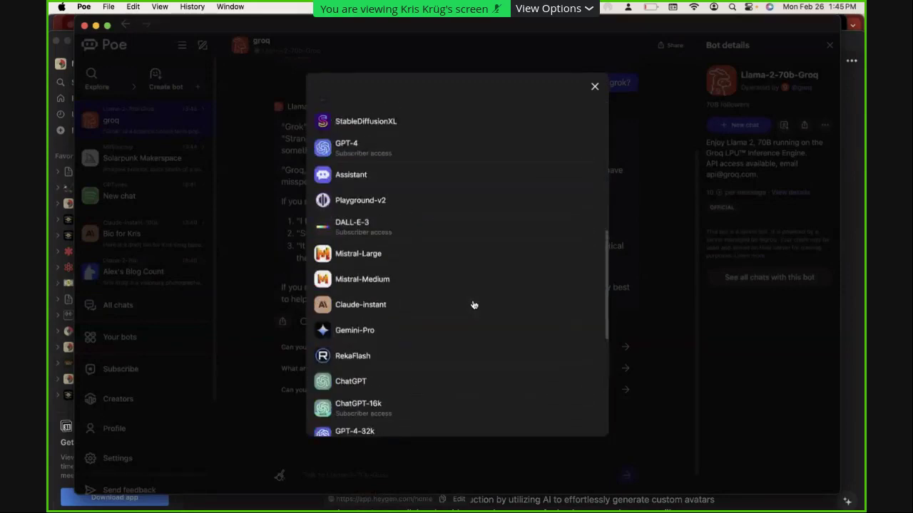
scroll(474, 304, "up", 5)
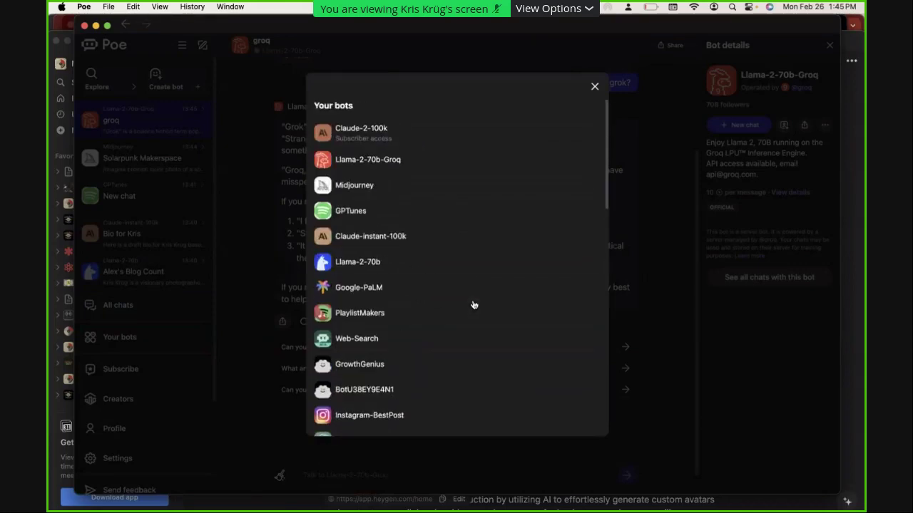
scroll(473, 304, "down", 20)
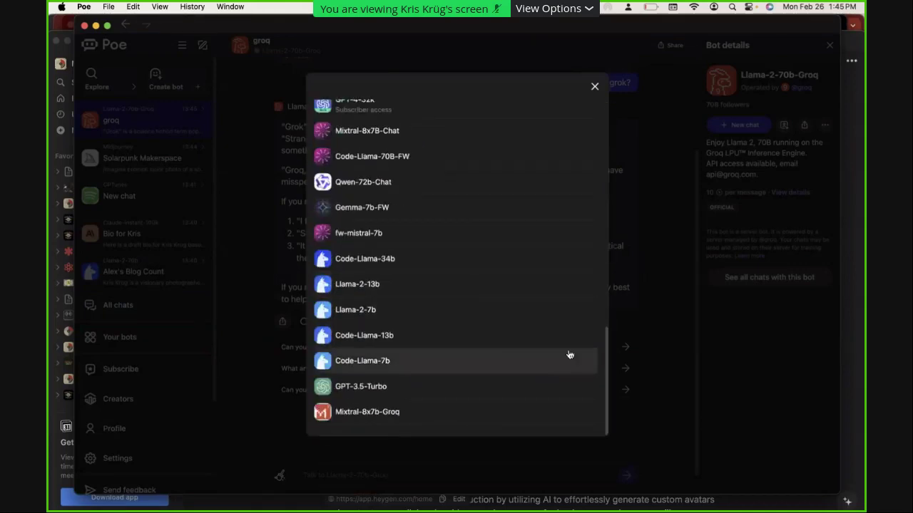
left_click(686, 260)
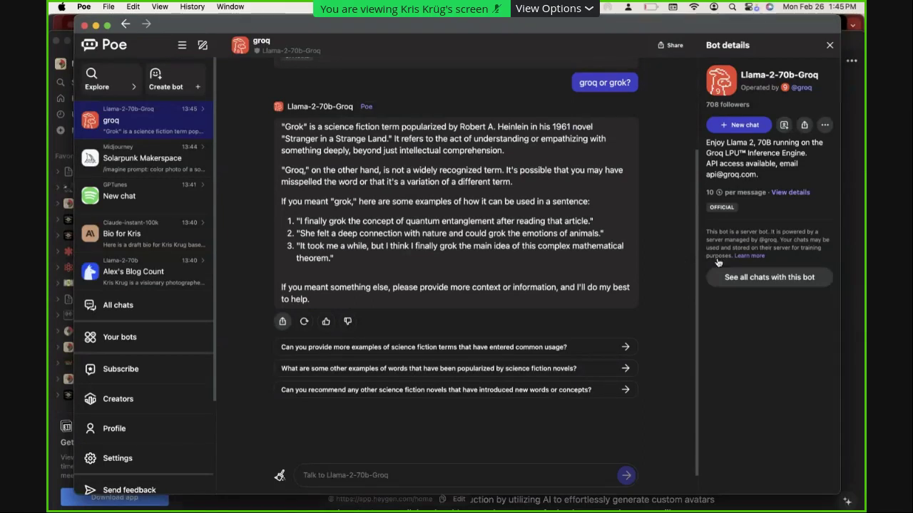
left_click(649, 8)
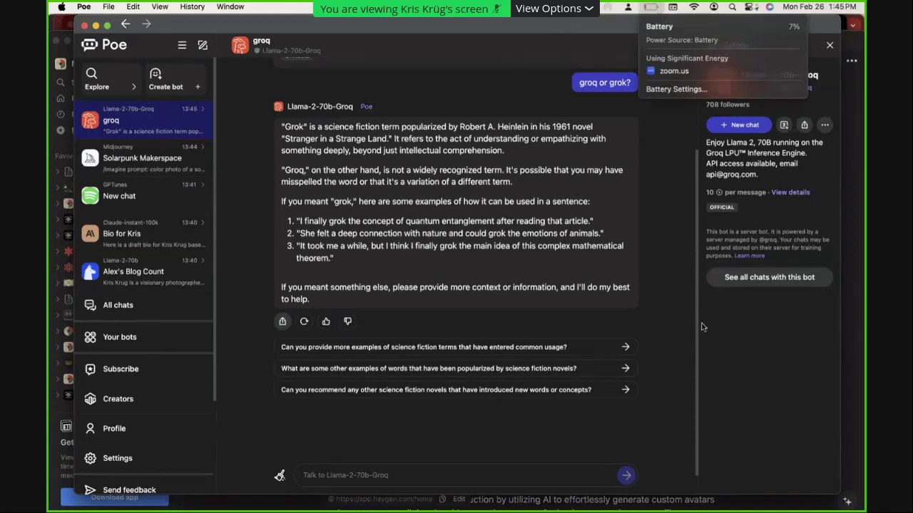
Open the Ideogram AI link from the Notion Creative Toolbox page
left_click(681, 229)
key("super+Tab")
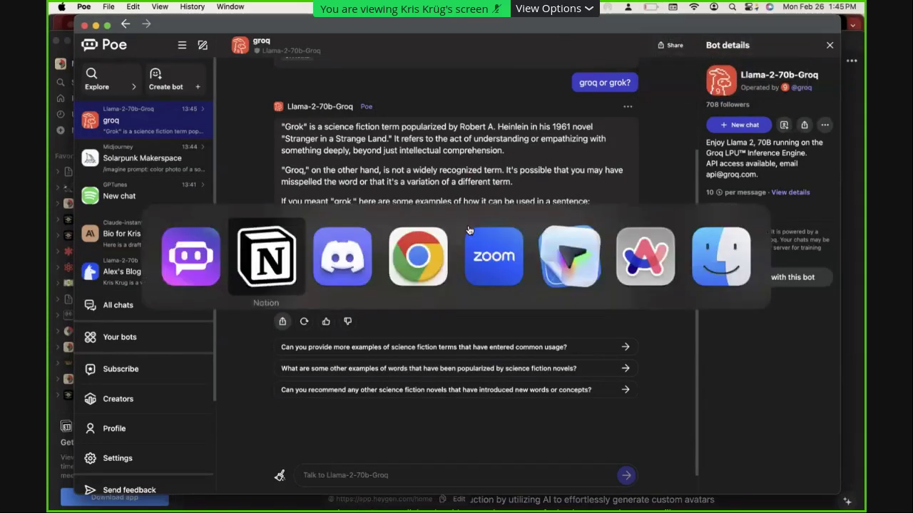
key("super+Tab")
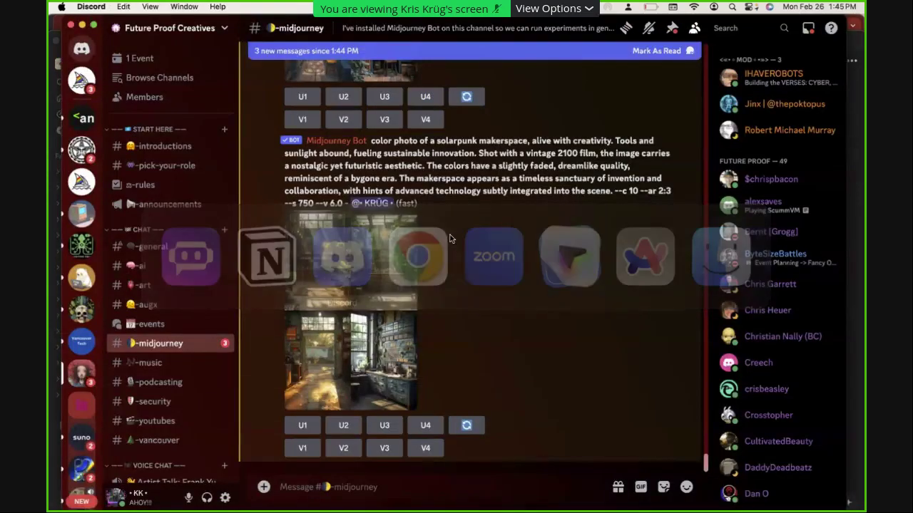
key("super+Tab")
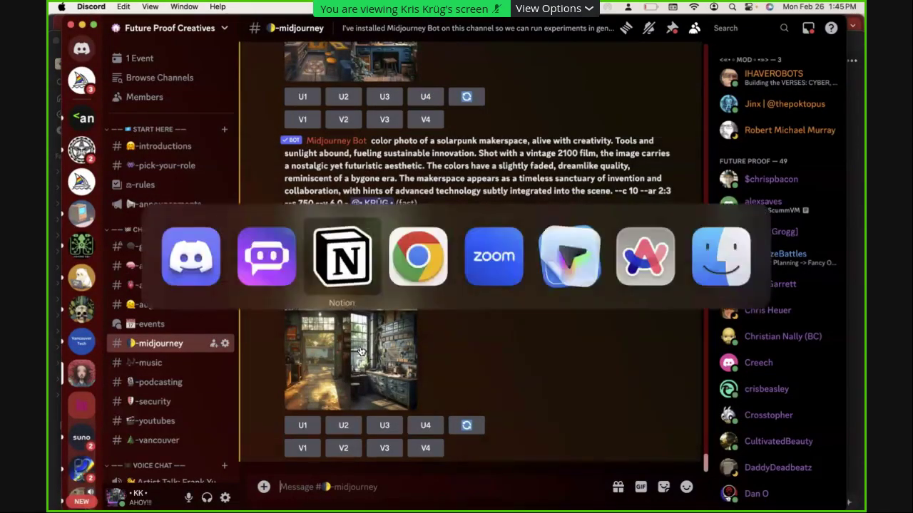
scroll(485, 321, "down", 3)
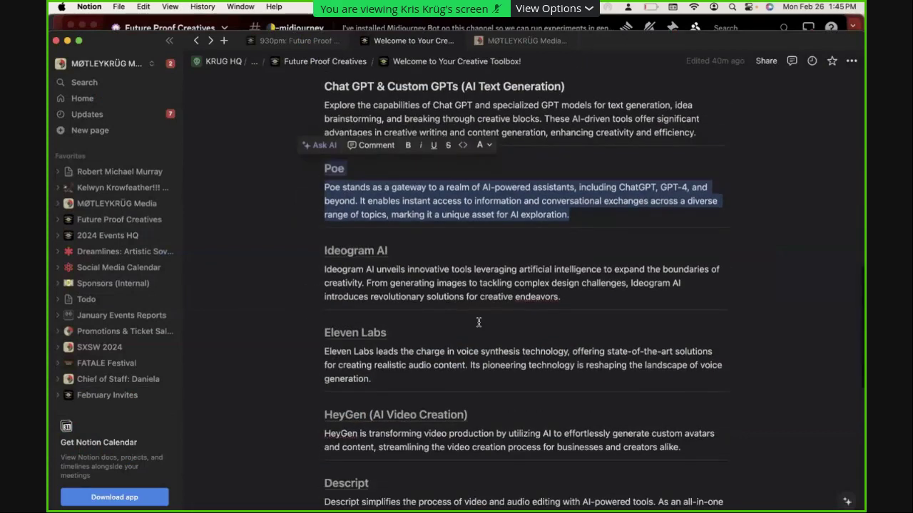
left_click(360, 252)
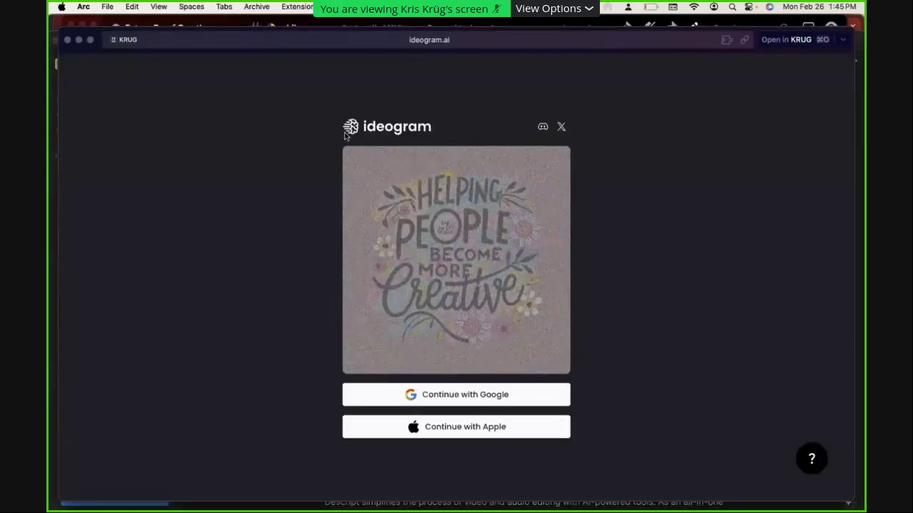
Sign in to Ideogram with the first Google account
left_click(434, 402)
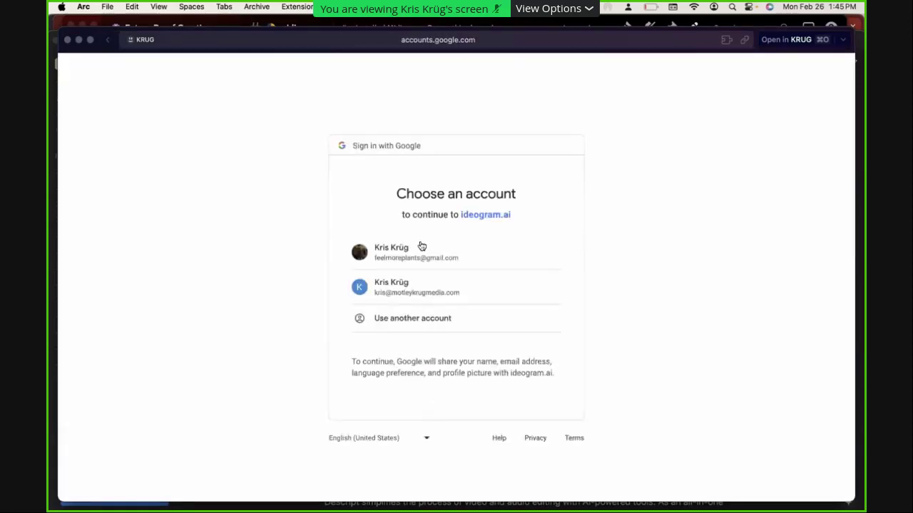
left_click(418, 253)
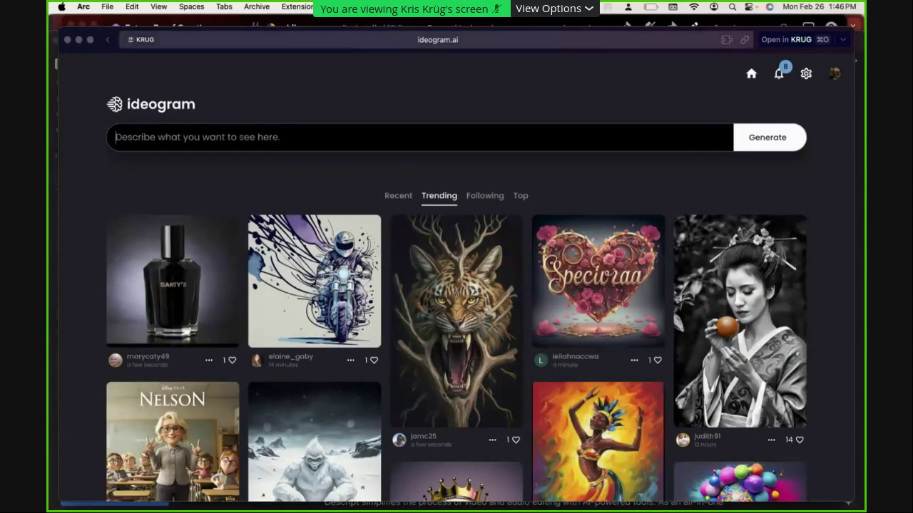
left_click_drag(104, 57, 102, 82)
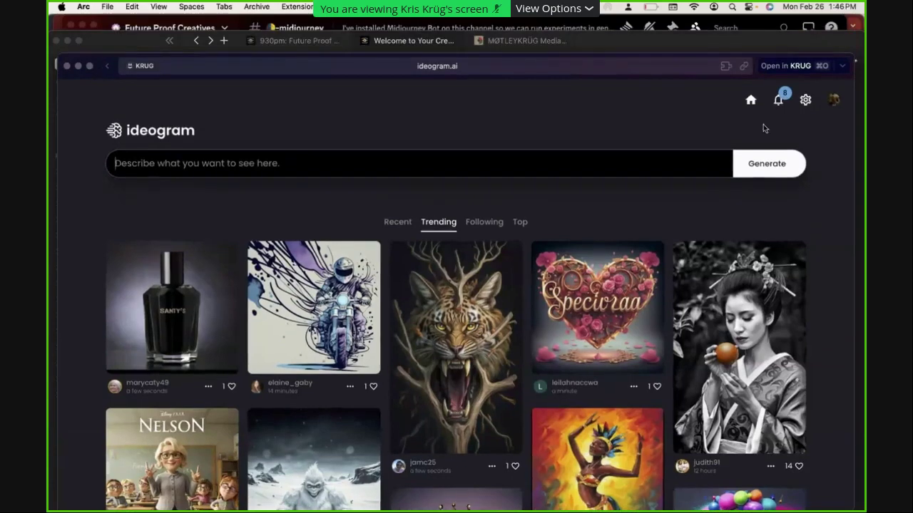
Open the Ideogram profile and scroll through the pinned creations
left_click(833, 100)
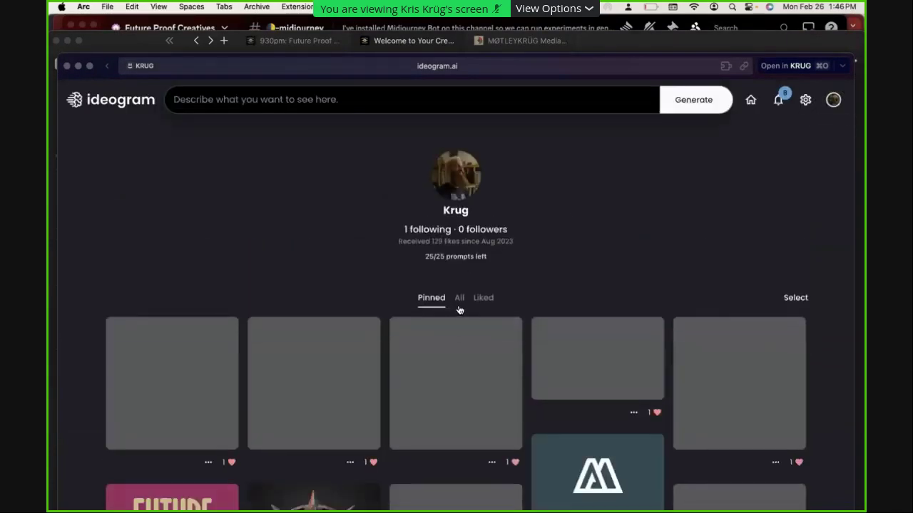
scroll(387, 300, "down", 5)
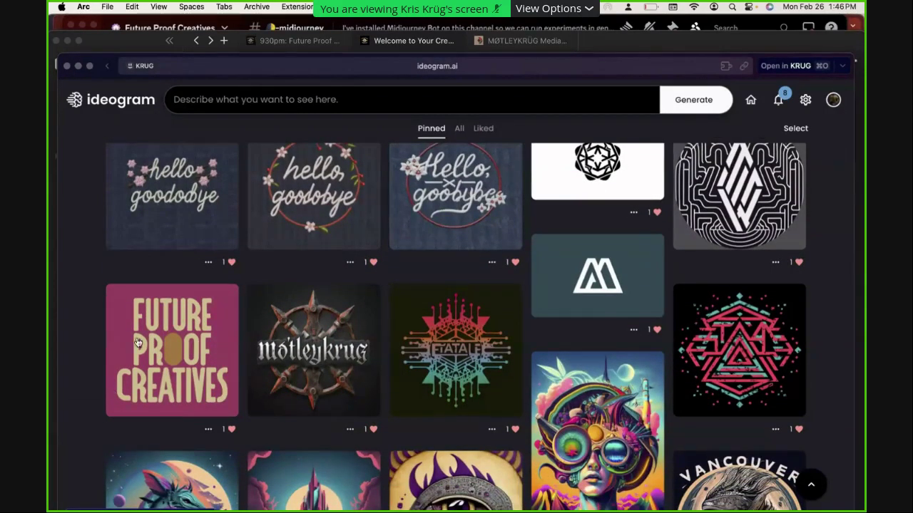
scroll(160, 321, "up", 2)
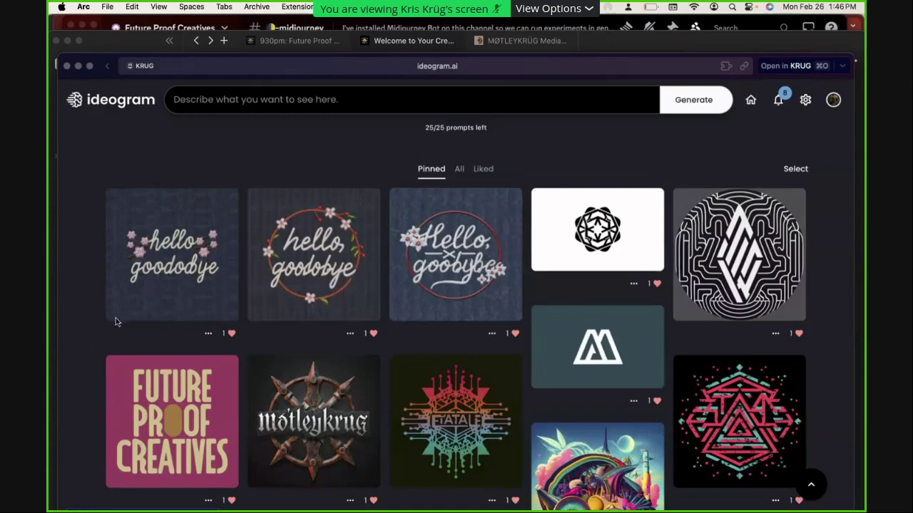
Open the 'hello goodbye' denim logo and cycle through its four variations back to the first
left_click(166, 248)
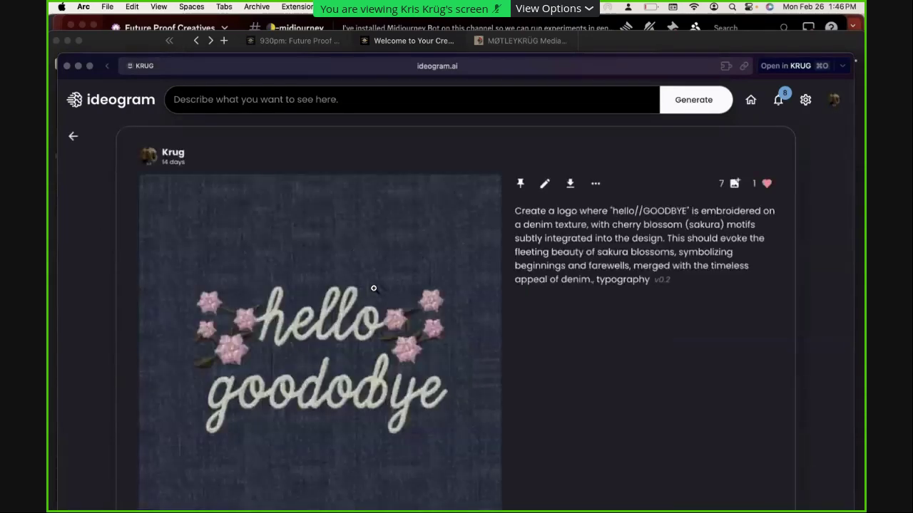
scroll(373, 288, "down", 6)
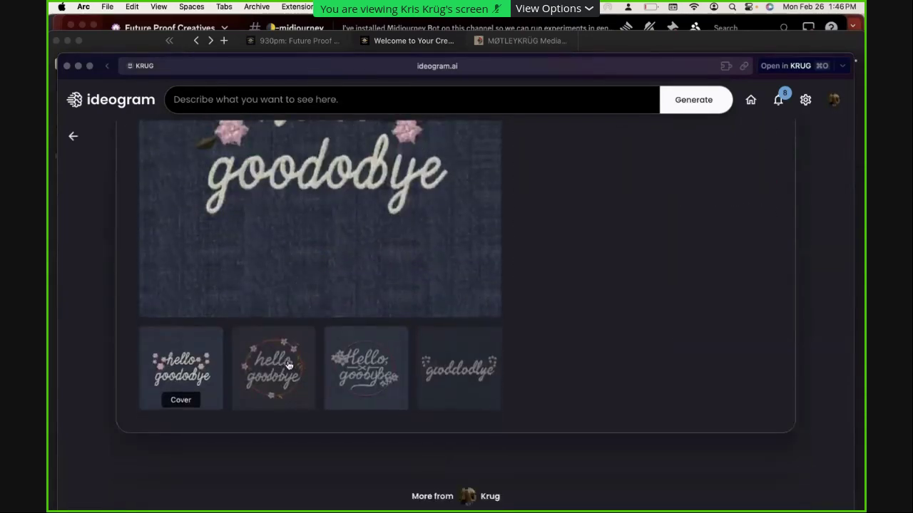
left_click(288, 367)
scroll(374, 407, "down", 2)
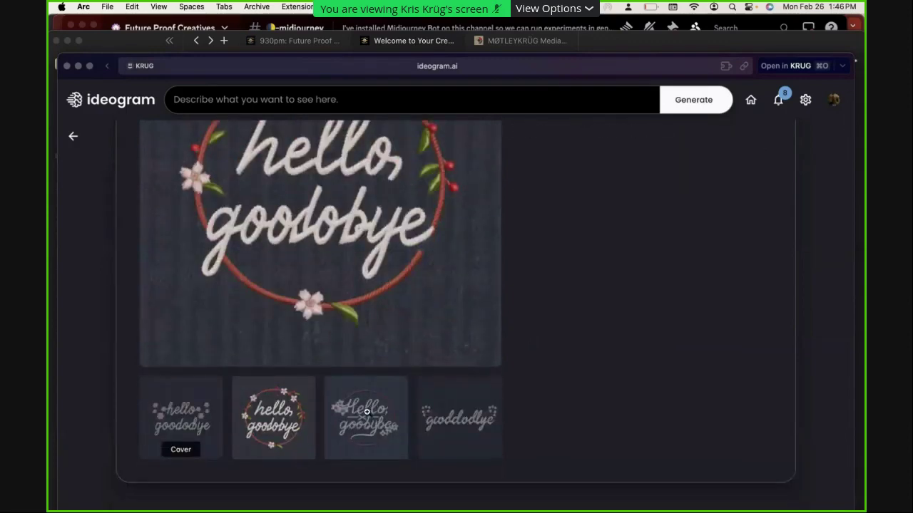
left_click(366, 413)
left_click(238, 472)
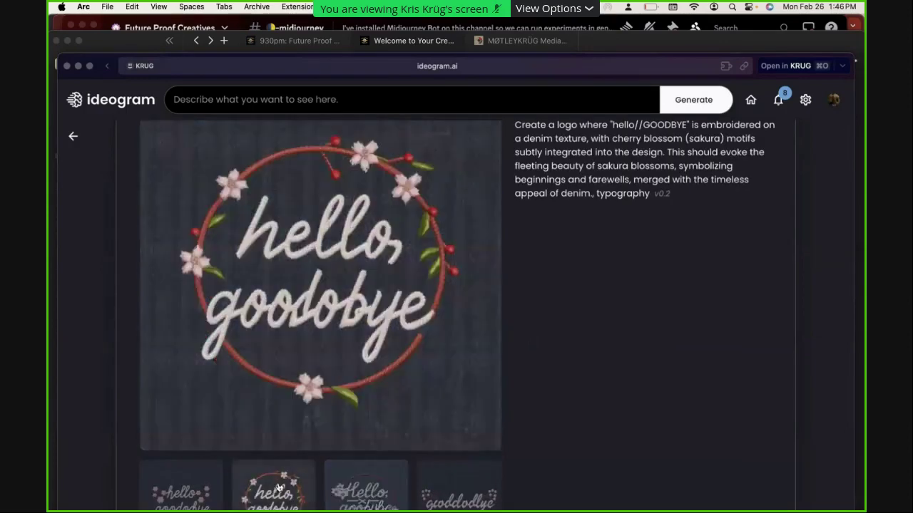
left_click(196, 499)
Select and review the logo's embroidered-denim prompt text
scroll(361, 393, "down", 2)
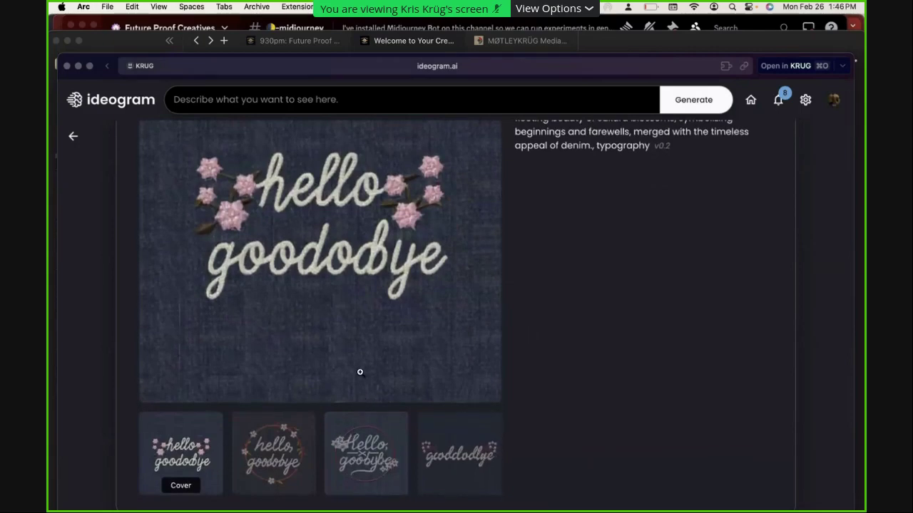
scroll(360, 372, "up", 2)
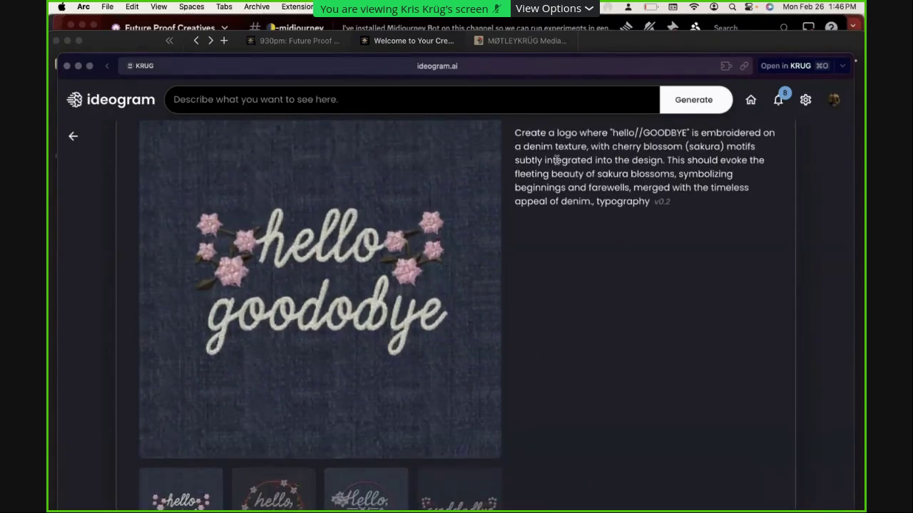
left_click_drag(625, 189, 531, 140)
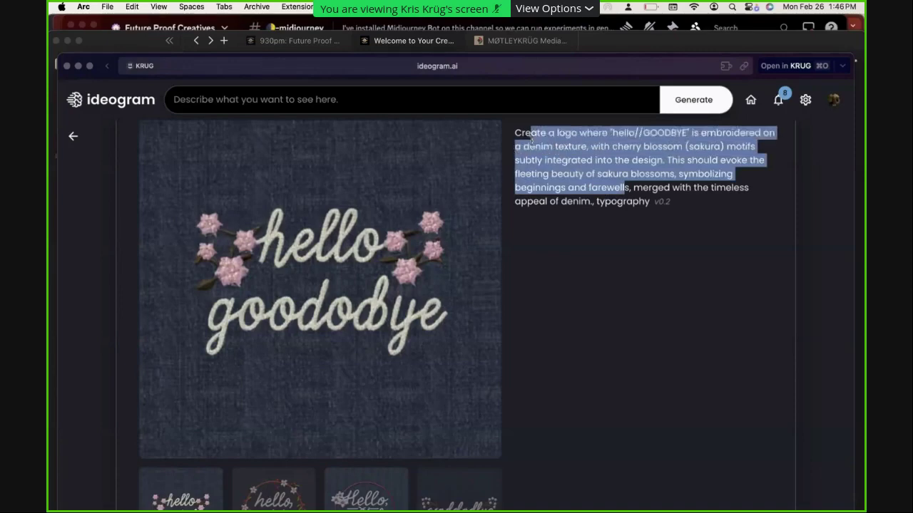
scroll(612, 281, "up", 2)
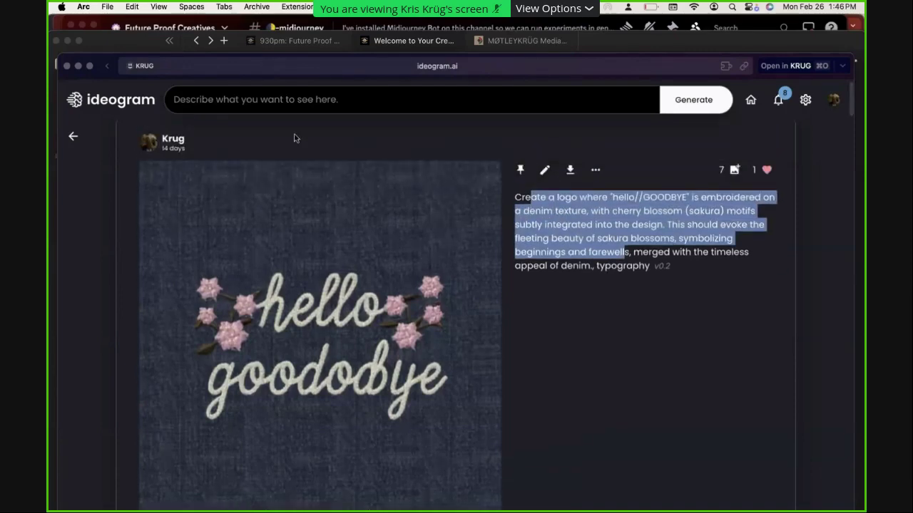
left_click(283, 104)
type("make a logo for")
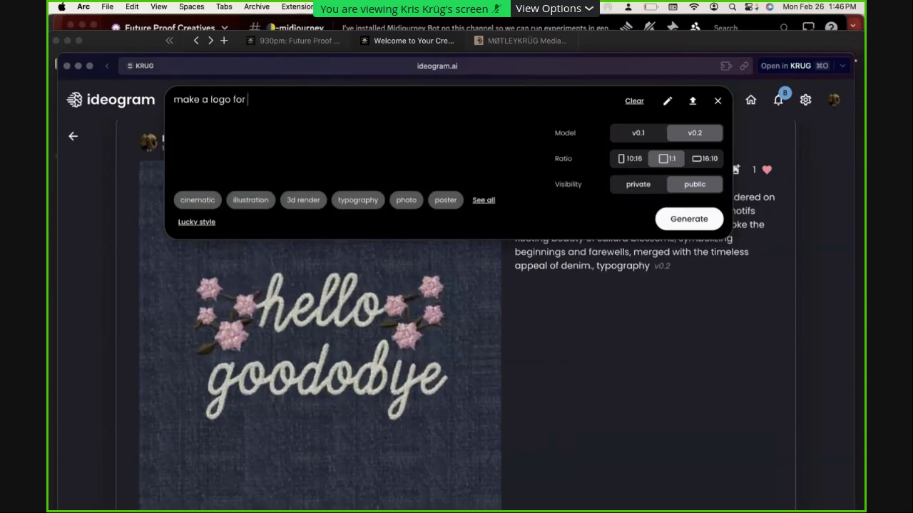
key("Return")
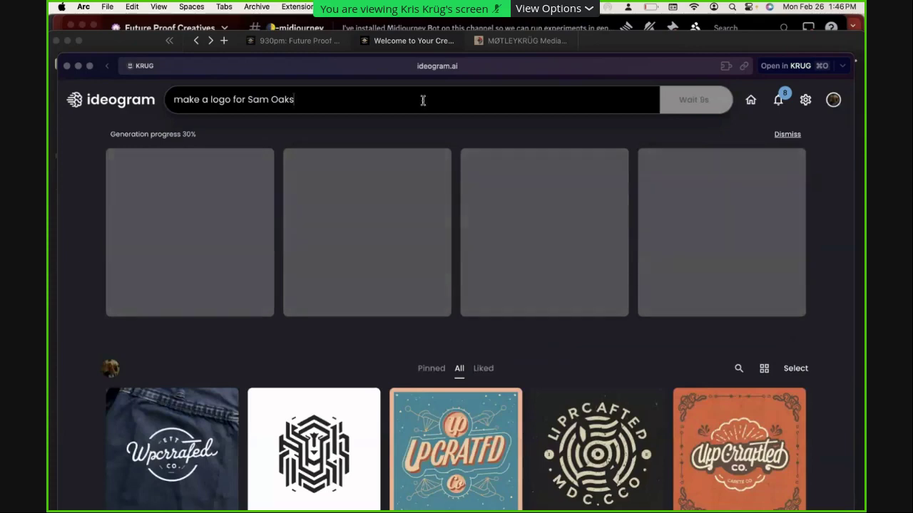
left_click(423, 99)
left_click_drag(246, 99, 173, 99)
type("a logo ")
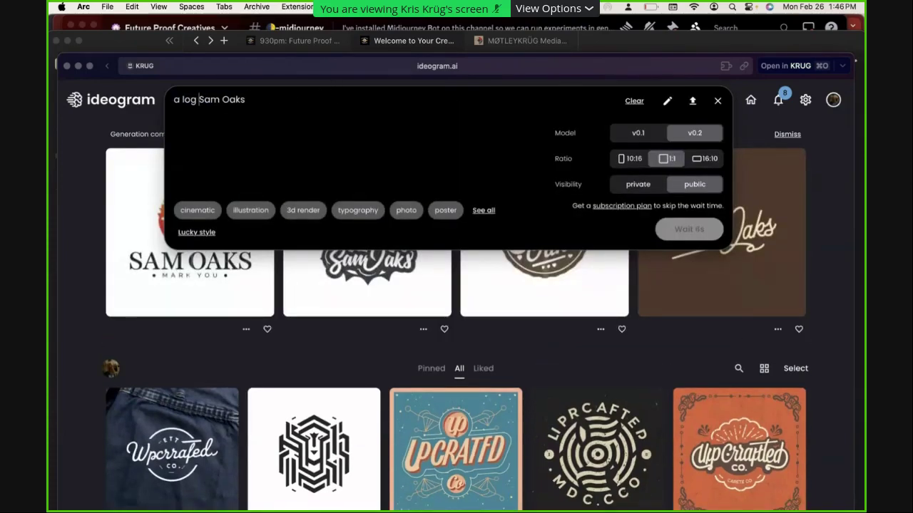
type("reads ")
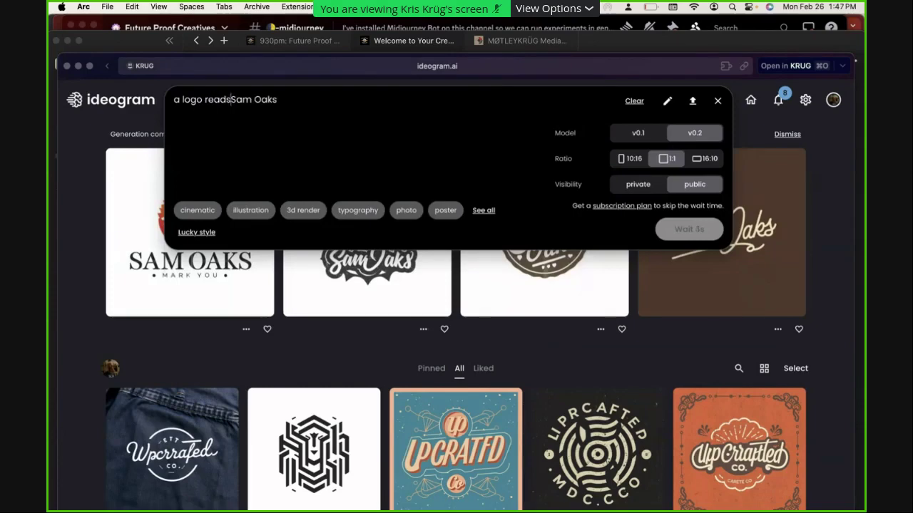
type("\"")
key("super+a")
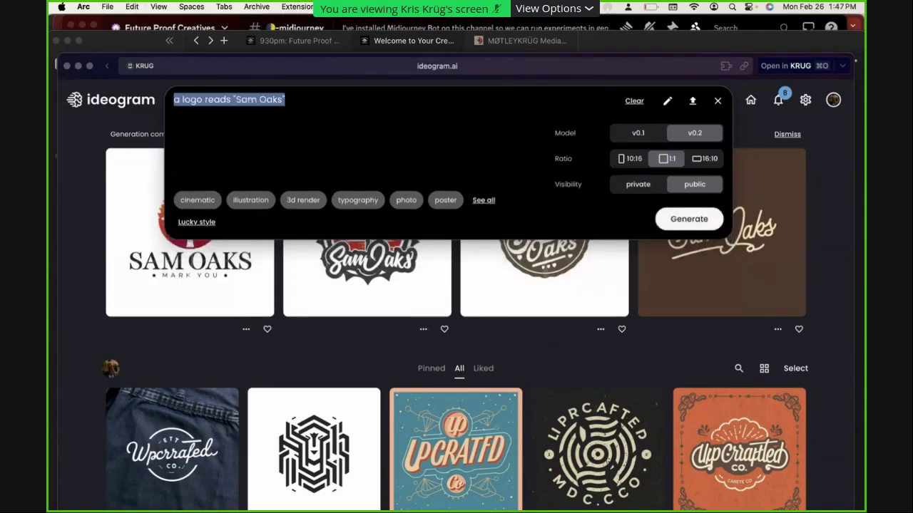
left_click(484, 201)
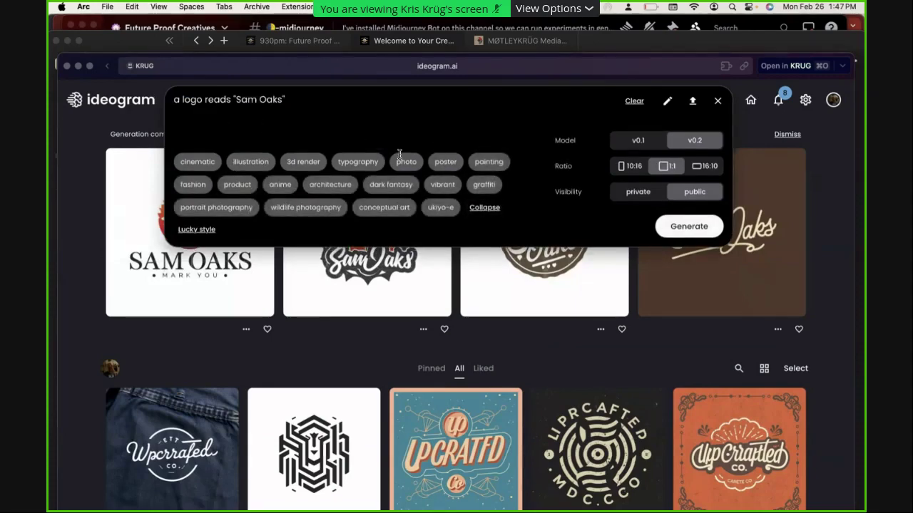
left_click(357, 162)
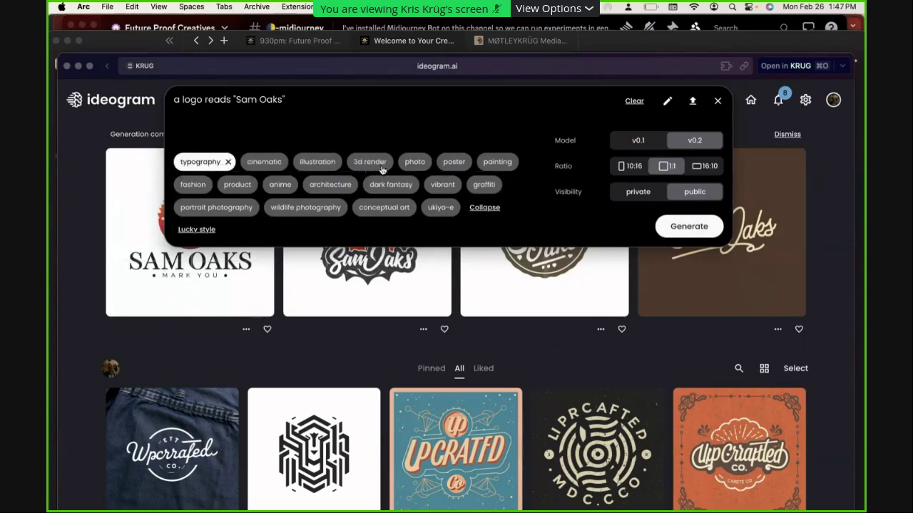
left_click(441, 163)
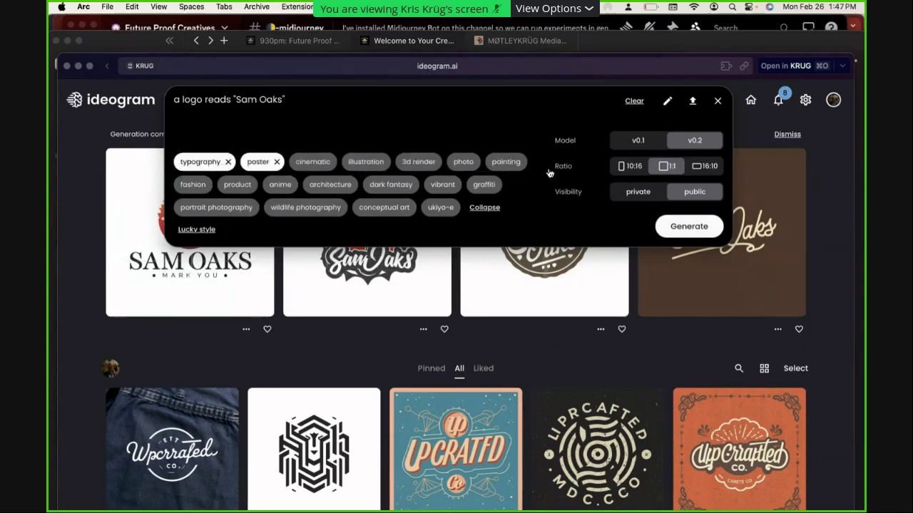
left_click(701, 228)
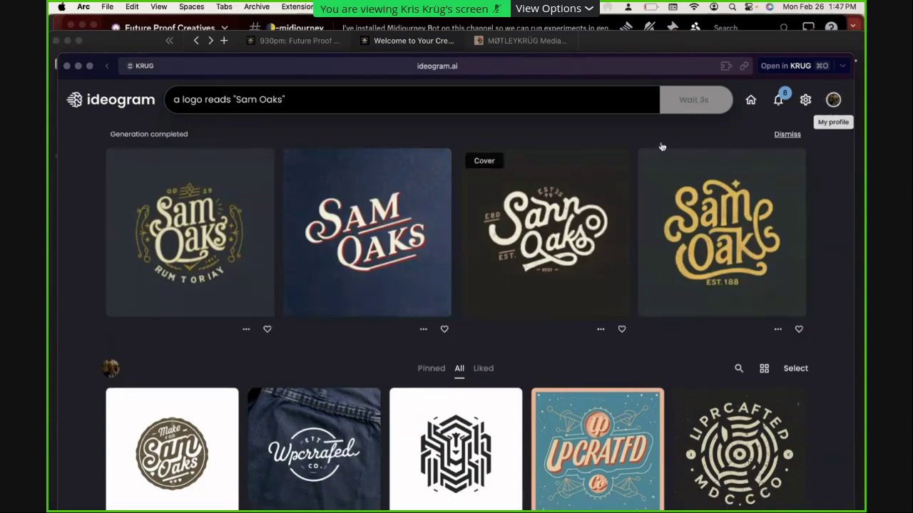
scroll(385, 307, "down", 3)
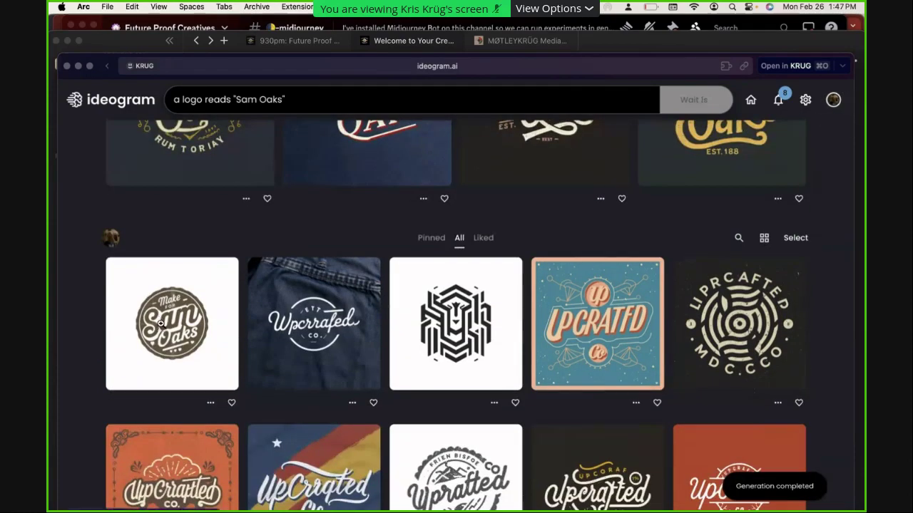
left_click(159, 323)
scroll(559, 388, "down", 4)
scroll(556, 381, "down", 2)
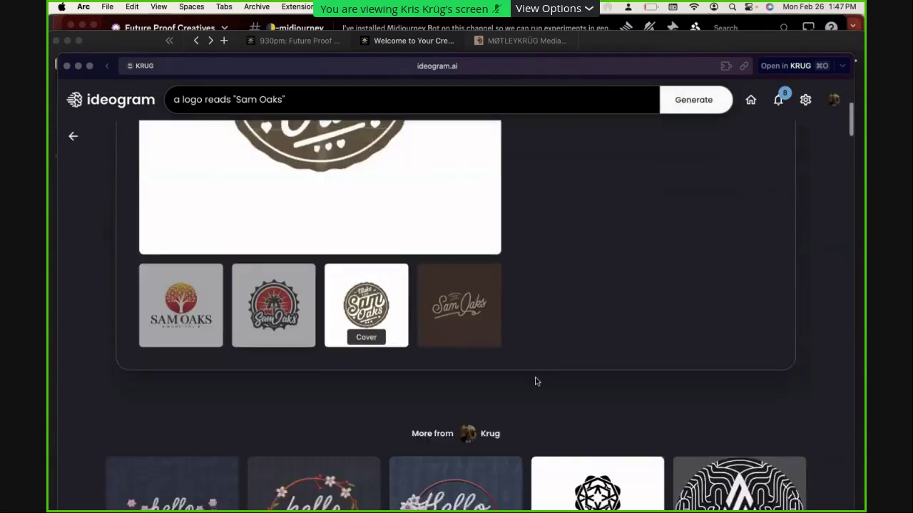
left_click(252, 304)
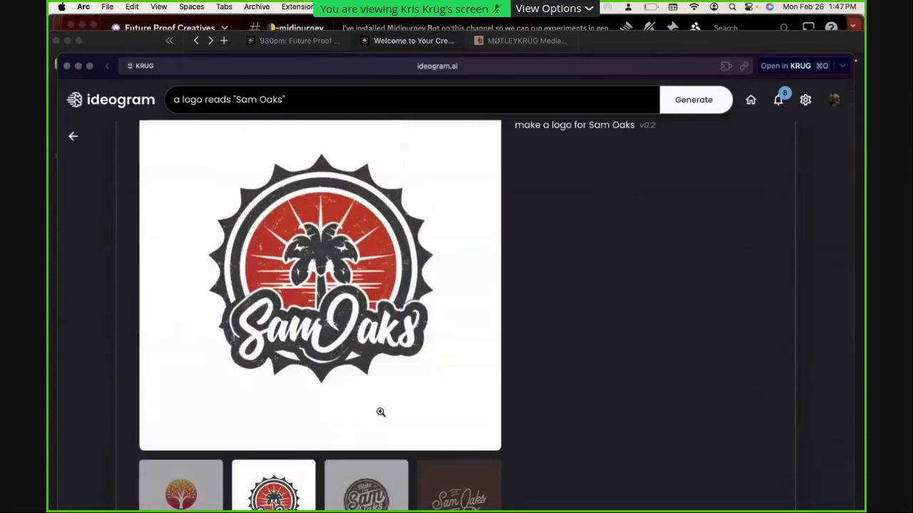
left_click(360, 492)
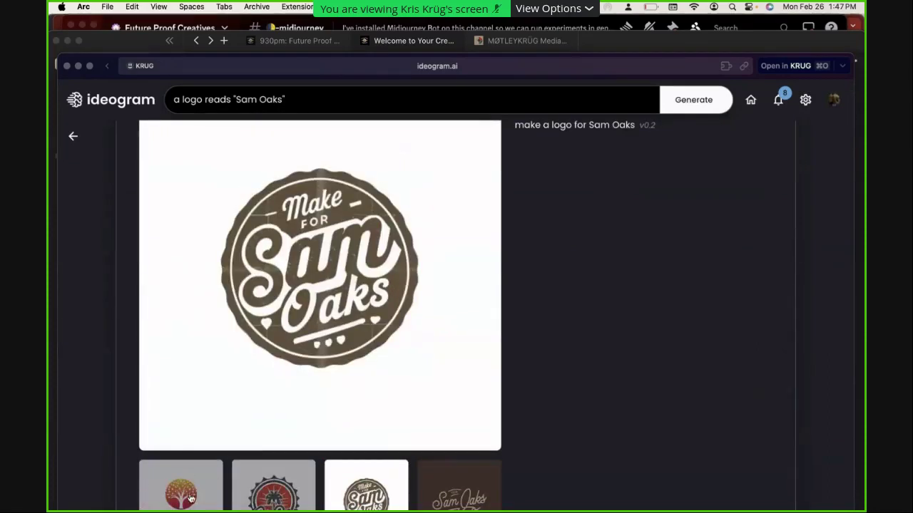
left_click(145, 483)
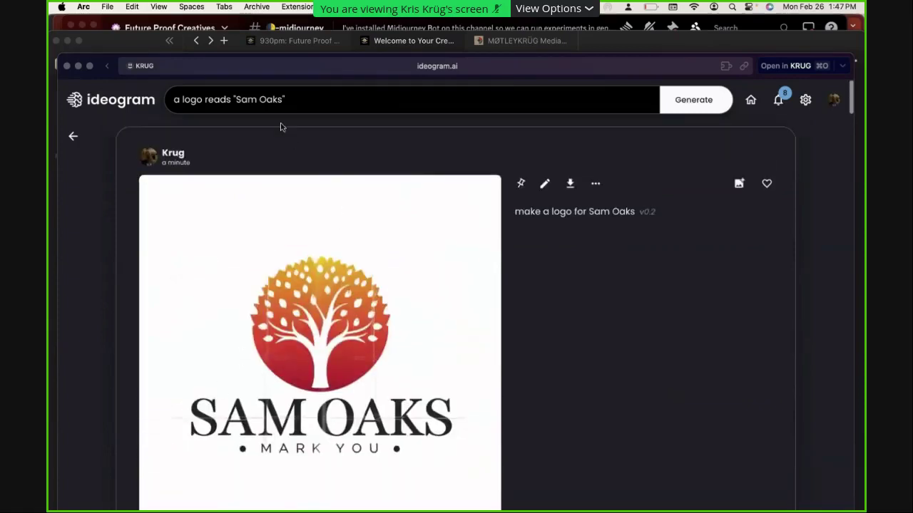
left_click(308, 99)
Change the prompt to 'a wordmark for graphic designer', swap the poster tag for 3d render, and generate
left_click(231, 100)
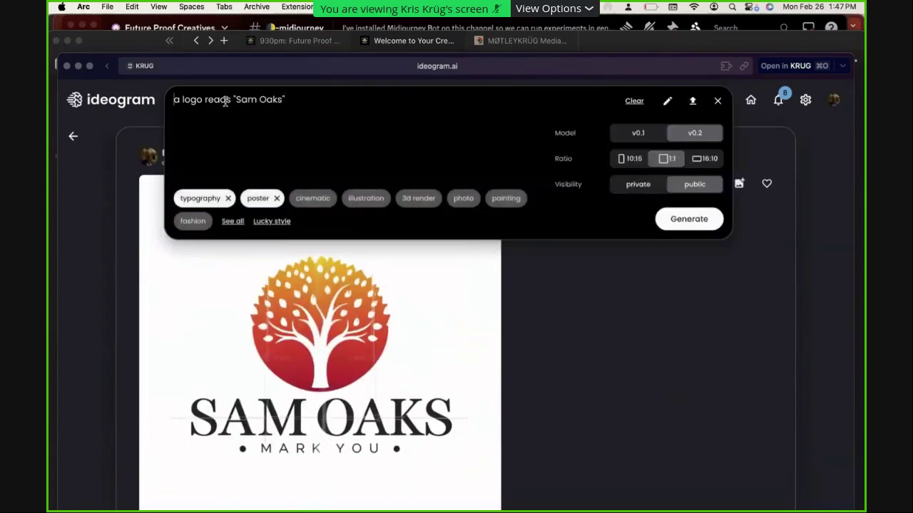
left_click_drag(232, 99, 173, 101)
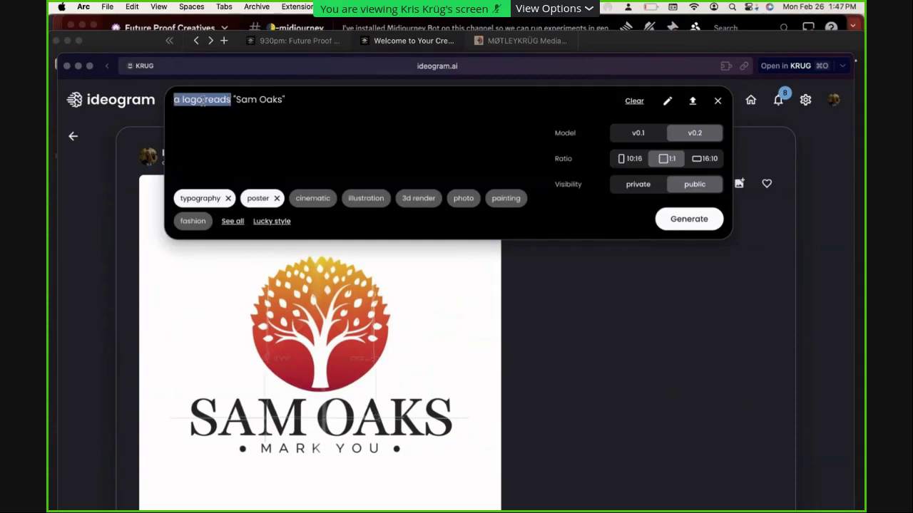
type("a wordmark for ")
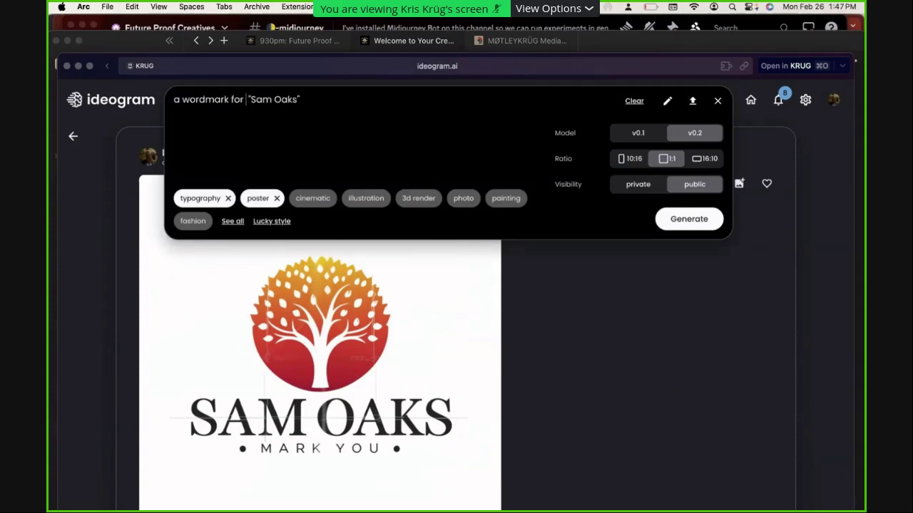
type("graphic desig")
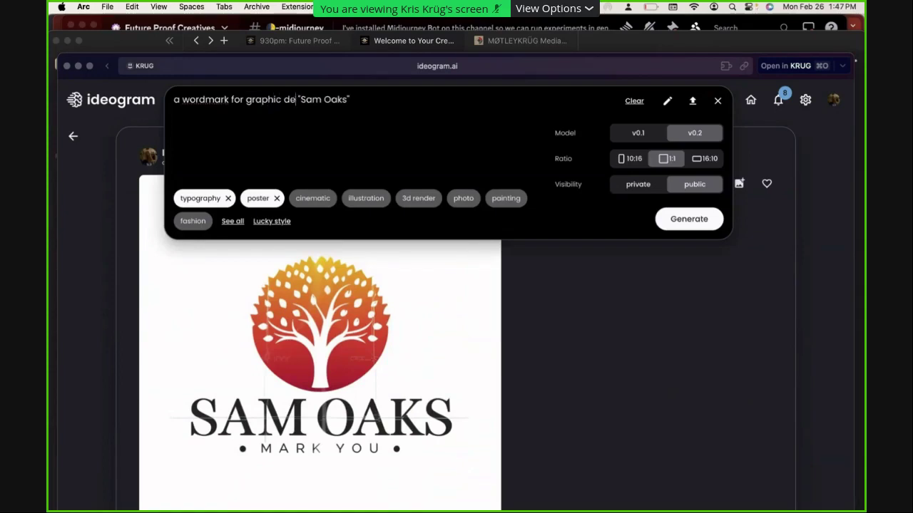
type("ner")
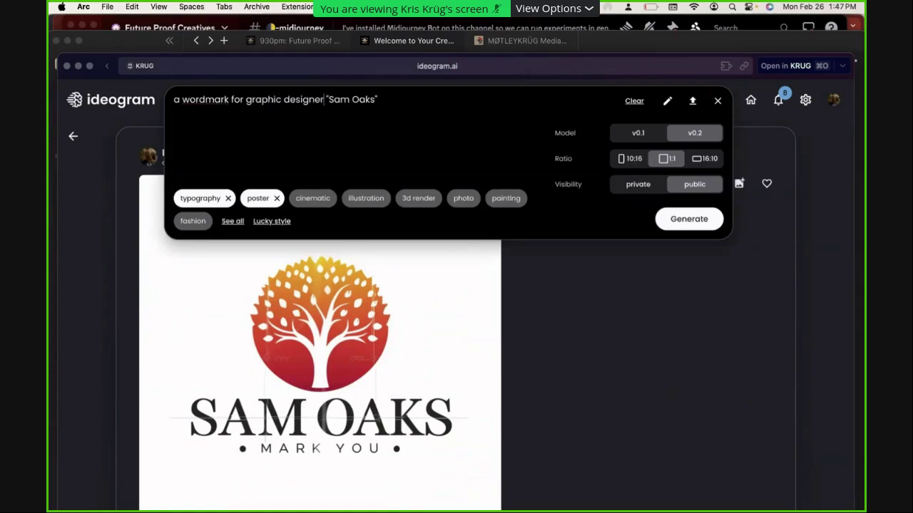
left_click(277, 199)
left_click(370, 202)
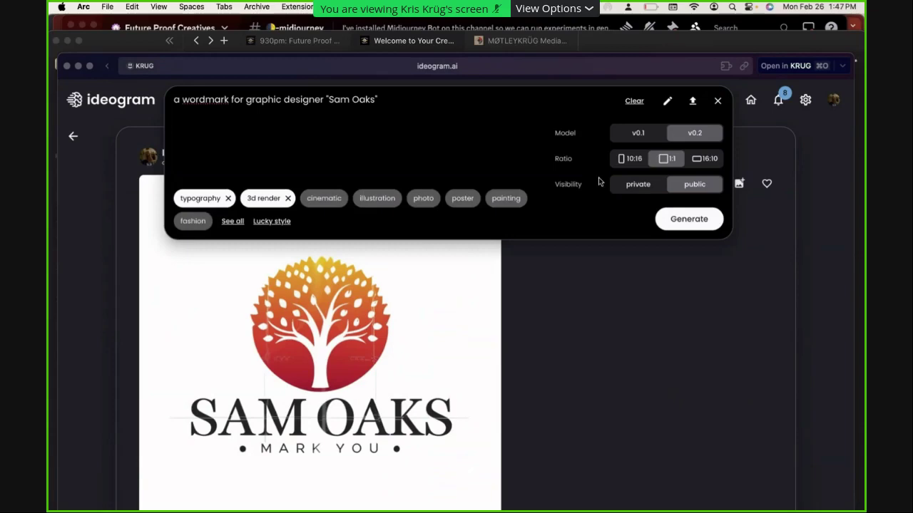
left_click(677, 219)
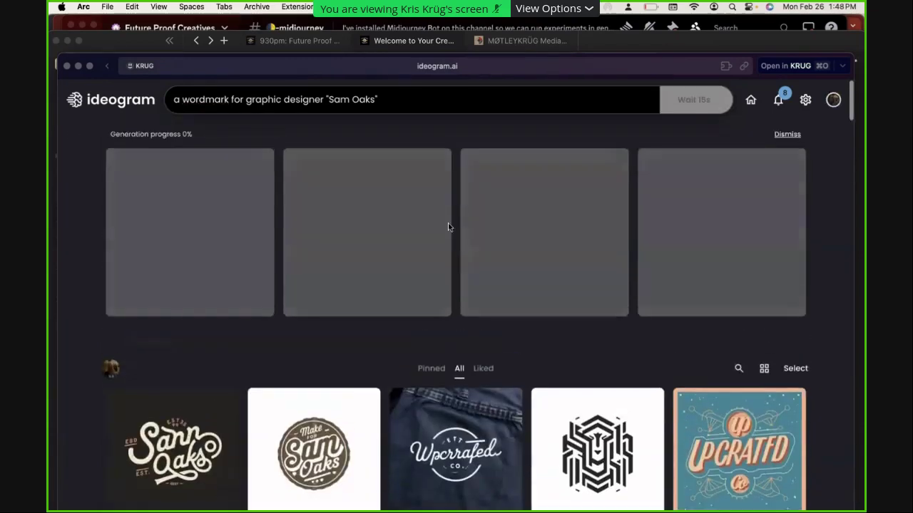
Open the earlier poster-style name logo, view its yellow, white, blue and gold variants, and enlarge the gold emblem
scroll(404, 285, "down", 3)
left_click(143, 349)
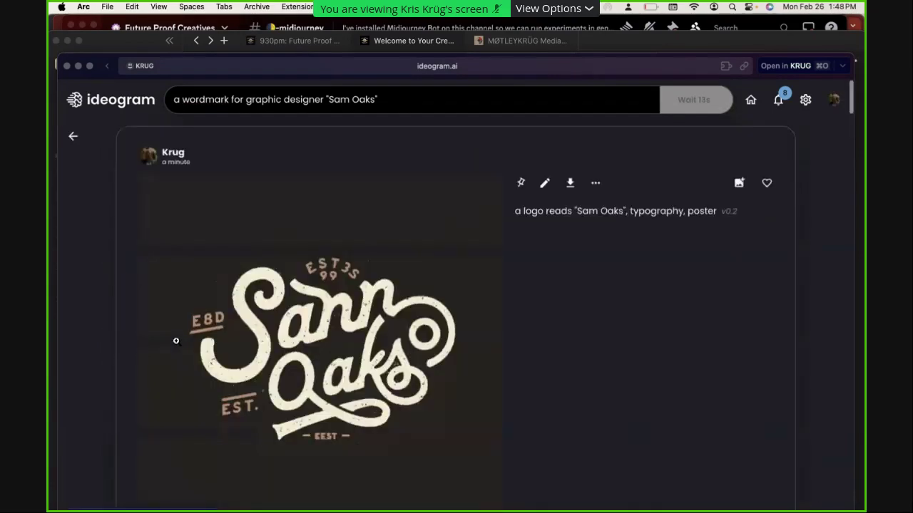
scroll(473, 415, "down", 5)
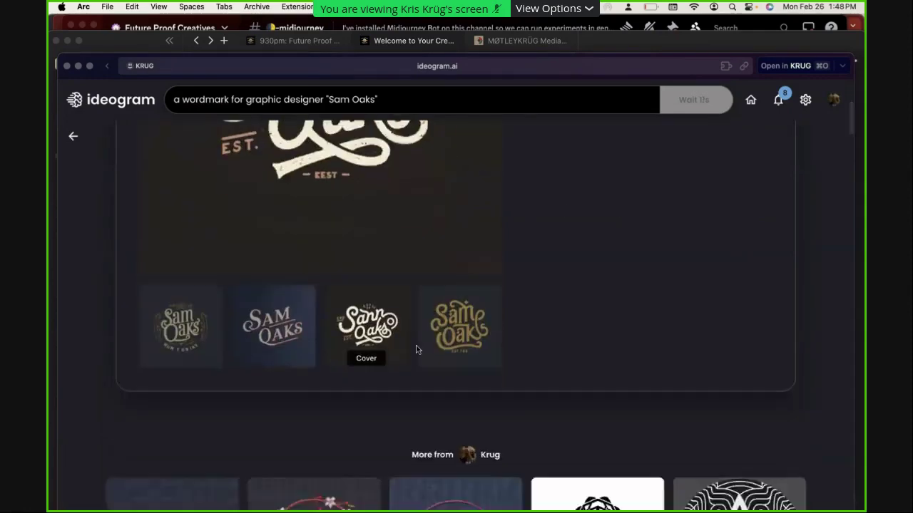
left_click(420, 345)
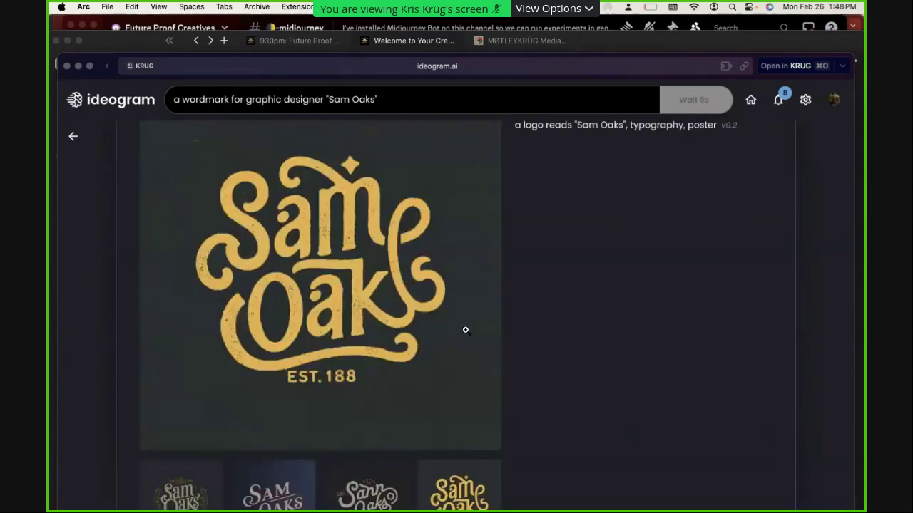
left_click(378, 483)
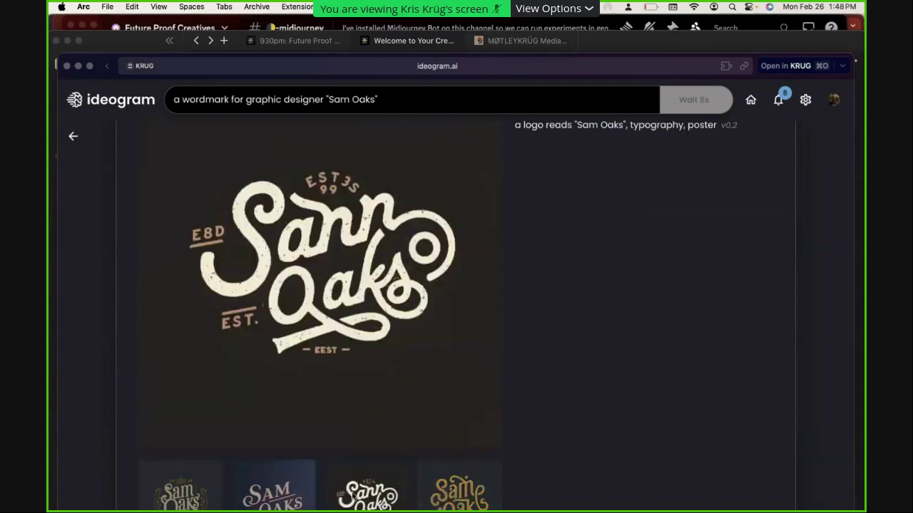
left_click(306, 494)
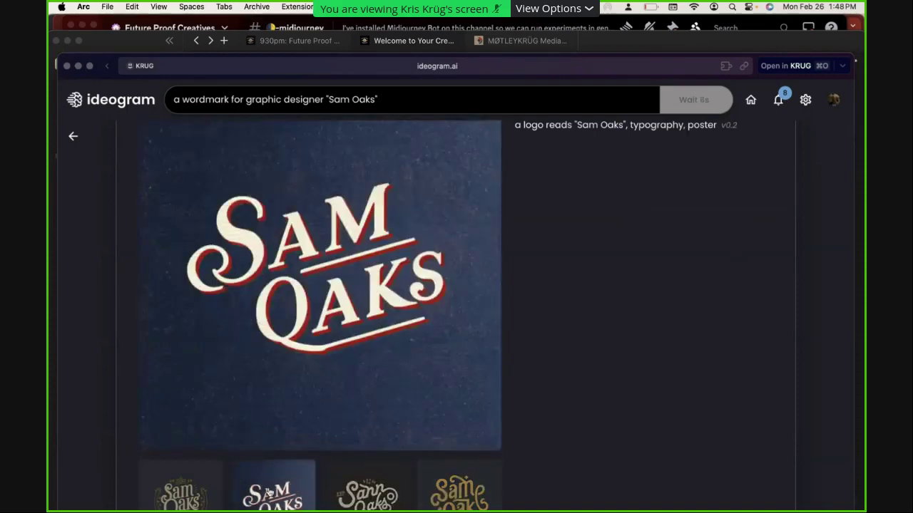
left_click(192, 499)
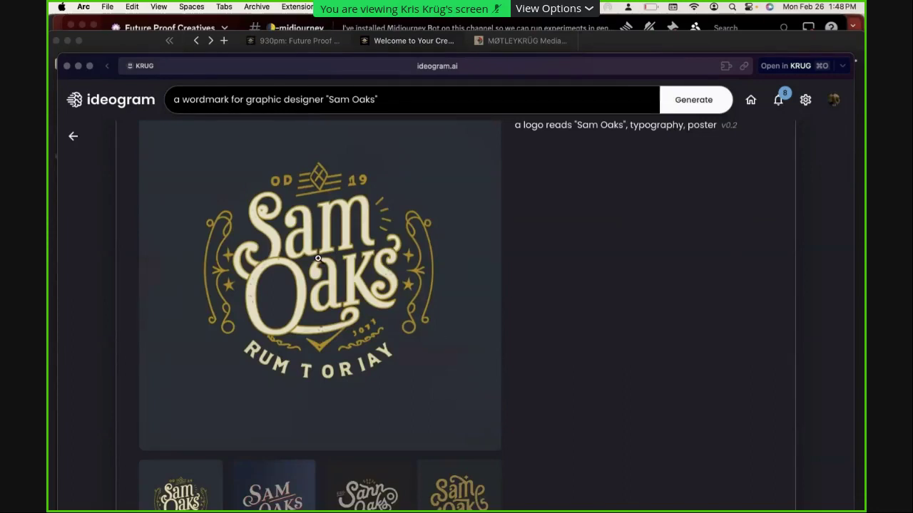
left_click(429, 237)
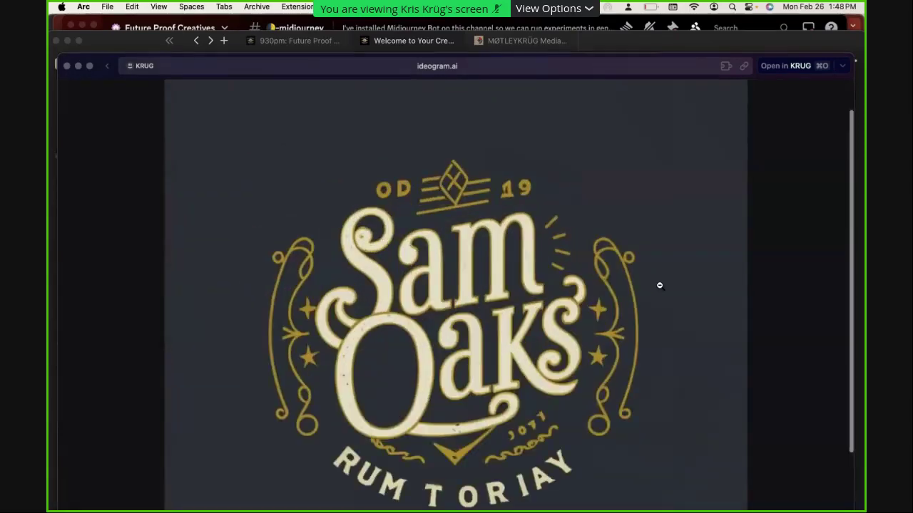
left_click(660, 289)
Open the new gold 3D wordmark results, view the fourth, third and second variants, and select the prompt
left_click(660, 289)
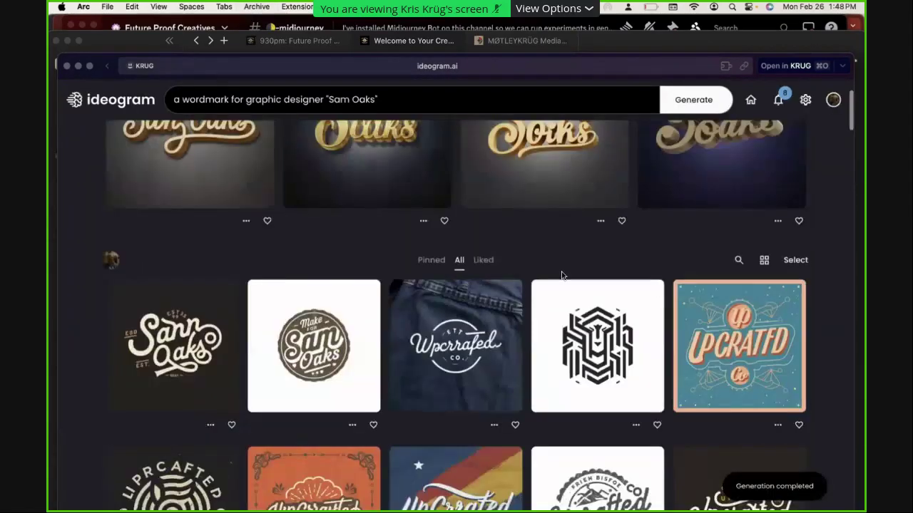
scroll(606, 285, "up", 3)
left_click(203, 232)
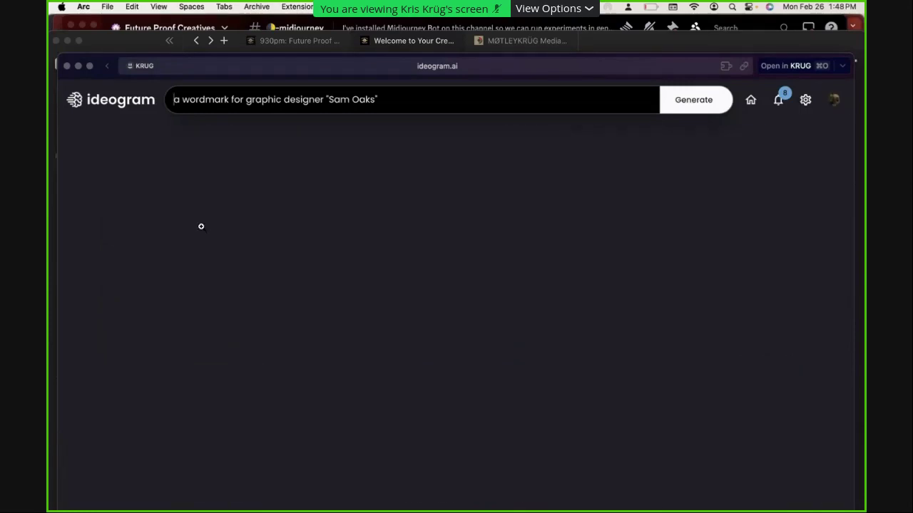
scroll(599, 340, "down", 2)
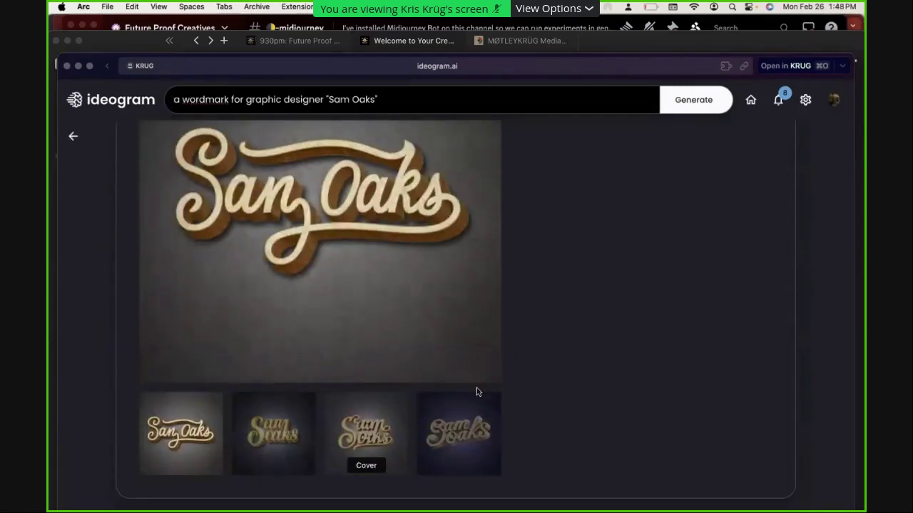
left_click(471, 442)
left_click(392, 479)
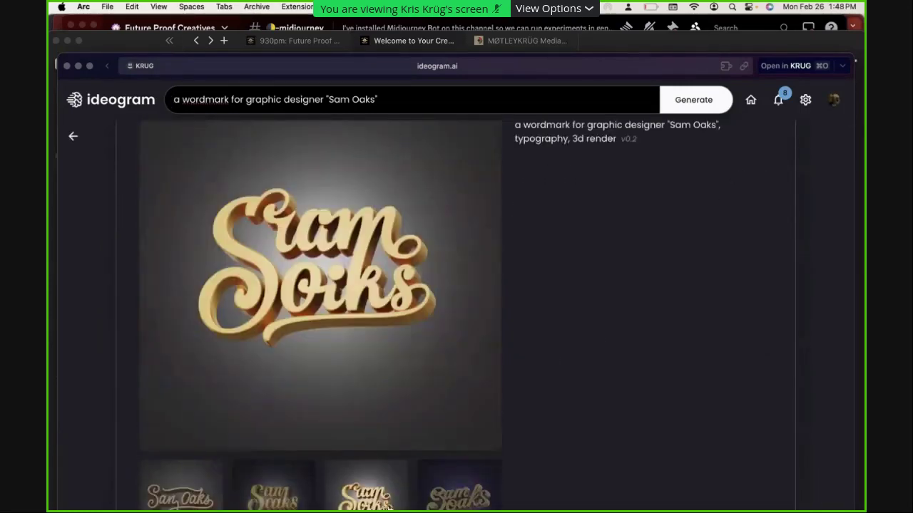
left_click(287, 507)
scroll(536, 307, "up", 3)
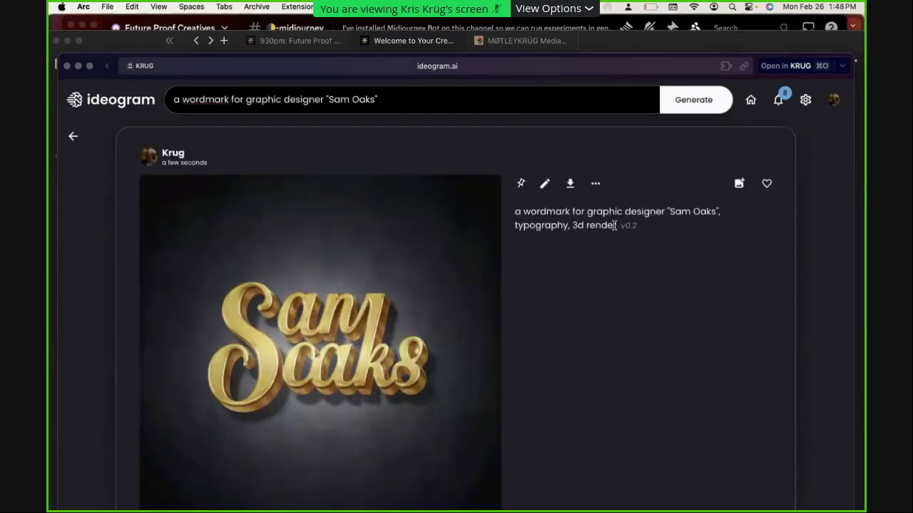
left_click_drag(516, 212, 627, 232)
key("super+c")
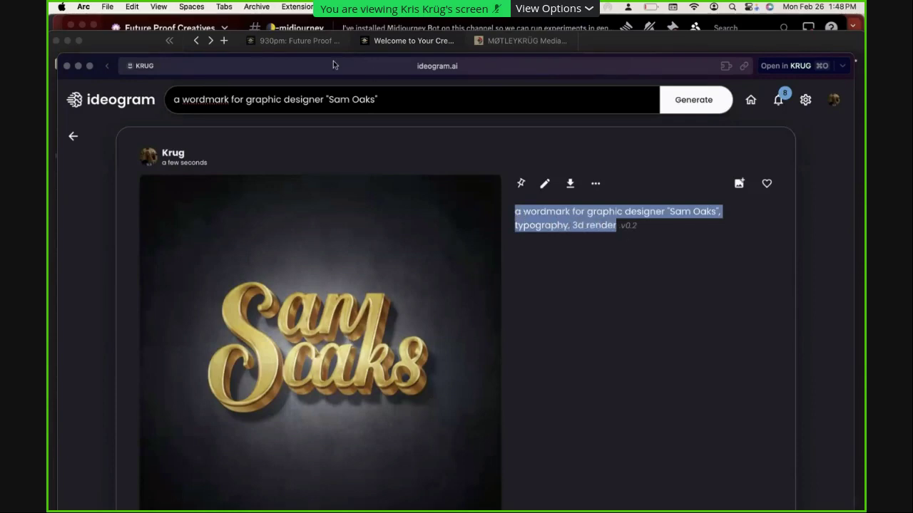
Paste the copied prompt into a new prompt box and drop the typography style
left_click(316, 91)
key("super+v")
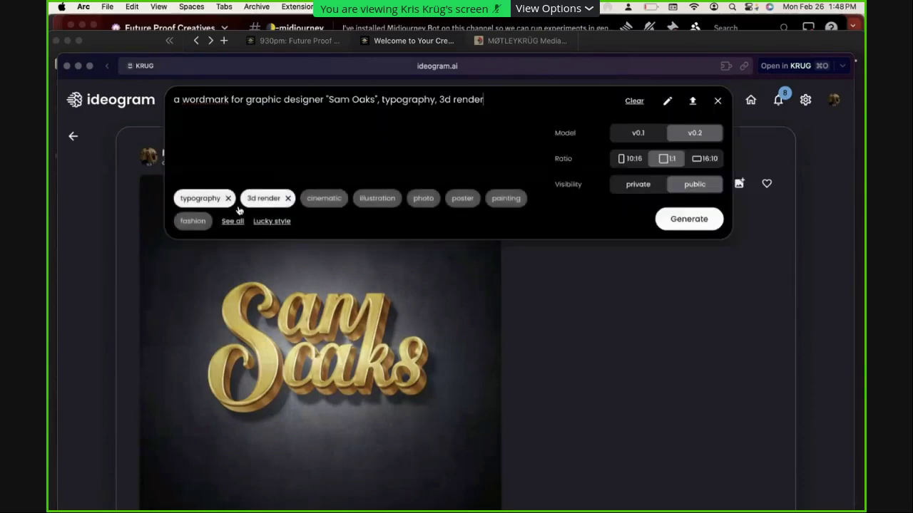
left_click(219, 199)
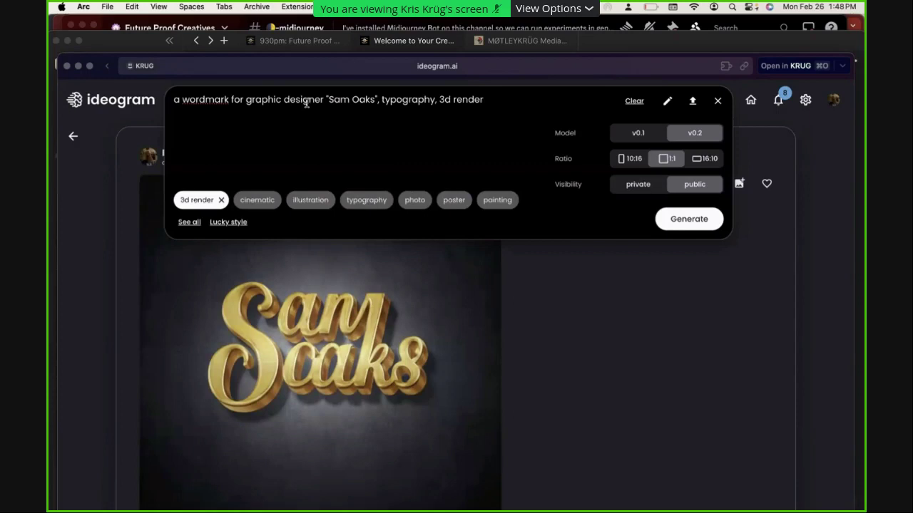
Edit the prompt to 'logo reads' plus the quoted name, nashville, interiors, innovative, and generate
left_click(325, 100)
key("super+shift+Left")
key("BackSpace")
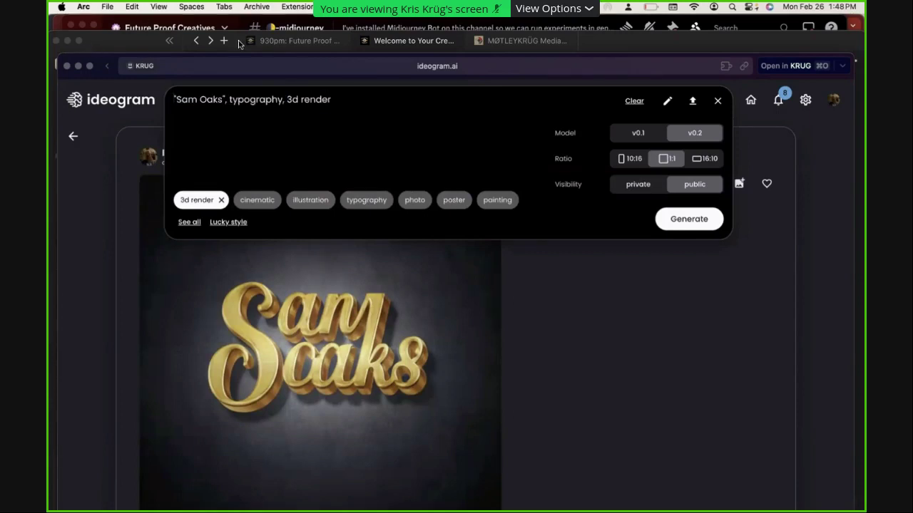
left_click(229, 99)
key("super+shift+Right")
key("BackSpace")
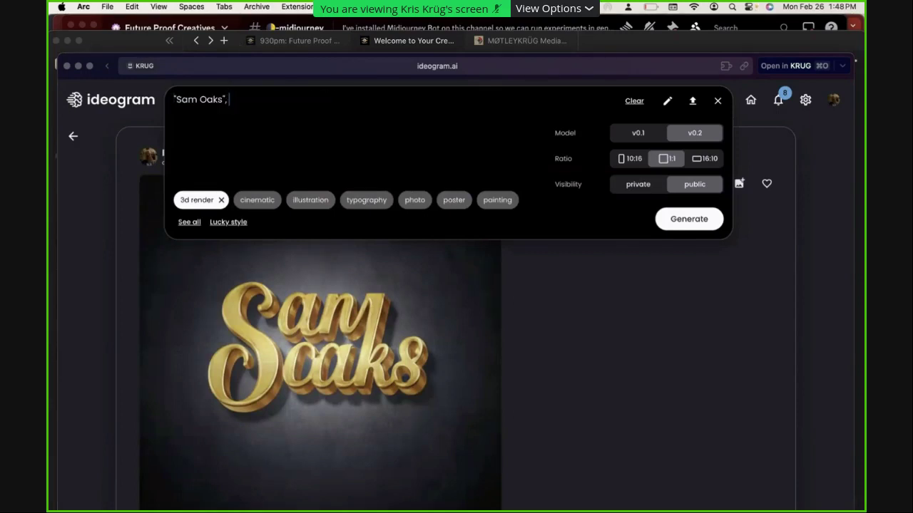
type("logo read")
key("Left")
type("s")
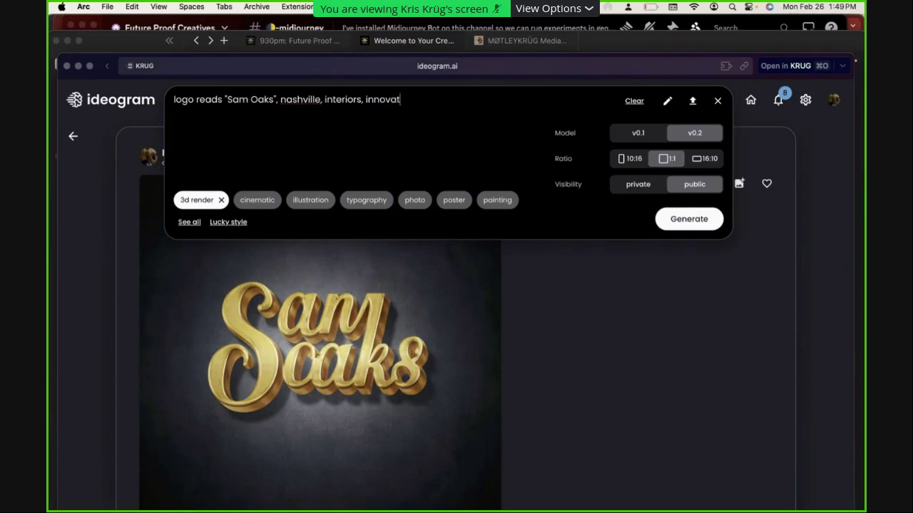
left_click(697, 219)
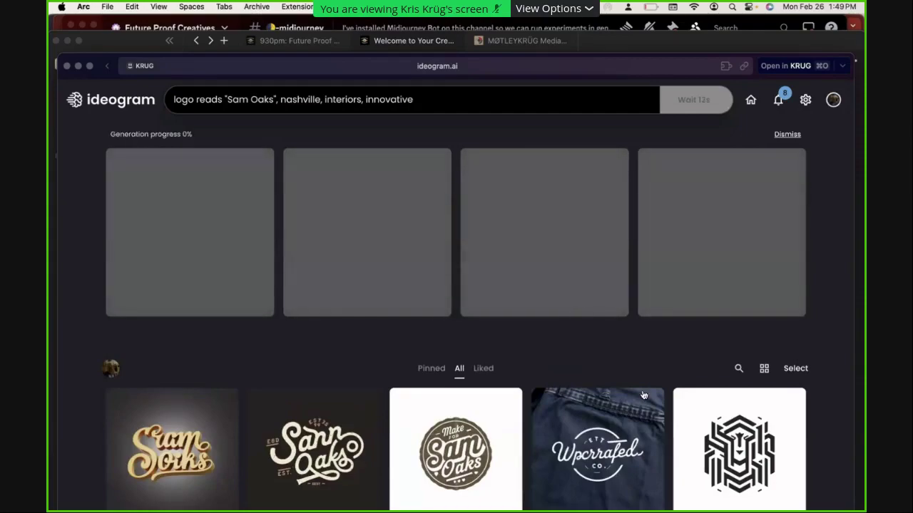
Open the circular maze logo and view its Vancouver, face, AI lettermark and maze variations
scroll(663, 404, "down", 5)
scroll(663, 404, "down", 10)
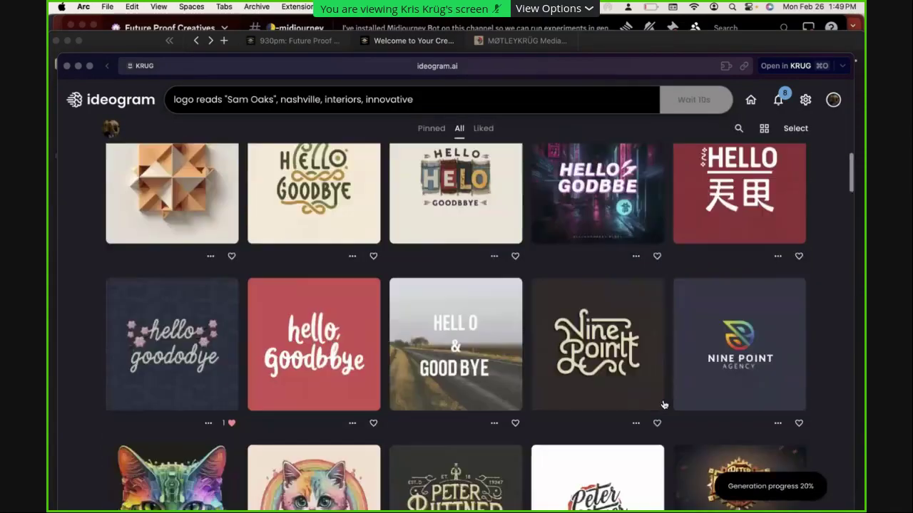
scroll(663, 404, "down", 10)
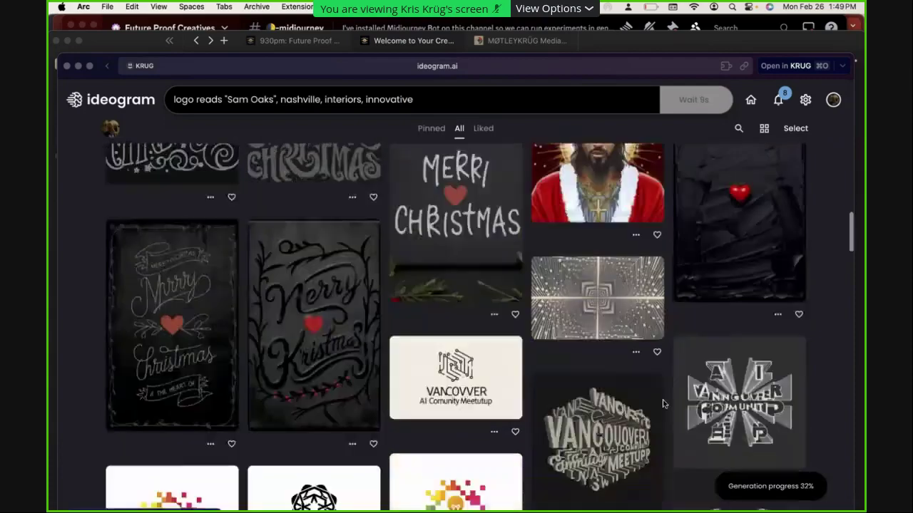
scroll(663, 405, "down", 4)
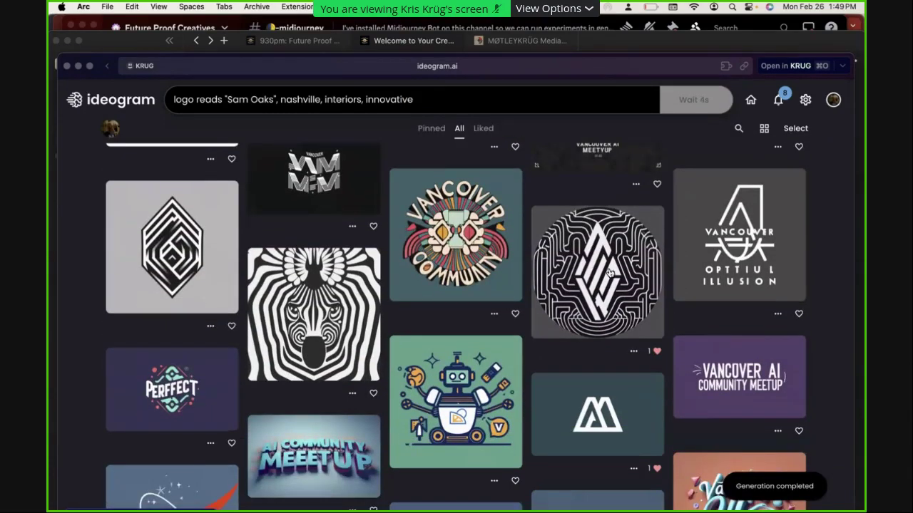
left_click(648, 272)
scroll(609, 383, "down", 3)
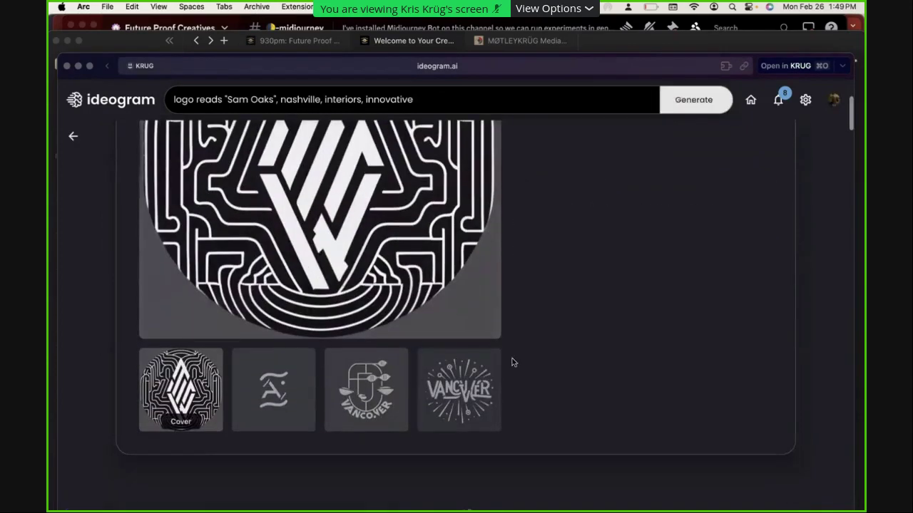
left_click(489, 388)
scroll(428, 421, "down", 2)
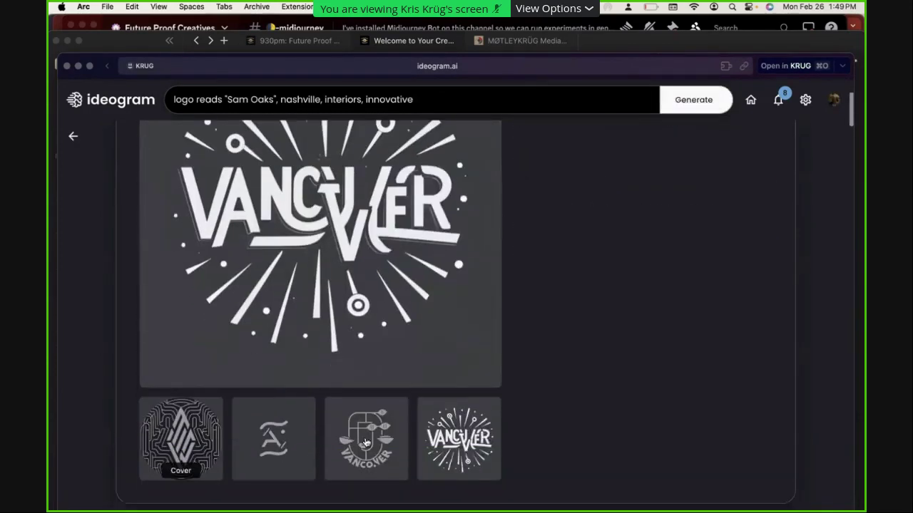
left_click(367, 442)
left_click(281, 502)
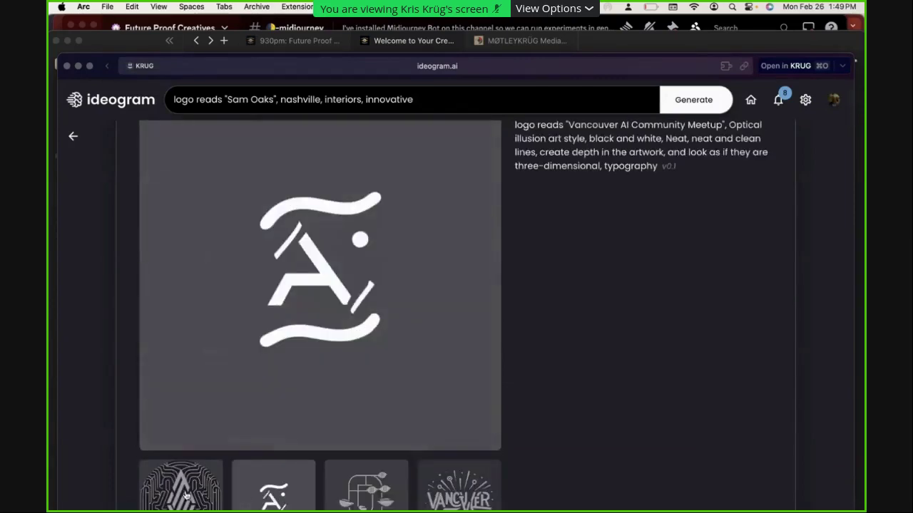
left_click(185, 495)
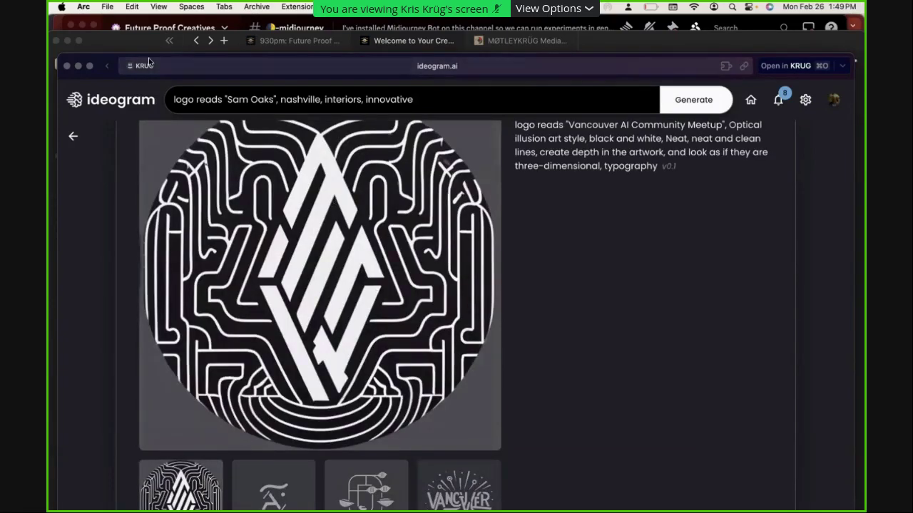
left_click(72, 135)
Open the zebra illusion image and view its zebra cover and EAVA lettering variations
left_click(370, 292)
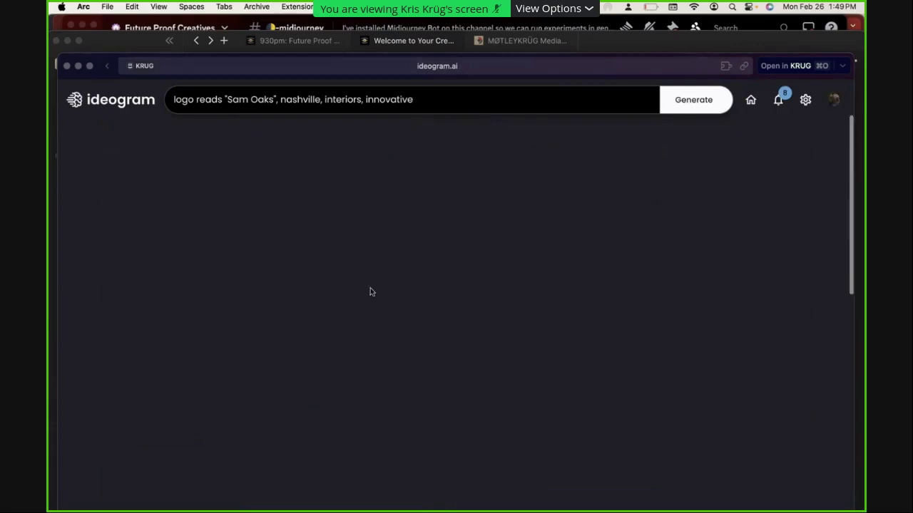
scroll(523, 340, "down", 5)
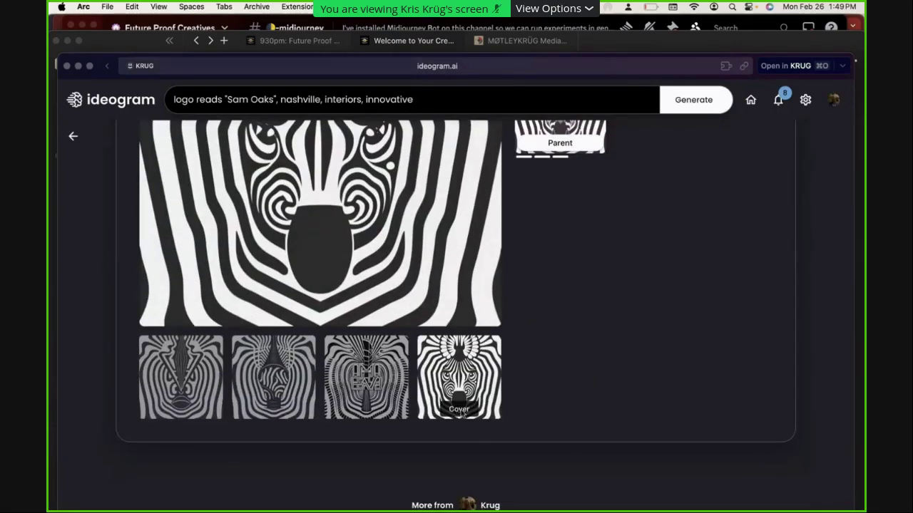
left_click(474, 391)
left_click(399, 399)
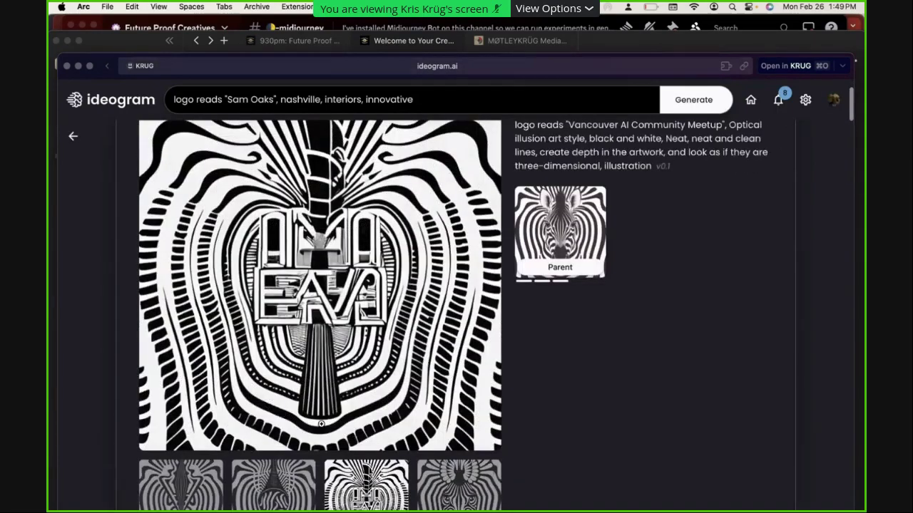
left_click(72, 136)
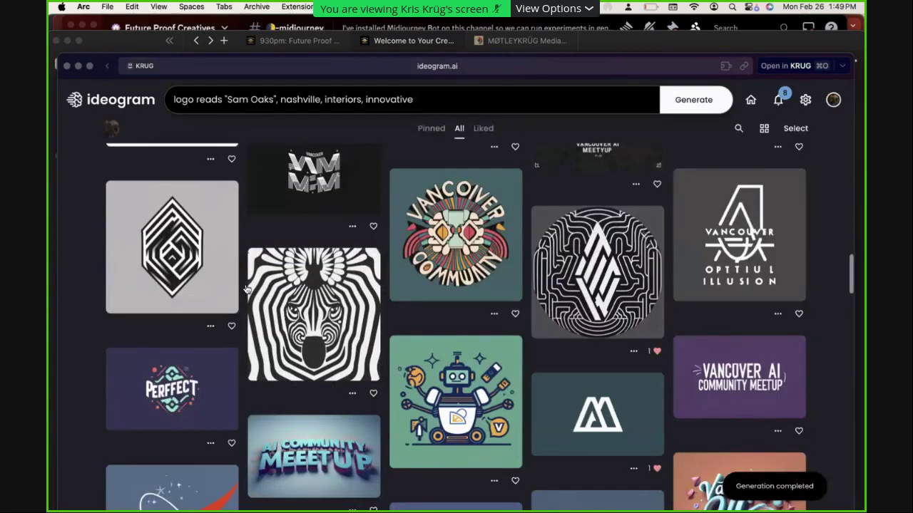
Open the eye illusion image and view its swirl lettering and second variations
scroll(213, 285, "up", 3)
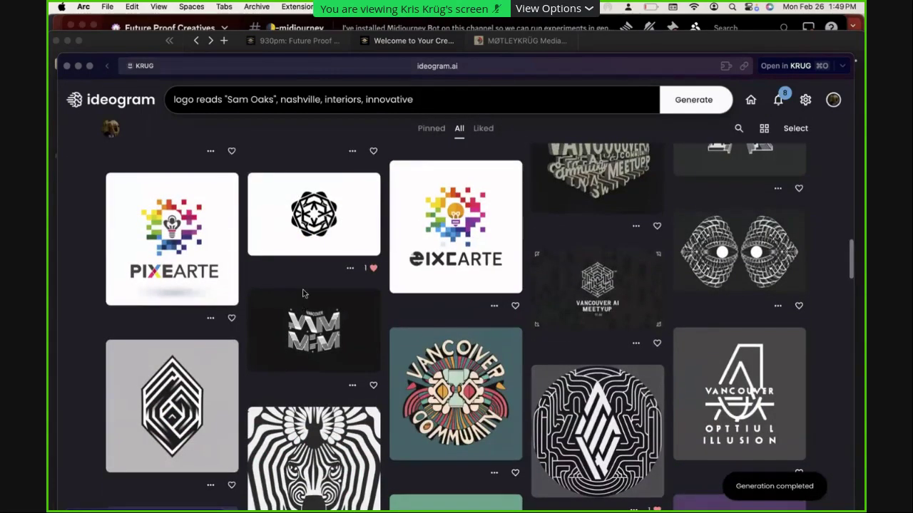
left_click(725, 247)
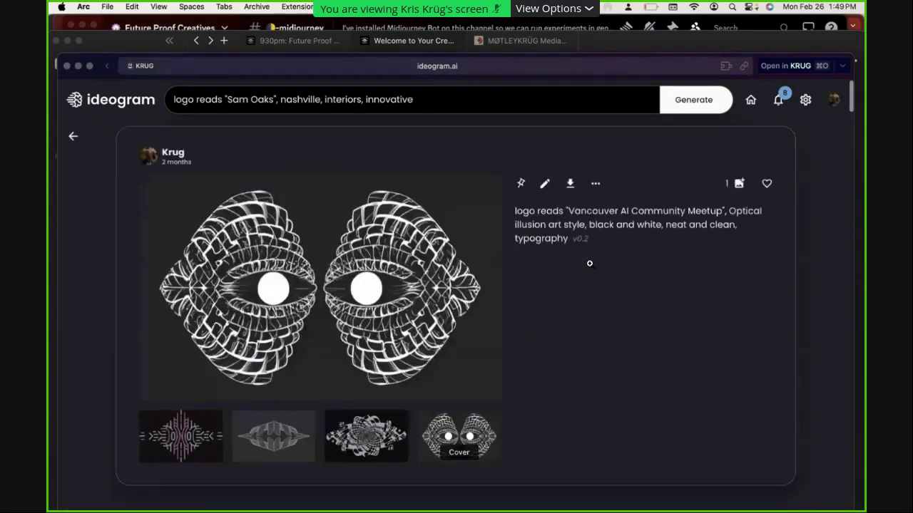
scroll(435, 303, "down", 1)
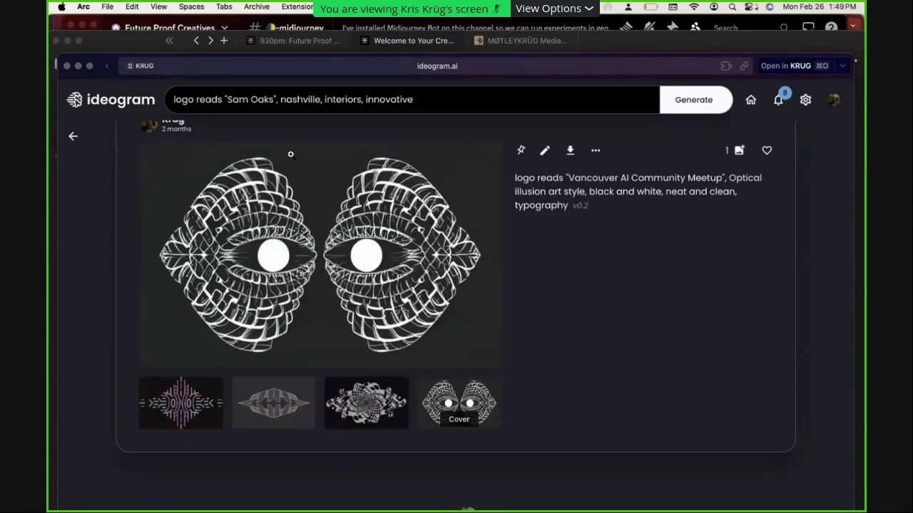
left_click(378, 416)
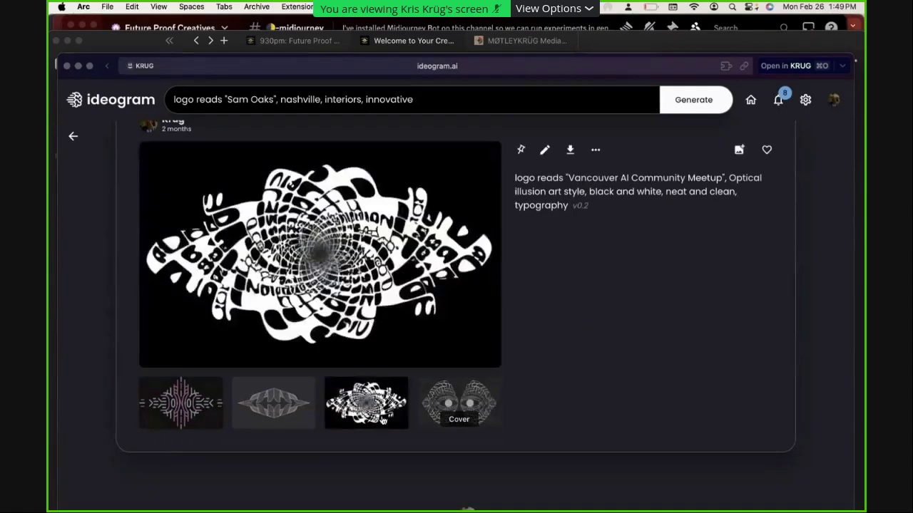
left_click(280, 415)
key("Escape")
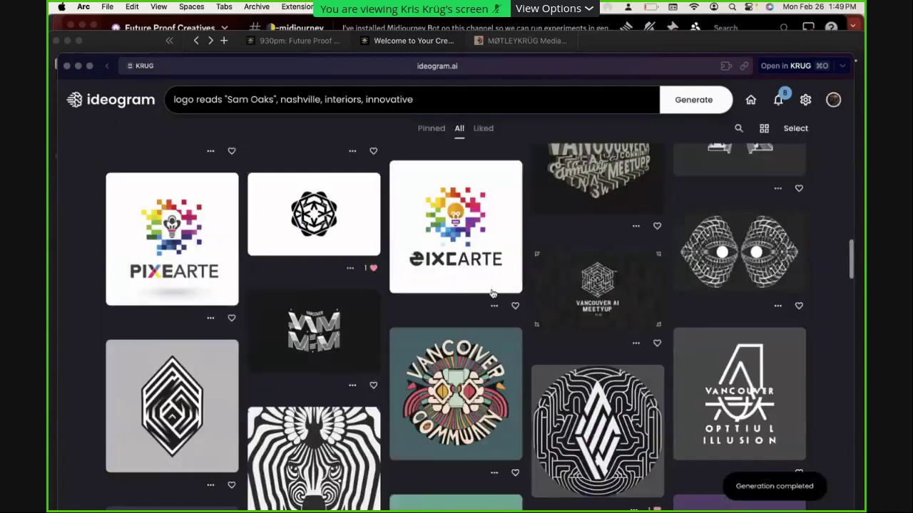
Open the Vancouver AI Meetup logo and view its four variations, including the hexagon and cube ones
left_click(617, 294)
scroll(618, 294, "down", 1)
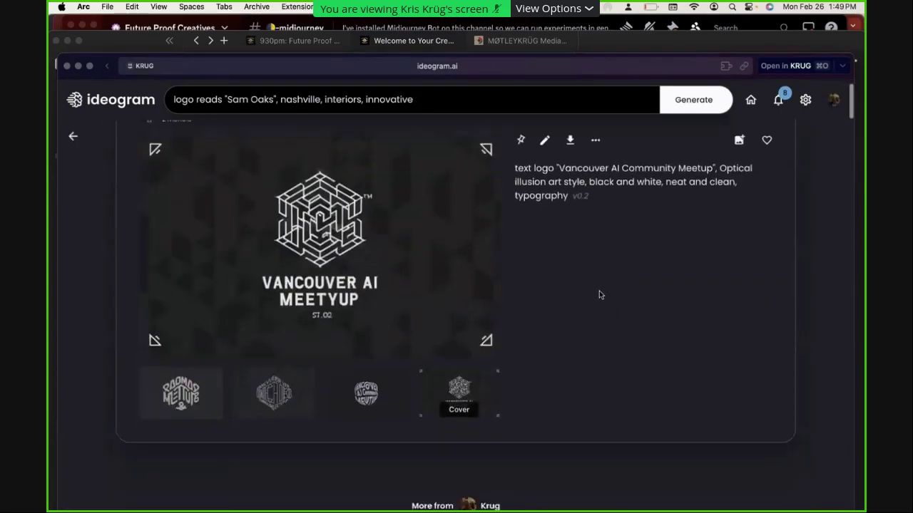
left_click(183, 395)
left_click(274, 401)
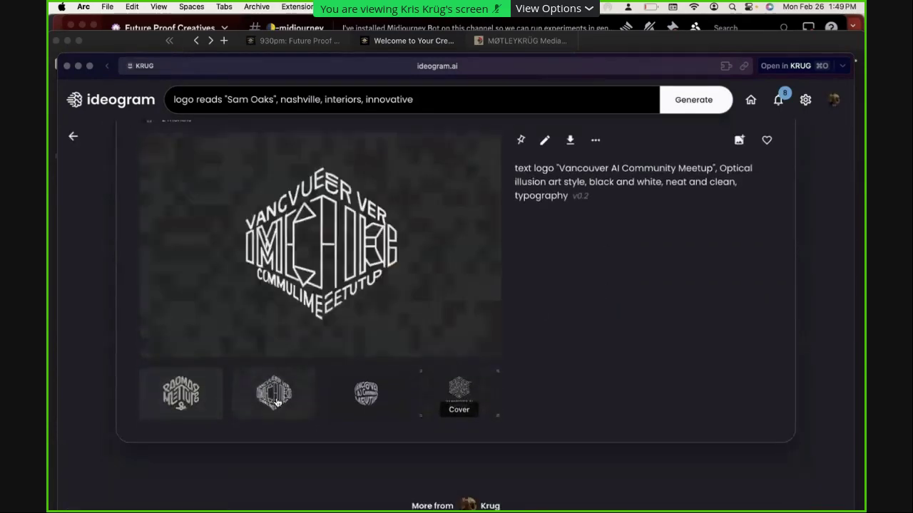
left_click(366, 402)
left_click(462, 396)
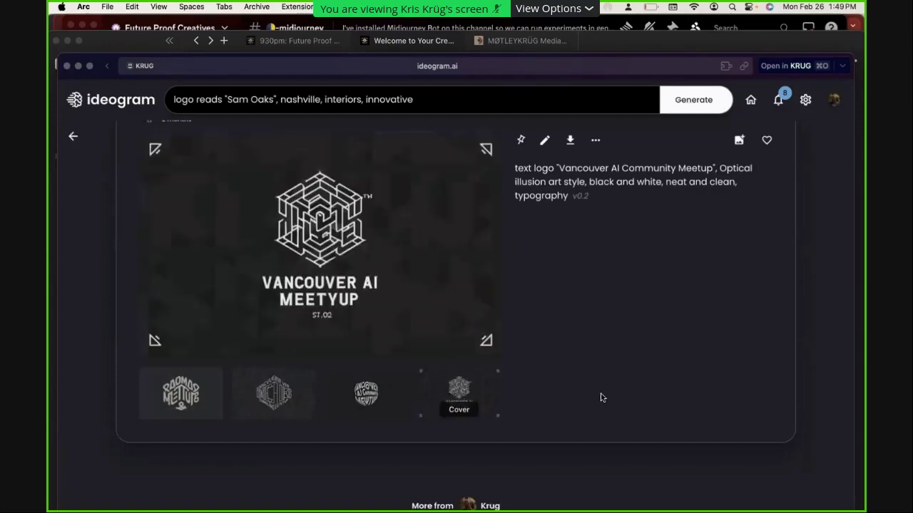
key("Escape")
scroll(630, 385, "down", 20)
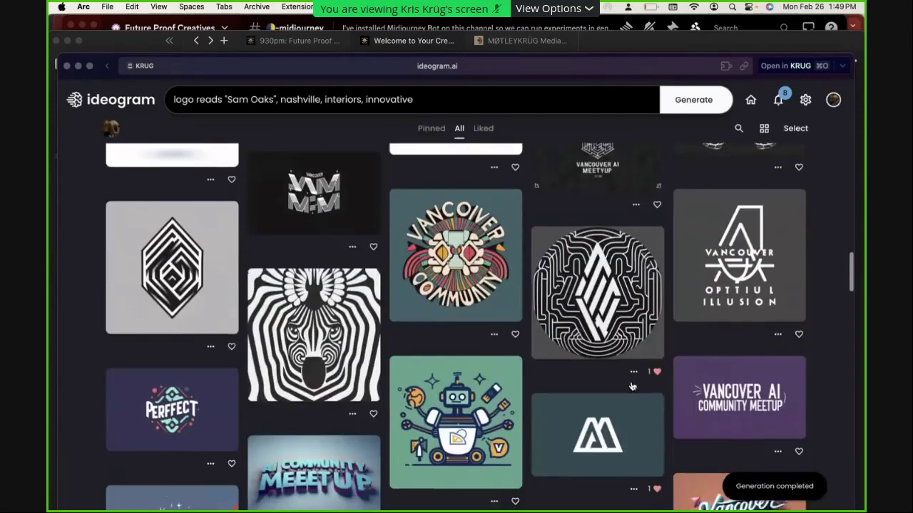
scroll(630, 385, "up", 3)
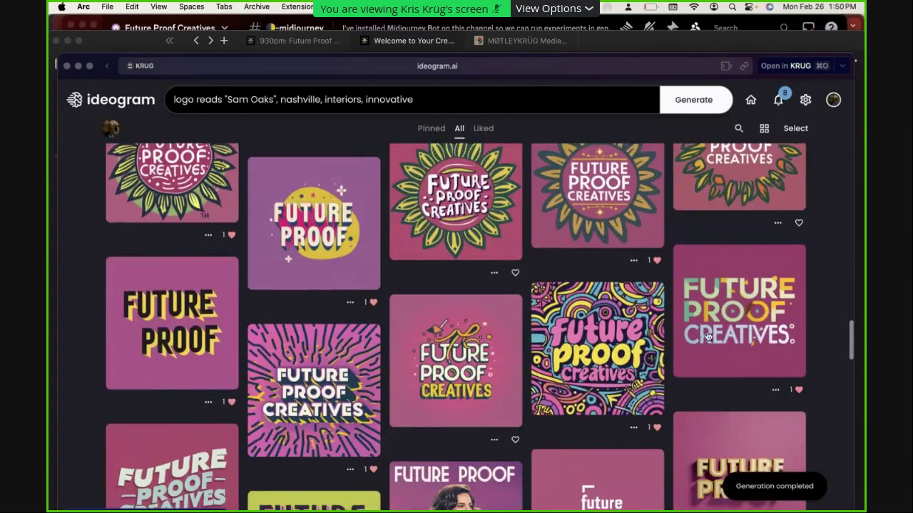
Open the colourful Future Proof Creatives logo, restore it as the main image, and copy it
left_click(594, 349)
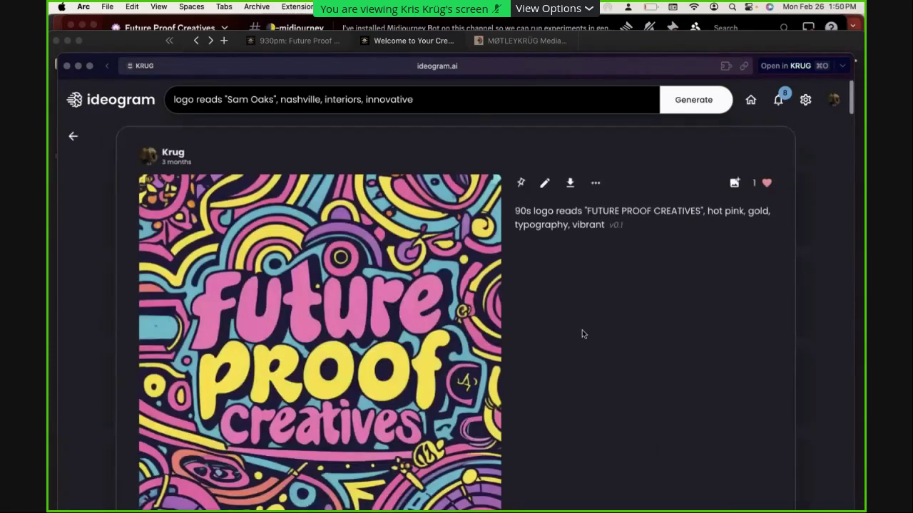
scroll(585, 328, "down", 5)
key("Right")
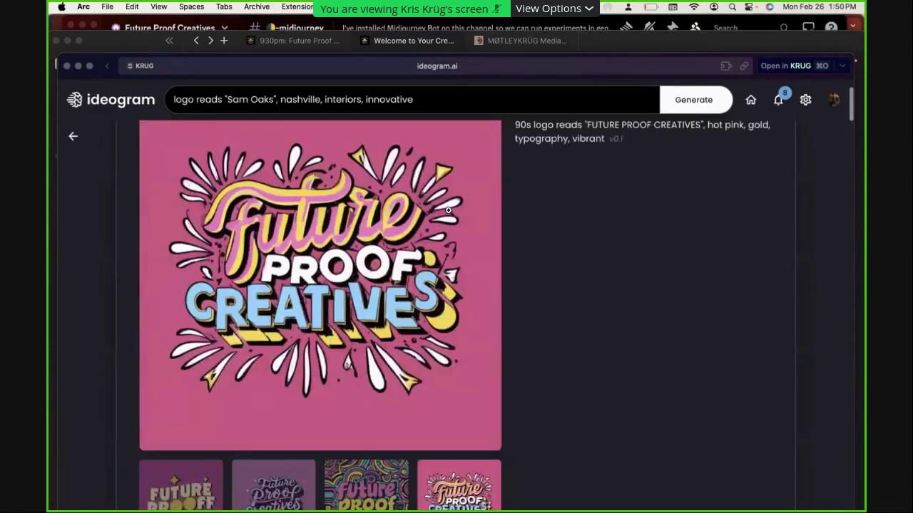
scroll(432, 270, "down", 1)
scroll(432, 270, "down", 2)
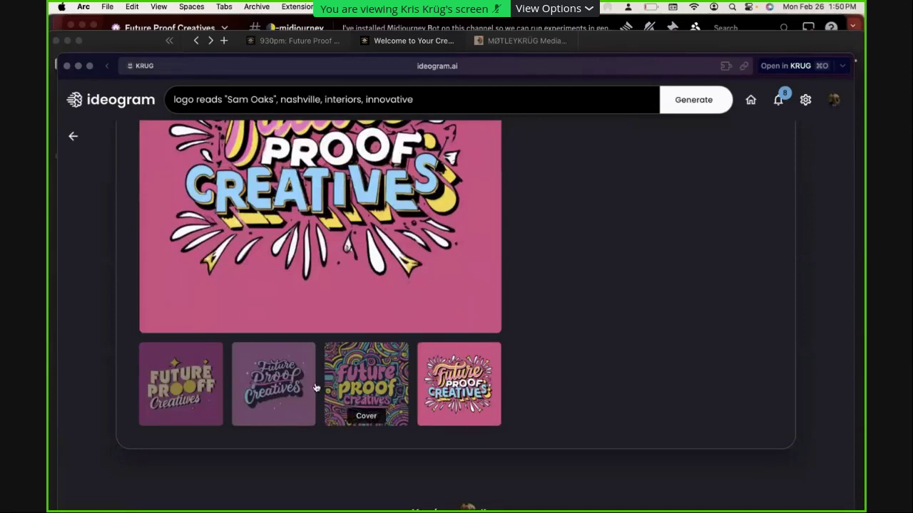
left_click(335, 382)
scroll(420, 370, "up", 2)
scroll(560, 350, "down", 2)
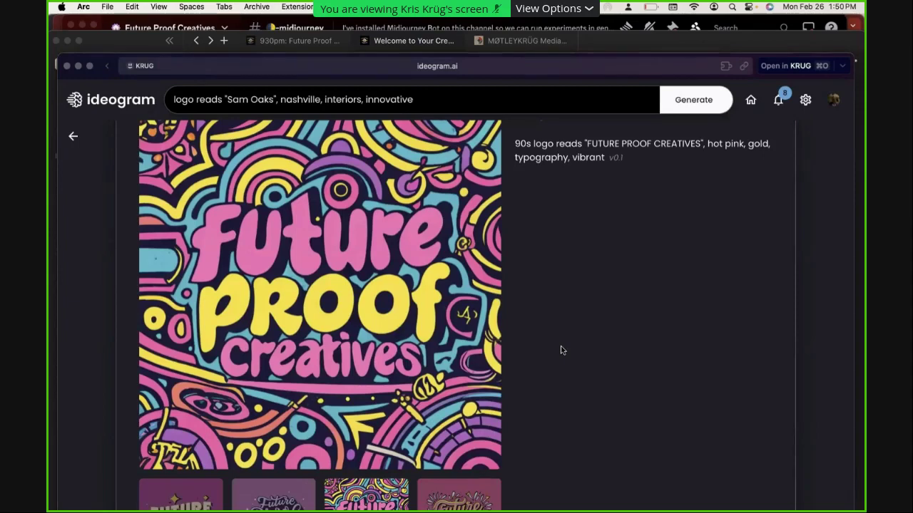
right_click(273, 231)
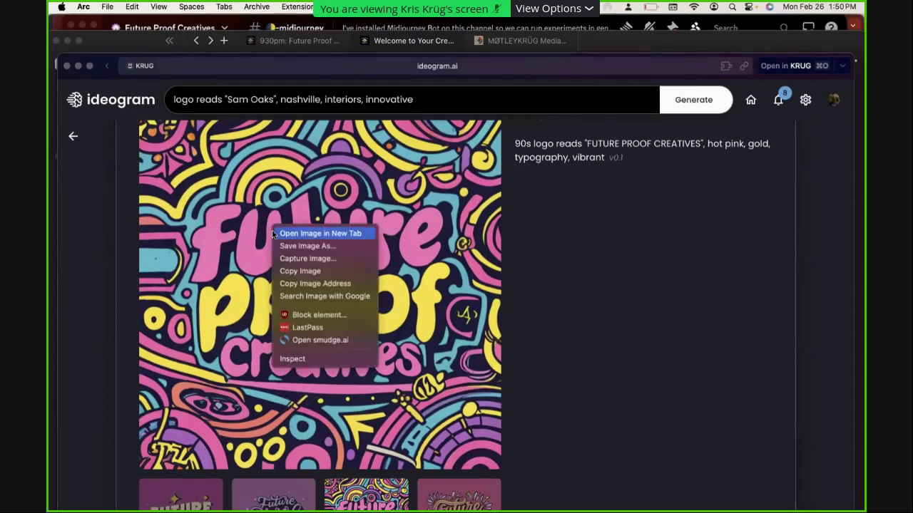
left_click(292, 271)
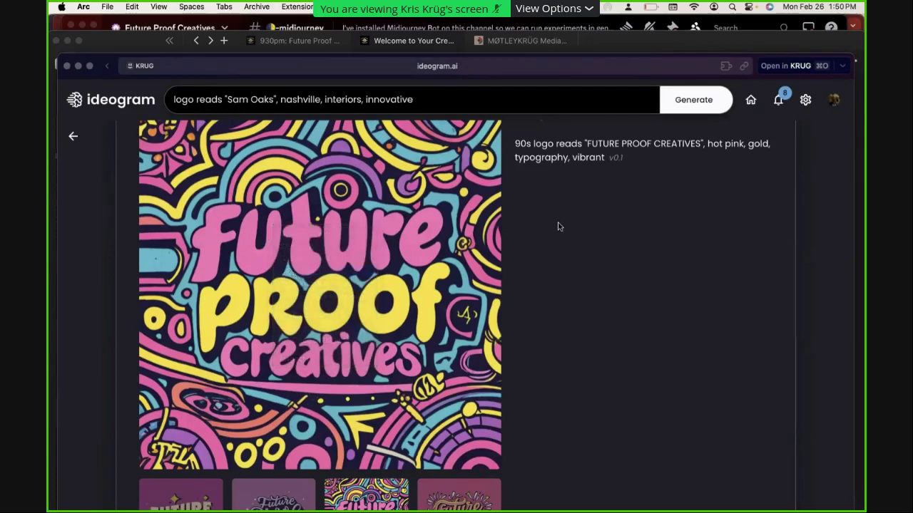
Open a new tab and go to canva.com
key("super+t")
type("van")
key("BackSpace")
key("BackSpace")
key("BackSpace")
type("a")
key("BackSpace")
key("BackSpace")
key("BackSpace")
type("can")
key("Return")
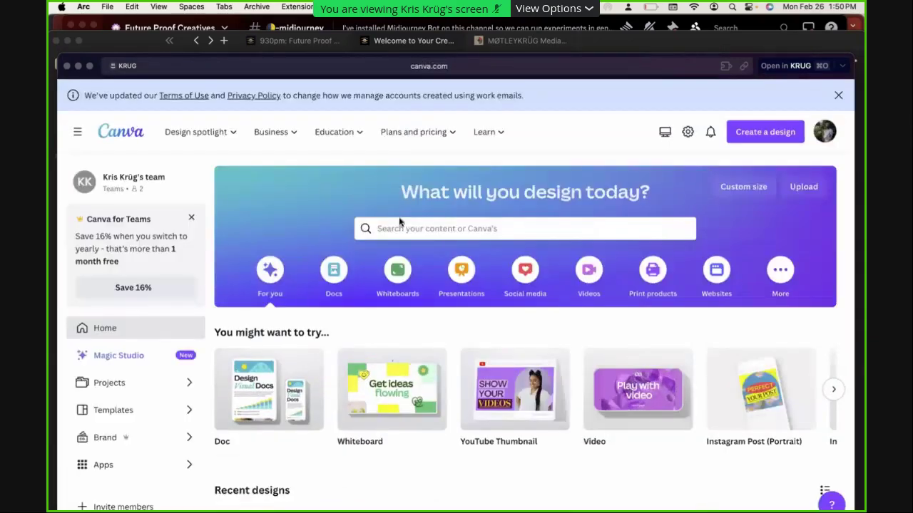
Create a new YouTube Thumbnail design in Canva
left_click(764, 132)
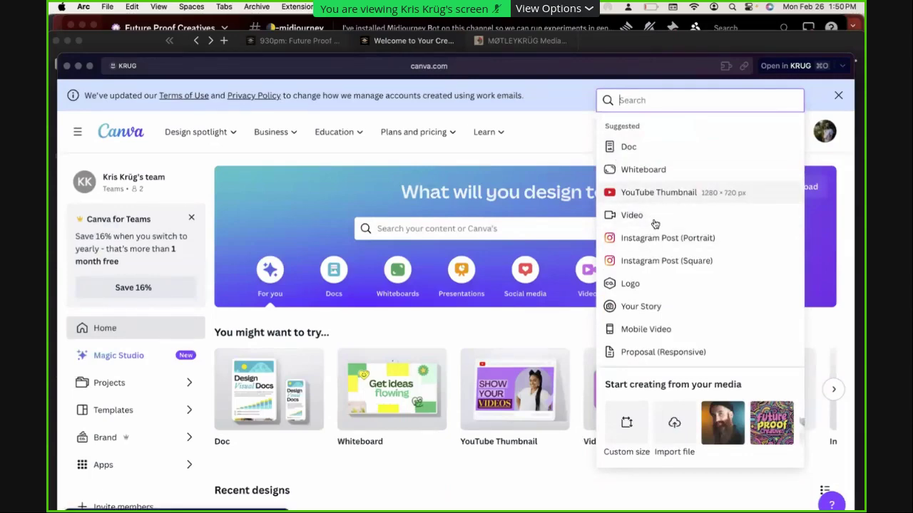
left_click(655, 218)
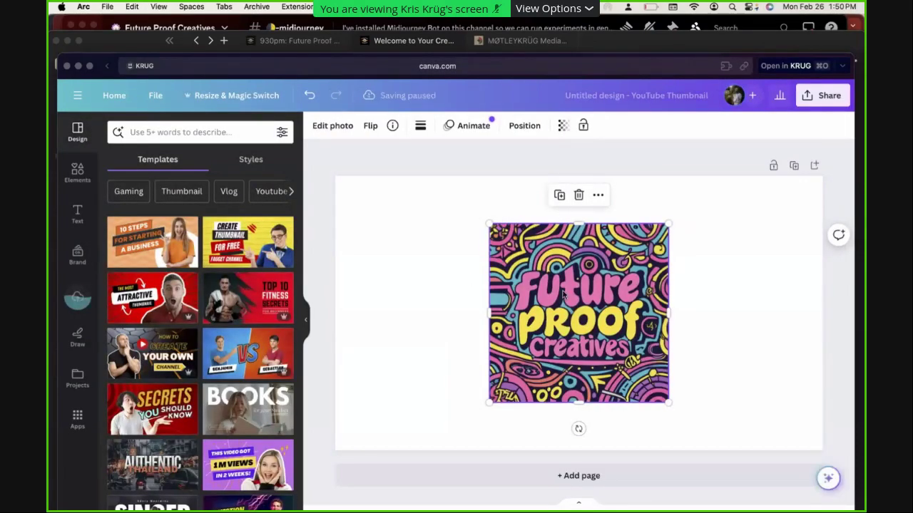
Enlarge the pasted logo and try the Fresco filter, then undo the edits
left_click_drag(489, 225, 435, 170)
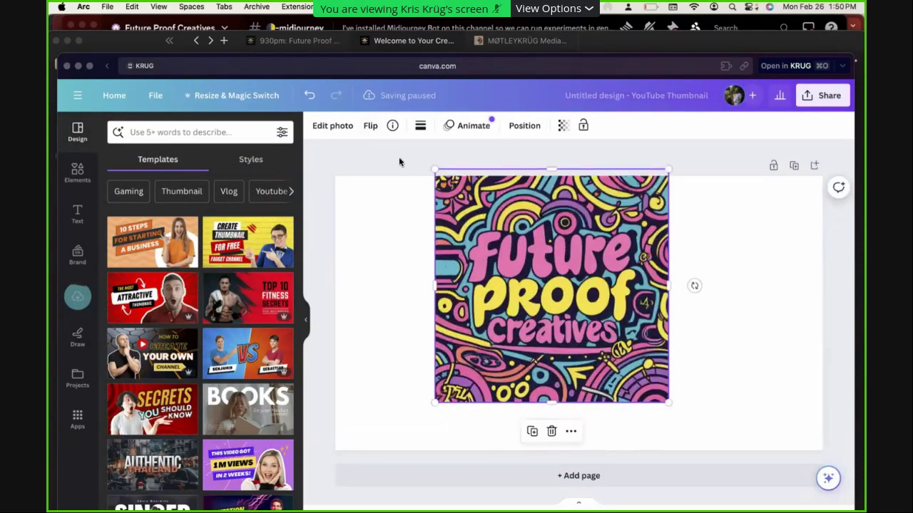
left_click(332, 126)
scroll(257, 312, "down", 3)
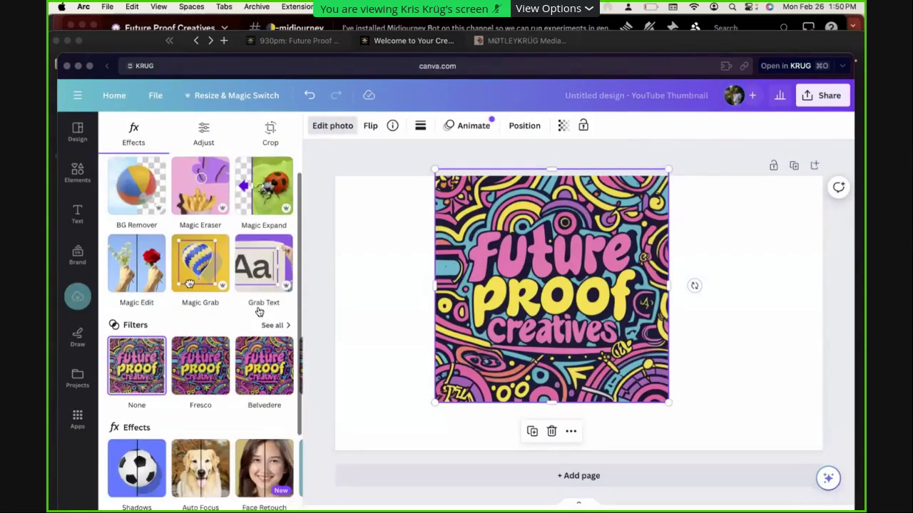
left_click(221, 308)
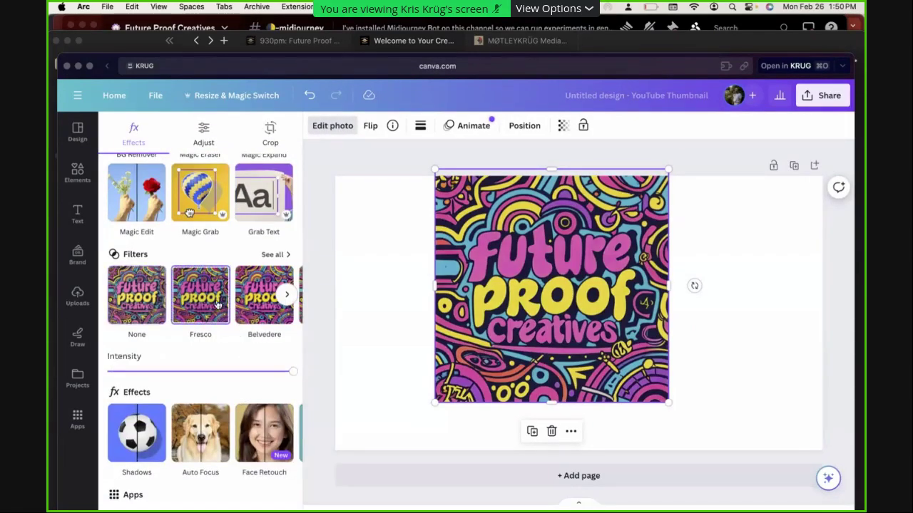
left_click(346, 308)
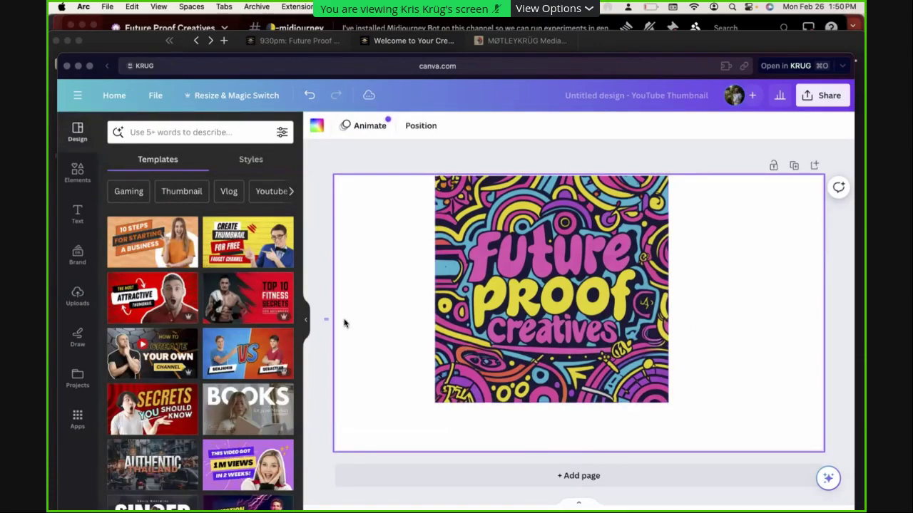
key("super+z")
key("super+z")
key("super+shift+z")
key("super+z")
key("super+z")
Paste the logo again, enlarge it to about 587 px, and move it left and down
key("super+v")
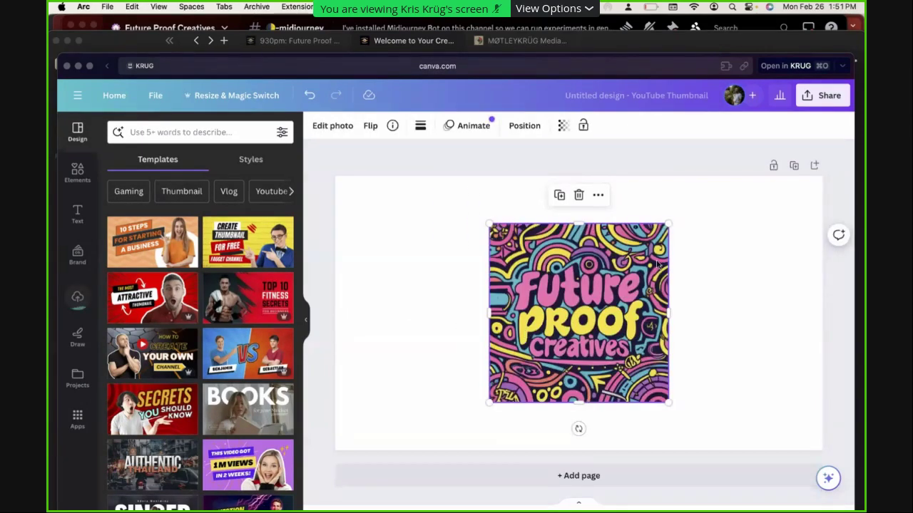
left_click_drag(667, 223, 722, 174)
left_click_drag(679, 281, 606, 281)
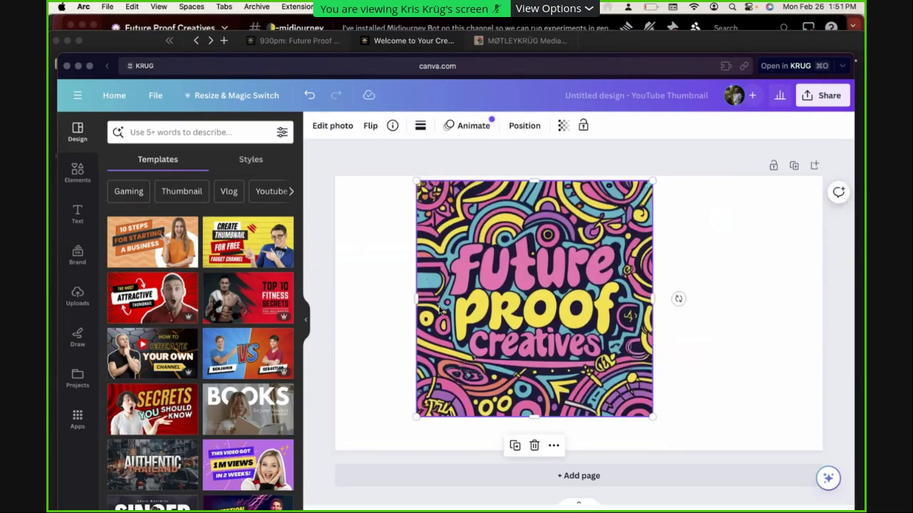
key("super+Tab")
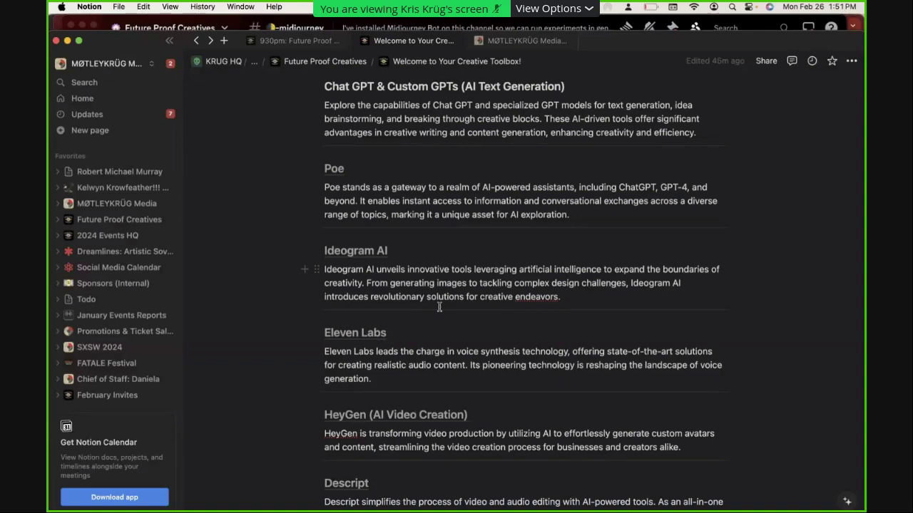
key("super+Tab")
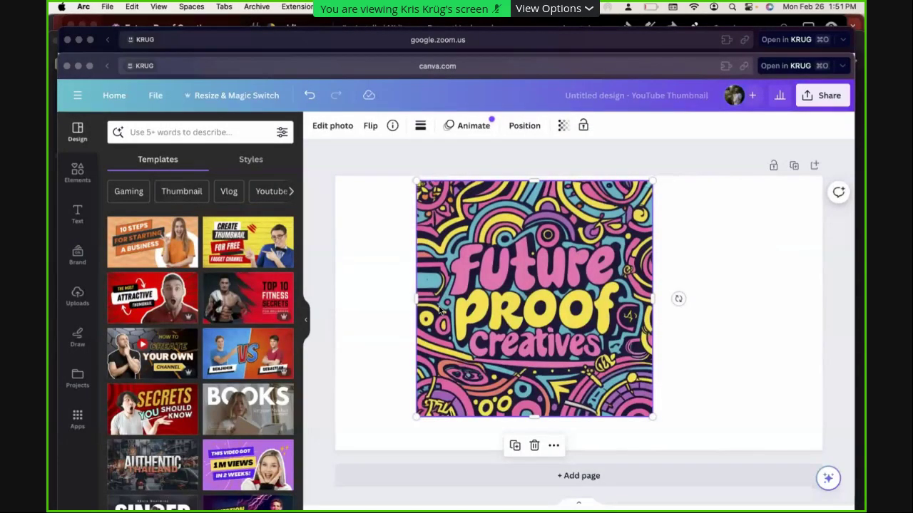
left_click_drag(511, 288, 484, 318)
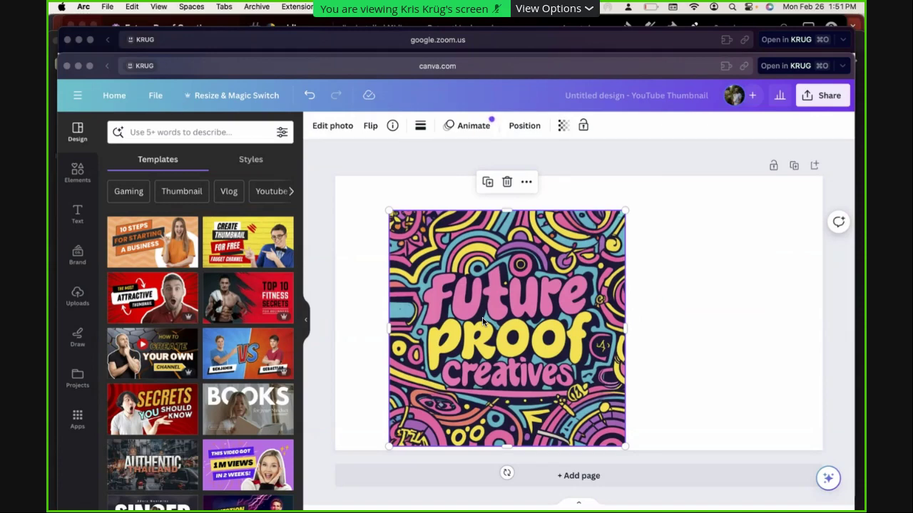
key("super+Tab")
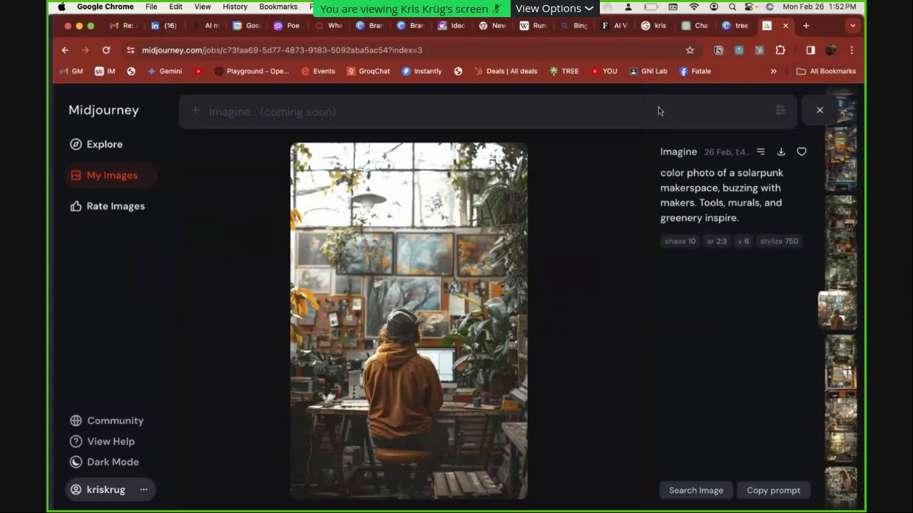
Open ideogram.ai in a new tab and sign in with Google
key("super+t")
type("idea")
key("BackSpace")
type("o")
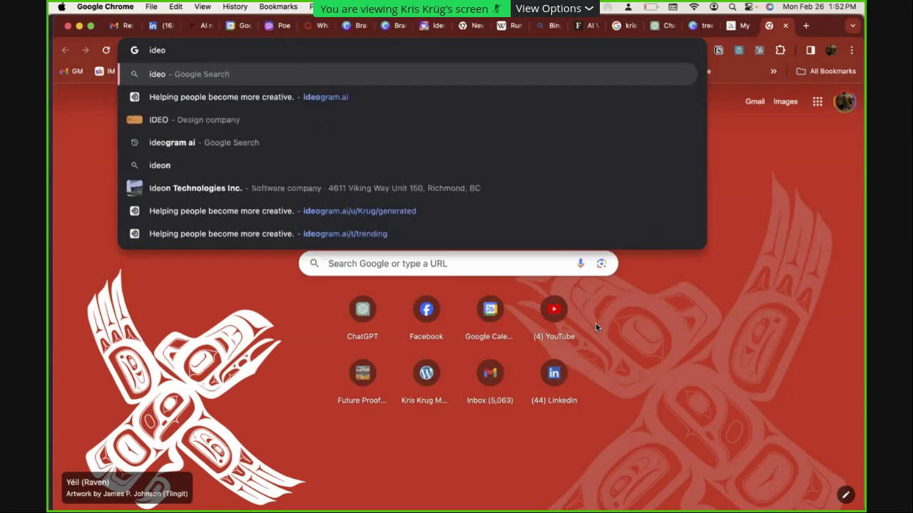
key("Down")
key("Return")
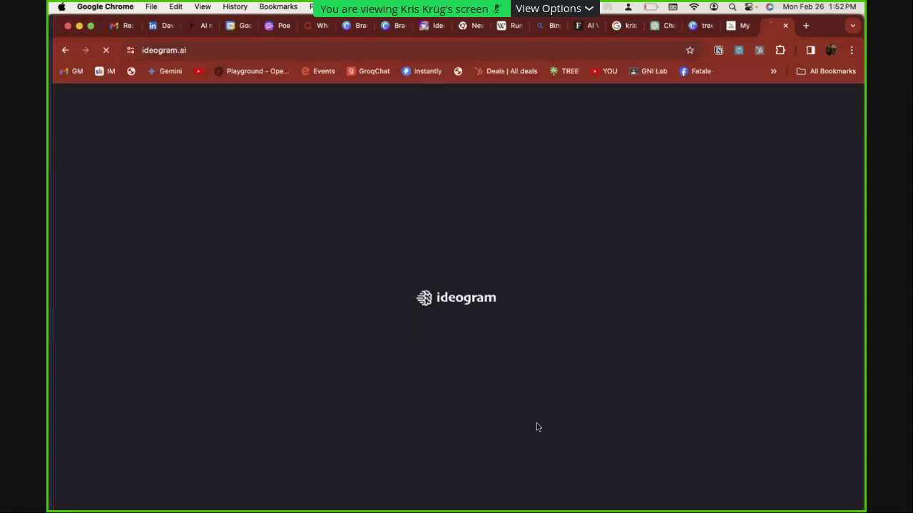
left_click(463, 415)
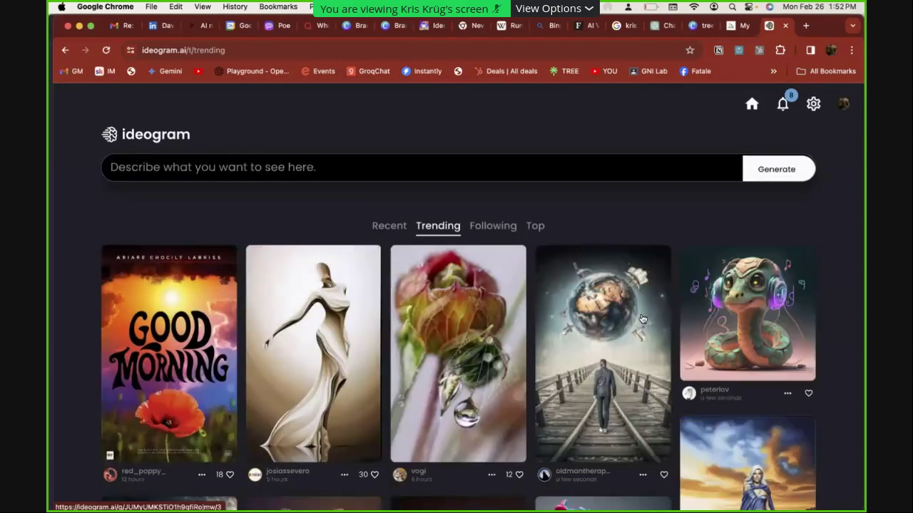
Scroll through Ideogram's Trending feed of community creations
scroll(642, 317, "down", 4)
scroll(643, 319, "down", 20)
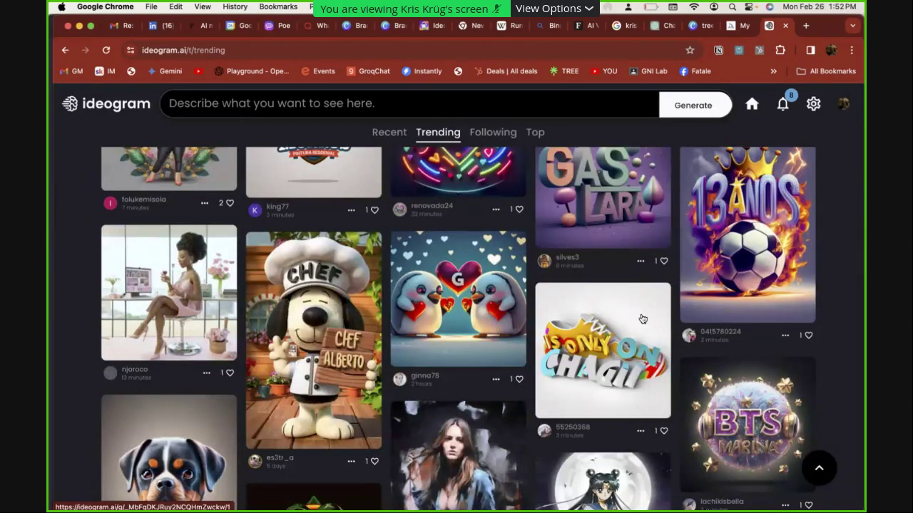
scroll(642, 319, "up", 8)
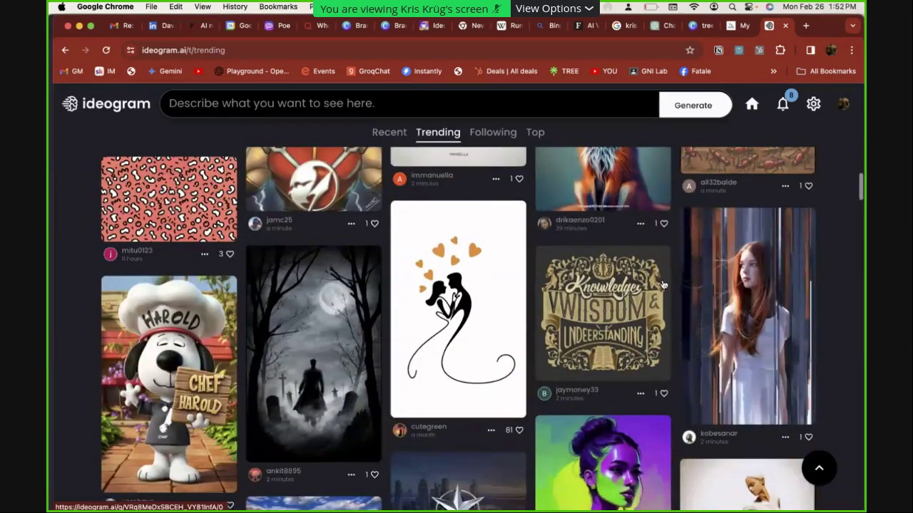
scroll(663, 285, "up", 15)
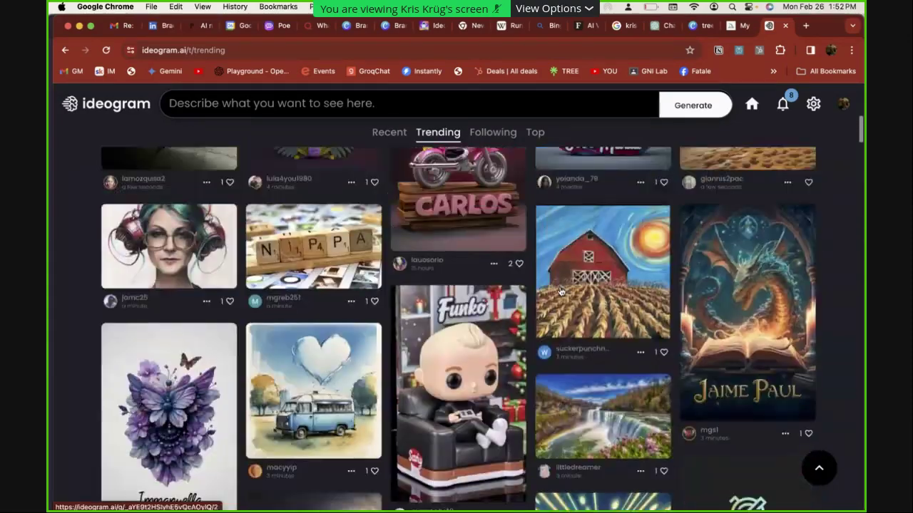
scroll(561, 291, "up", 5)
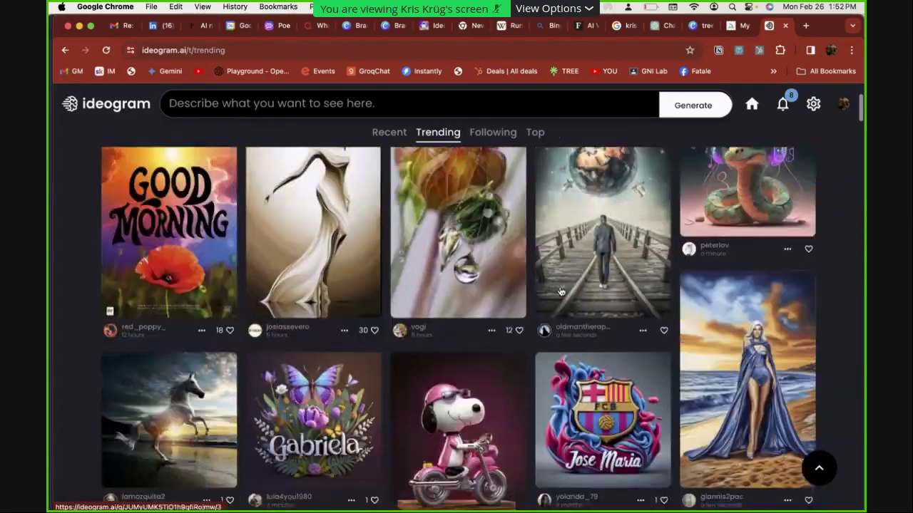
scroll(560, 291, "down", 2)
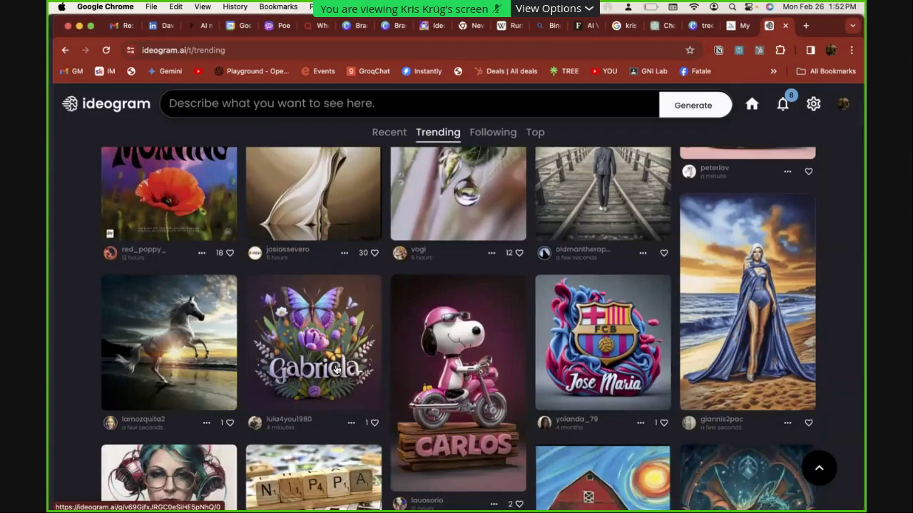
Open the lavender-and-butterfly name logo and paste its prompt into the prompt box
left_click(347, 337)
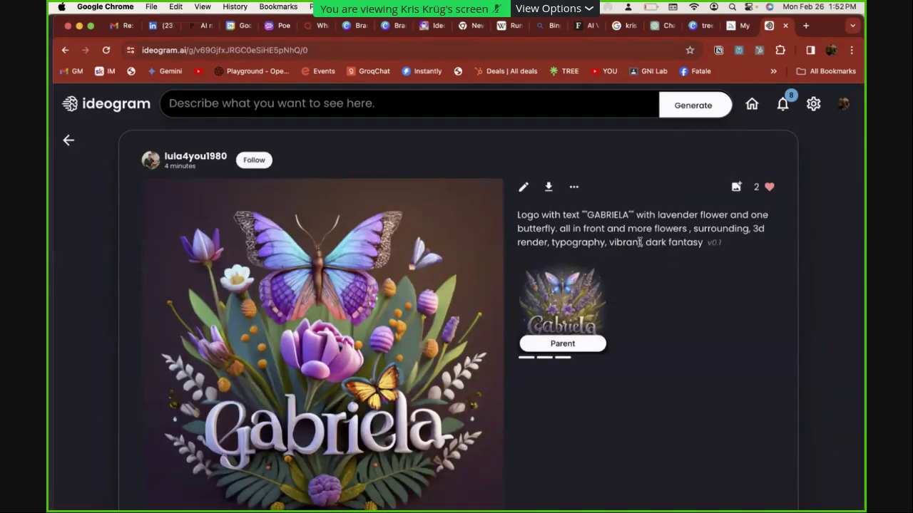
left_click_drag(518, 214, 701, 239)
key("ctrl+c")
left_click(360, 108)
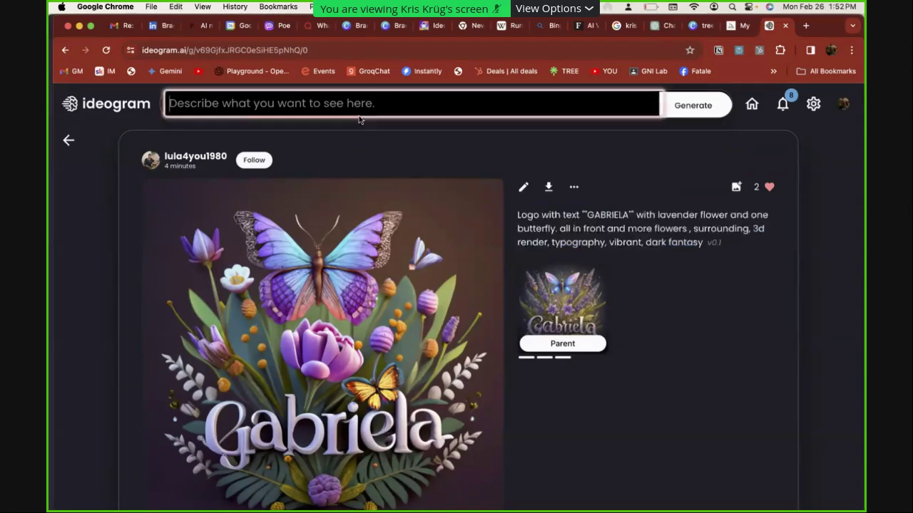
key("ctrl+v")
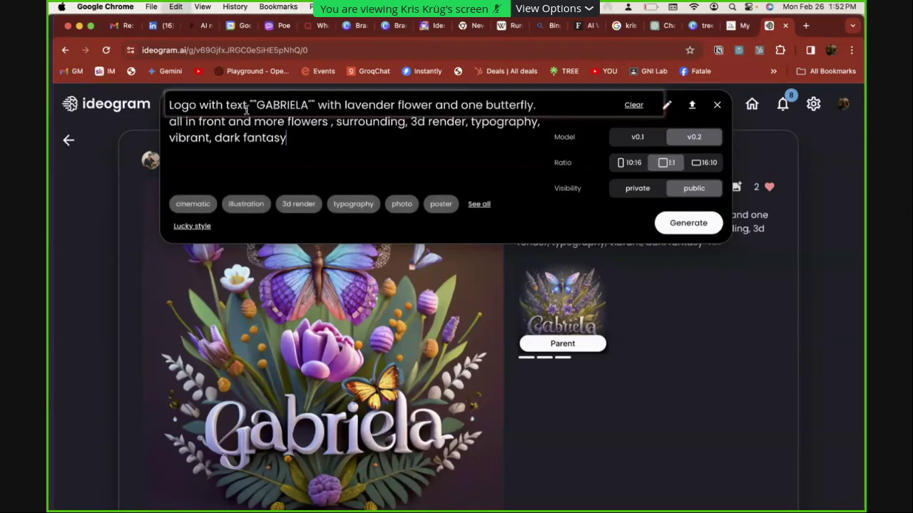
Replace the quoted name with the designer's name, generate four logos, and open the third result
left_click(279, 104)
double_click(283, 106)
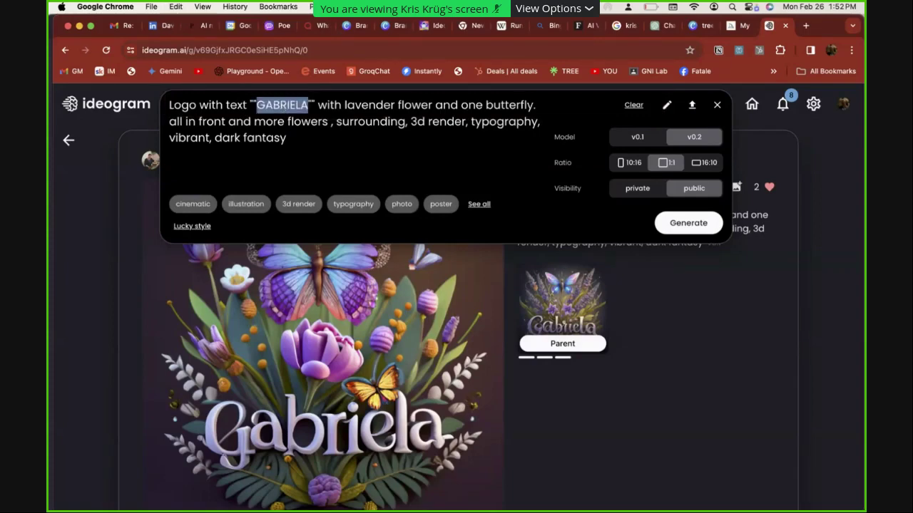
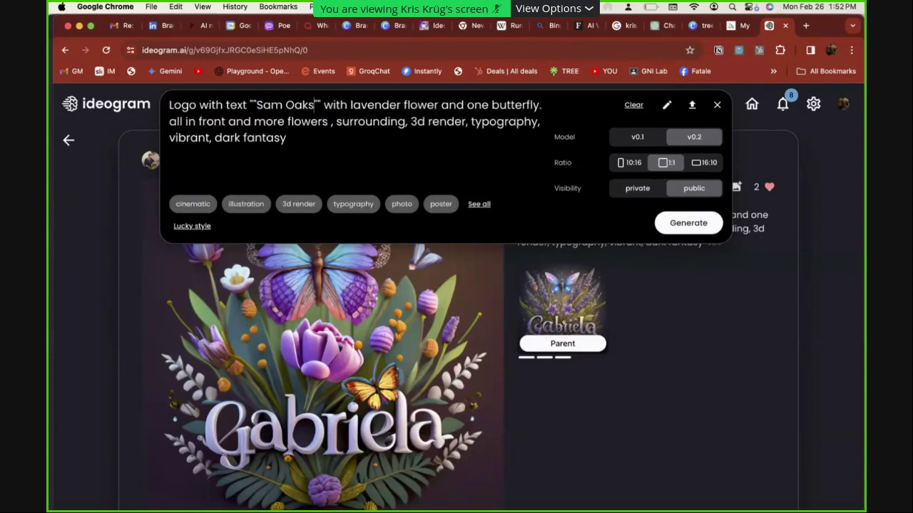
left_click(370, 140)
left_click(713, 227)
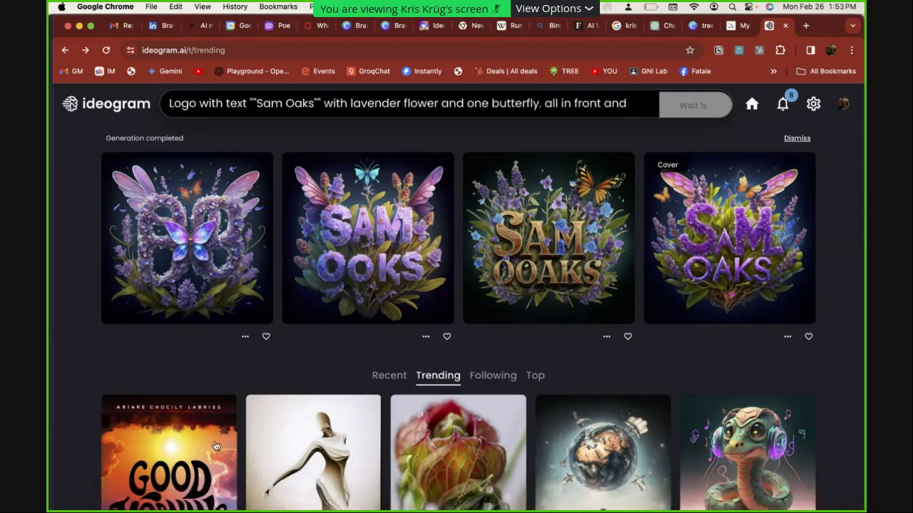
left_click(569, 265)
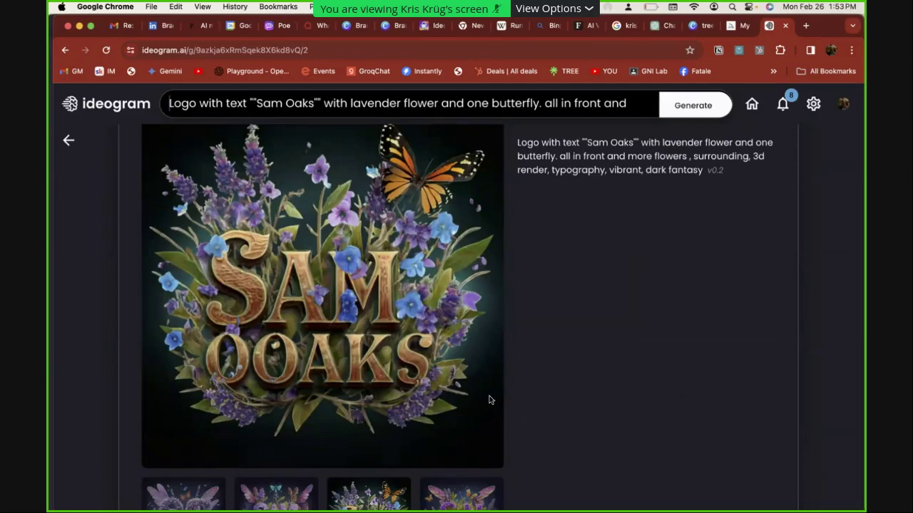
Copy the full description of the Good Morning poppy poster from its image page
key("super+bracketleft")
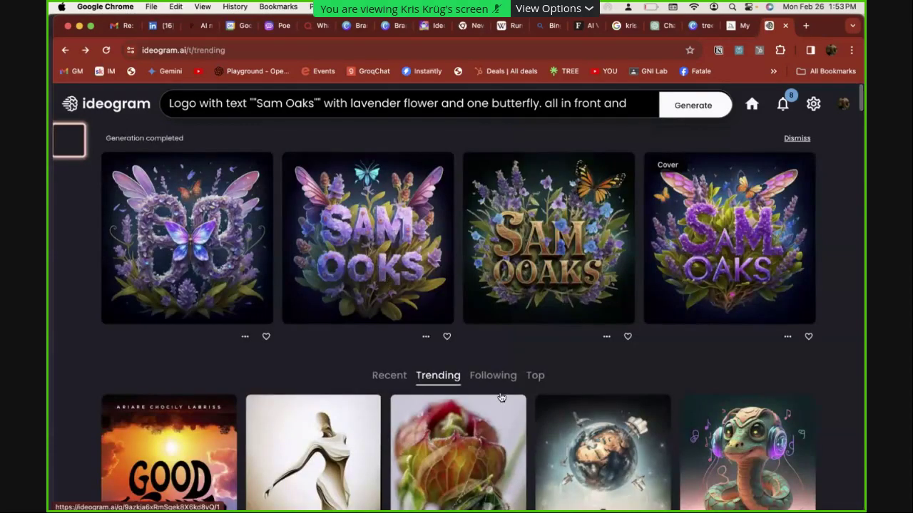
scroll(501, 397, "down", 5)
left_click(183, 206)
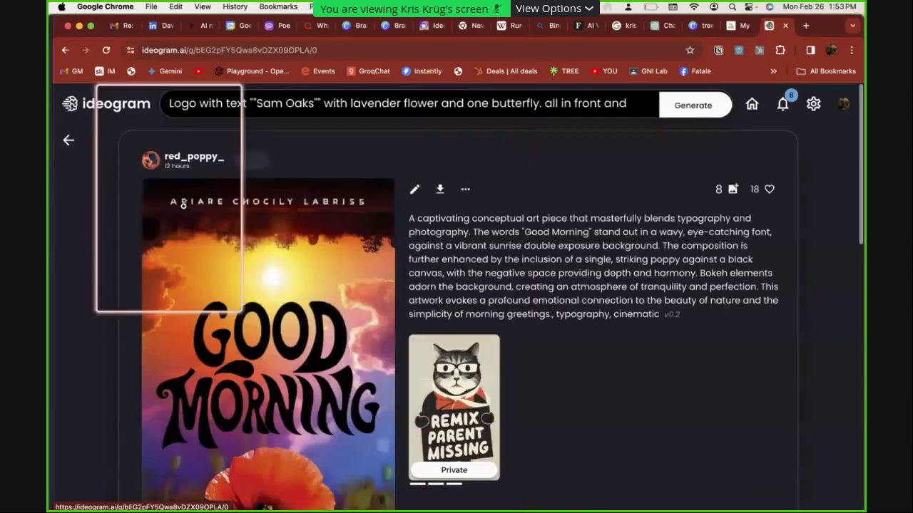
scroll(540, 283, "down", 1)
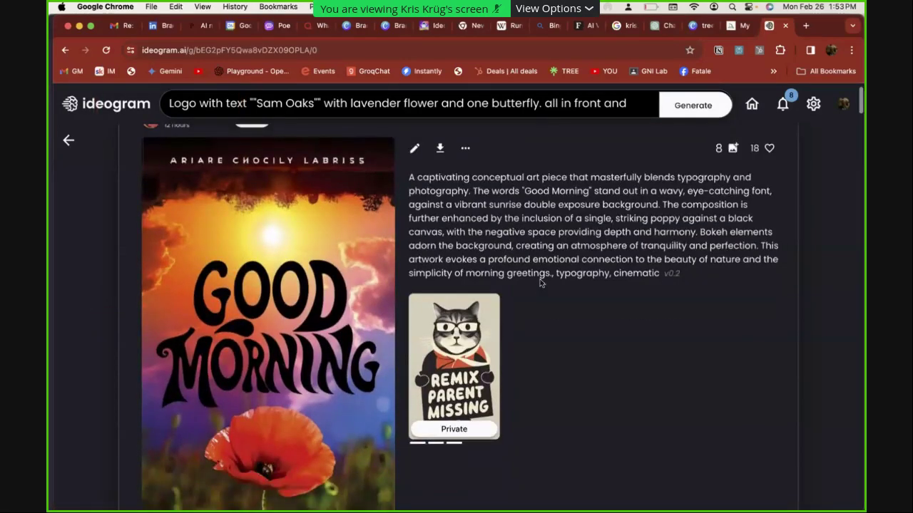
scroll(465, 289, "up", 1)
left_click_drag(671, 331, 426, 227)
key("ctrl+c")
Paste the description as the prompt, replace 'Good Morning' with a person's name, and generate
left_click(315, 107)
key("ctrl+a")
key("ctrl+v")
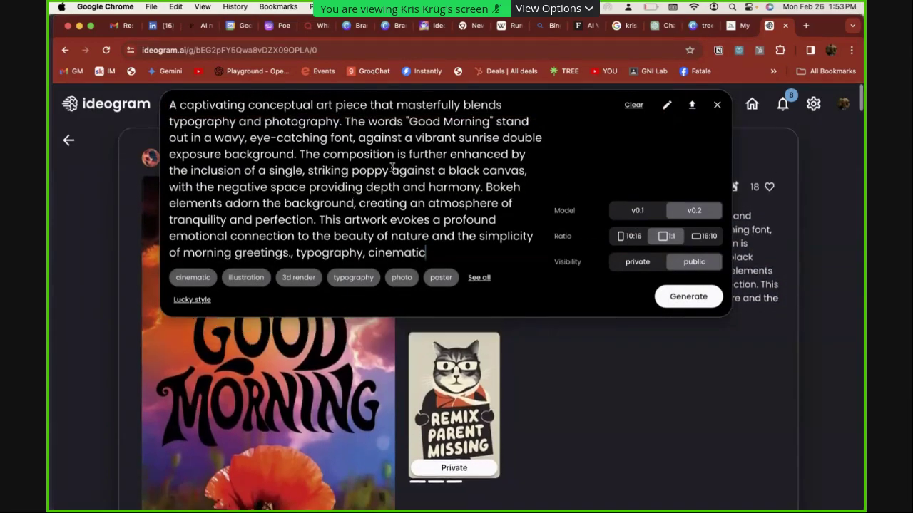
left_click_drag(489, 122, 405, 123)
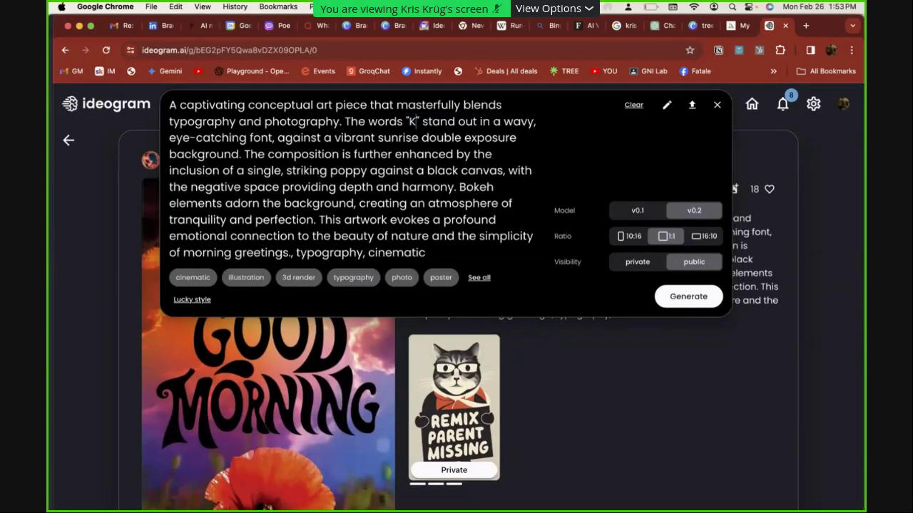
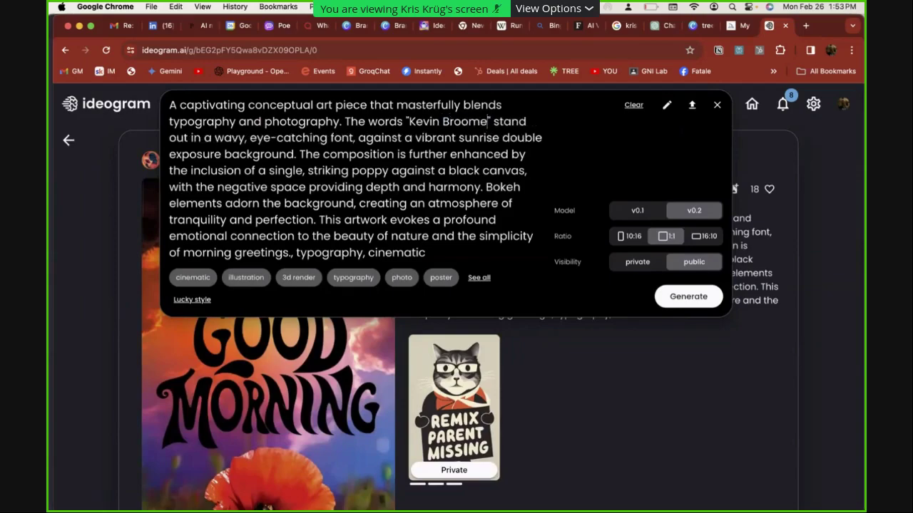
key("Return")
key("super+Tab")
key("super+Tab")
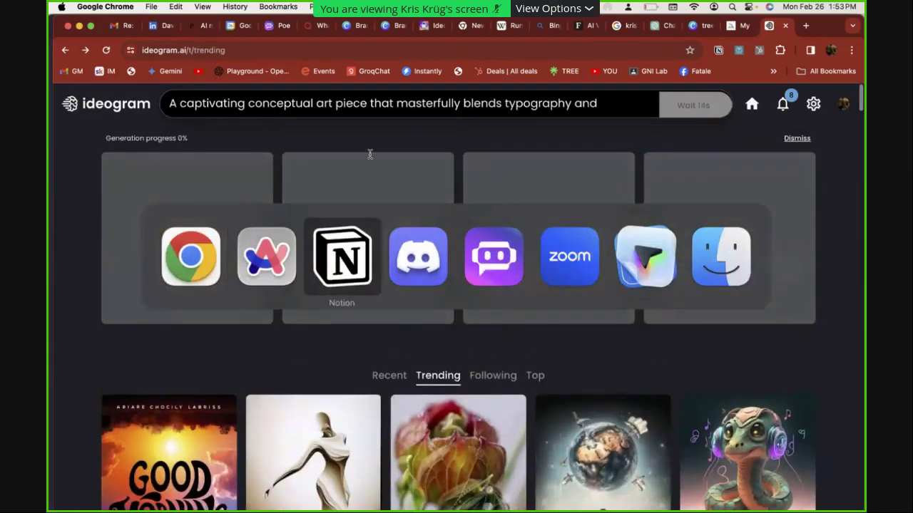
Open the contact's Interview Request List page with its To Do / To Discuss checklist in new tabs
scroll(429, 199, "down", 2)
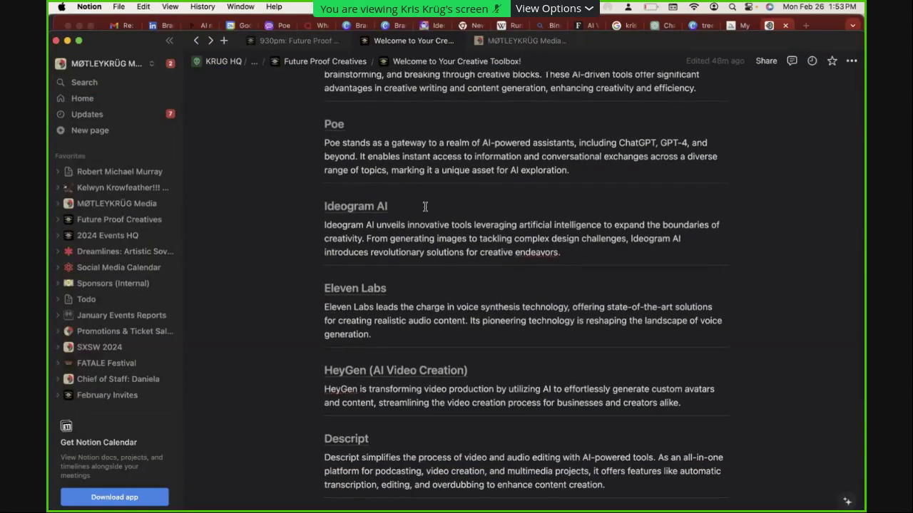
scroll(422, 241, "down", 1)
scroll(423, 241, "down", 1)
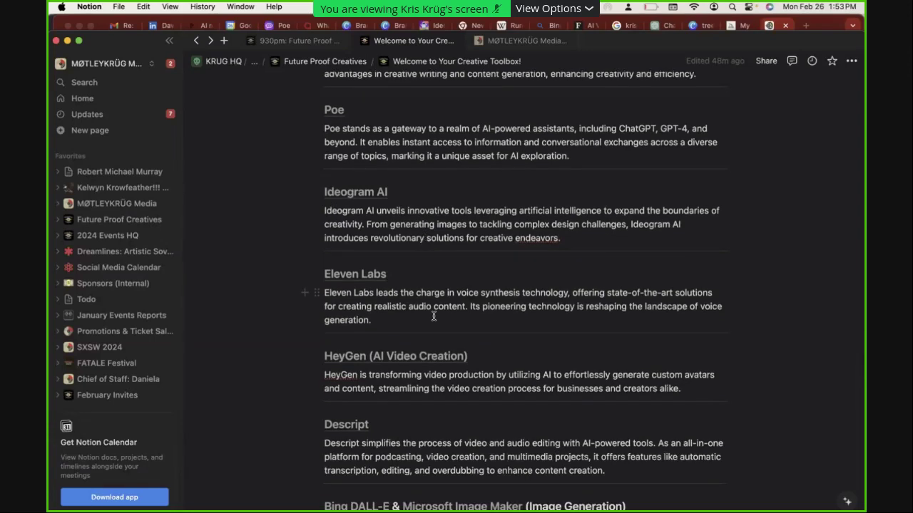
key("super+t")
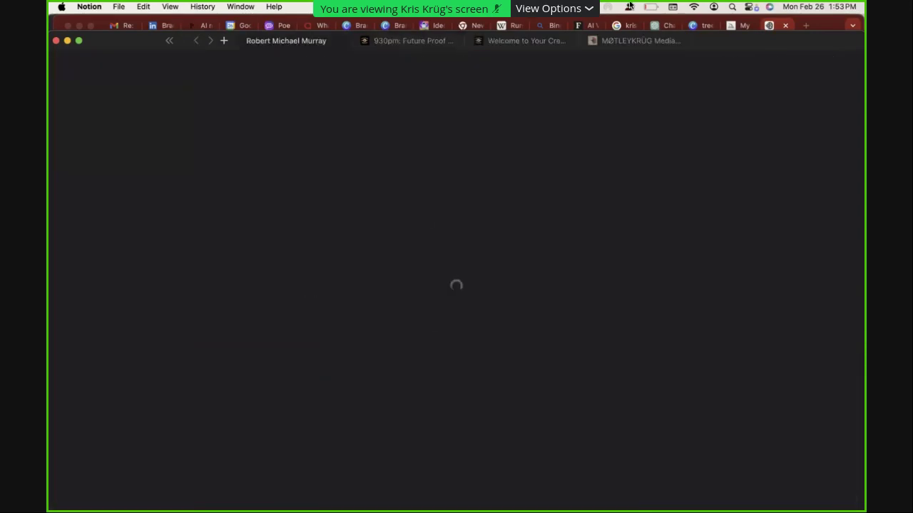
left_click(749, 7)
left_click(784, 303)
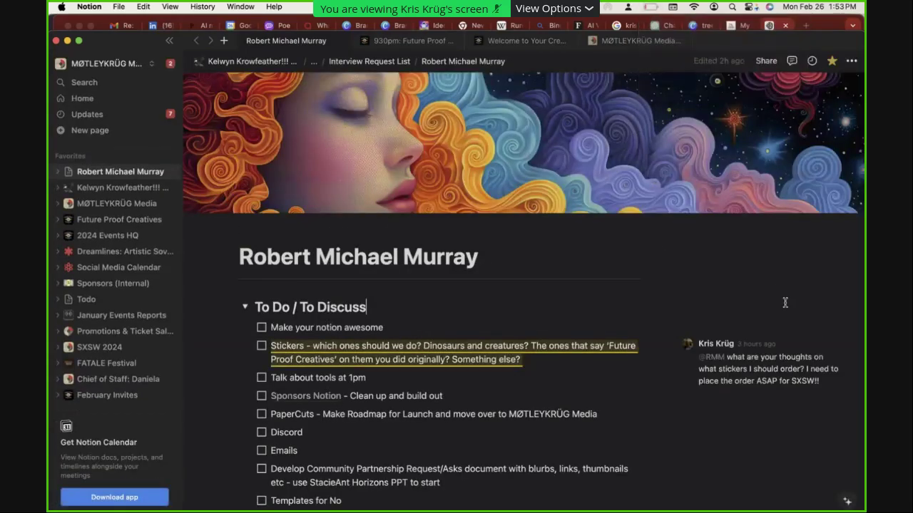
key("super+t")
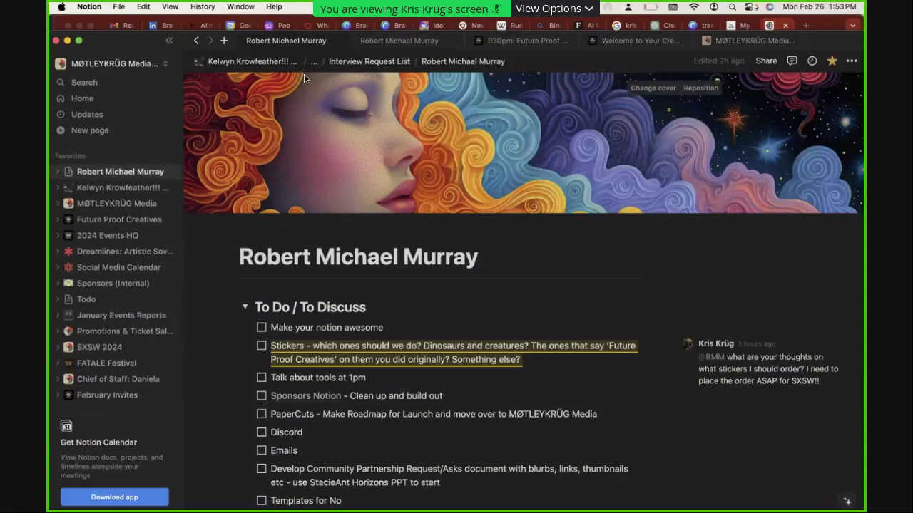
Open ElevenLabs in a new browser tab and sign in with the Google account
key("super+Tab")
key("super+t")
type("elevenlabs.io/voice-lab")
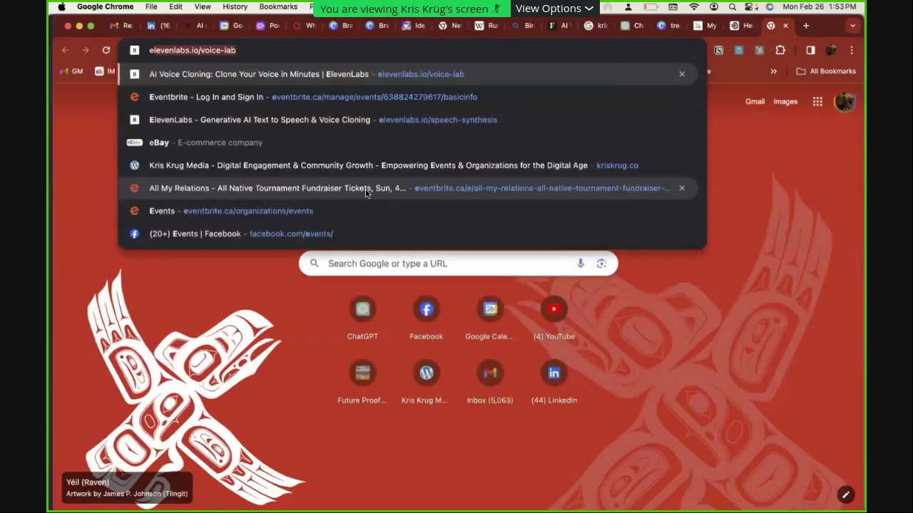
key("Return")
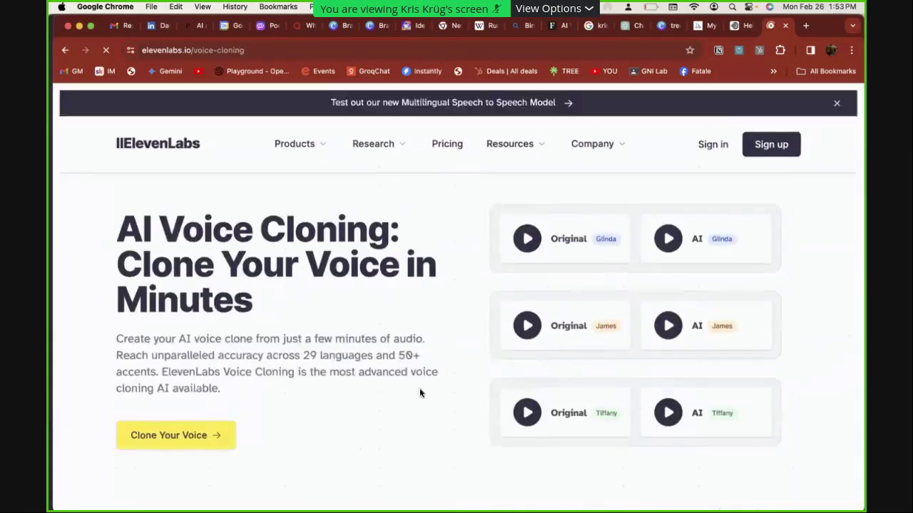
left_click(712, 144)
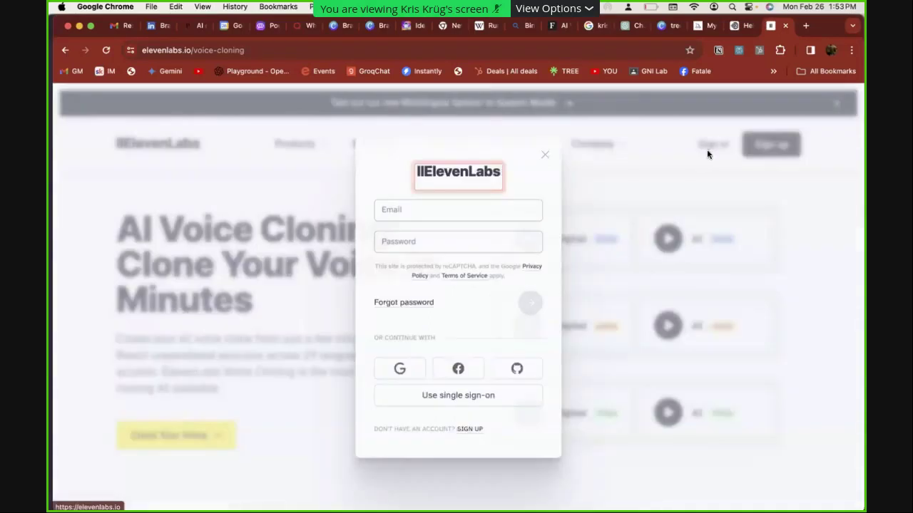
left_click(407, 377)
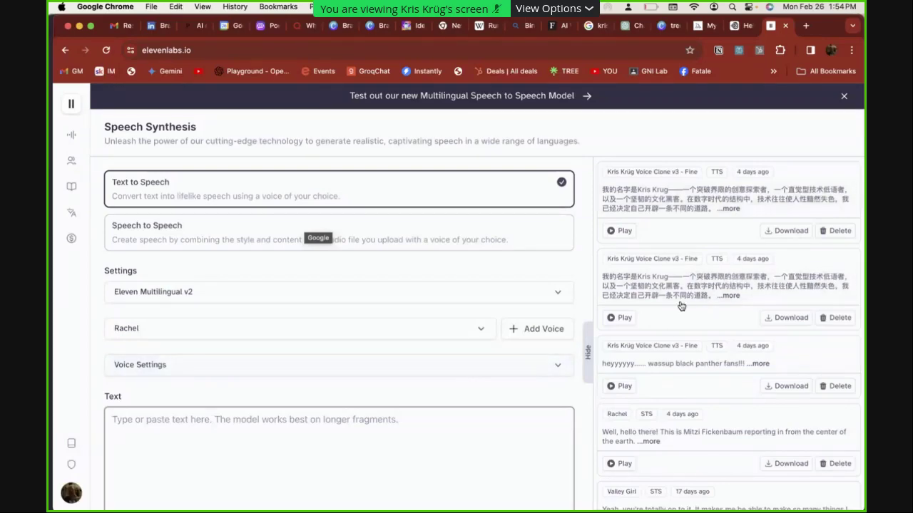
Go to the VoiceLab list of custom voices and find the Voice Clone v3 - Fine card
scroll(685, 418, "down", 5)
scroll(723, 465, "down", 8)
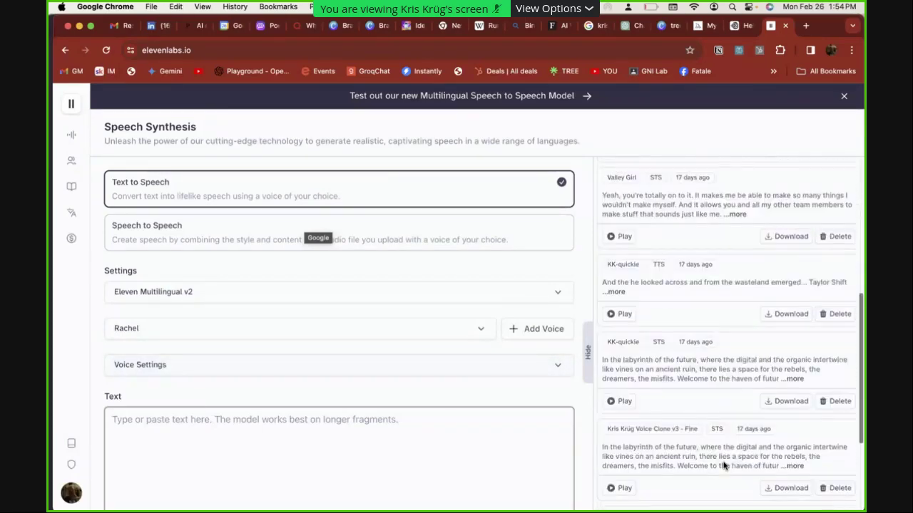
scroll(724, 466, "up", 10)
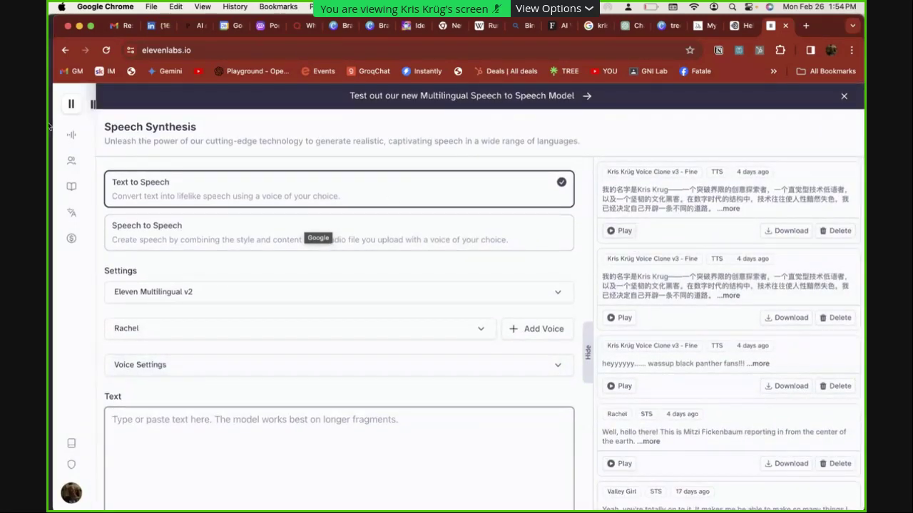
mouse_move(72, 136)
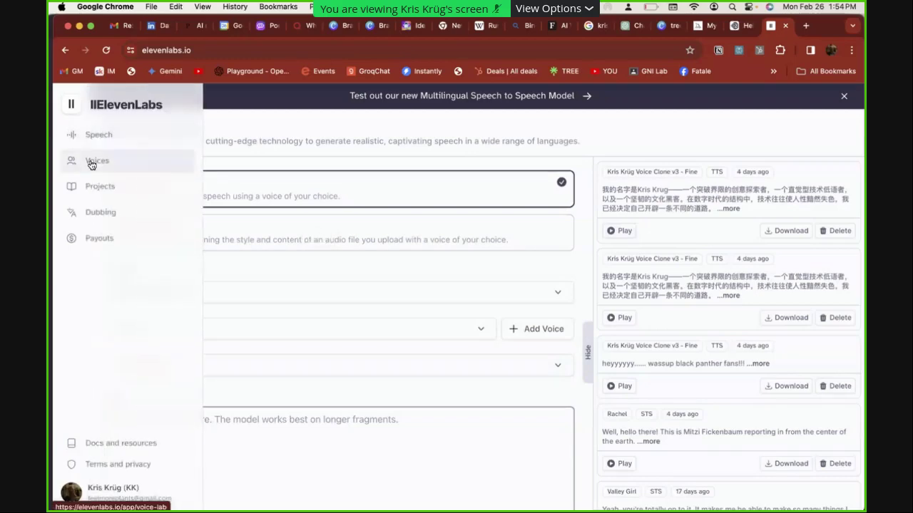
left_click(91, 160)
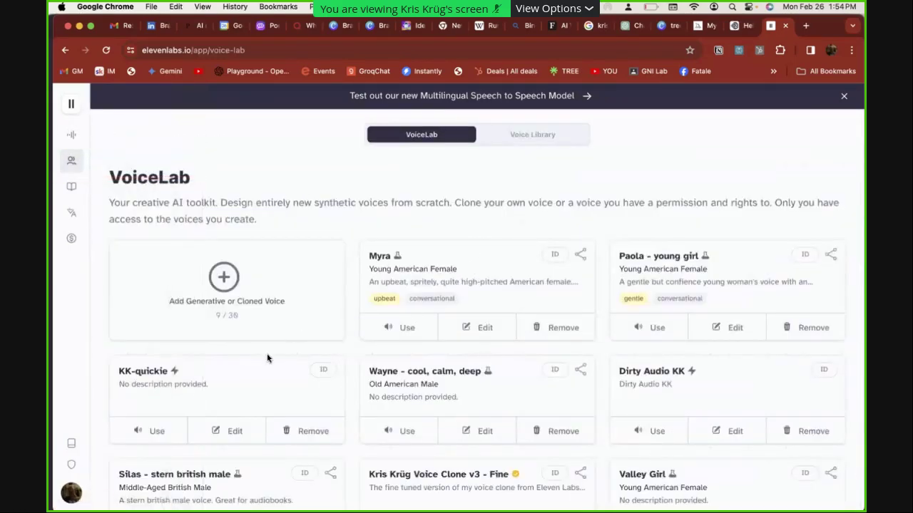
scroll(625, 428, "down", 2)
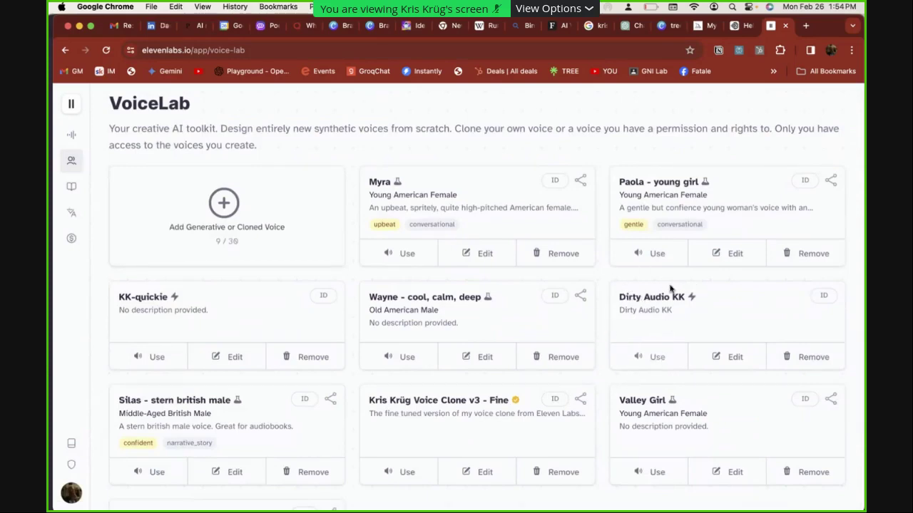
scroll(520, 306, "down", 2)
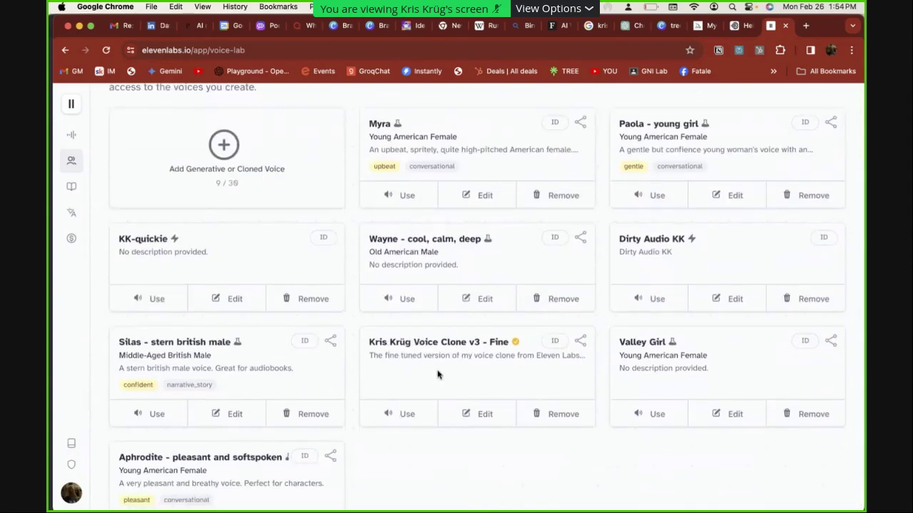
Generate the v3 fine-tuned voice clone saying 'Thanks so much everybody for coming to these workshops…'
left_click(412, 419)
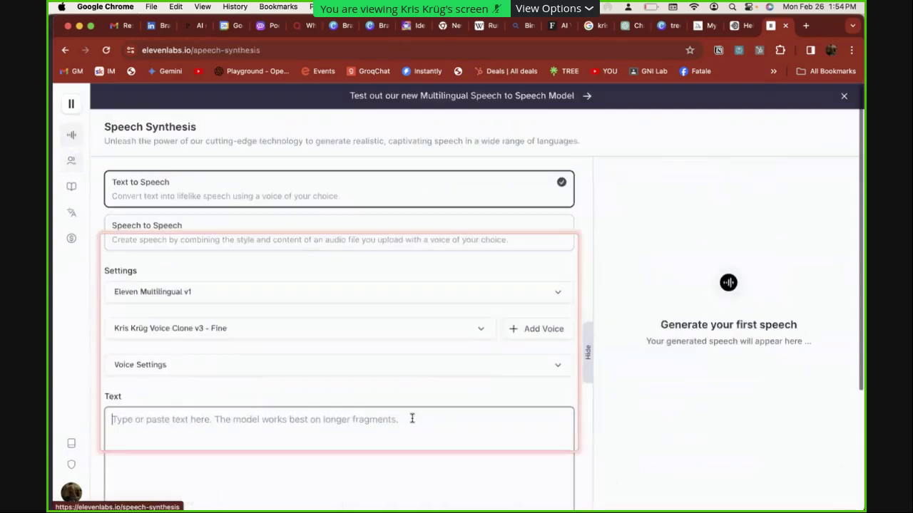
scroll(191, 416, "down", 2)
type("Thanks")
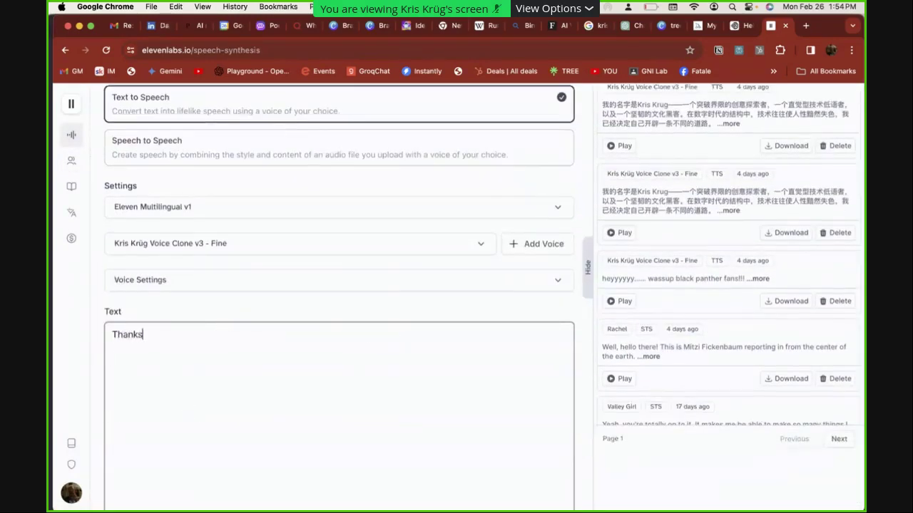
type(" so much everybody for coming to ")
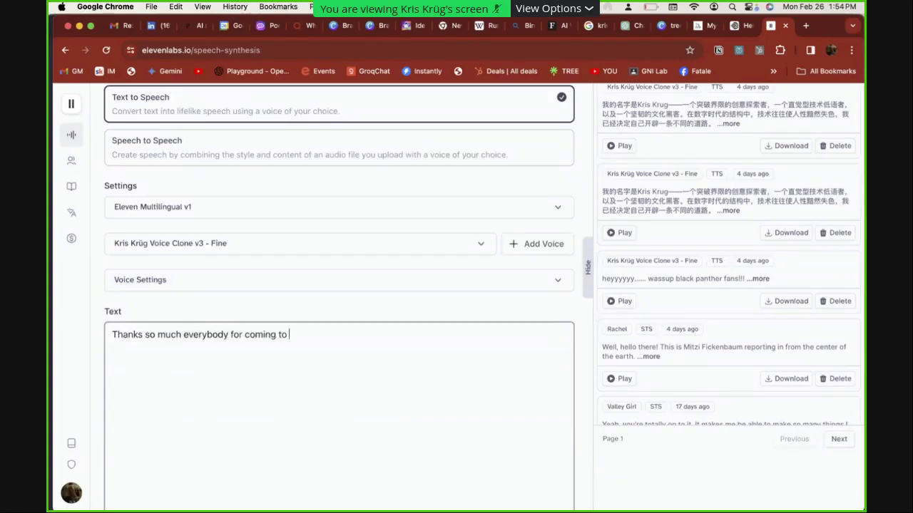
type("these workshops I love sharing")
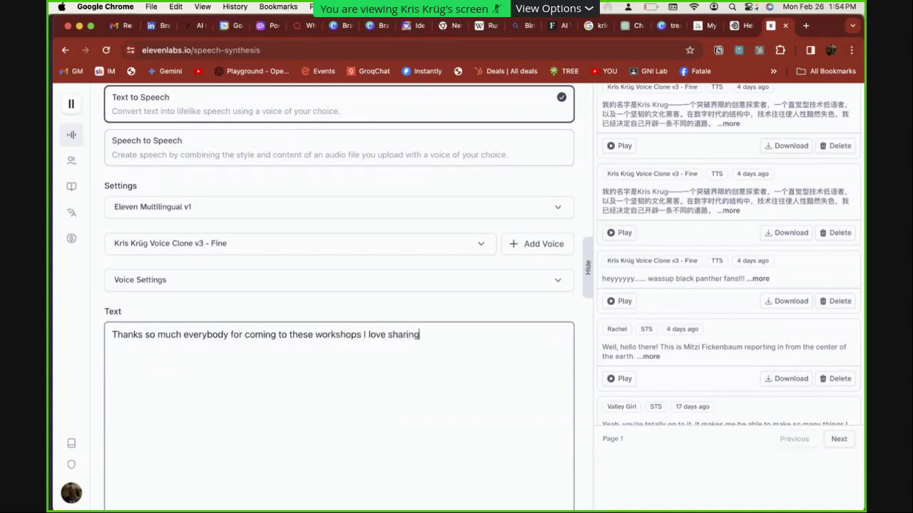
type(" this stuff with peeps.")
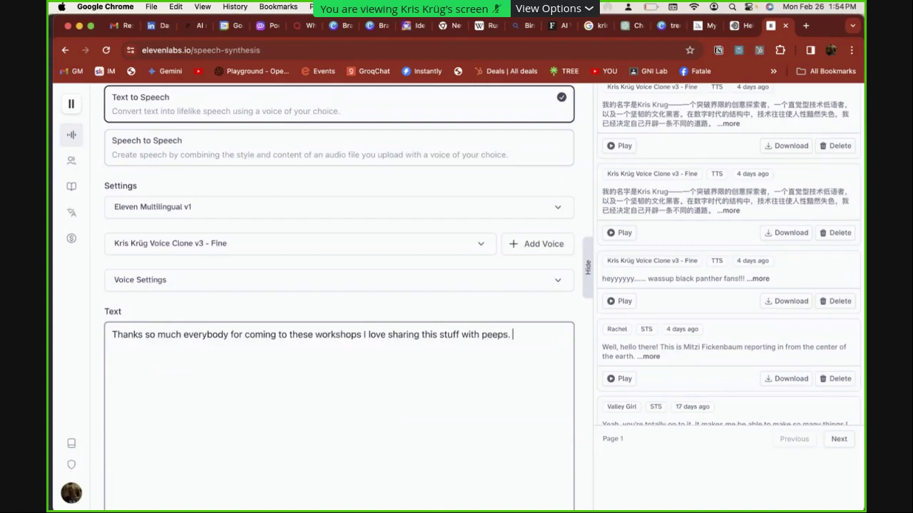
scroll(341, 296, "down", 3)
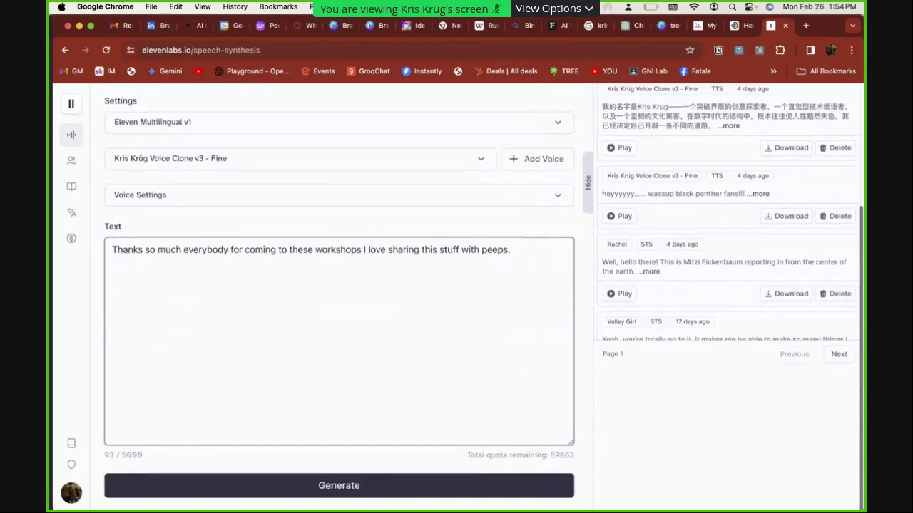
left_click(284, 490)
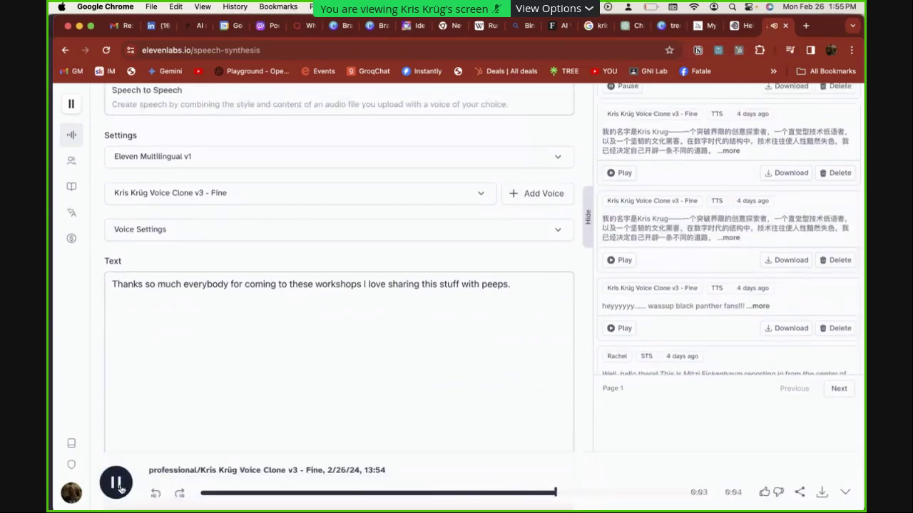
Listen to the generated clip and an older history clip at adjusted volume, then pause
key("XF86AudioRaiseVolume")
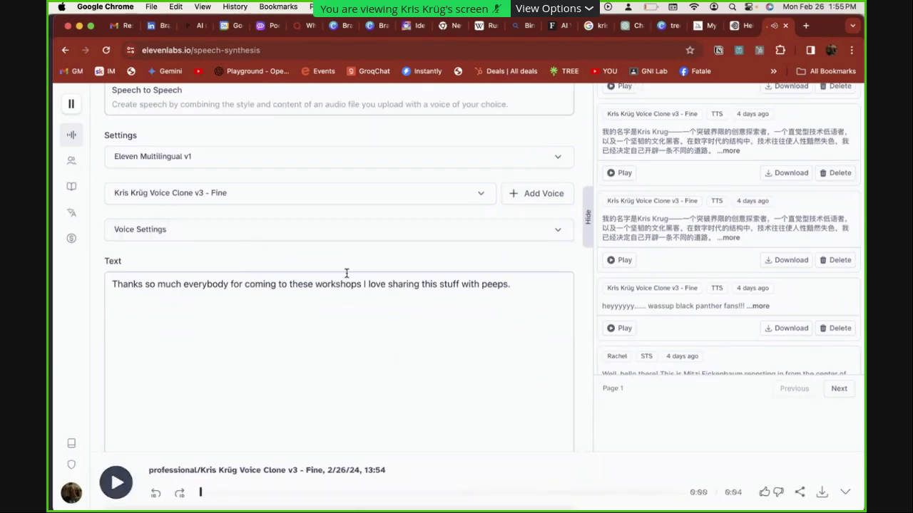
key("XF86AudioRaiseVolume")
left_click(611, 174)
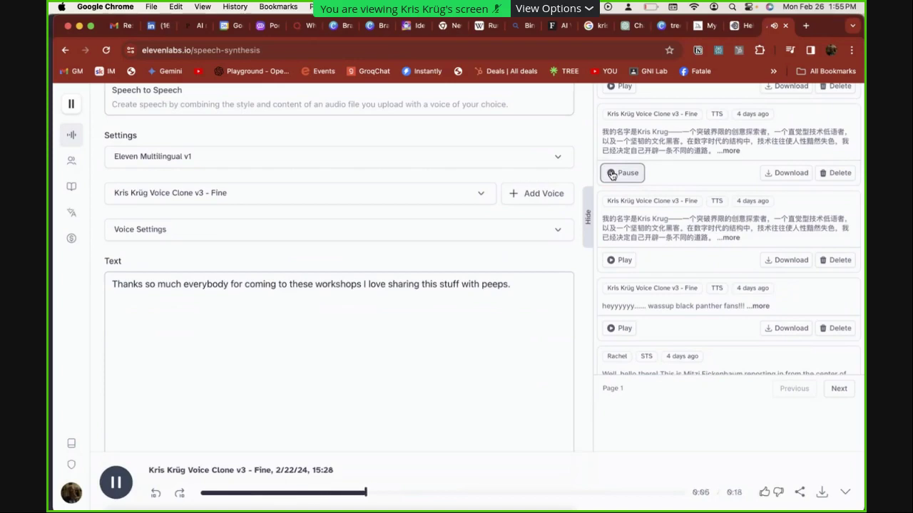
key("XF86AudioLowerVolume")
key("XF86AudioLowerVolume")
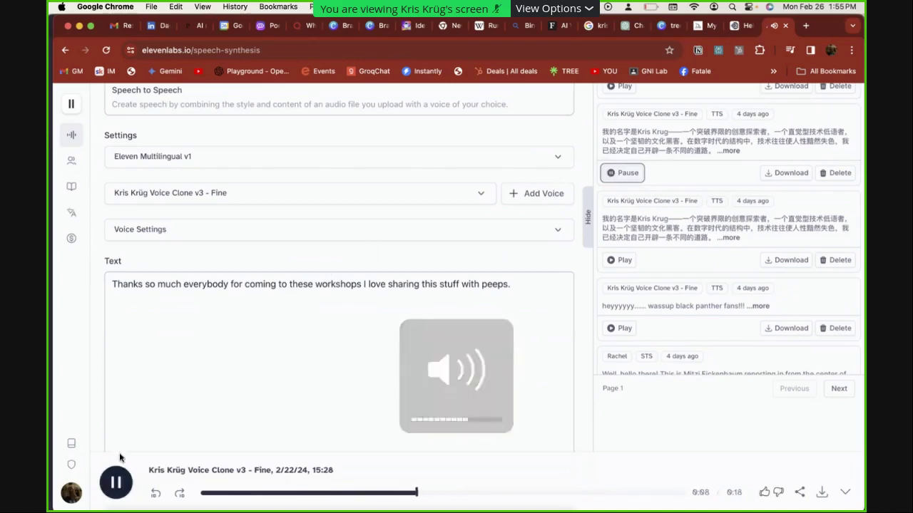
key("XF86AudioPlay")
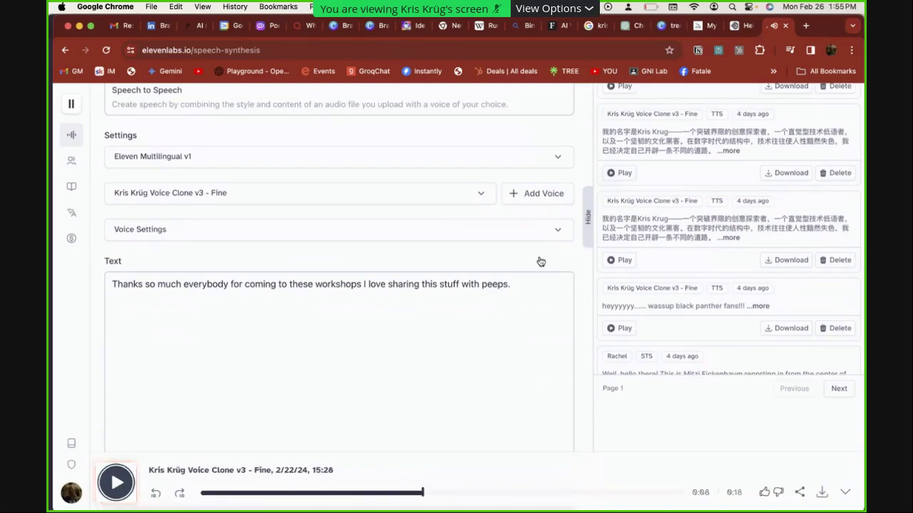
key("super+t")
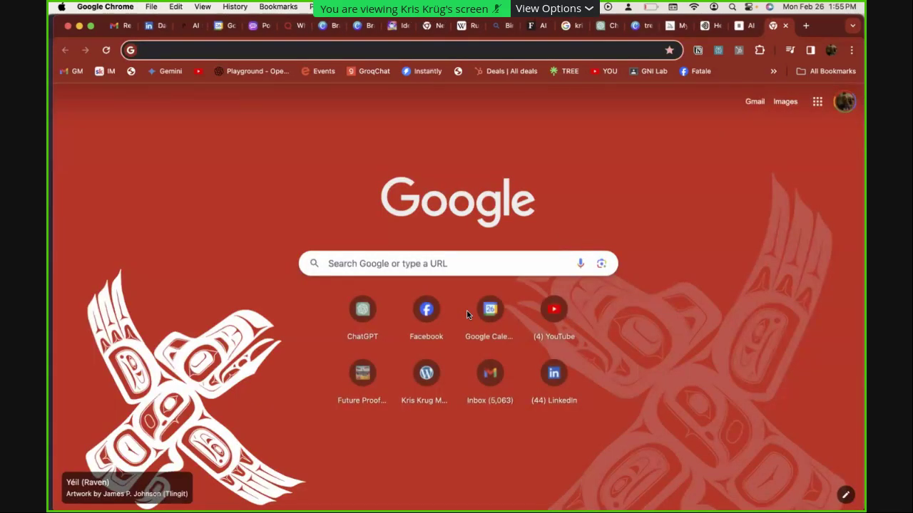
Find the unlisted 1:35 Urdu-titled video on the second content page and open its details
type("youtube.com")
key("Return")
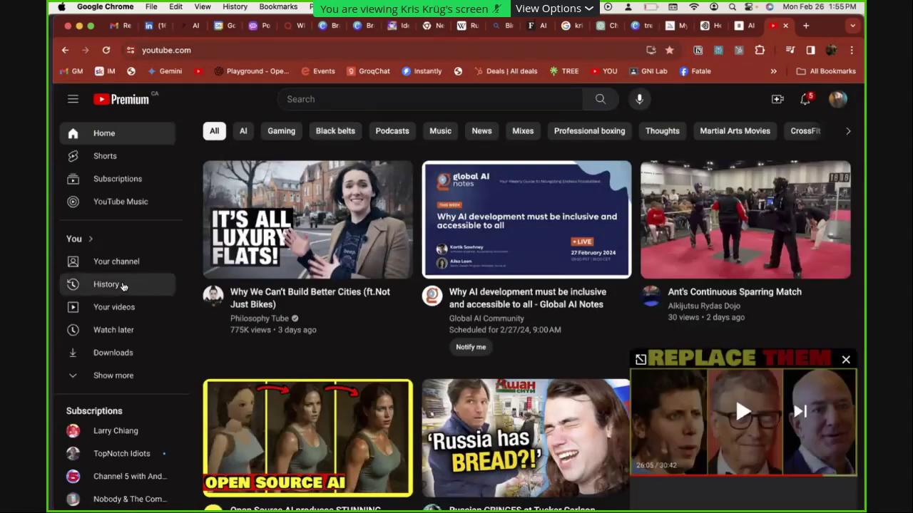
left_click(122, 314)
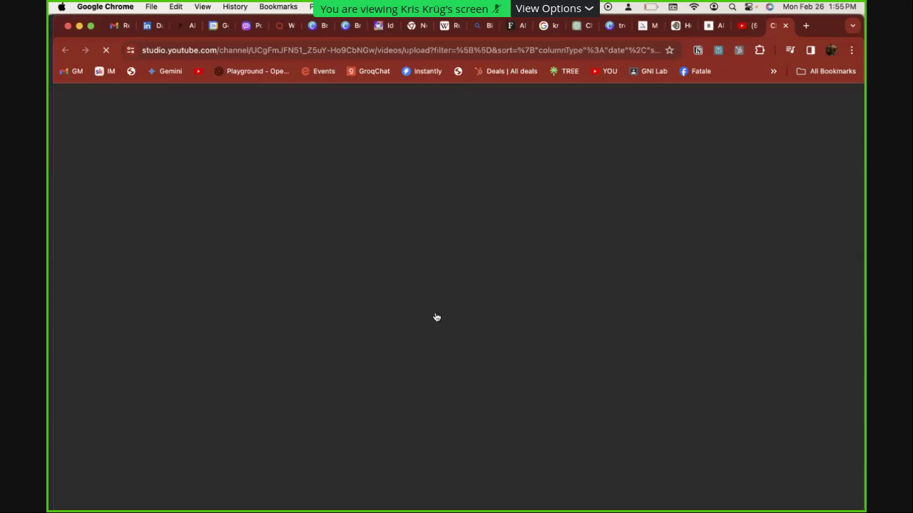
scroll(437, 317, "down", 5)
scroll(437, 317, "down", 15)
scroll(436, 318, "down", 4)
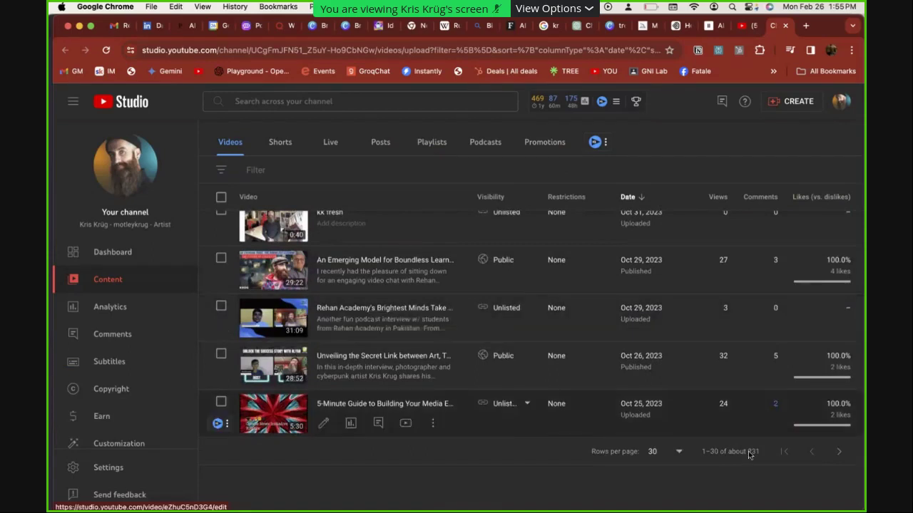
left_click(840, 462)
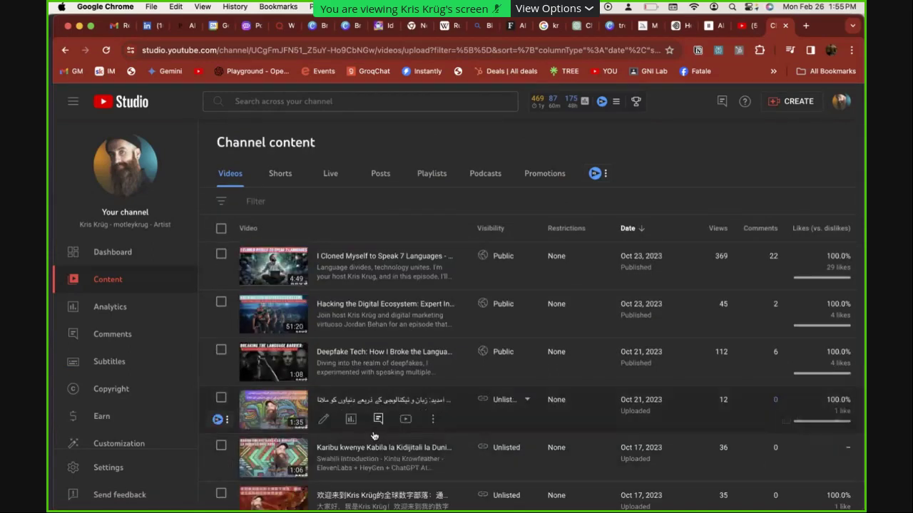
scroll(373, 436, "down", 1)
left_click(348, 346)
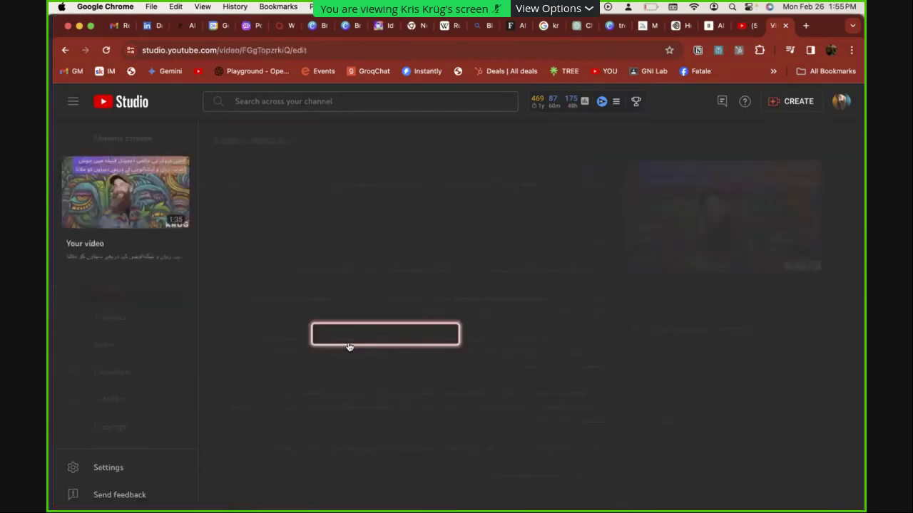
Watch the Urdu avatar video full screen, pausing at 0:16 before leaving full screen
left_click(718, 302)
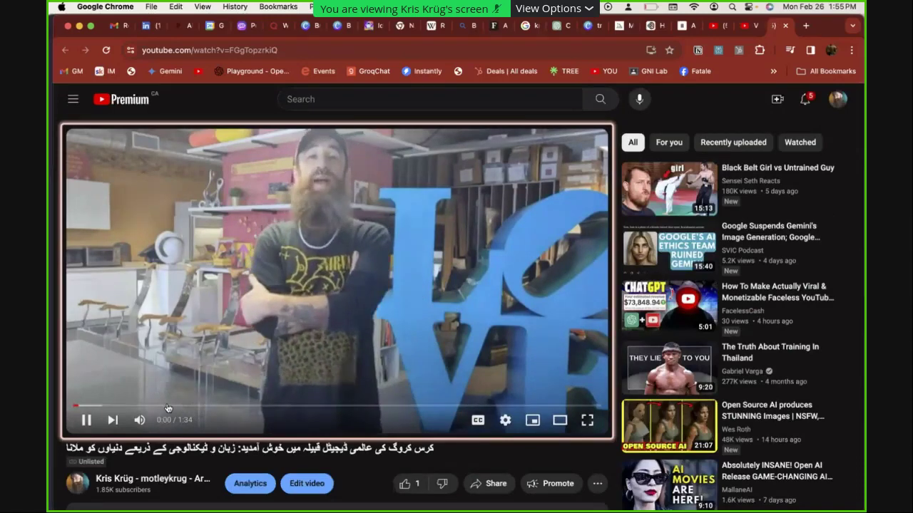
key("Up")
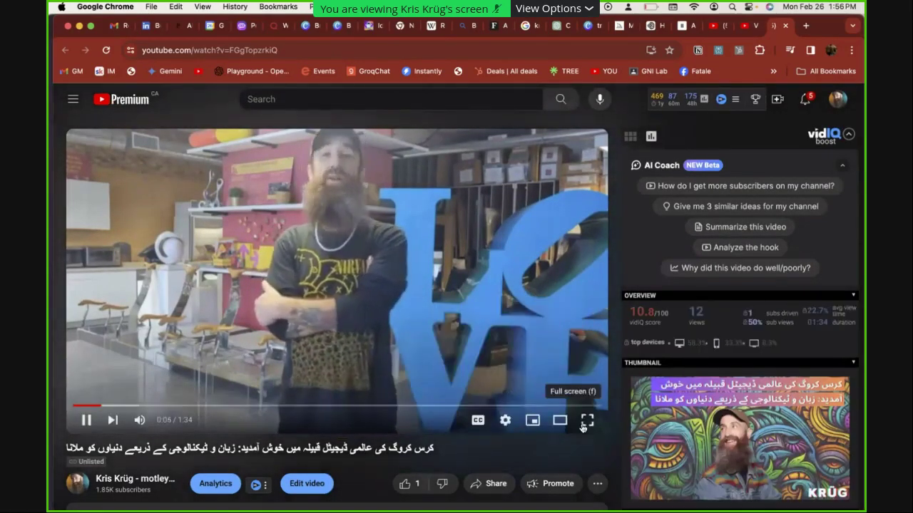
left_click(586, 421)
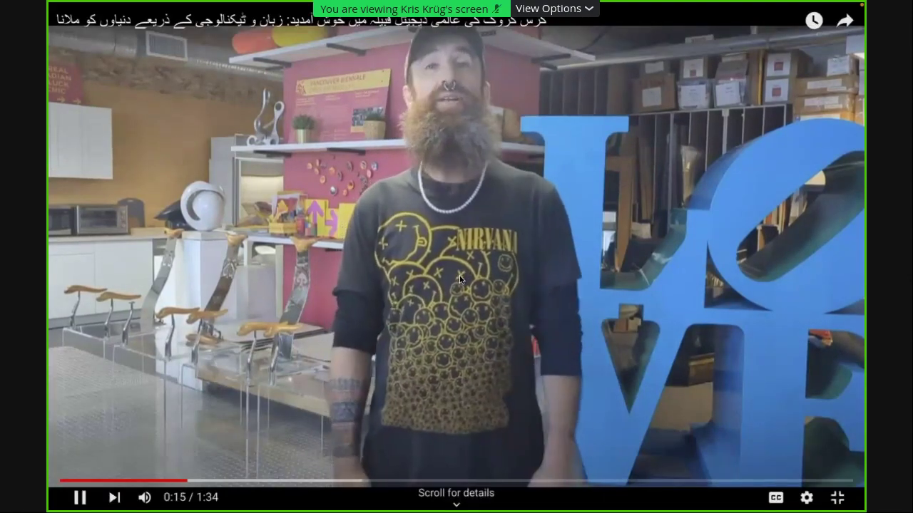
left_click(459, 275)
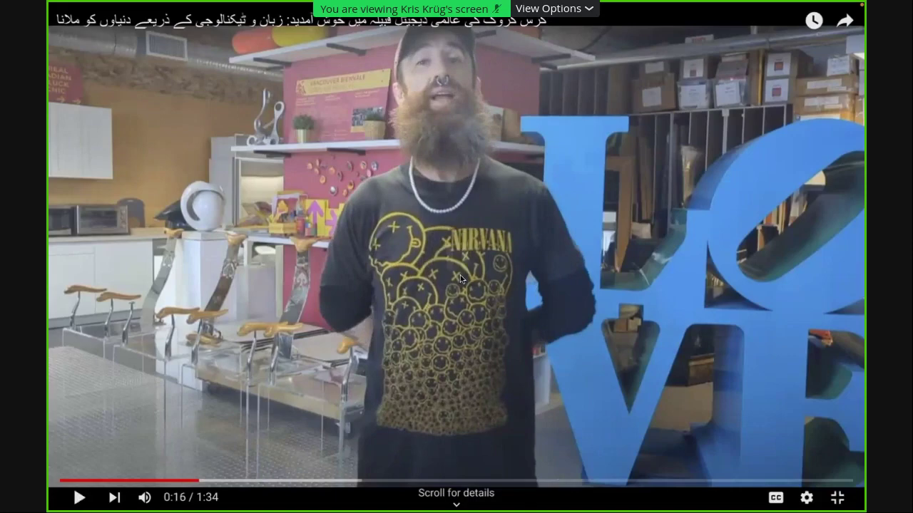
key("Escape")
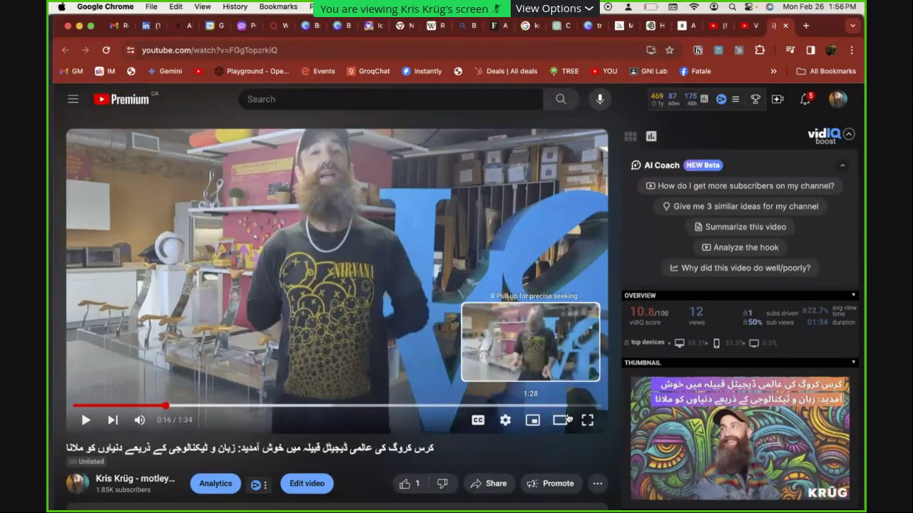
Go to the HeyGen home page from the address bar
left_click(283, 56)
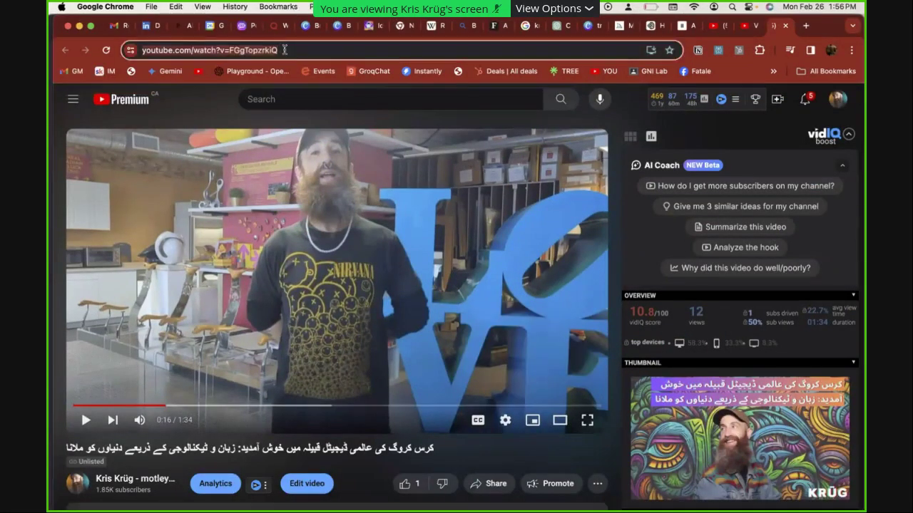
type("hey")
key("Return")
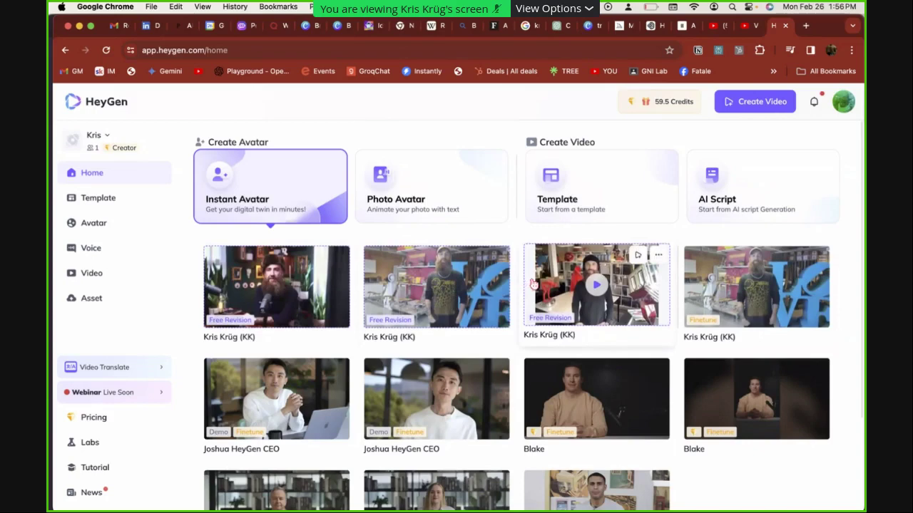
Preview the first personal instant avatar and start a new video with it
left_click(497, 257)
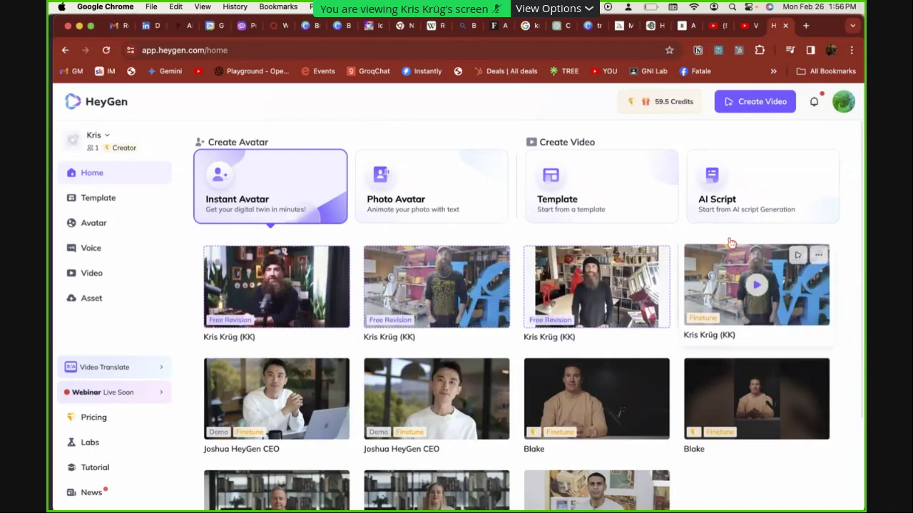
left_click(319, 295)
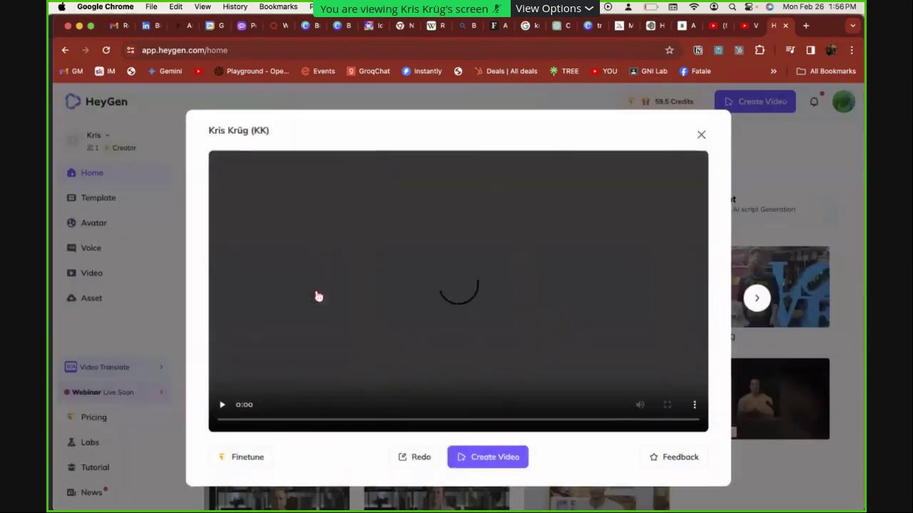
left_click(484, 457)
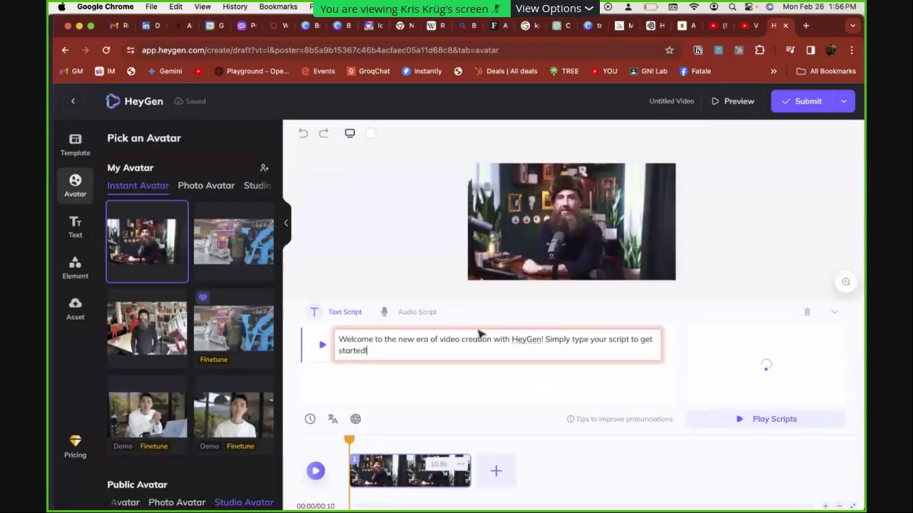
Replace the sample script with 'These workshops are experimental…' thank-you text and submit
triple_click(436, 354)
key("BackSpace")
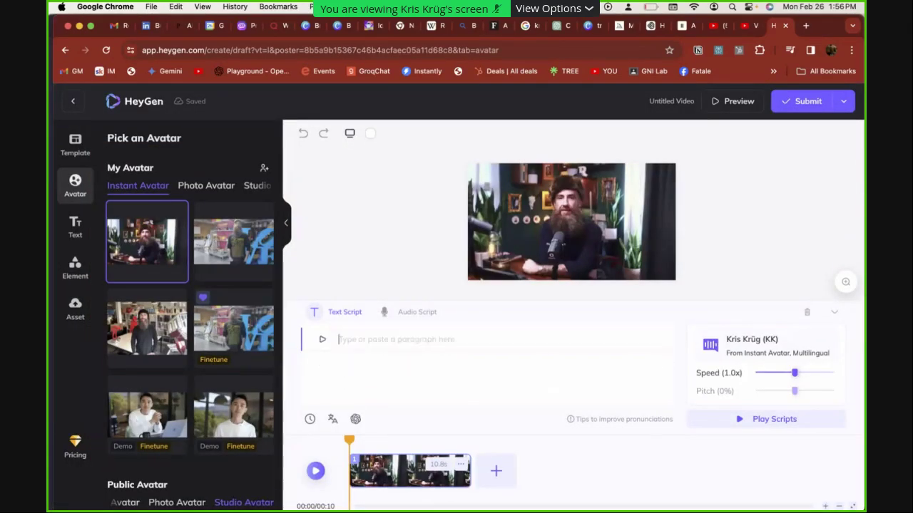
type("These workshops")
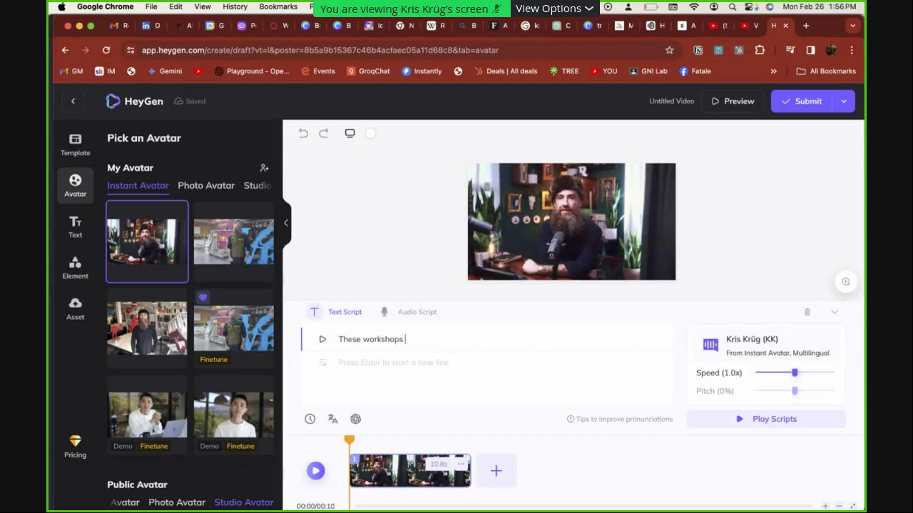
type(" are experimental and I love giving them. Thanks for those of")
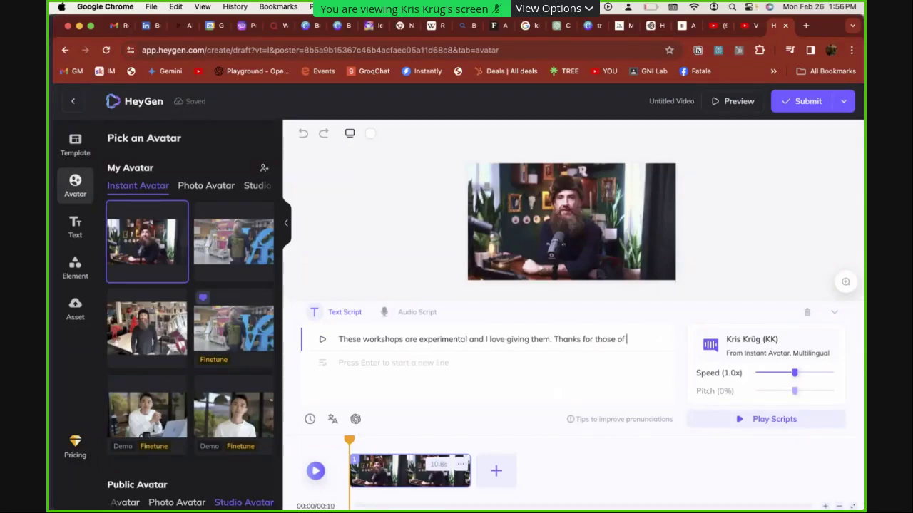
type("who")
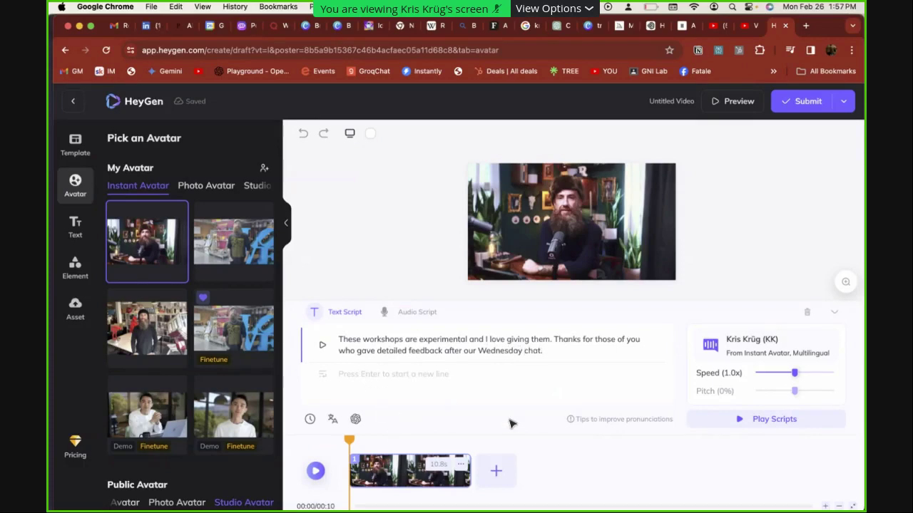
left_click(817, 105)
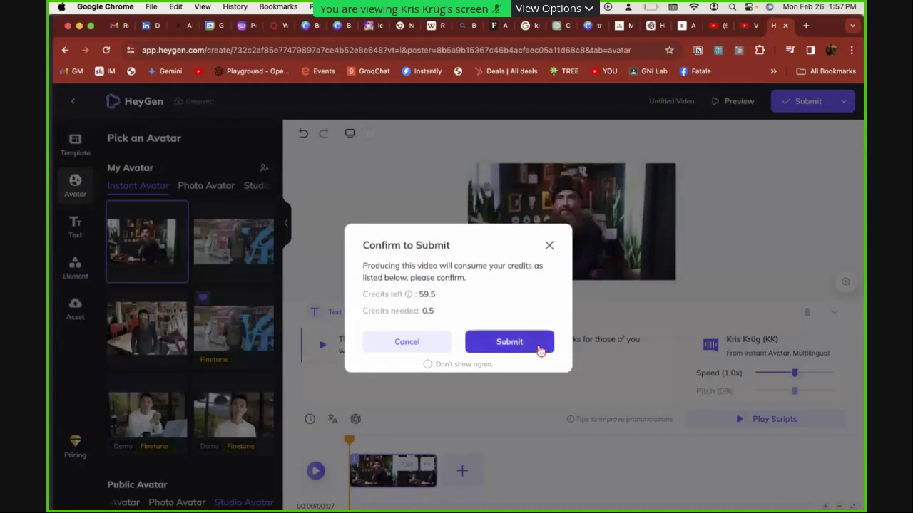
Confirm submission so the new avatar video renders in the Videos list, reaching 44% ready
left_click(523, 349)
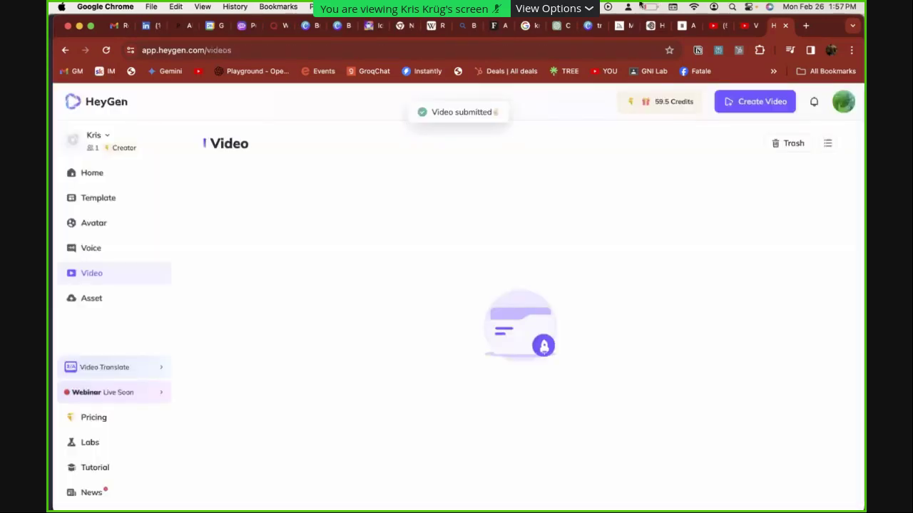
left_click(642, 6)
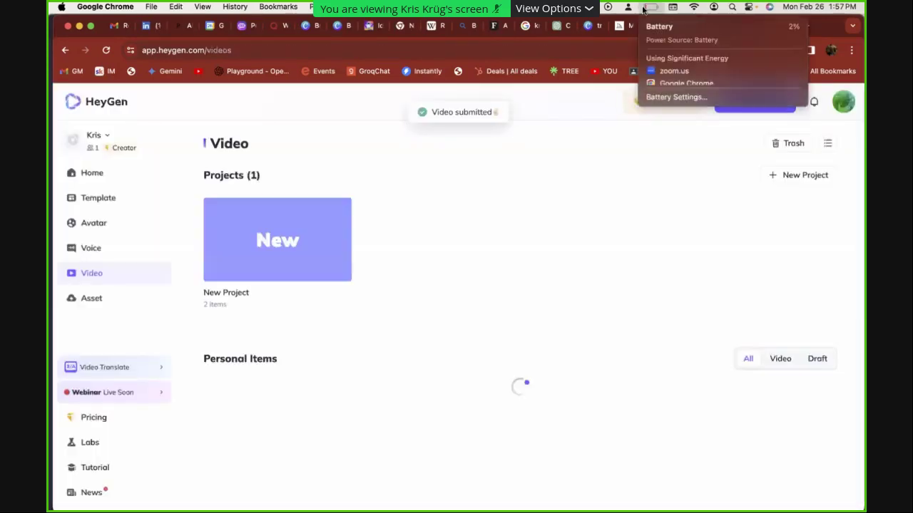
left_click(589, 159)
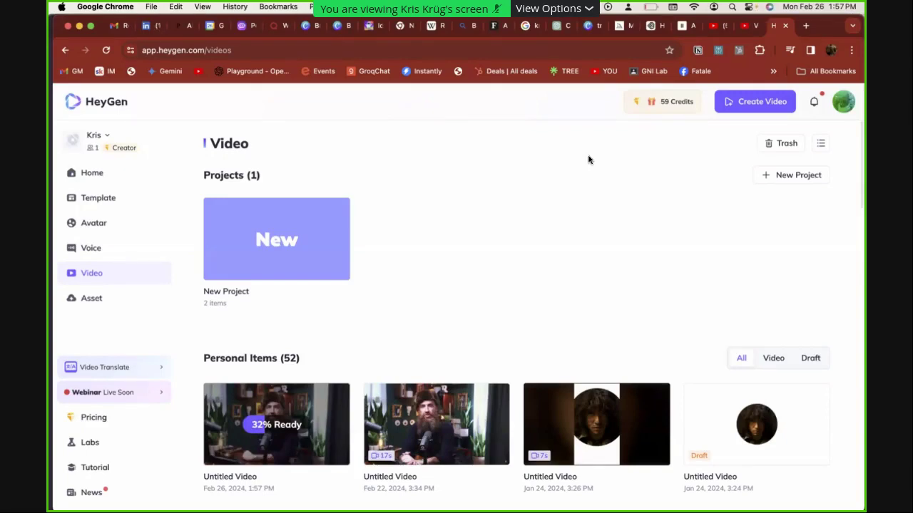
key("XF86AudioLowerVolume")
key("XF86AudioLowerVolume")
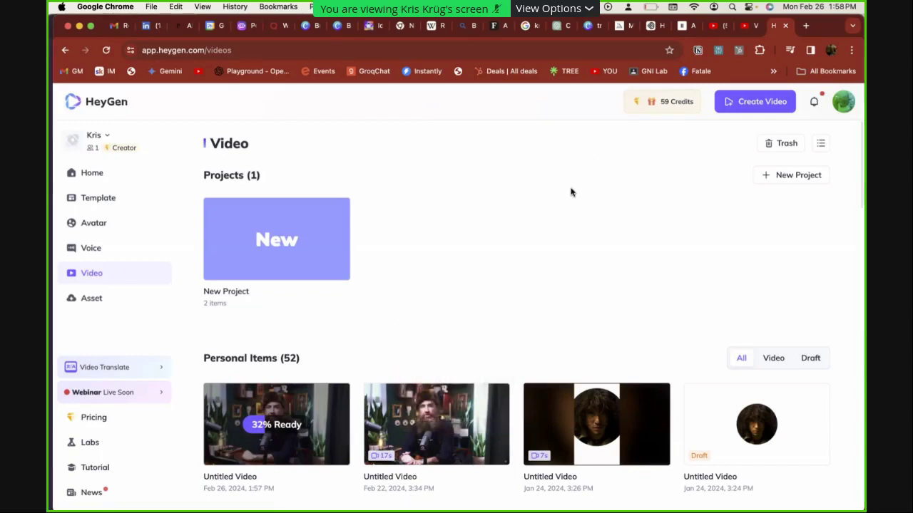
key("super+Tab")
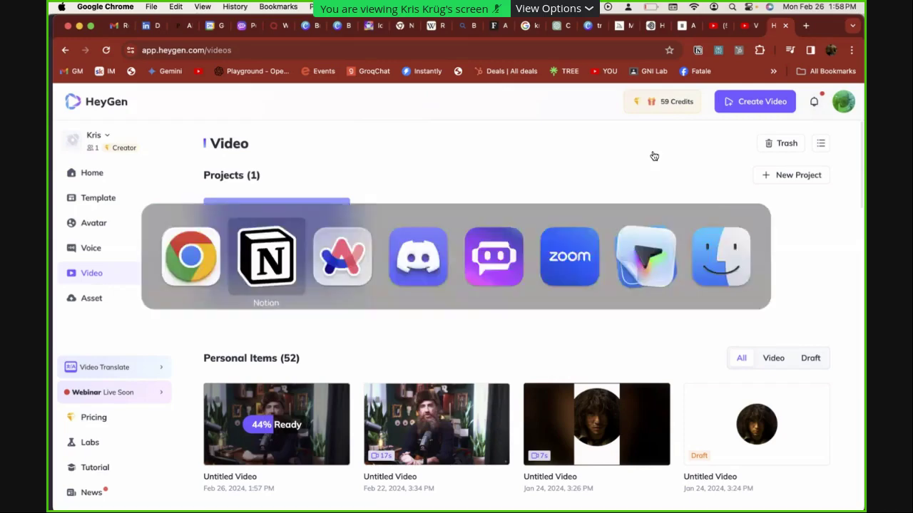
key("super+Tab")
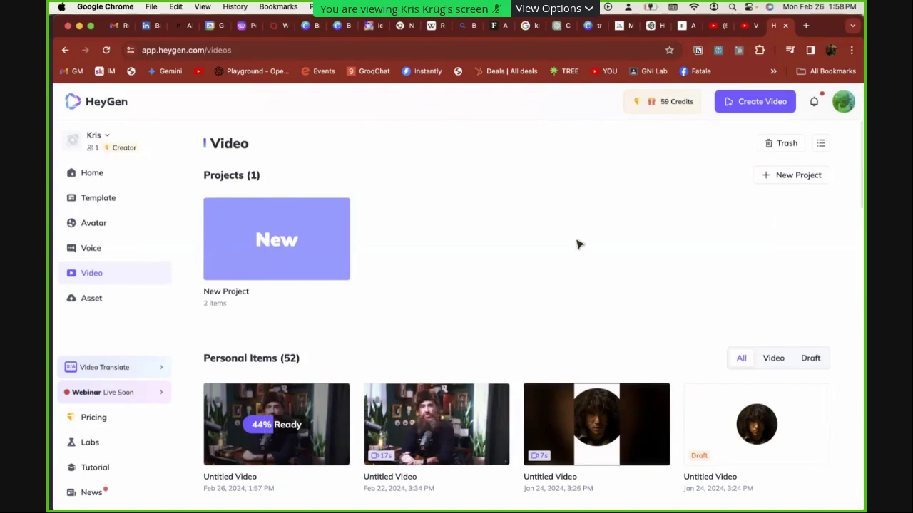
key("super+t")
Open YouTube and YouTube Studio, then browse the channel content list to its next page
type("yout")
key("Return")
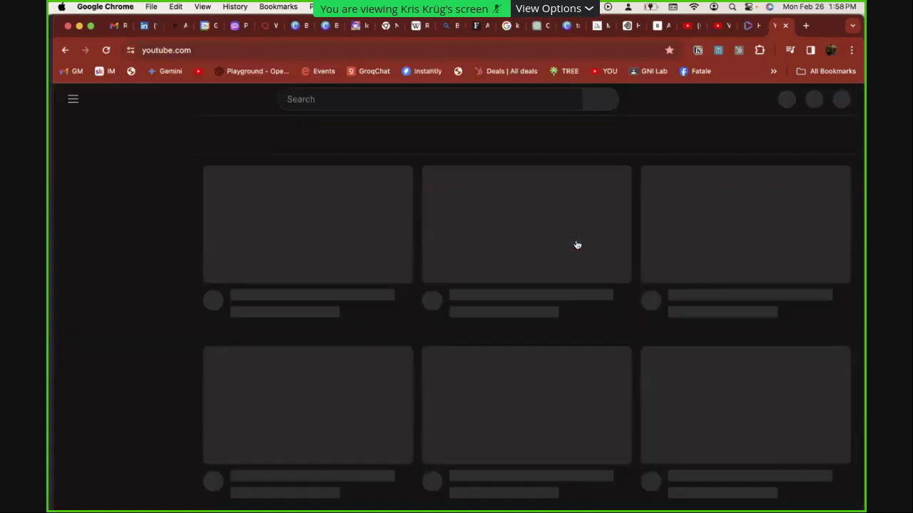
key("super+t")
type("studio")
key("Return")
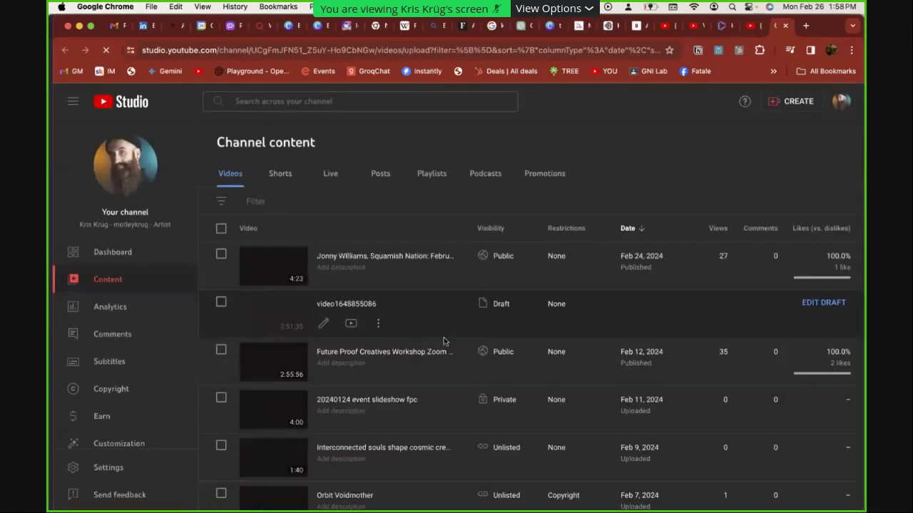
scroll(357, 307, "down", 10)
scroll(360, 342, "down", 10)
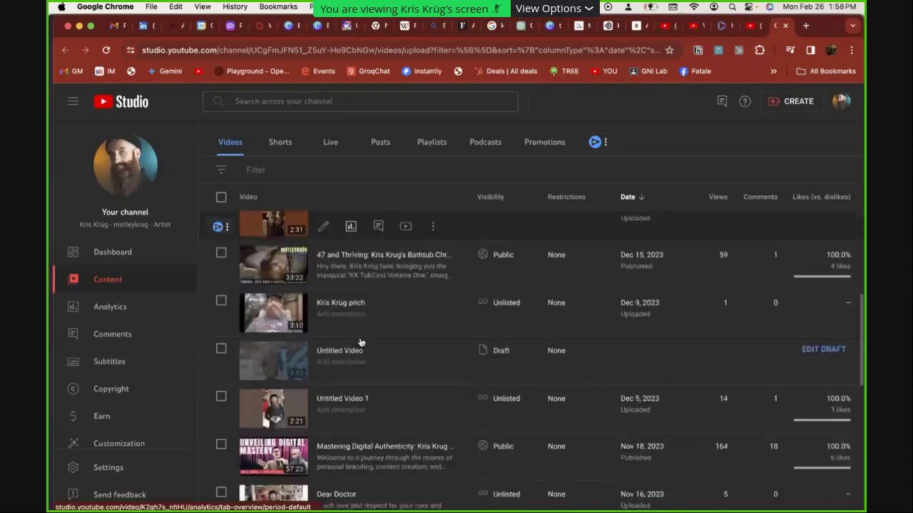
right_click(360, 342)
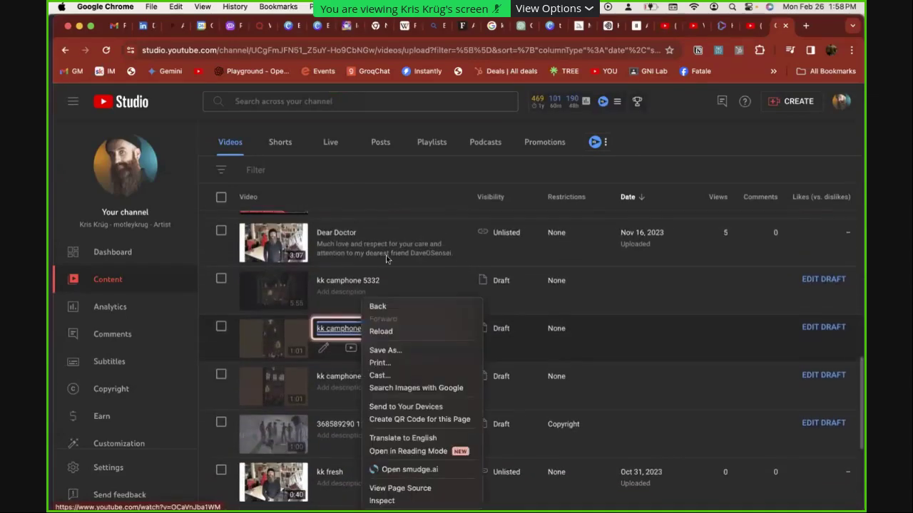
left_click(396, 245)
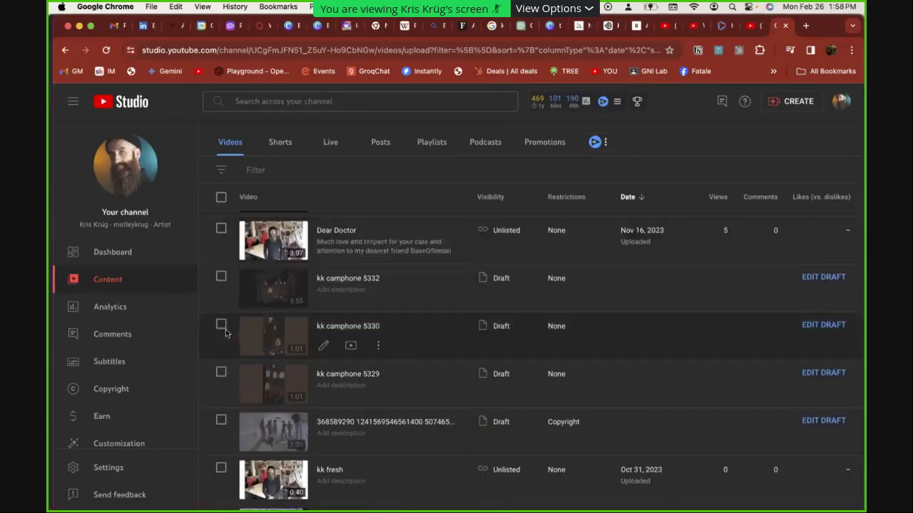
scroll(223, 351, "down", 2)
scroll(223, 352, "down", 2)
key("XF86AudioRaiseVolume")
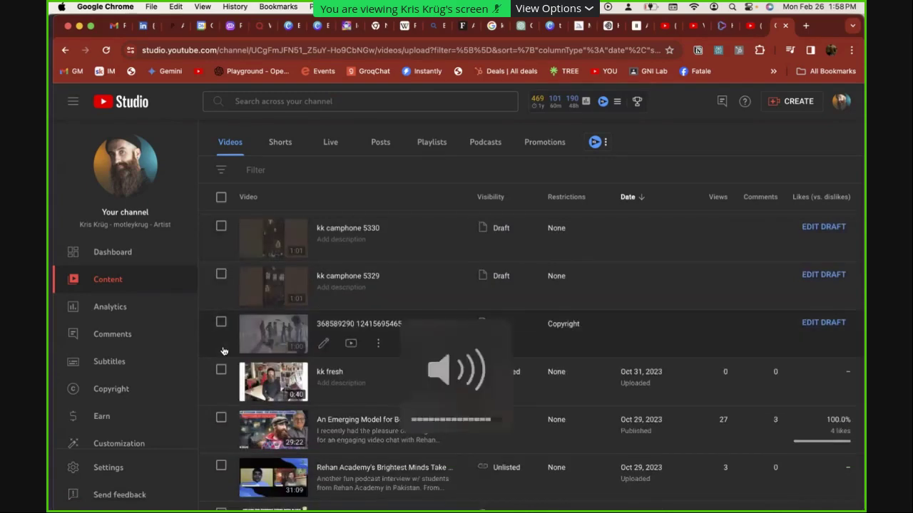
scroll(251, 399, "down", 4)
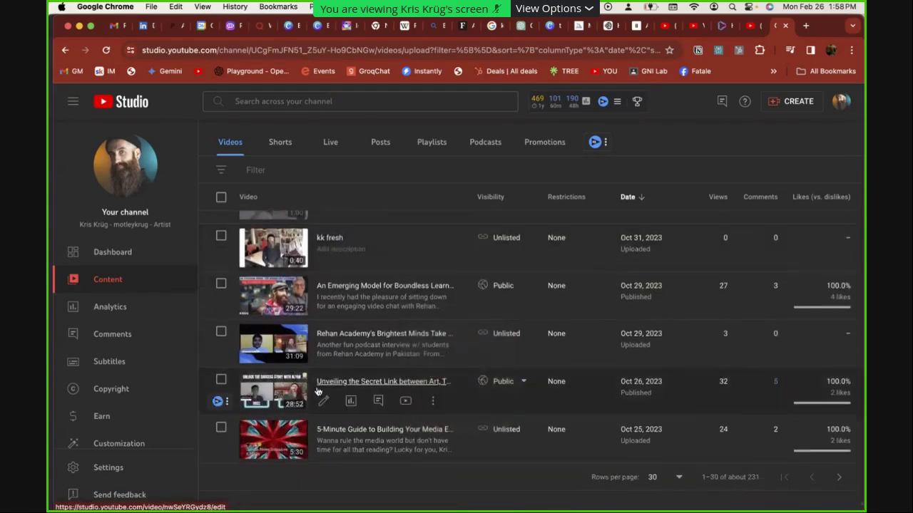
left_click(838, 451)
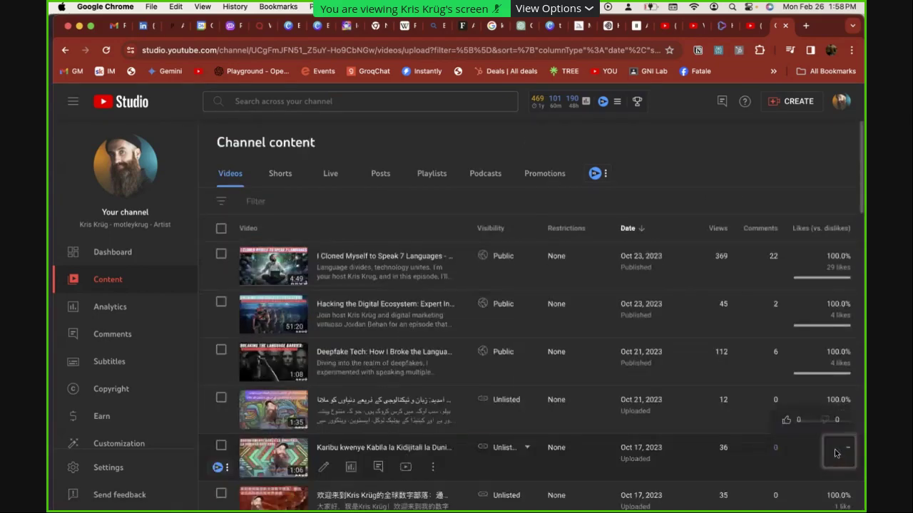
Search the channel content for 'cloned' and open the I Cloned Myself to Speak 7 Languages details
key("XF86AudioRaiseVolume")
scroll(592, 434, "down", 5)
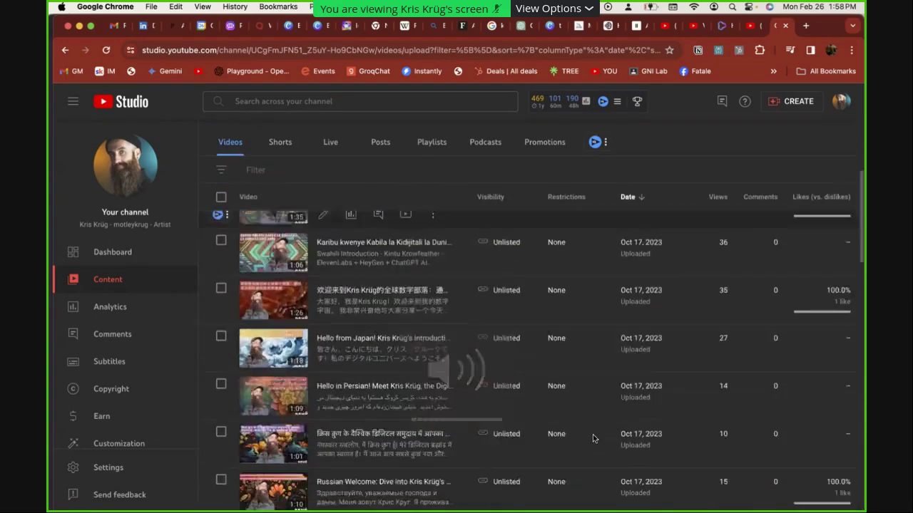
scroll(592, 438, "down", 3)
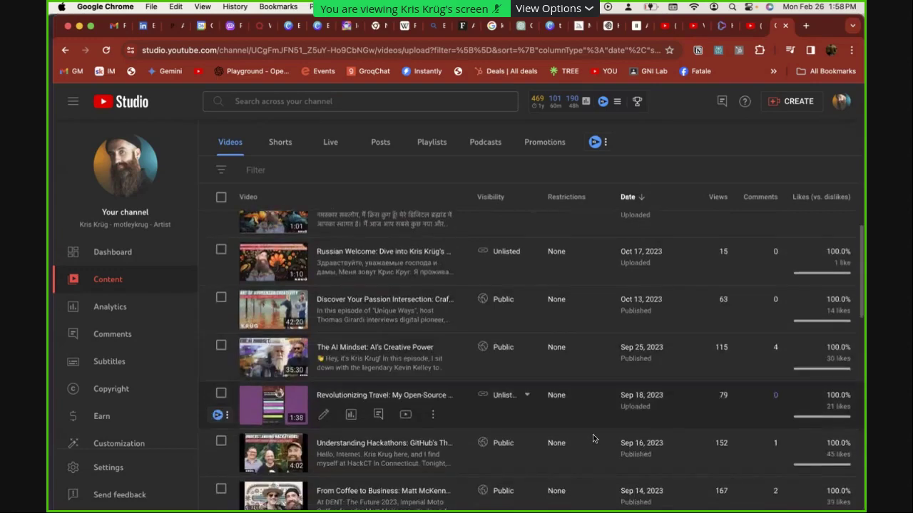
scroll(592, 439, "up", 5)
scroll(591, 439, "up", 1)
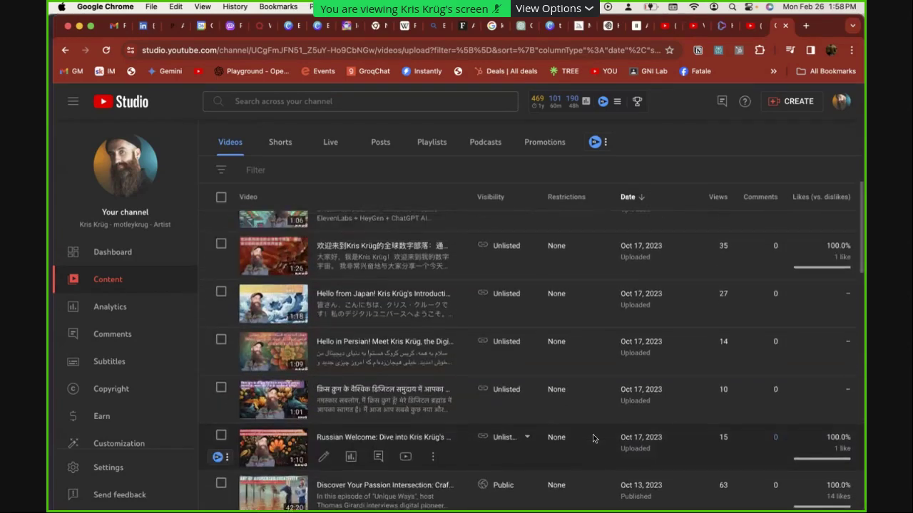
left_click(298, 109)
type("cloned")
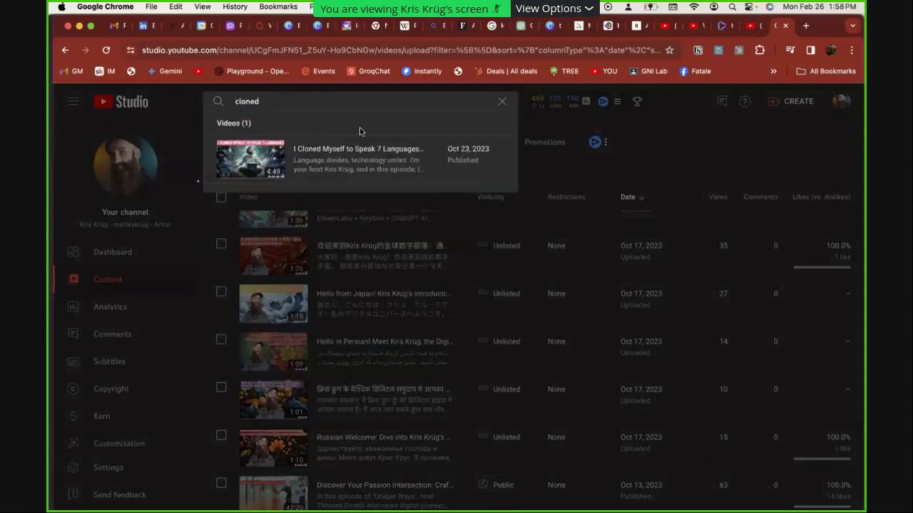
left_click(361, 149)
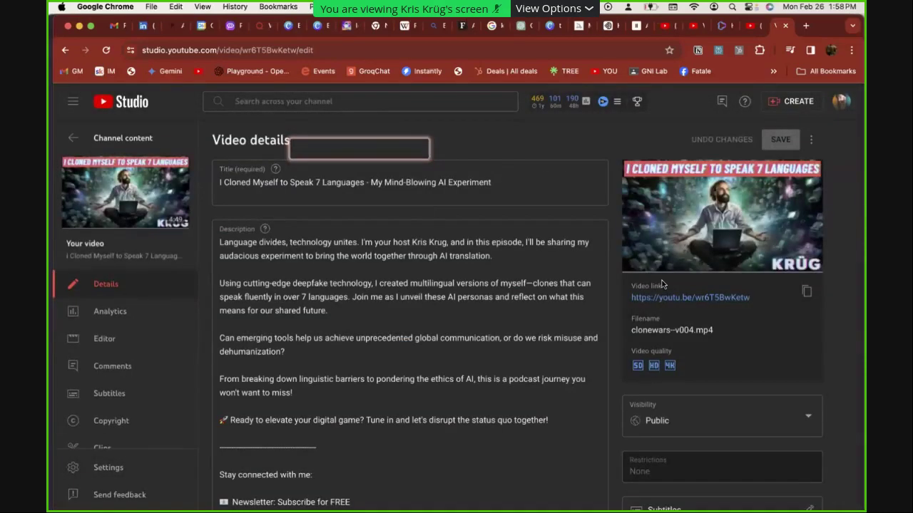
Open the watch page, seek to about 2:11, and play the video full screen
left_click(729, 298)
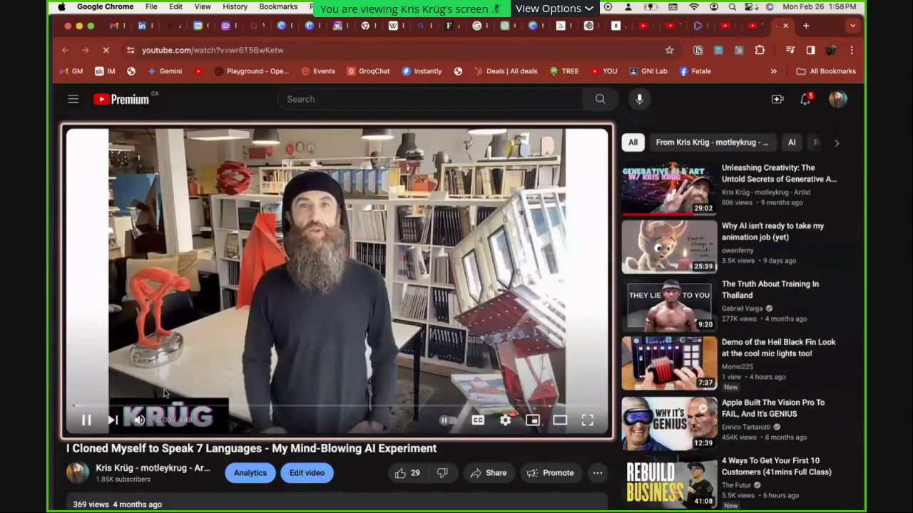
key("XF86AudioRaiseVolume")
key("XF86AudioRaiseVolume")
key("XF86AudioRaiseVolume")
key("XF86AudioRaiseVolume")
key("XF86AudioRaiseVolume")
key("XF86AudioRaiseVolume")
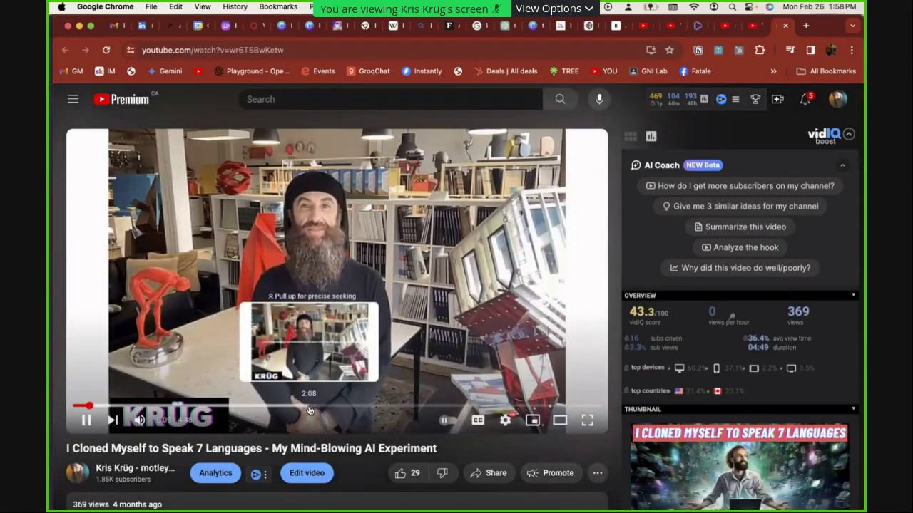
left_click(309, 410)
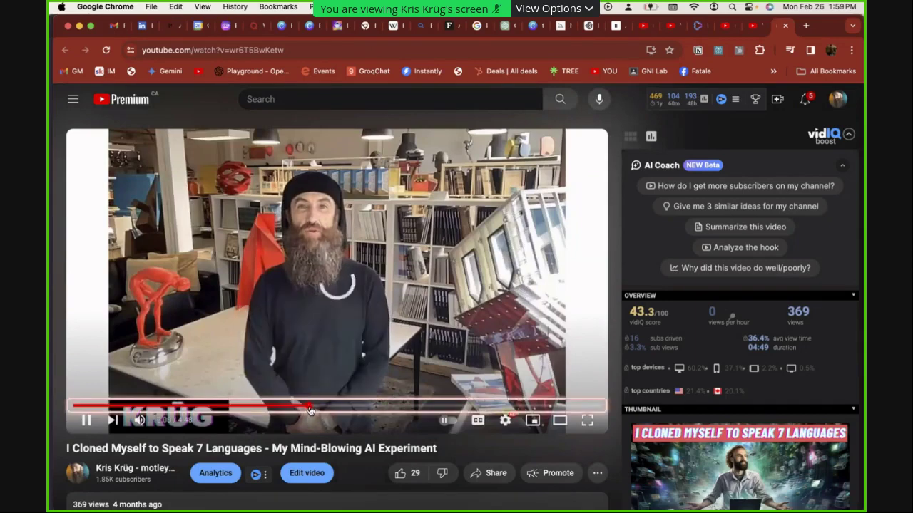
left_click_drag(312, 415, 315, 414)
key("XF86AudioRaiseVolume")
left_click(587, 421)
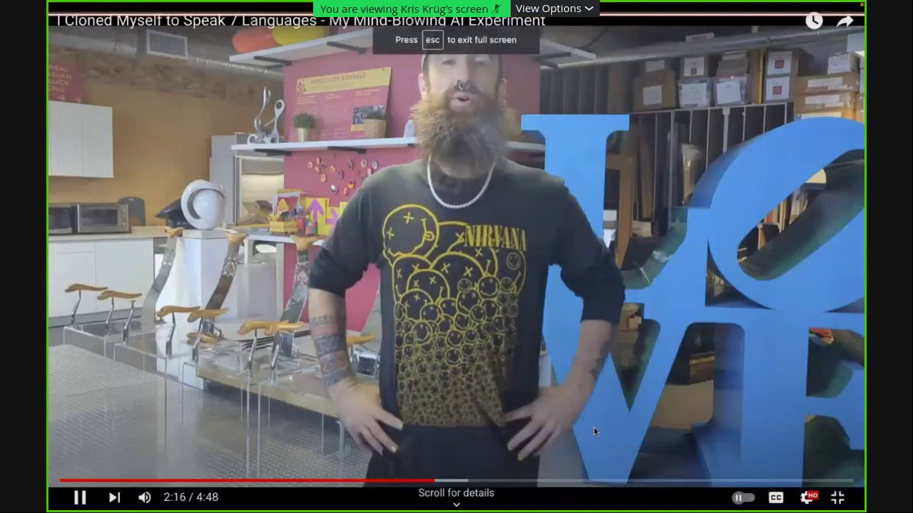
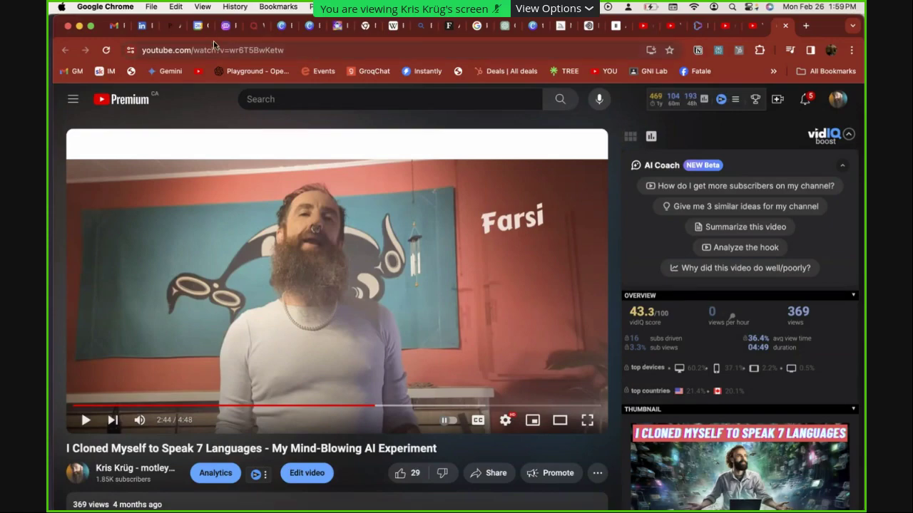
Cycle through the open apps, including Discord and Poe, and return to Notion
key("super+Tab")
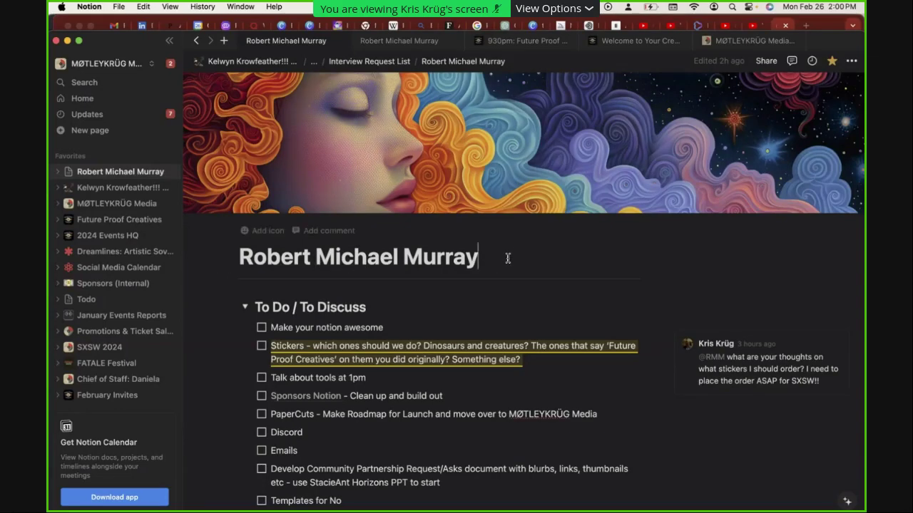
key("super+Tab")
key("super+Tab")
key("super+Tab")
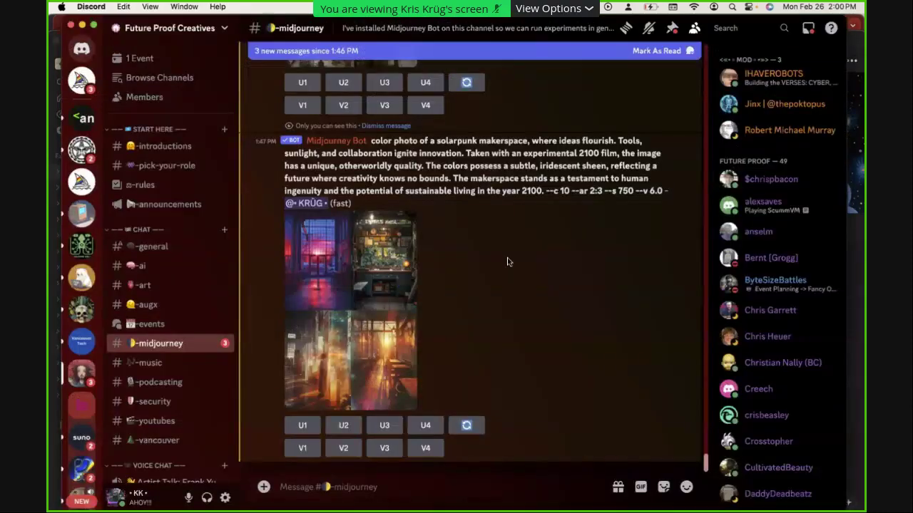
key("super+Tab")
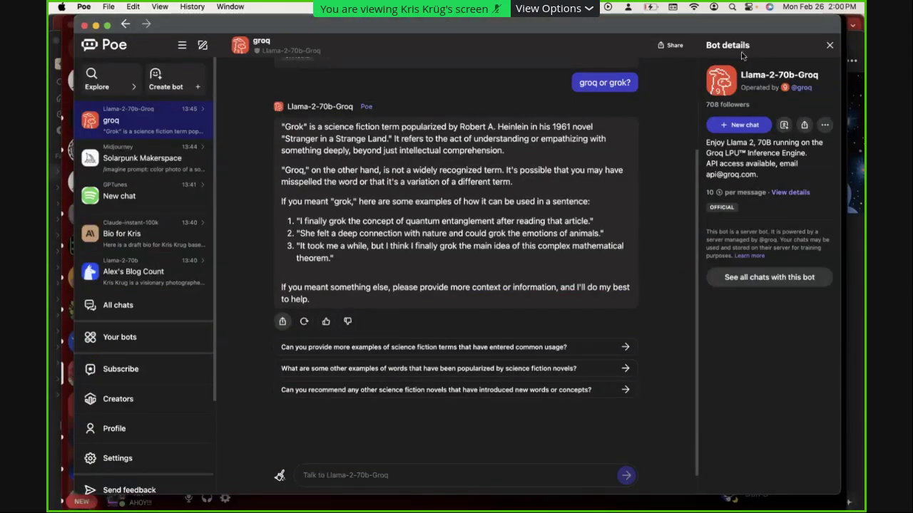
key("super+Tab")
key("super+Tab")
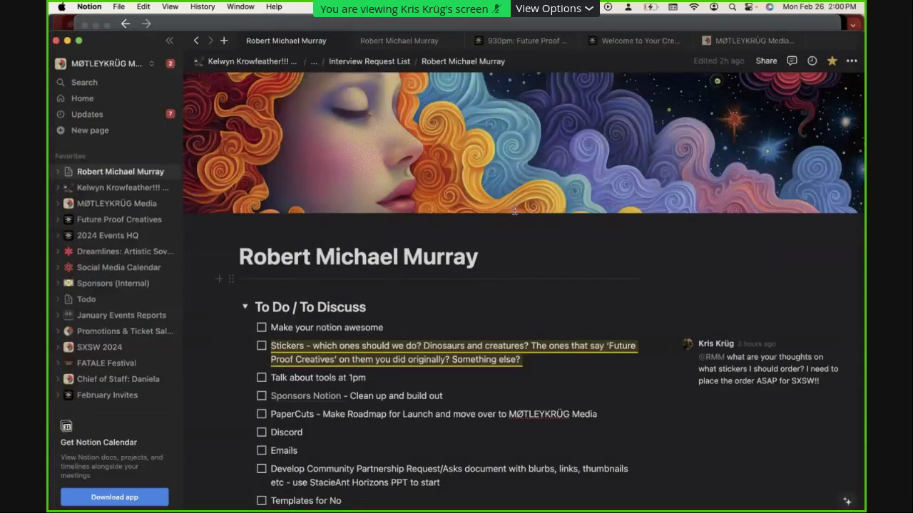
Go back several pages in Notion and open the search listing today's recent pages
left_click(196, 41)
left_click(196, 40)
left_click(196, 40)
left_click(197, 40)
left_click(197, 40)
left_click(197, 41)
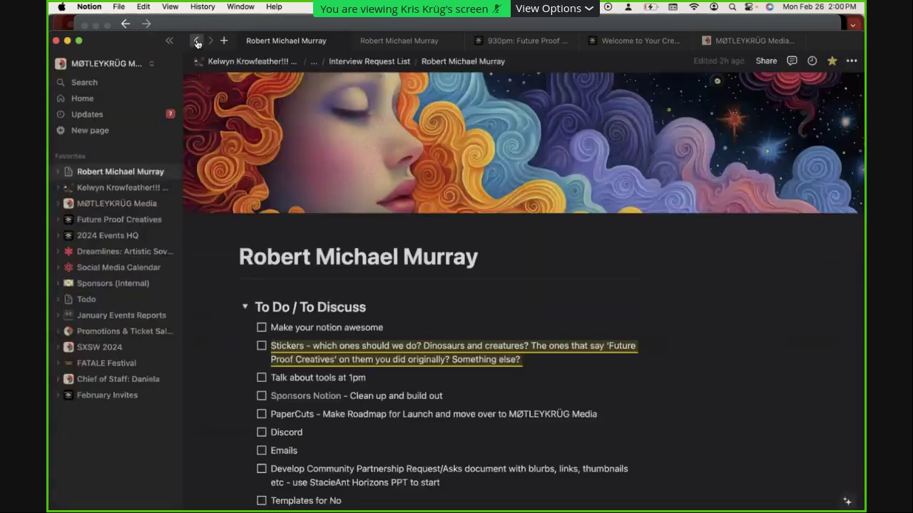
left_click(91, 86)
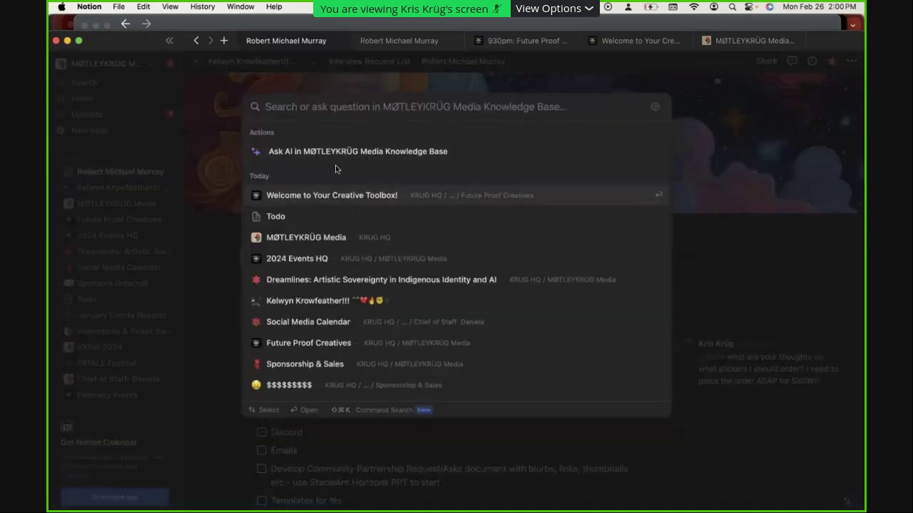
Open the 'Welcome to Your Creative Toolbox!' page and scroll down to its Descript entry
left_click(342, 196)
scroll(597, 417, "down", 10)
scroll(598, 417, "down", 2)
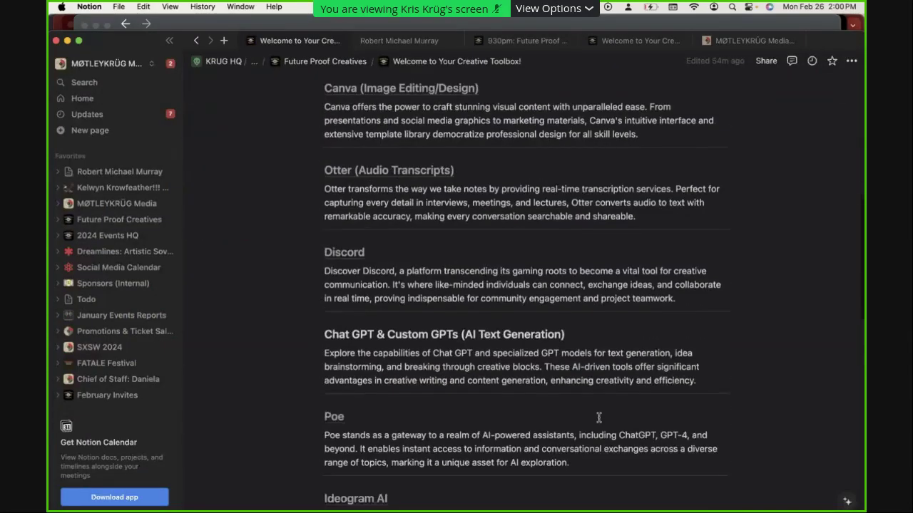
scroll(598, 417, "up", 3)
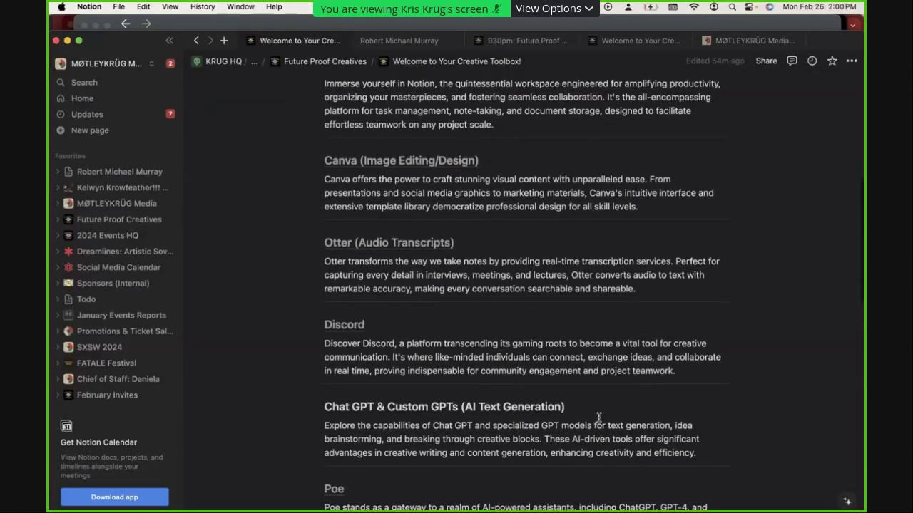
scroll(599, 417, "up", 2)
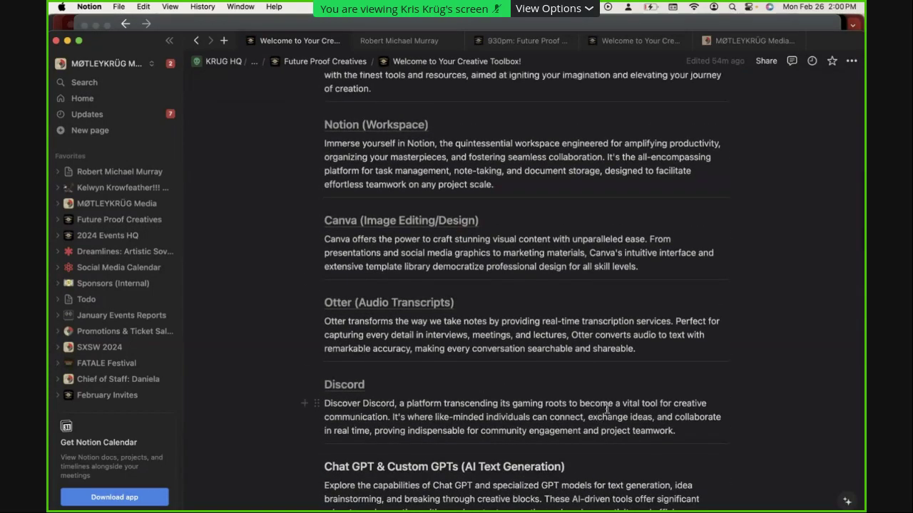
scroll(491, 286, "down", 8)
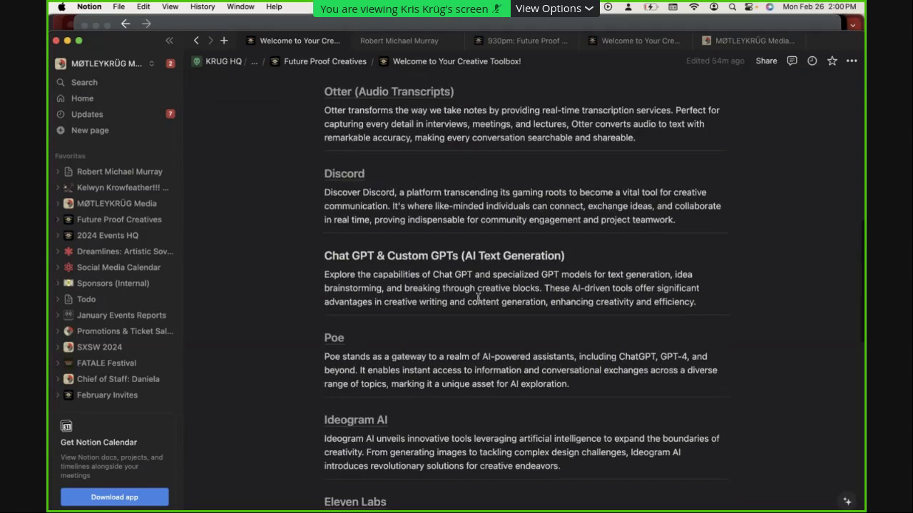
scroll(478, 298, "down", 3)
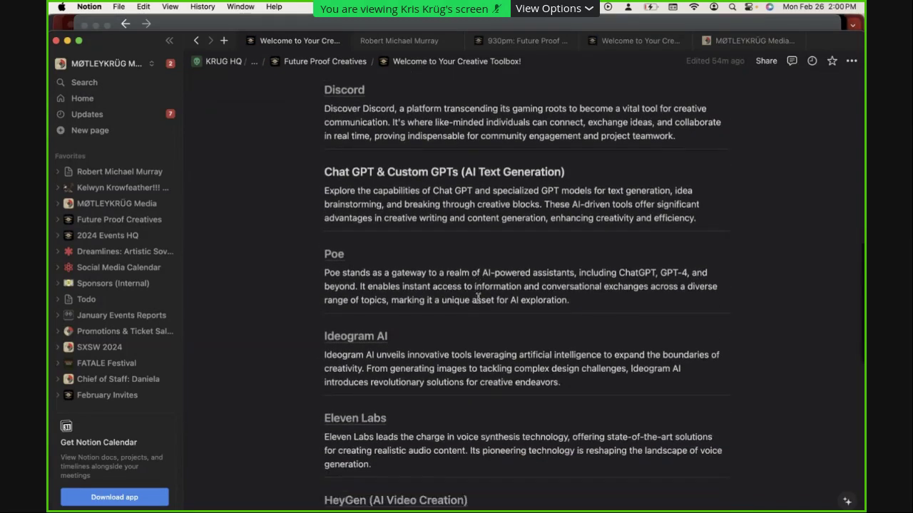
scroll(478, 298, "down", 8)
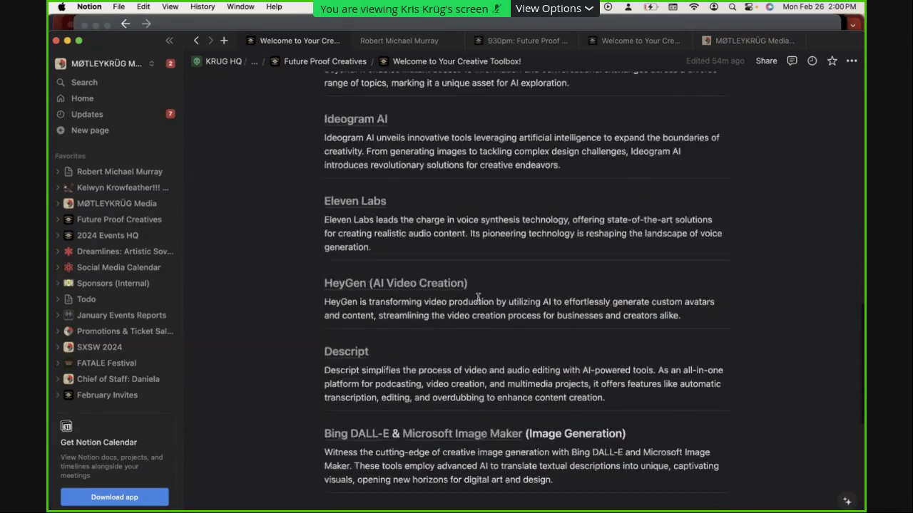
scroll(448, 313, "down", 2)
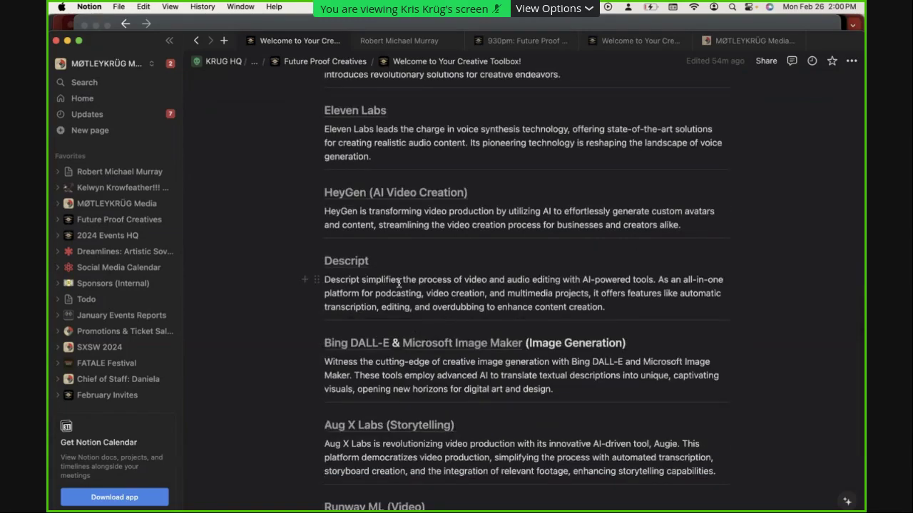
Launch Descript through Spotlight by searching 'des'
key("super+space")
type("des")
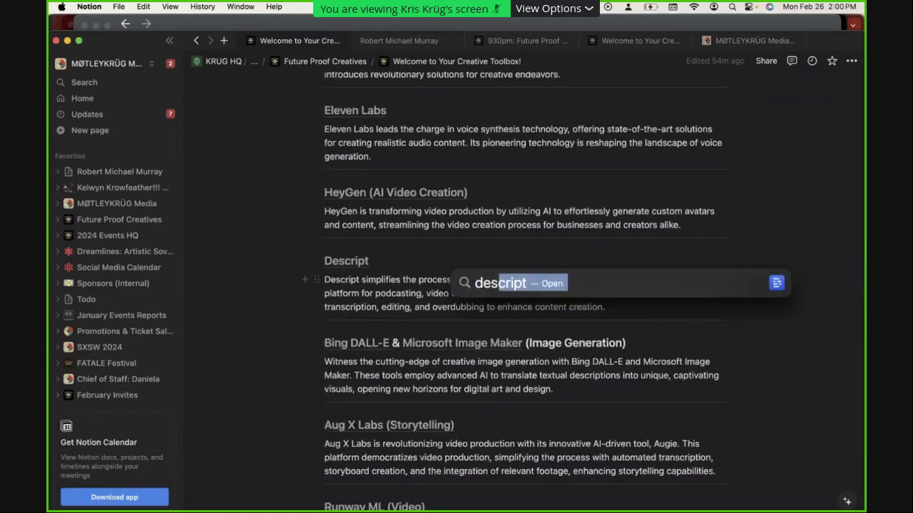
key("Return")
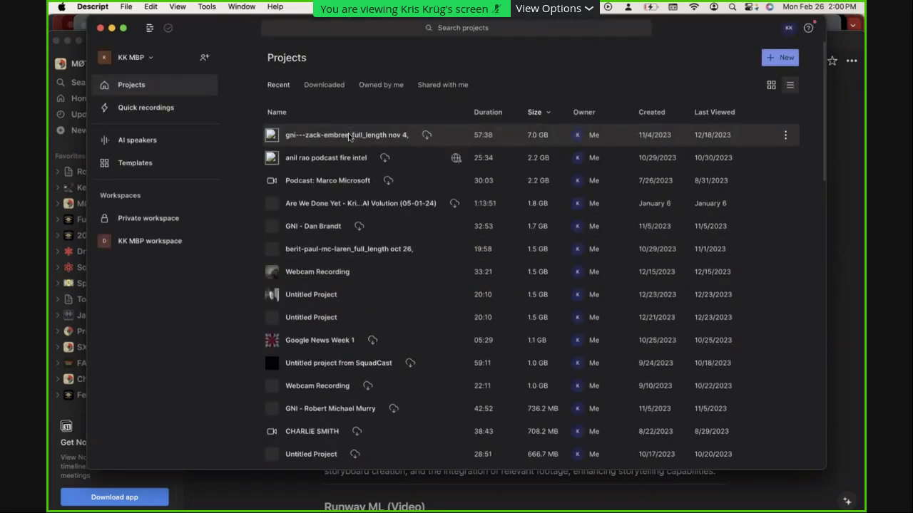
Open the 20:10 untitled project and play back the transcript from 'And' and from 'best'
left_click(323, 303)
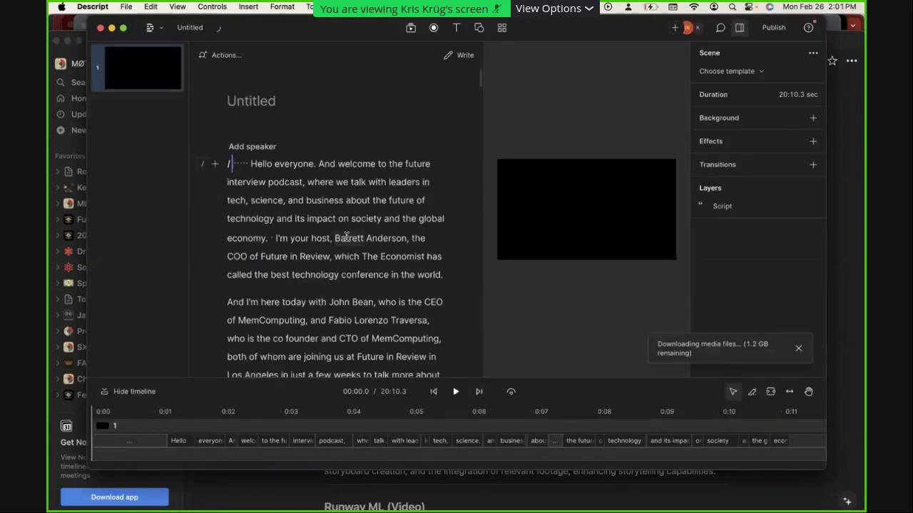
left_click(319, 166)
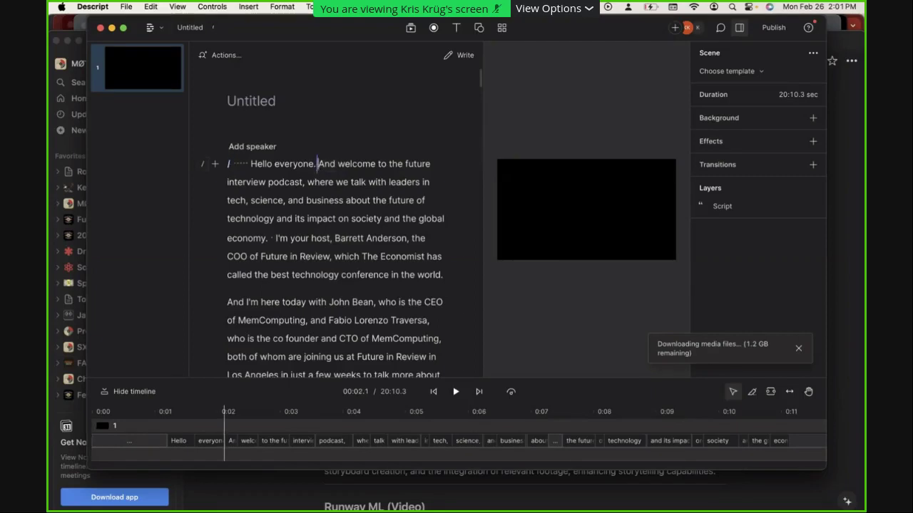
key("space")
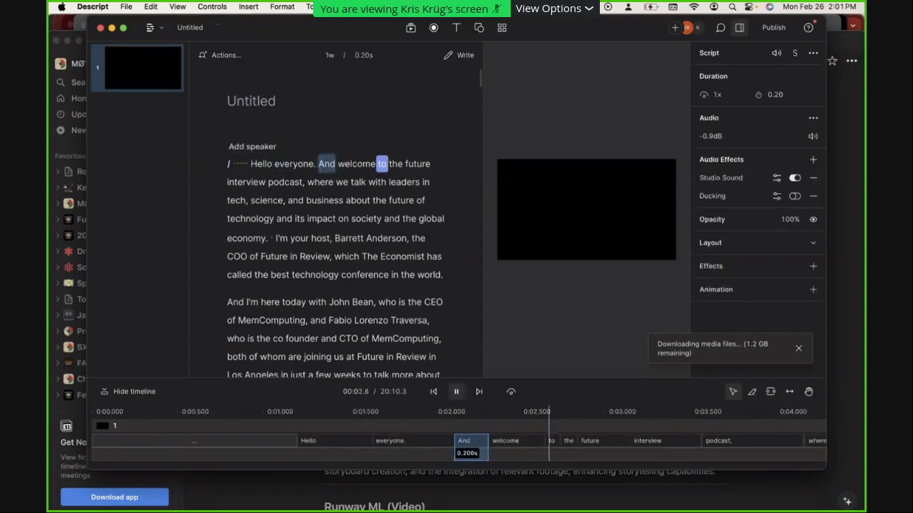
key("space")
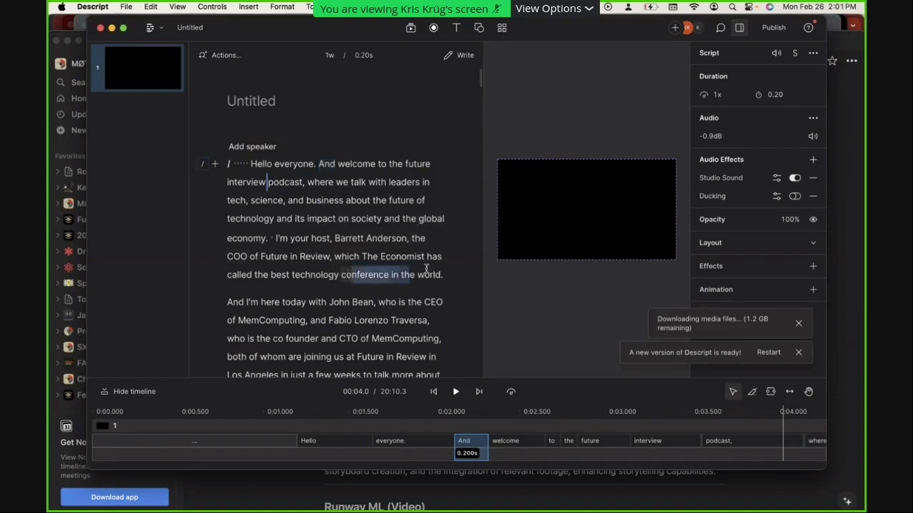
left_click_drag(426, 268, 413, 274)
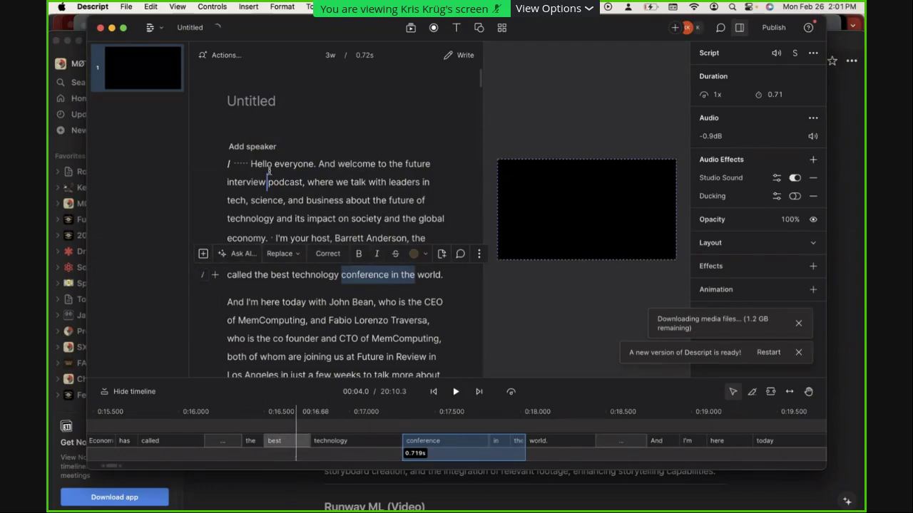
left_click(278, 428)
key("space")
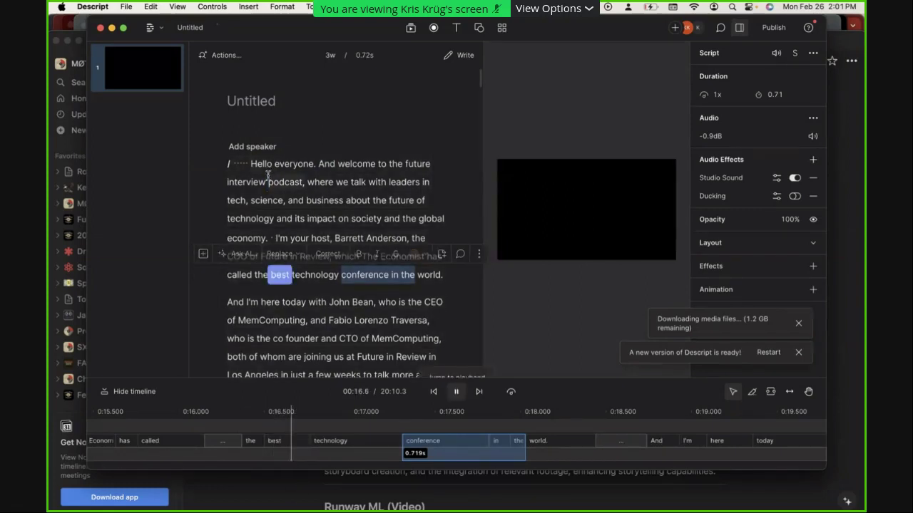
key("space")
Delete the words 'And welcome' from the recording and close the project window
left_click(319, 164)
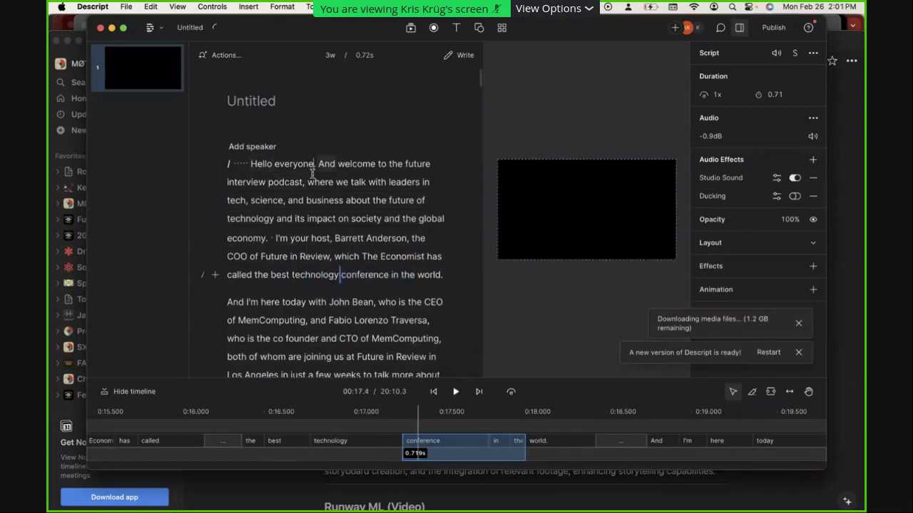
left_click_drag(318, 164, 378, 171)
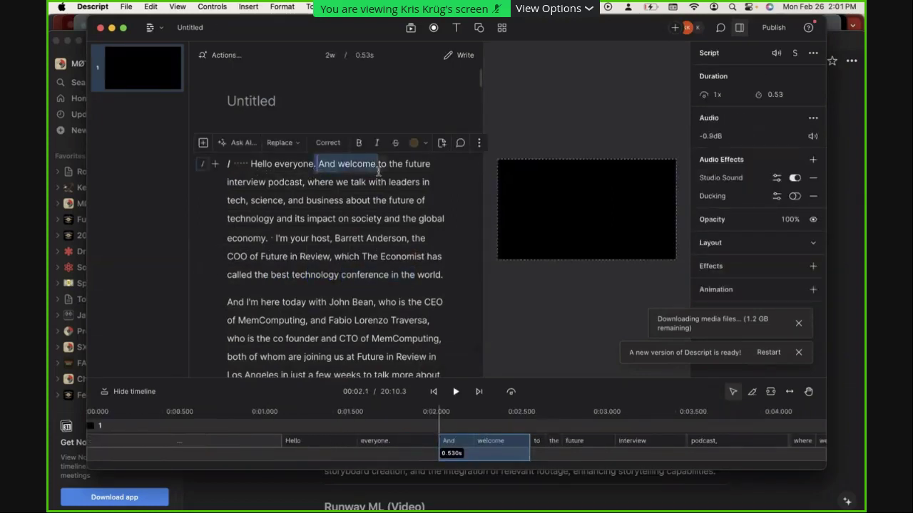
key("BackSpace")
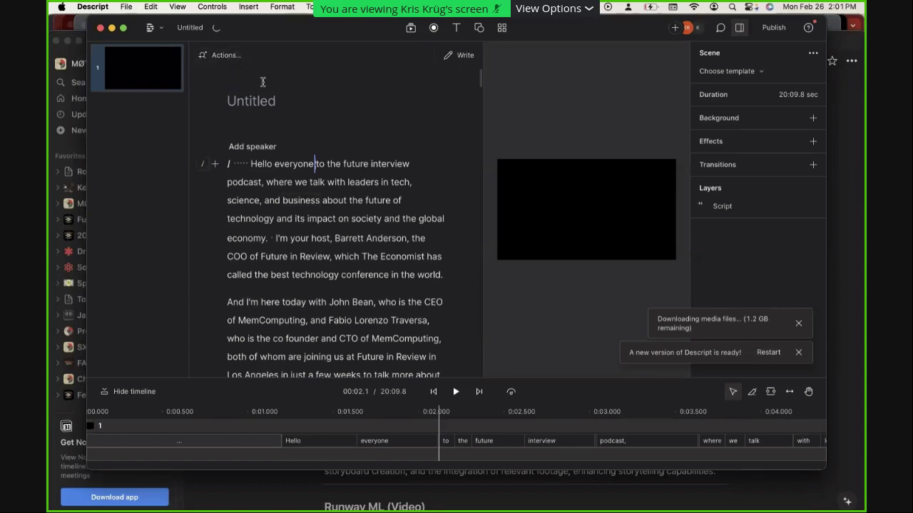
left_click(326, 163)
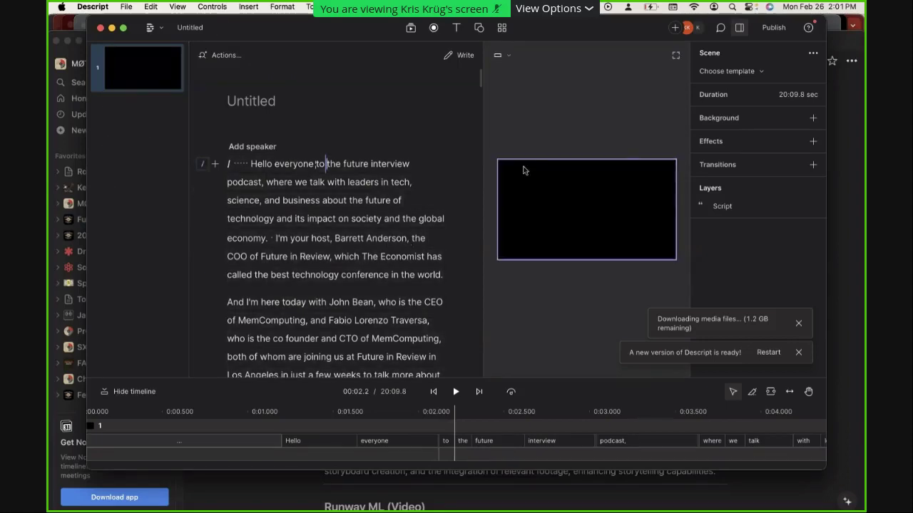
key("super+w")
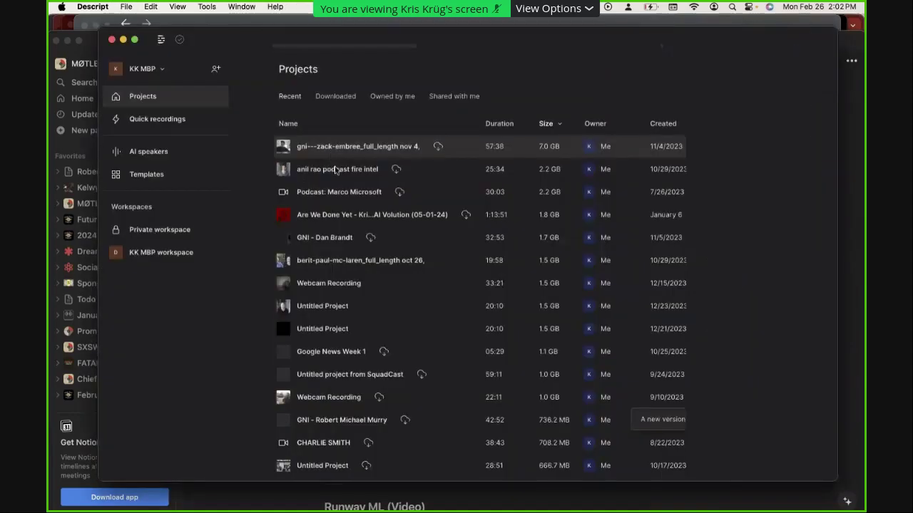
left_click(432, 263)
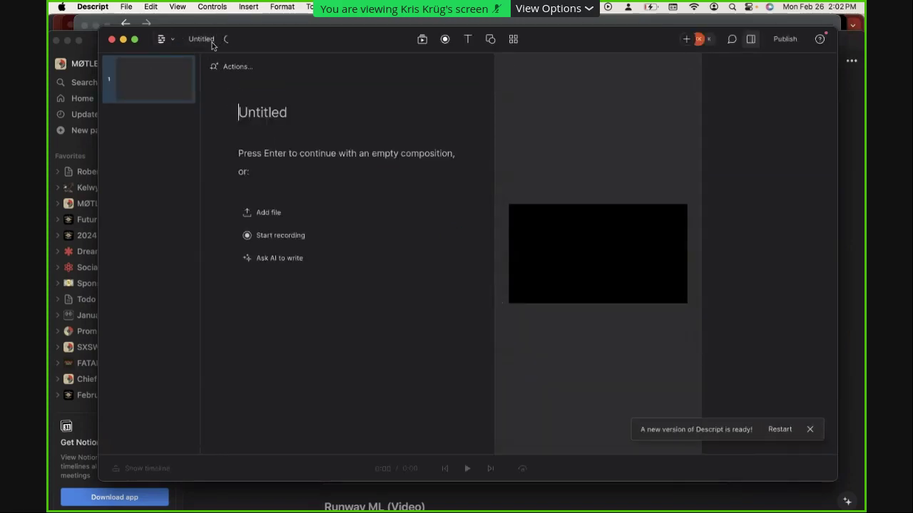
left_click(177, 41)
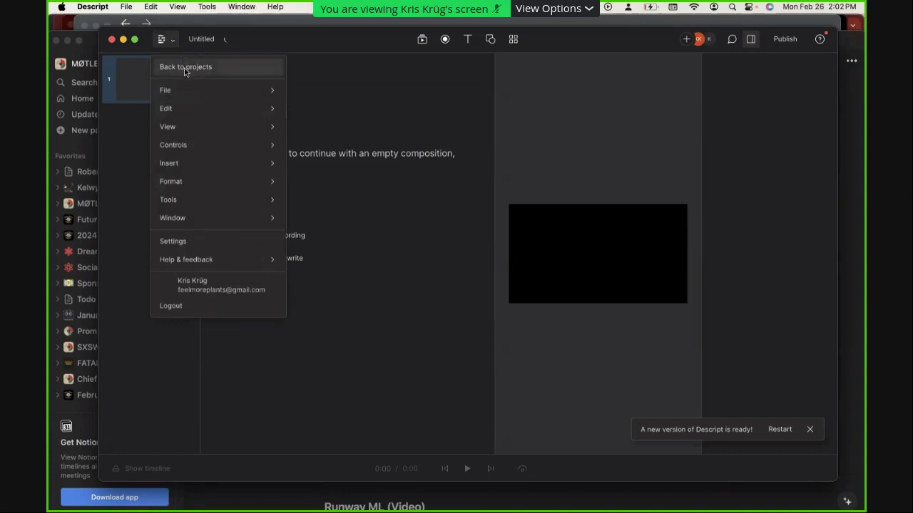
left_click(187, 68)
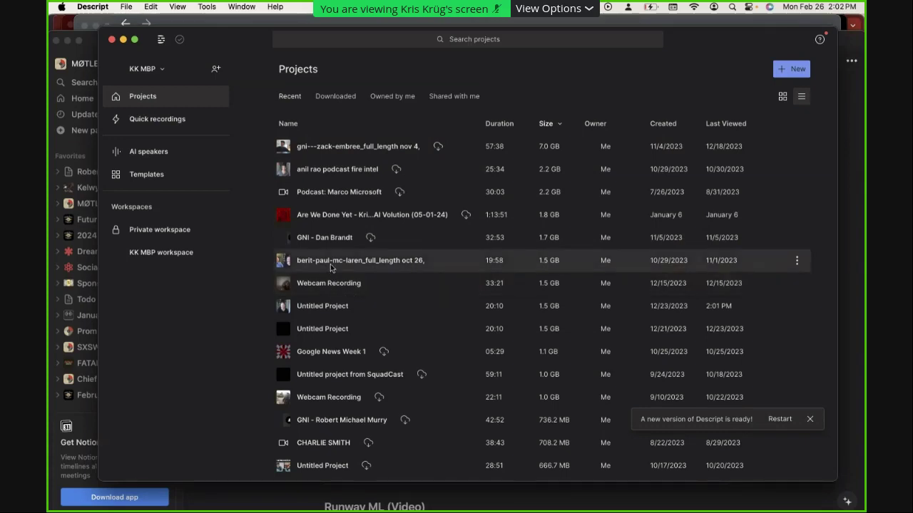
left_click(330, 265)
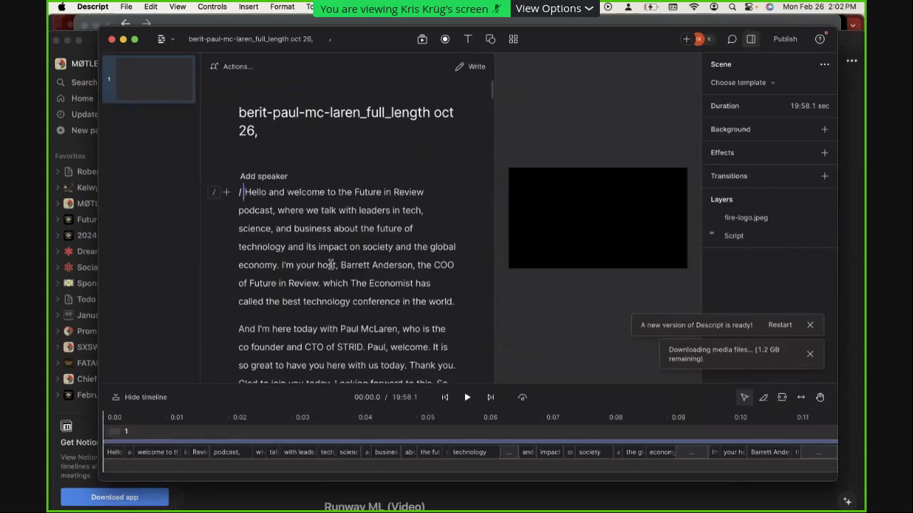
Select the transcript's opening lines from 'Hello' and play them back
left_click_drag(330, 266, 257, 384)
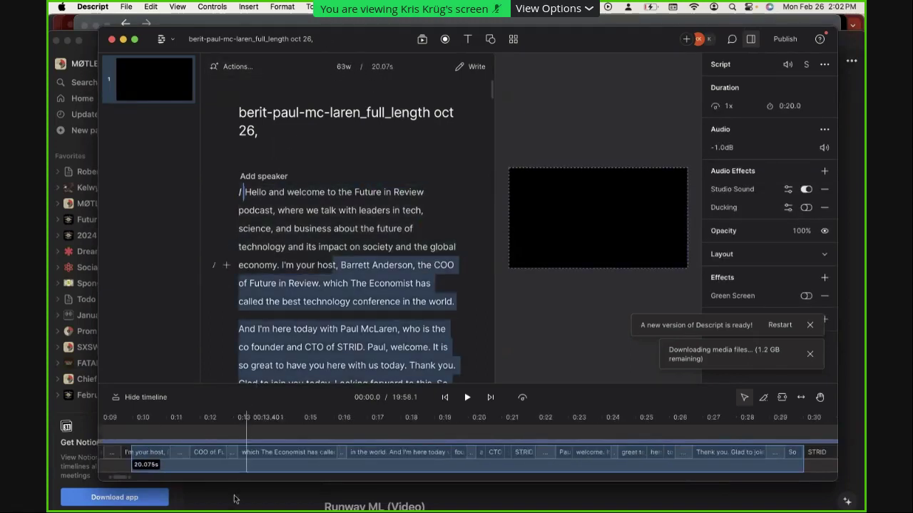
left_click(235, 460)
key("space")
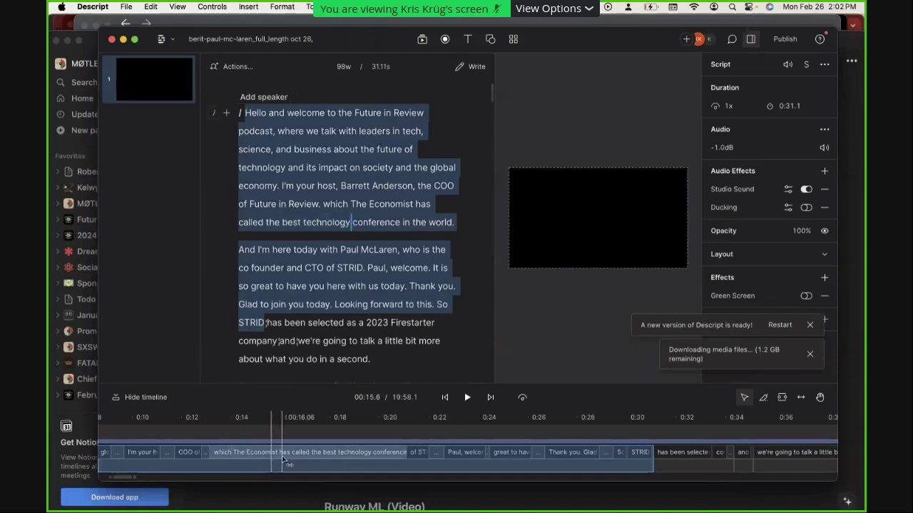
key("super+Tab")
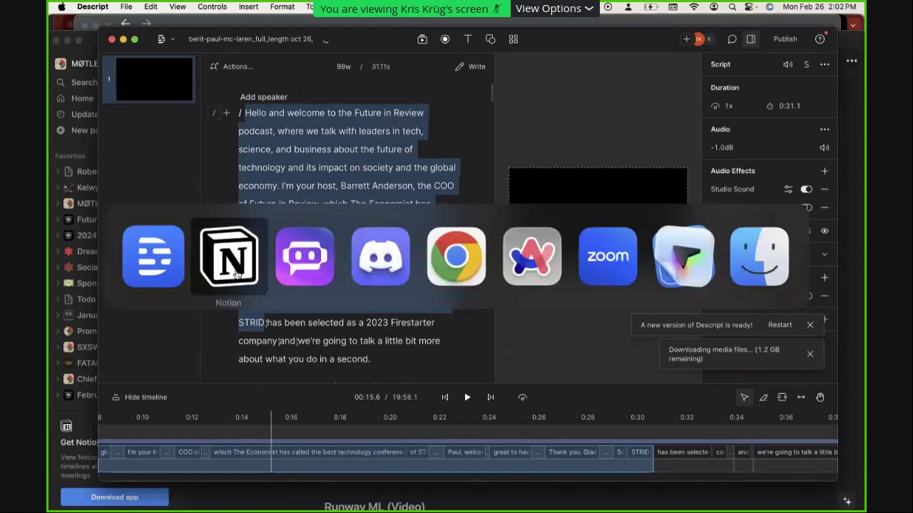
Back in Notion, follow the Microsoft Image Maker link under the Image Generation heading
left_click(235, 275)
scroll(461, 347, "down", 1)
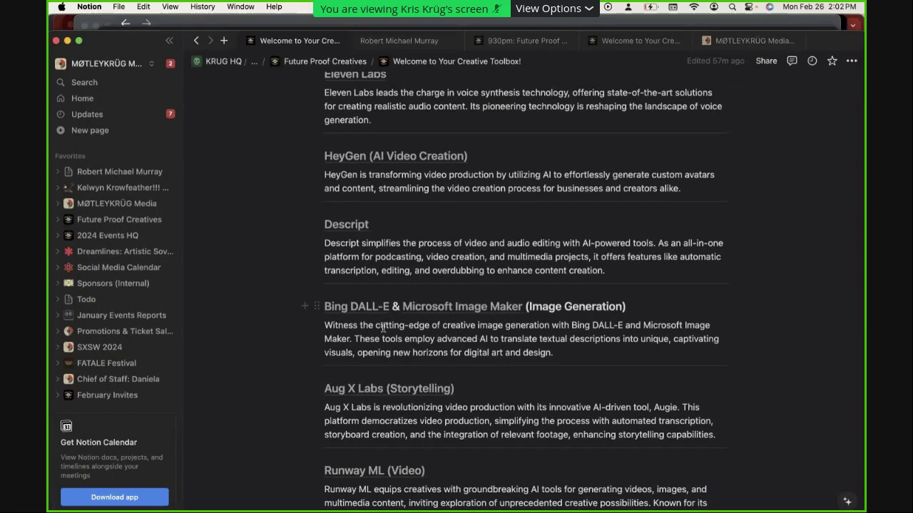
mouse_move(481, 321)
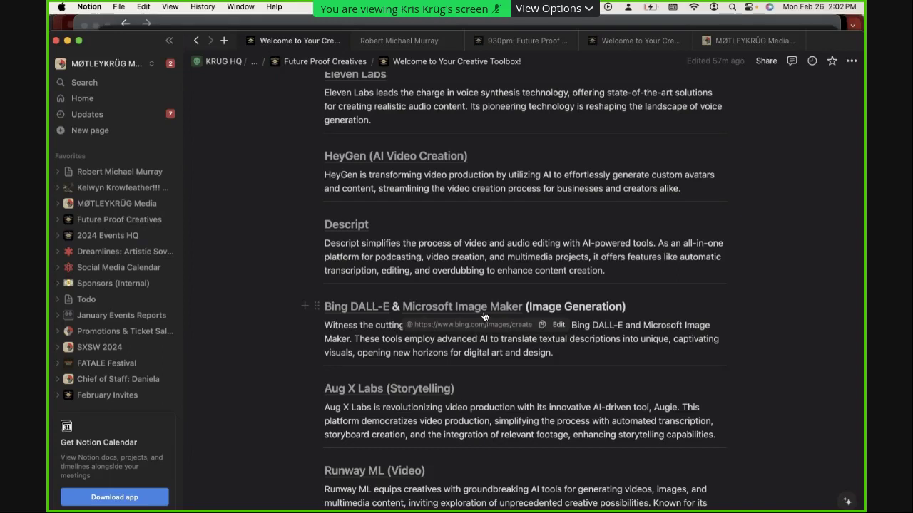
left_click(490, 315)
left_click(473, 319)
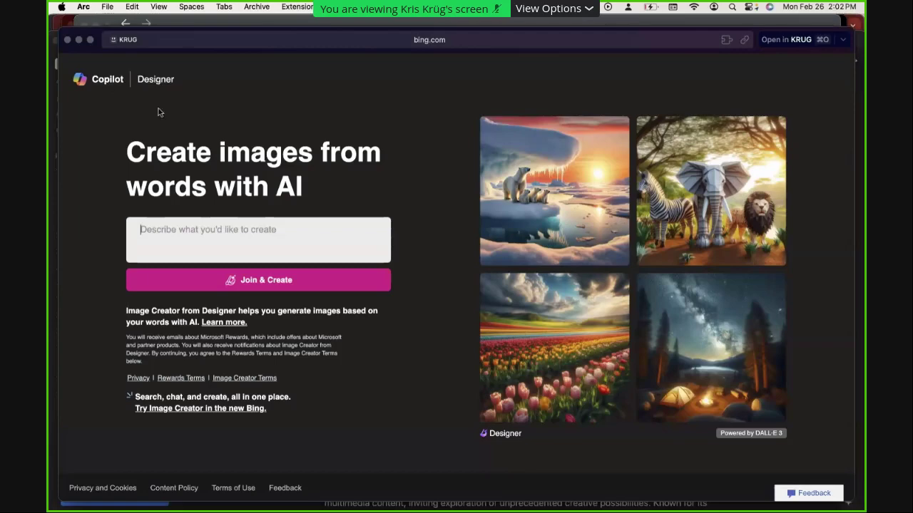
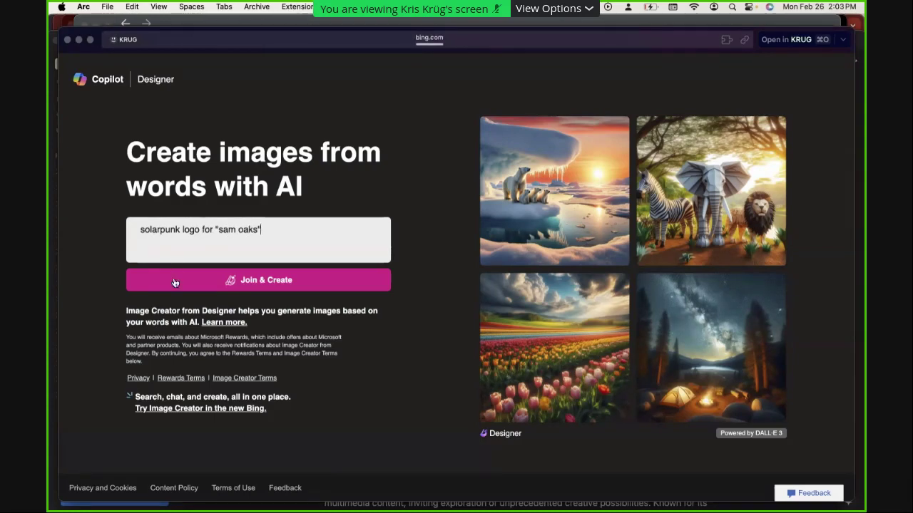
left_click(262, 282)
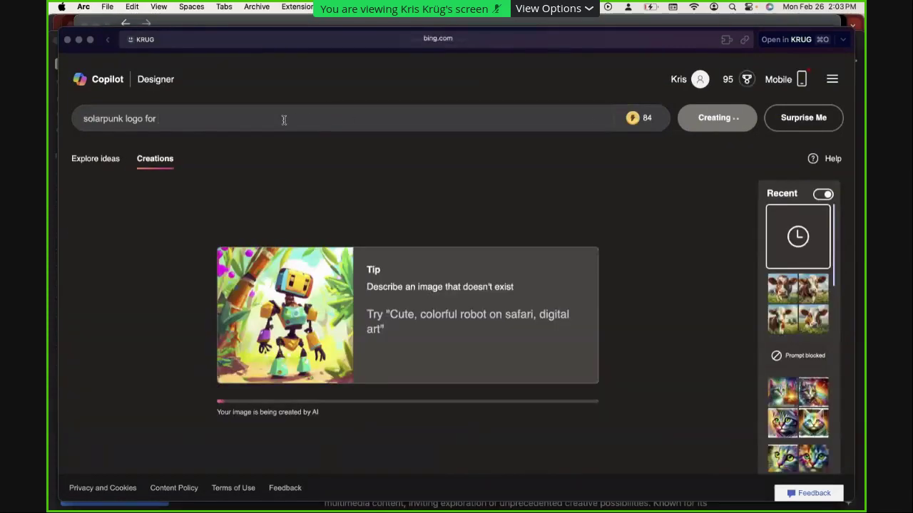
left_click(283, 120)
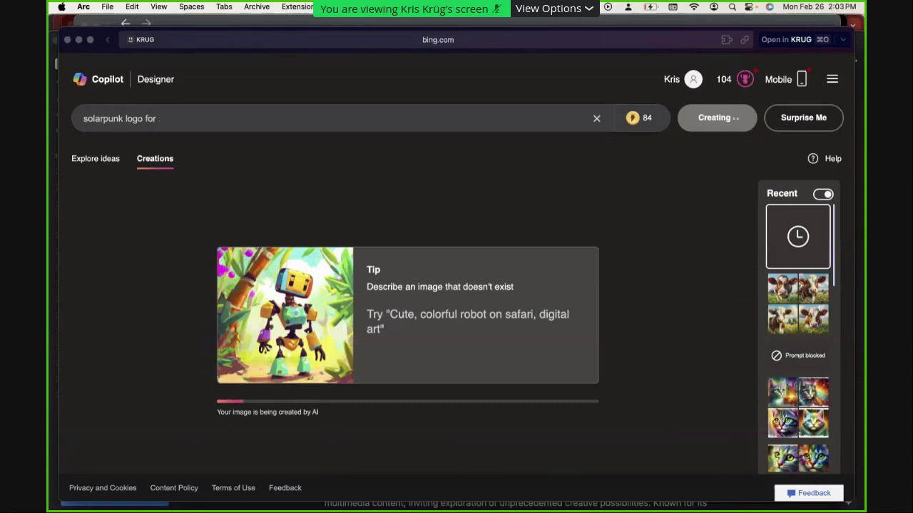
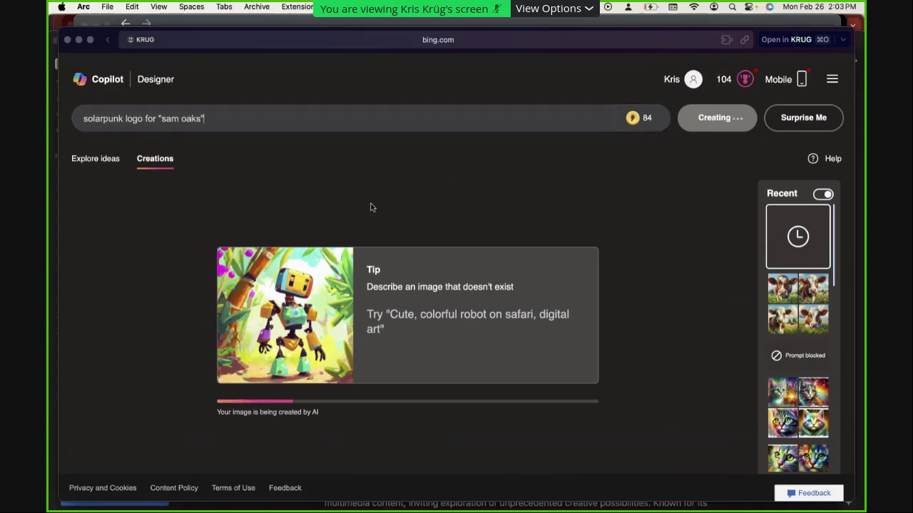
Browse the earlier rainbow kitten creations from the Recent sidebar
scroll(813, 299, "down", 10)
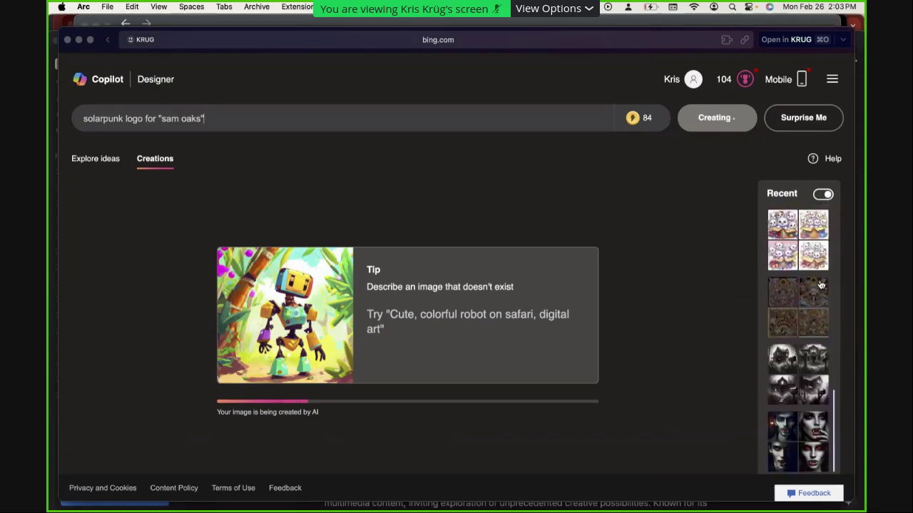
left_click(817, 289)
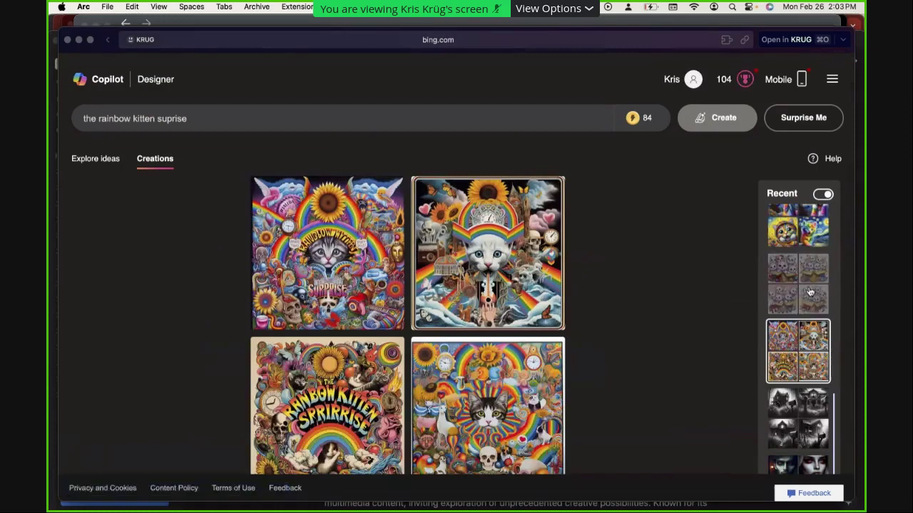
scroll(815, 242, "down", 8)
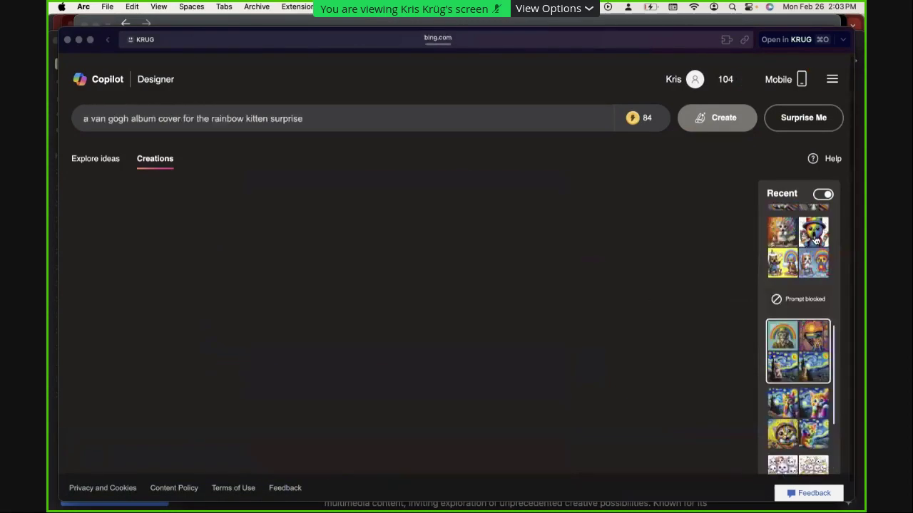
scroll(815, 242, "up", 4)
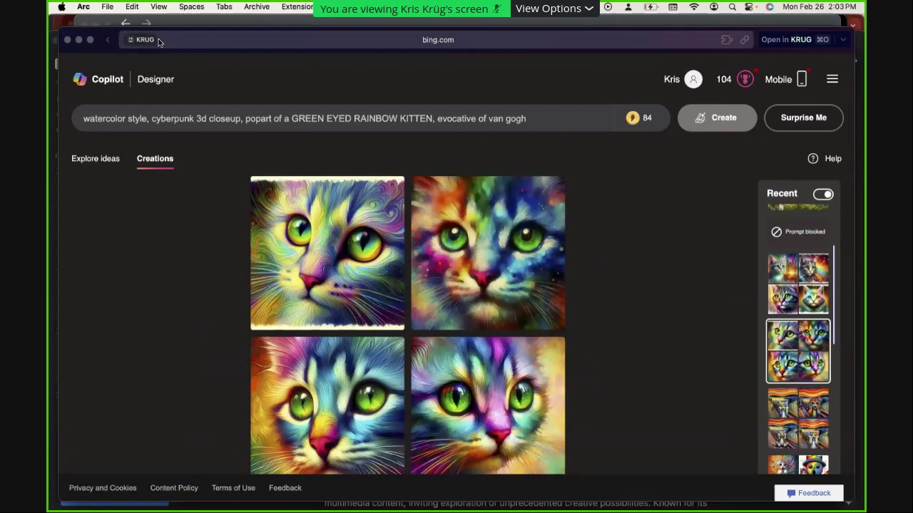
Navigate the browser to bing.com
key("super+l")
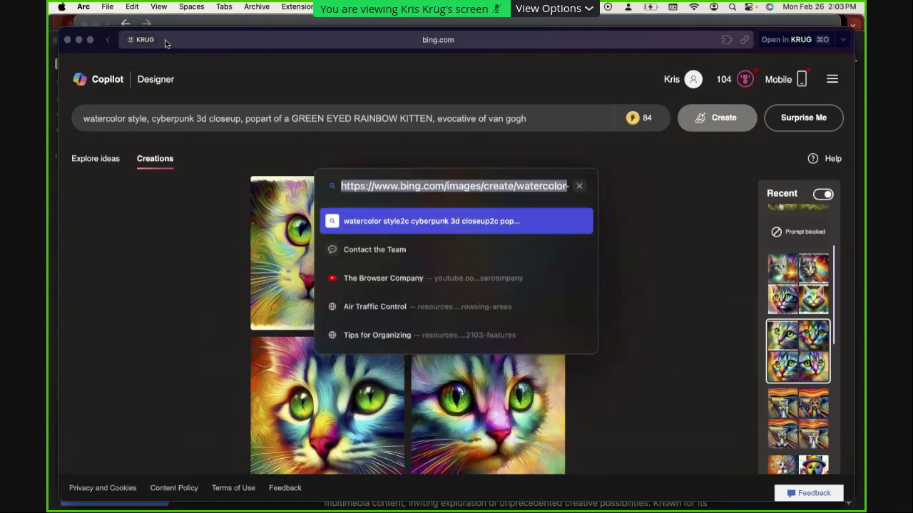
type("bring")
key("BackSpace")
key("BackSpace")
key("BackSpace")
key("BackSpace")
type("ing")
key("Return")
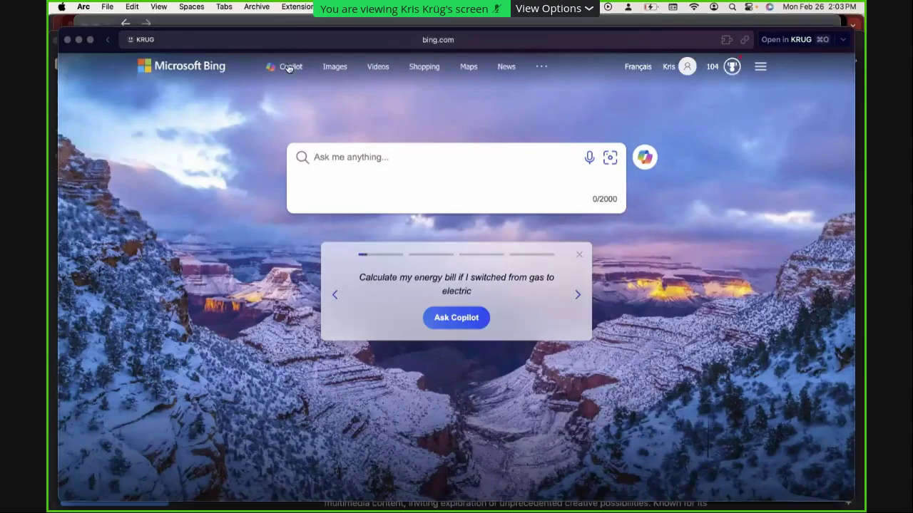
Try Copilot's Balanced, Precise and Creative conversation styles, then switch to Chrome's YouTube video
left_click(289, 68)
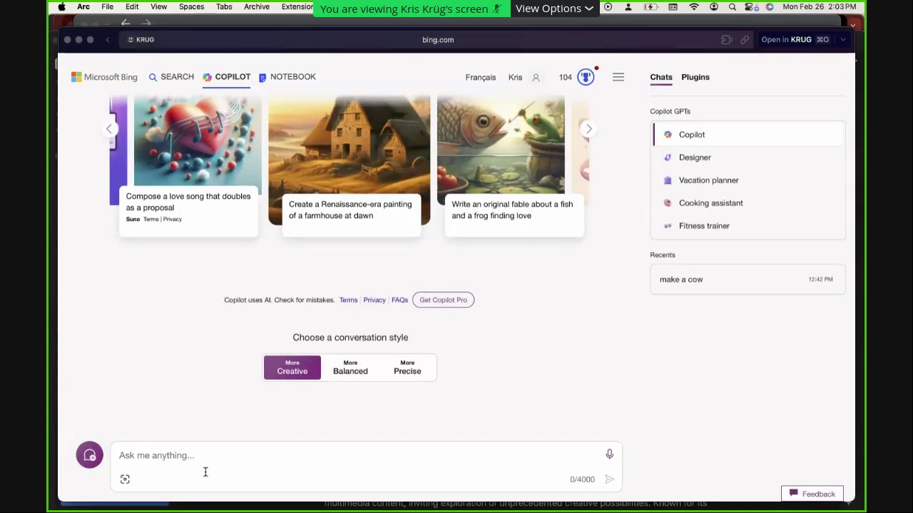
left_click(205, 472)
left_click(359, 370)
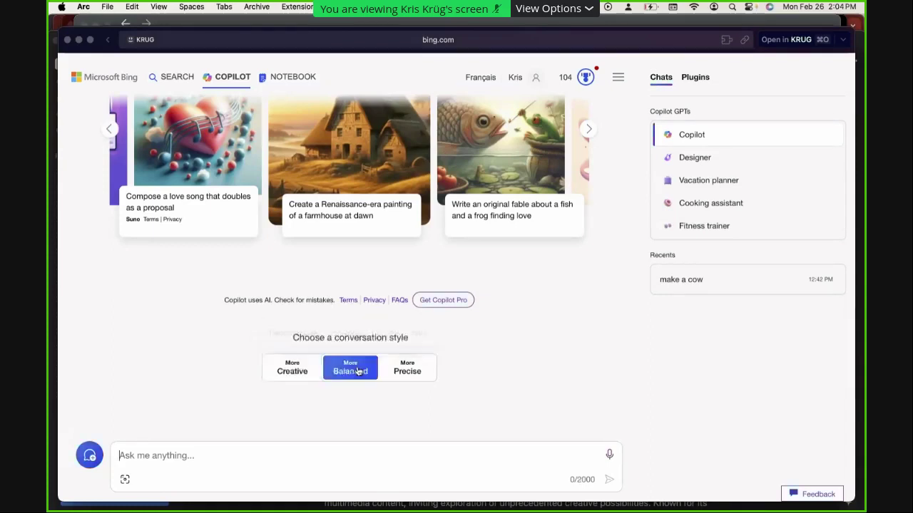
left_click(388, 376)
left_click(306, 377)
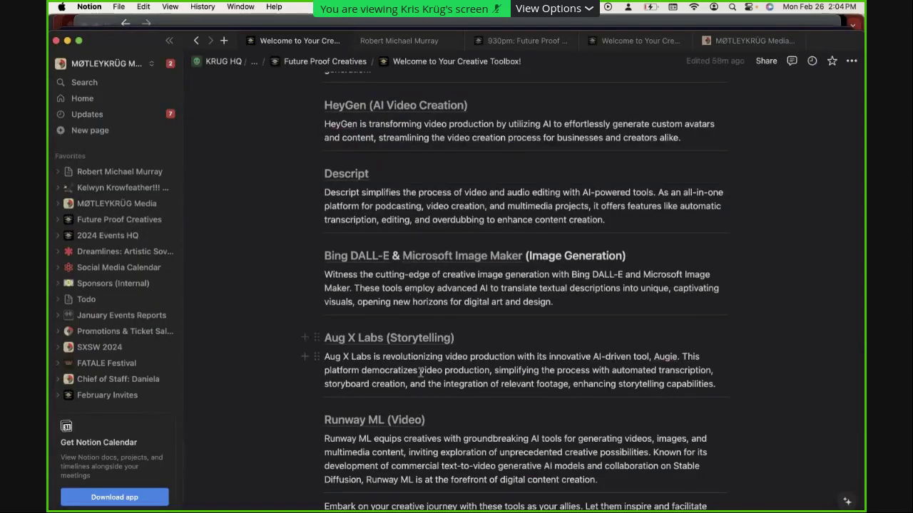
scroll(444, 384, "down", 3)
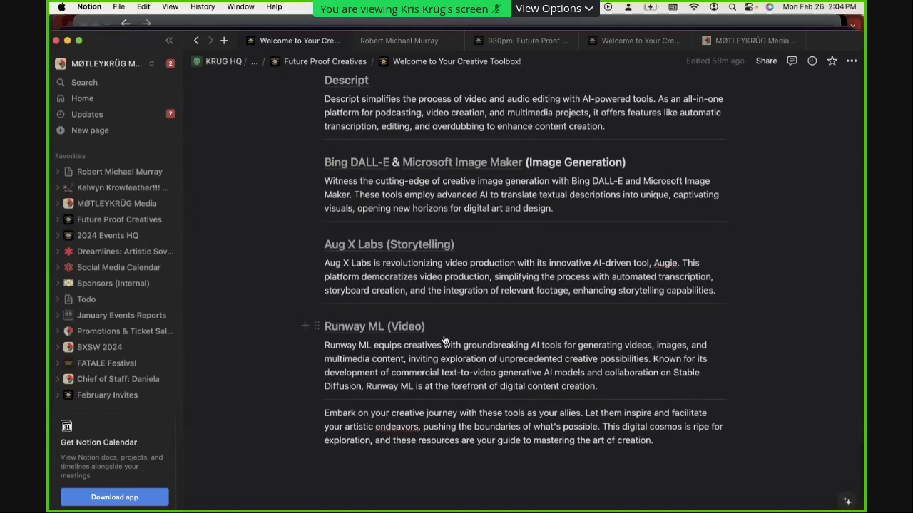
key("super+Tab")
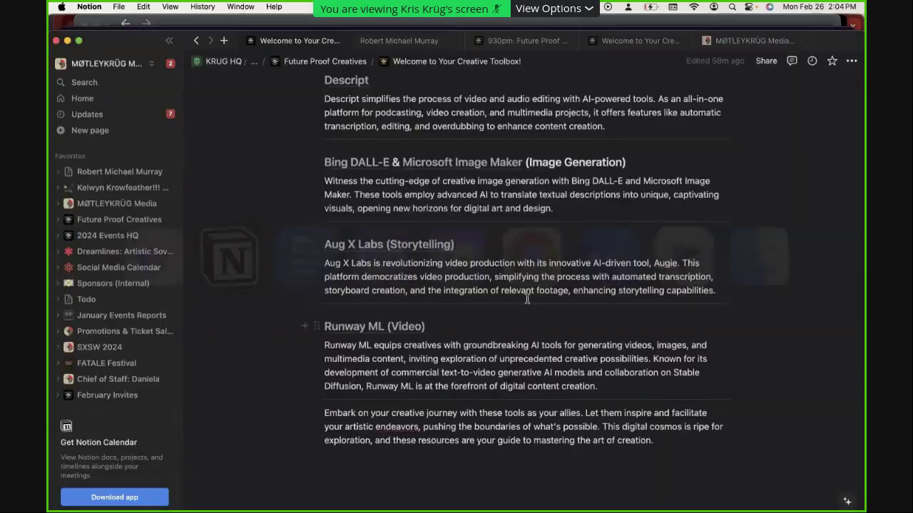
key("super+Tab")
key("super+Tab")
key("super+Tab")
key("super+Tab")
key("super+Tab")
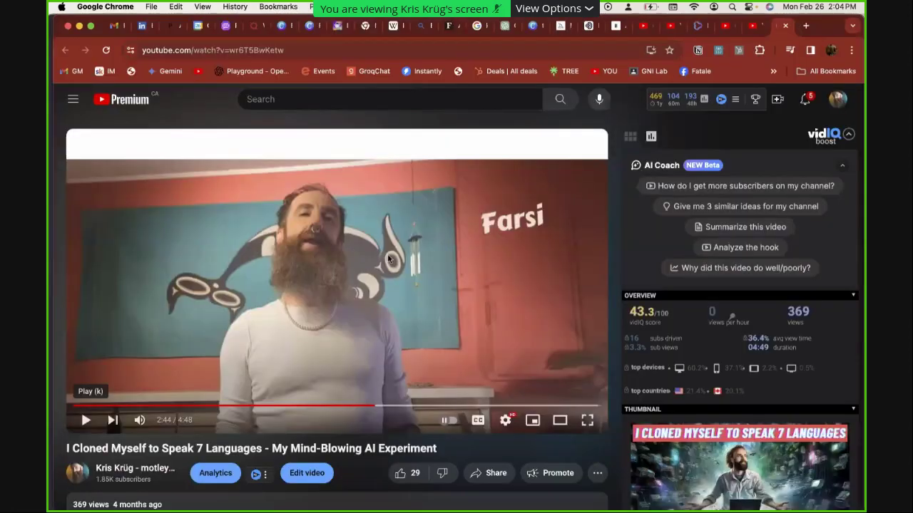
Google 'runway ml' in a new tab and open Runway's sign-up page
key("super+t")
type("ru")
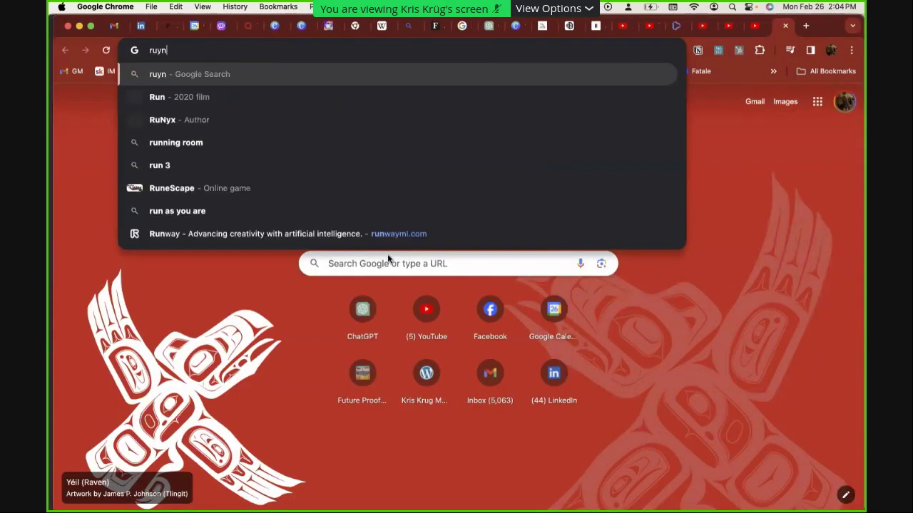
type("nway ml")
key("Return")
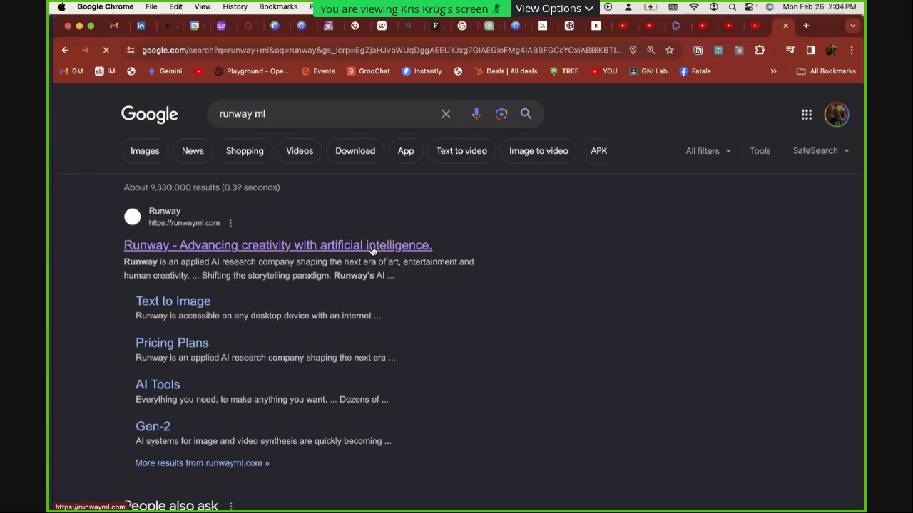
left_click(372, 246)
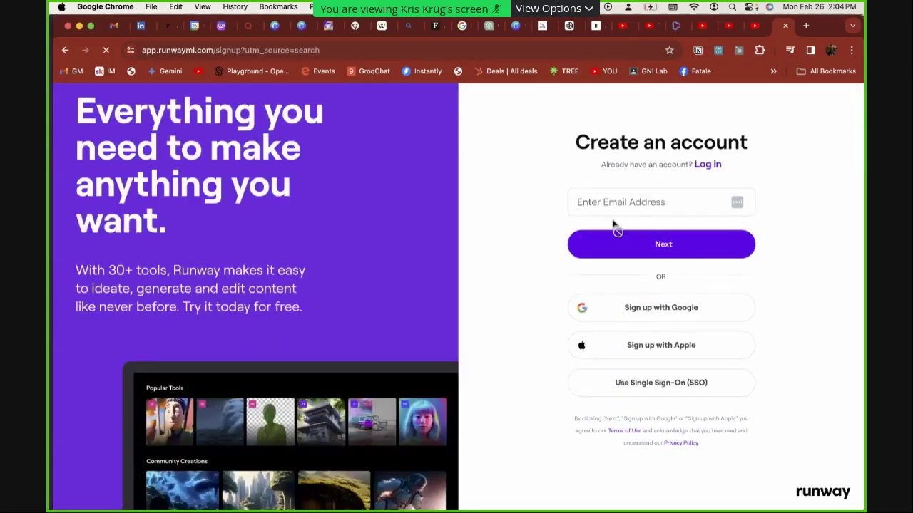
left_click(691, 318)
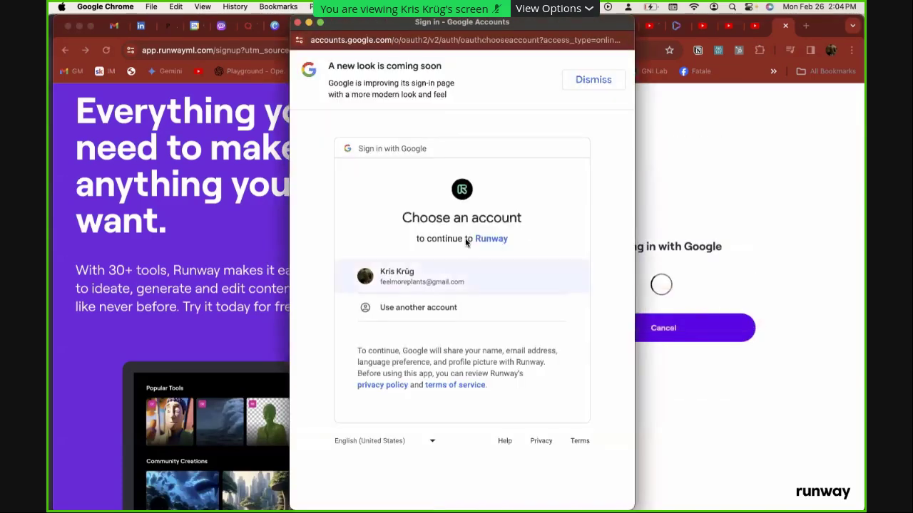
Sign up with the Google account, skip the newsletter, and open Video Editor Projects
left_click(403, 282)
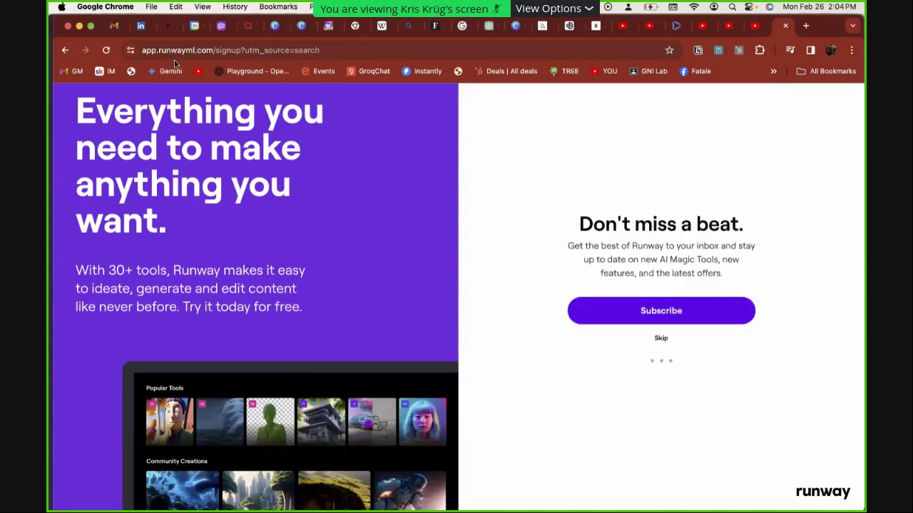
left_click(656, 340)
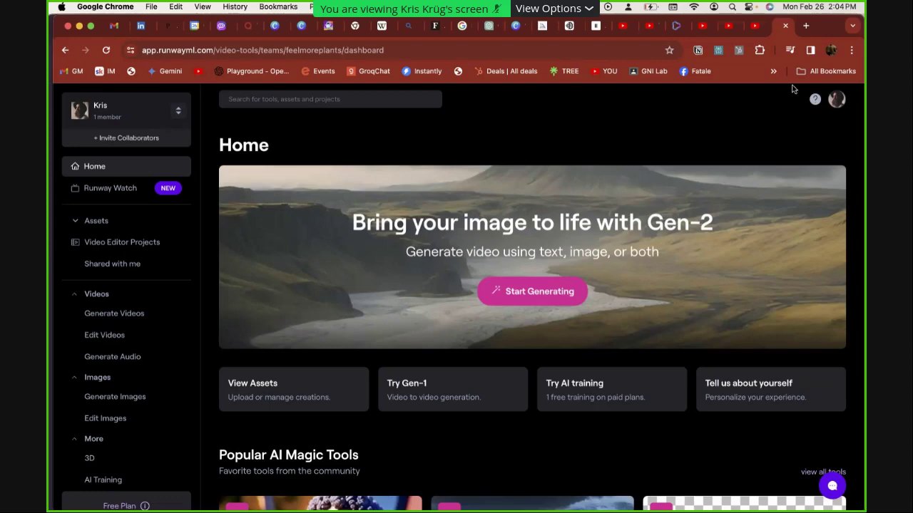
left_click(99, 243)
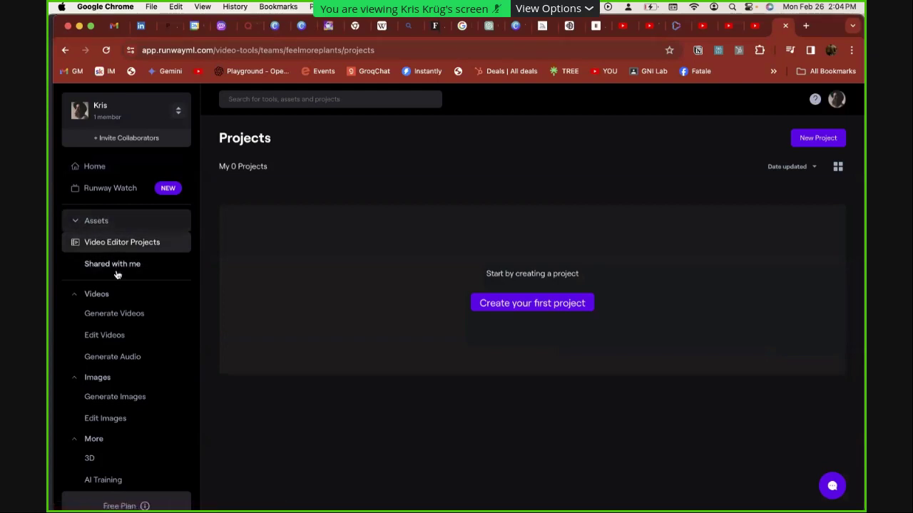
Look through Shared with me, workspace options and new-project types, ending on the empty Projects list
left_click(118, 274)
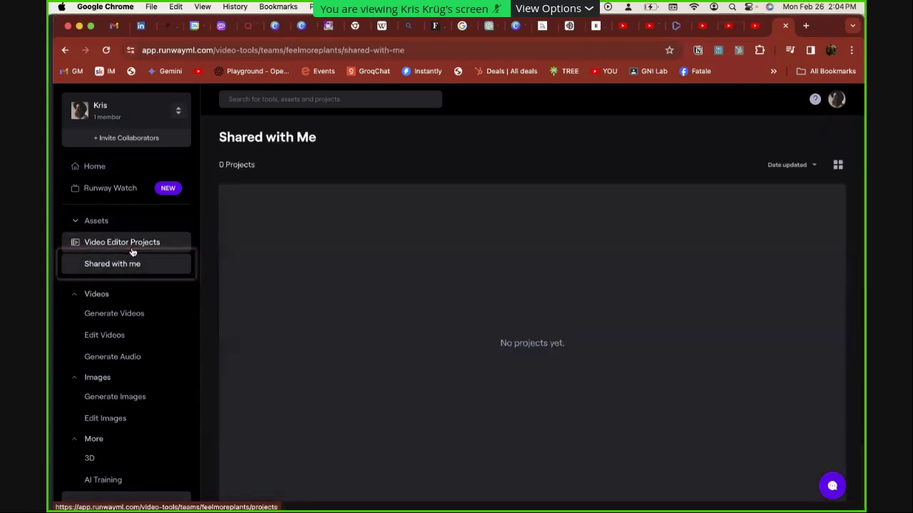
left_click(132, 250)
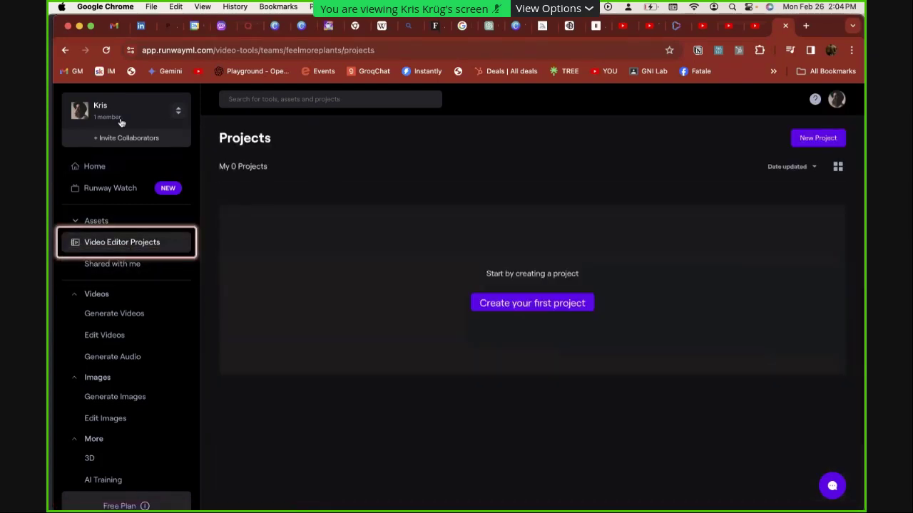
left_click(169, 124)
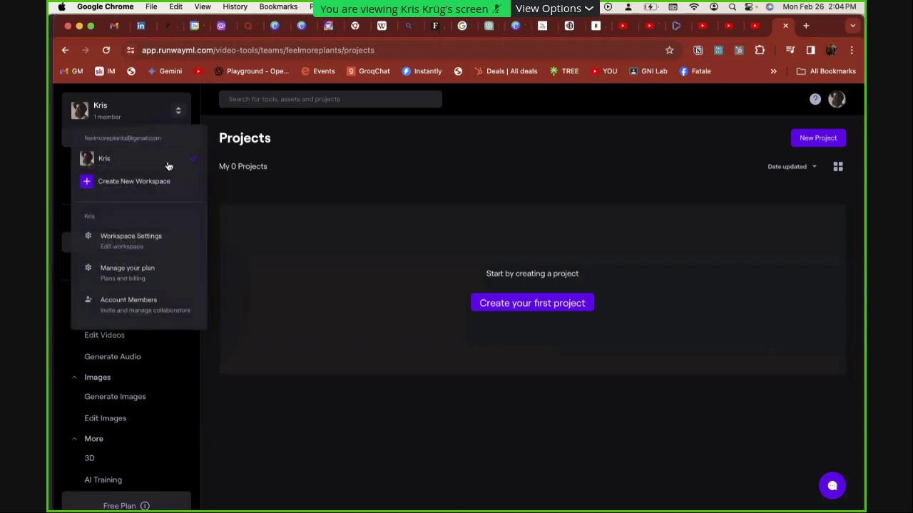
left_click(335, 144)
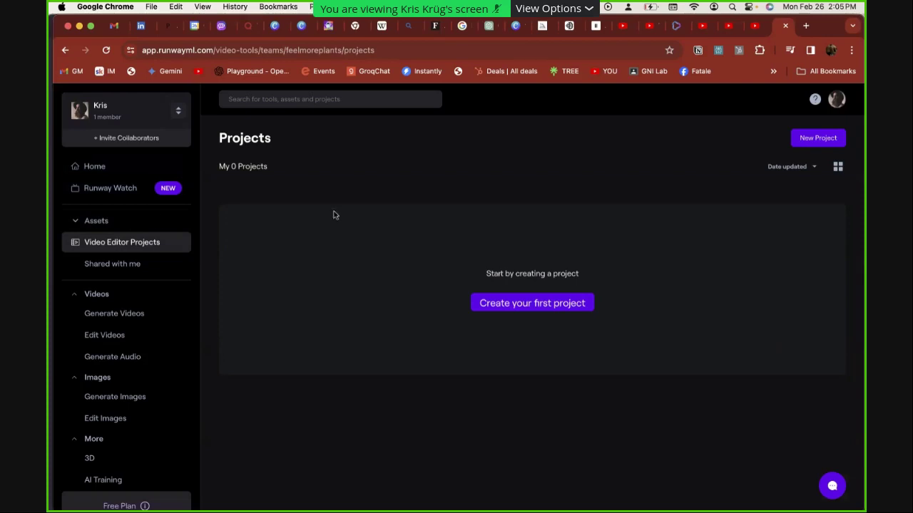
left_click(519, 313)
left_click(523, 314)
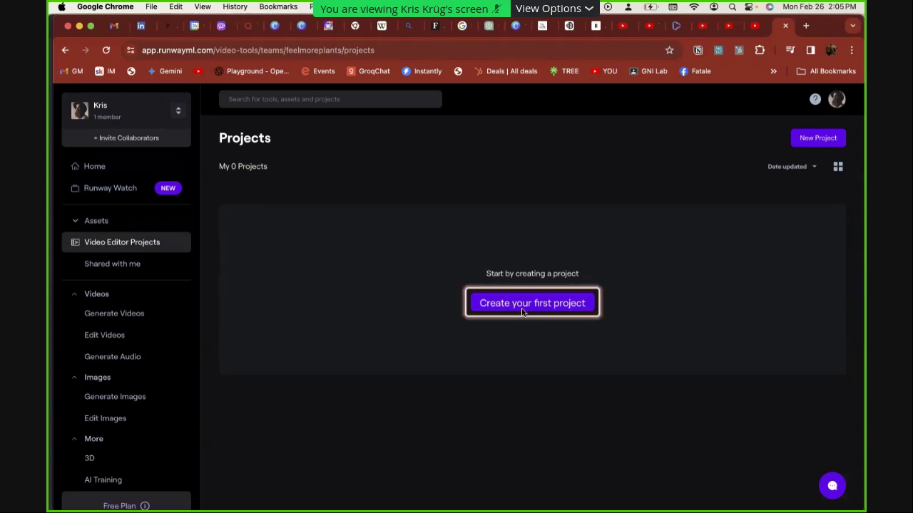
Create a new Video Composition project and dismiss the getting-started tour
left_click(523, 312)
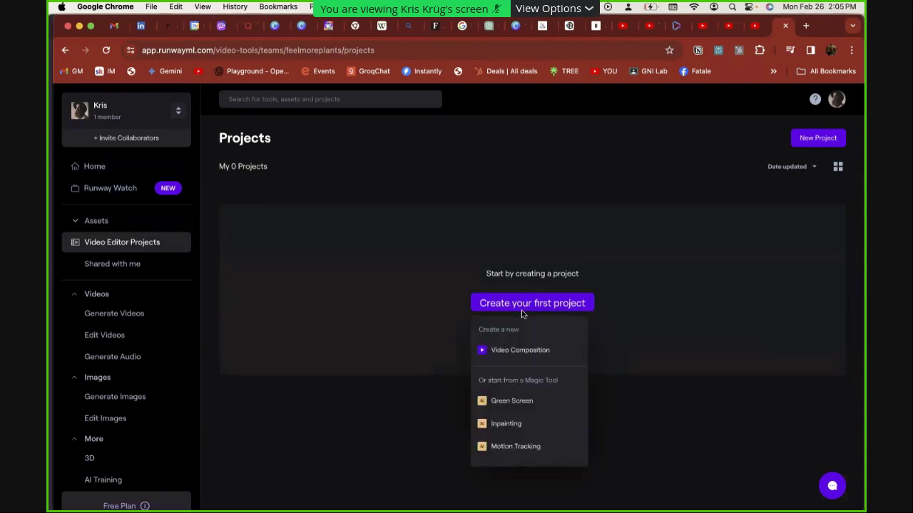
left_click(542, 353)
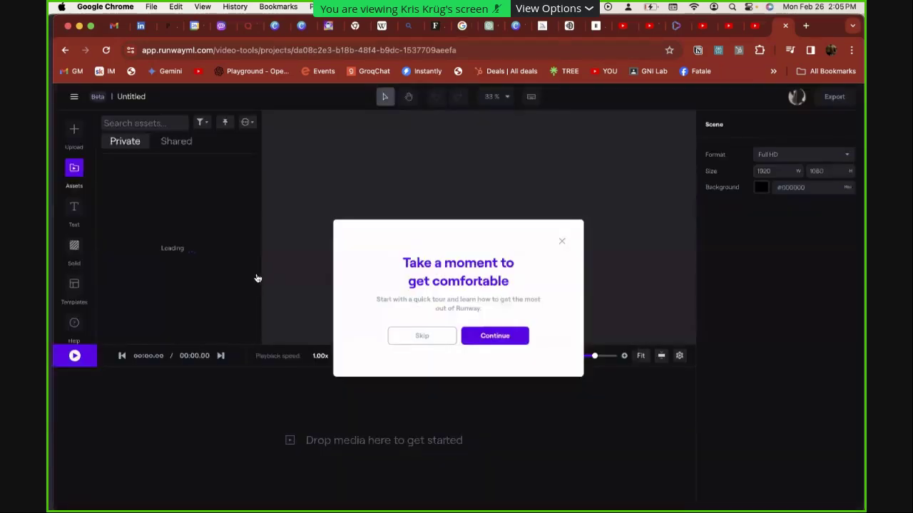
left_click(561, 243)
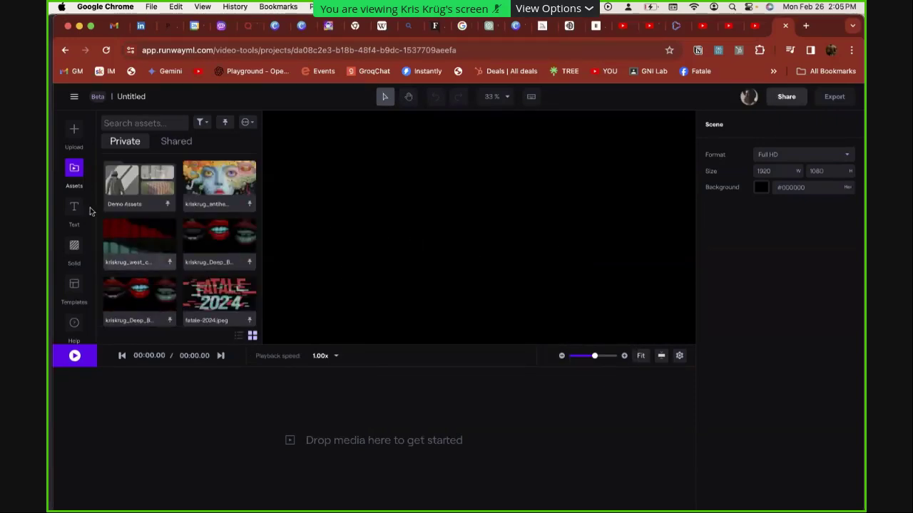
Upload the psychedelic crystal-grids artwork from Downloads to the project's assets
left_click(75, 131)
left_click(276, 346)
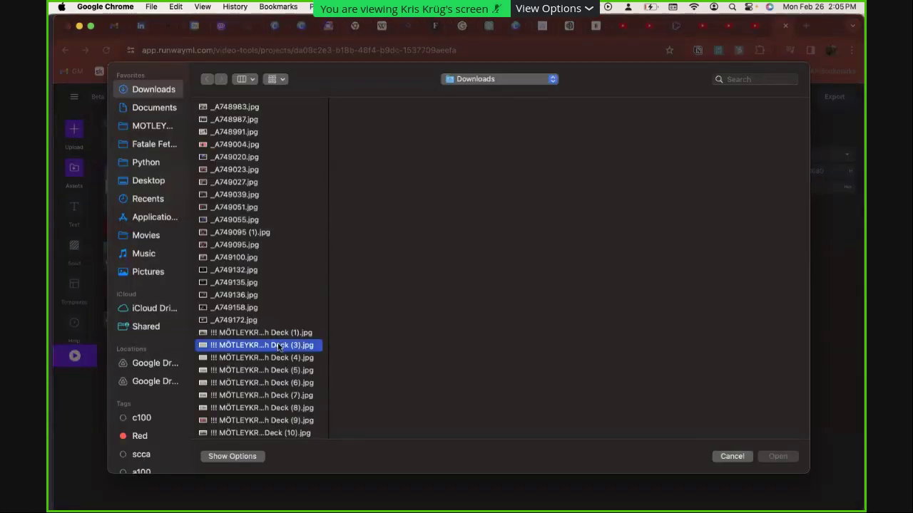
type("kris")
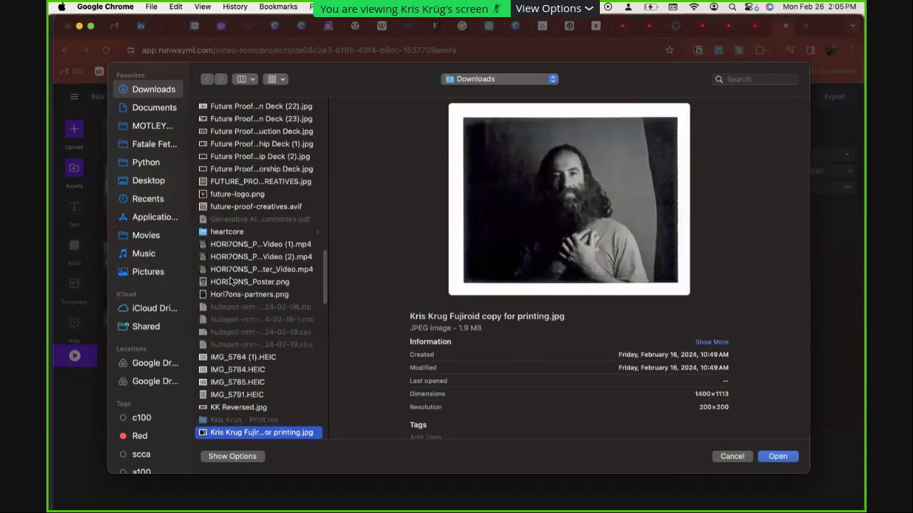
scroll(241, 348, "down", 5)
left_click(240, 341)
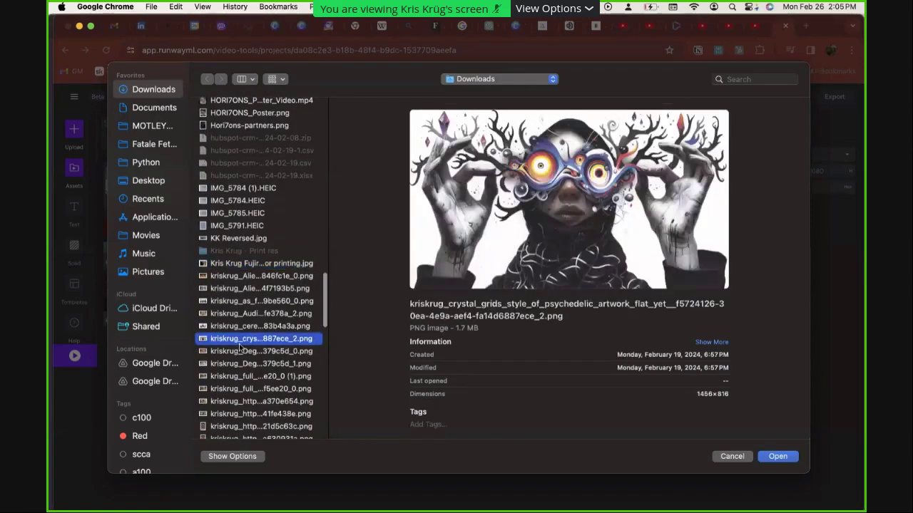
double_click(240, 341)
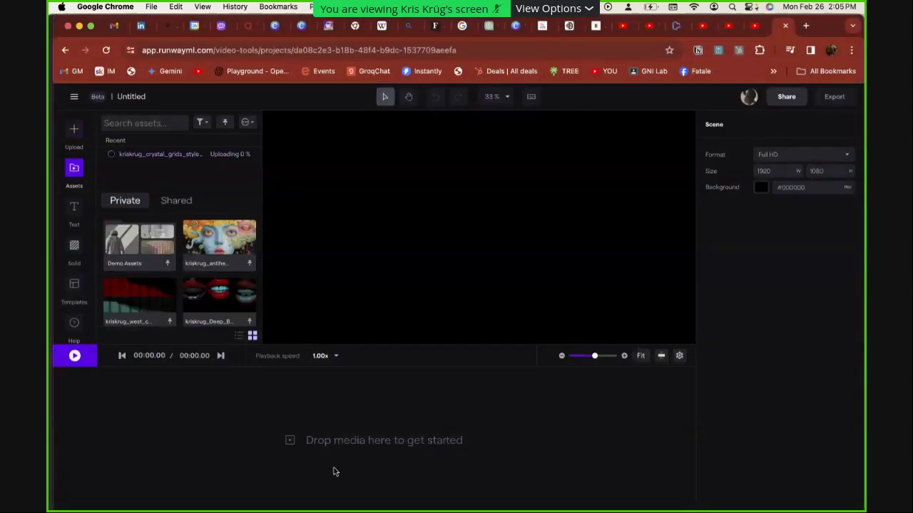
Preview the antihero artwork's details and open the Demo Assets folder
left_click(218, 242)
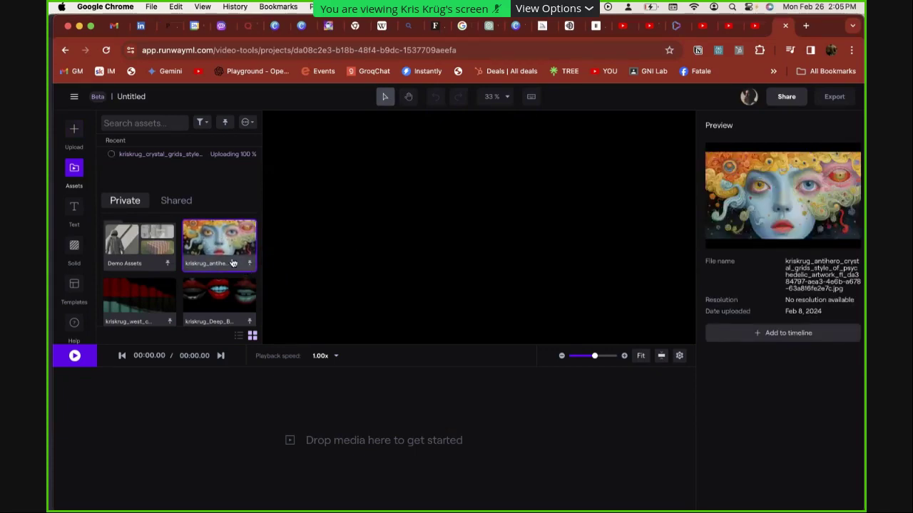
double_click(187, 251)
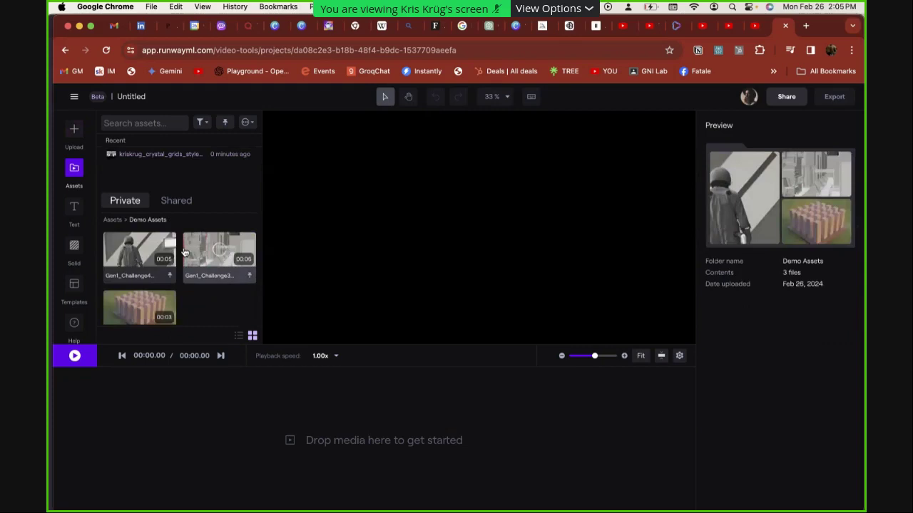
scroll(184, 241, "up", 1)
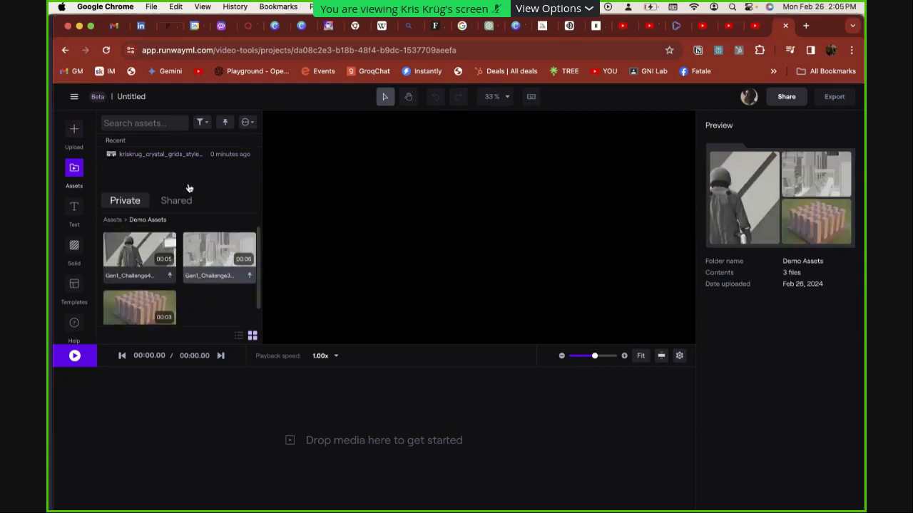